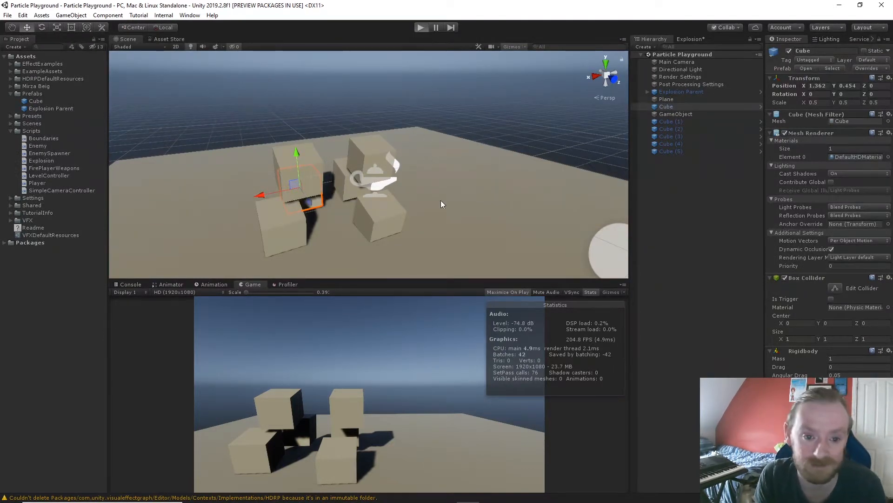
- Play-test the scene, trigger the explosion among the cubes once, and stop play mode
key(ctrl+p)
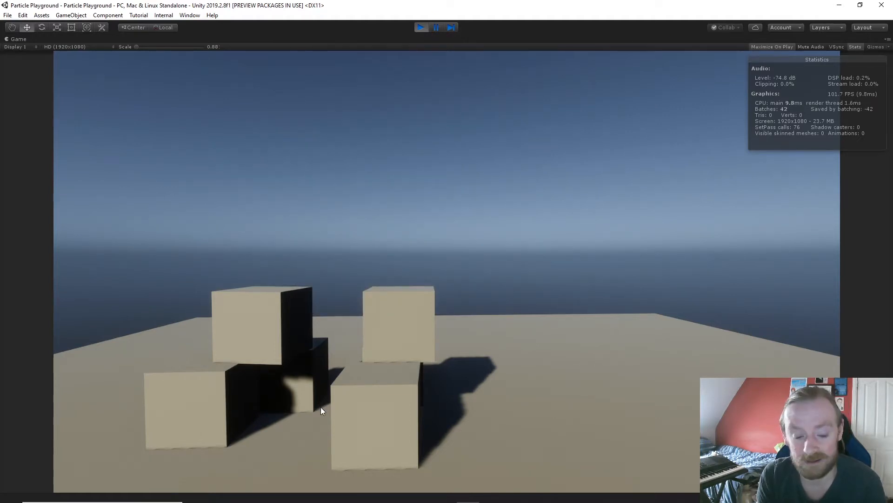
key(space)
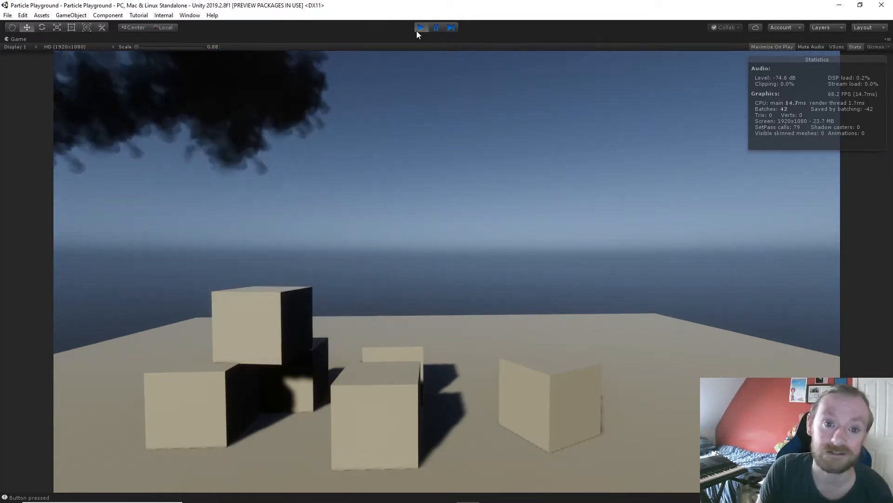
click(421, 28)
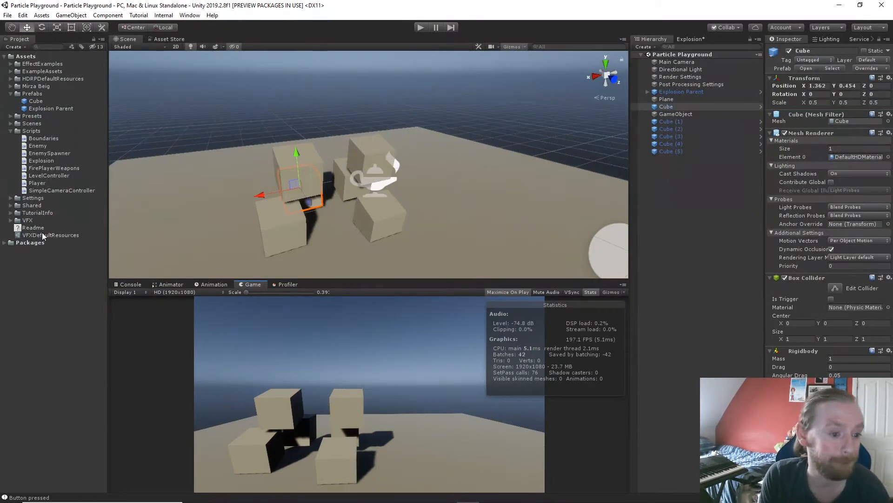
- Create a Visual Effect Graph asset named Lightning in the VFX folder
click(10, 116)
click(10, 116)
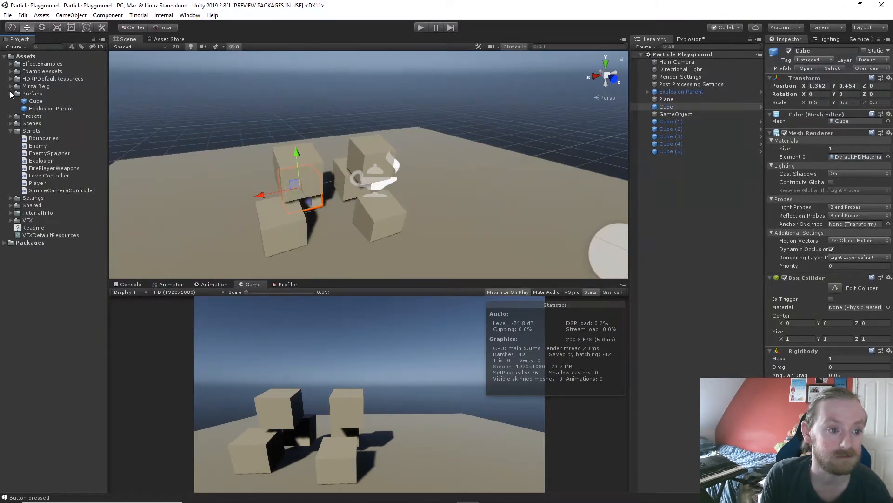
click(11, 221)
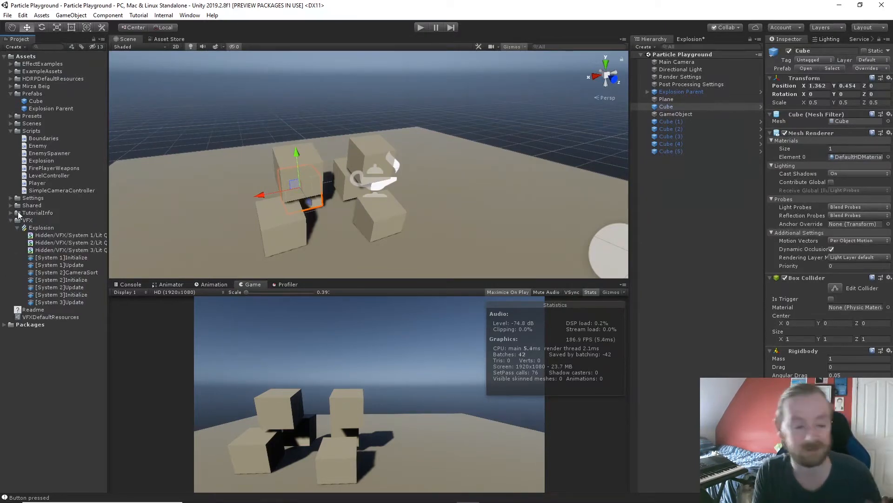
right_click(30, 220)
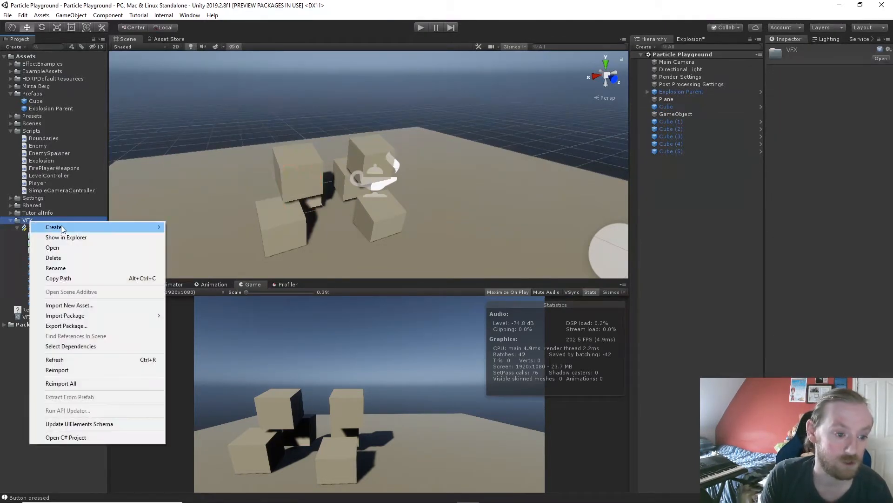
mouse_move(91, 227)
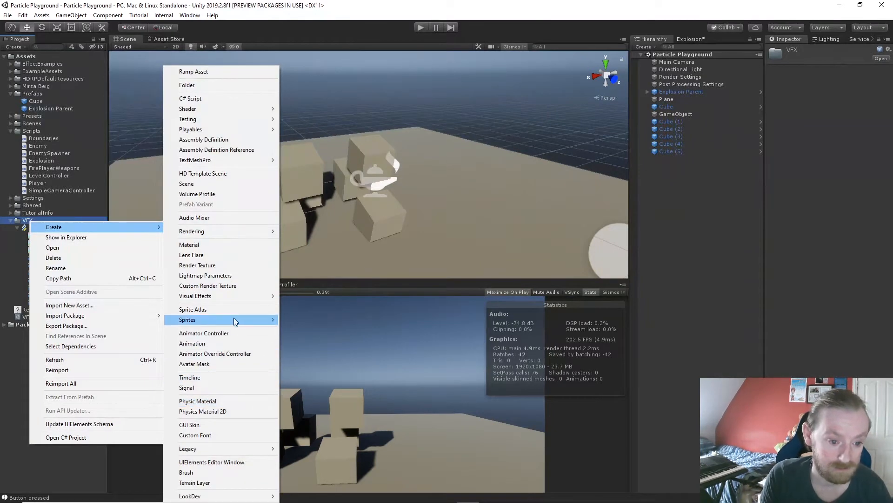
mouse_move(233, 297)
click(307, 296)
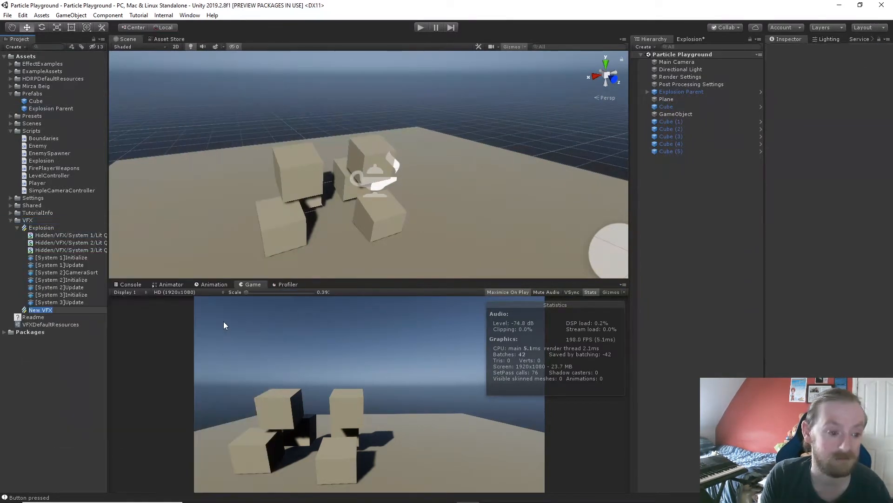
text(Lightning)
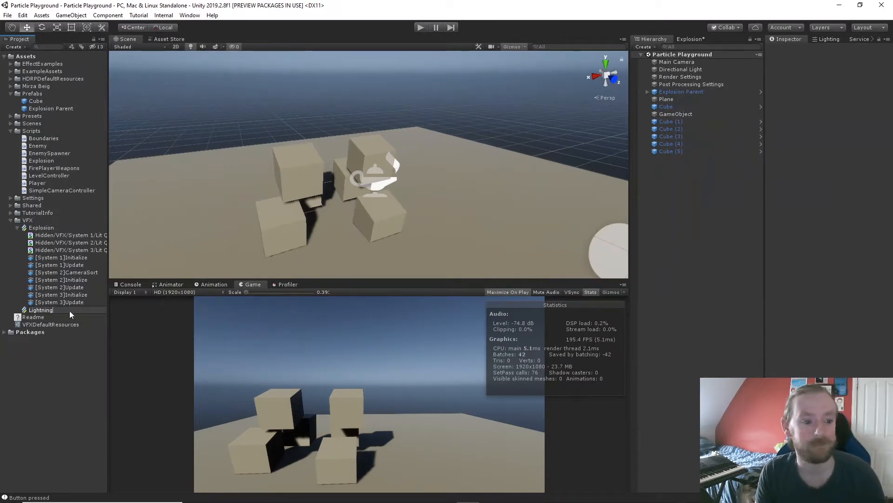
key(Return)
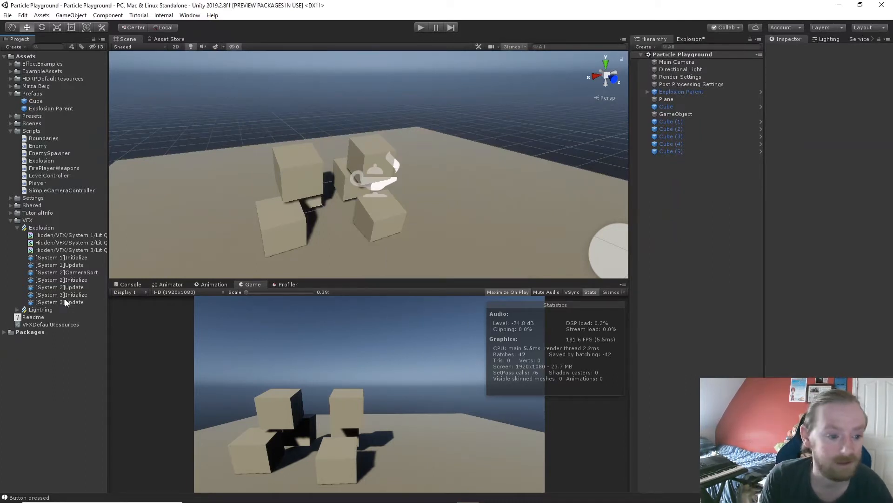
- Open the Lightning graph in a widened editor pane and place the effect in the scene beside the cubes, at about Z 1.543
click(44, 311)
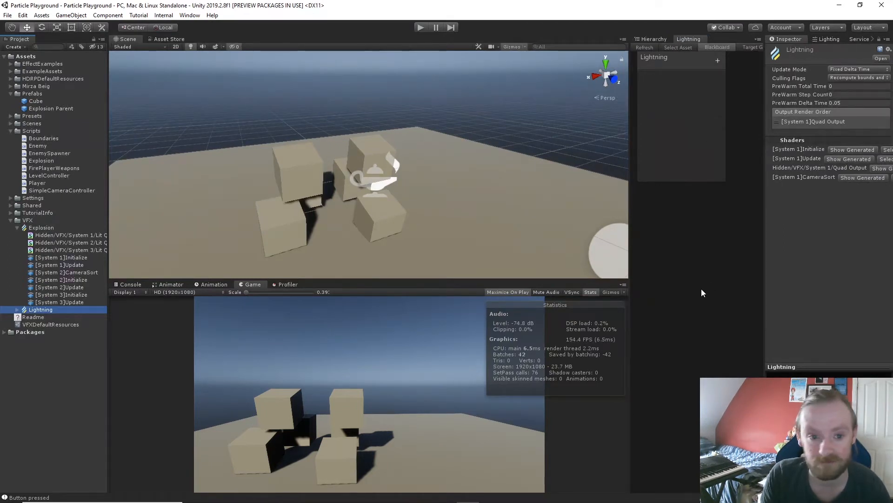
drag(628, 226, 524, 226)
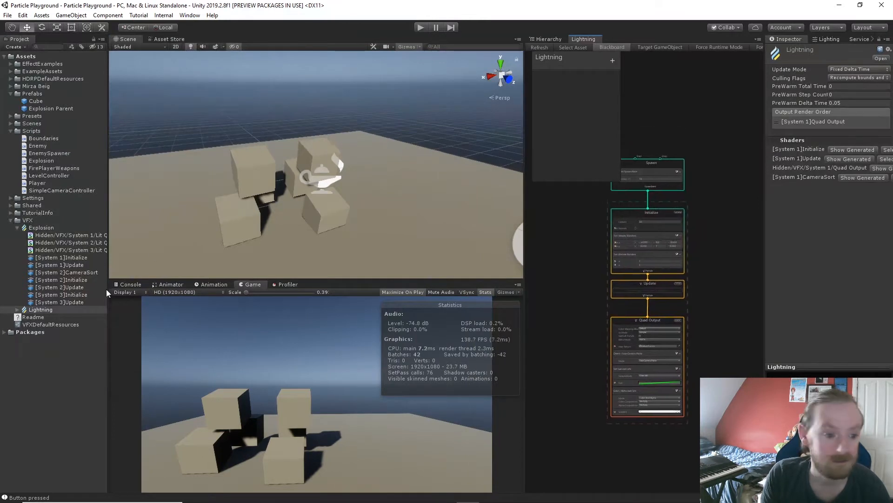
drag(33, 311, 409, 220)
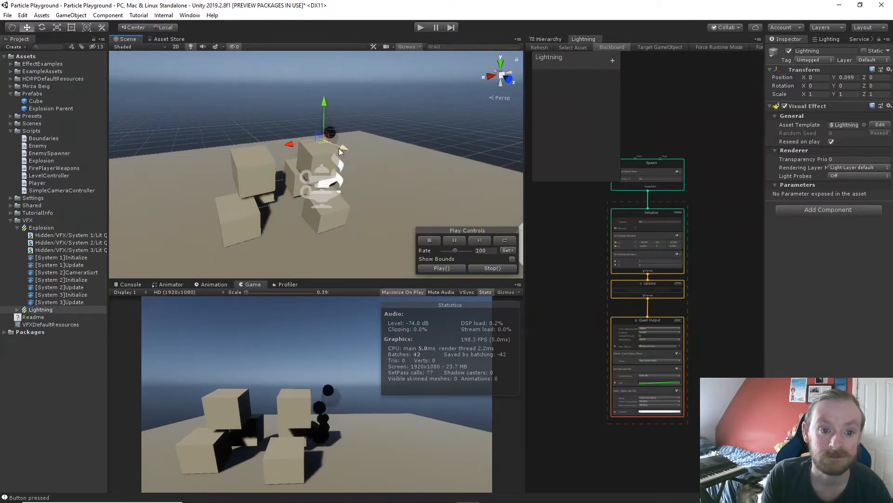
drag(348, 148, 368, 167)
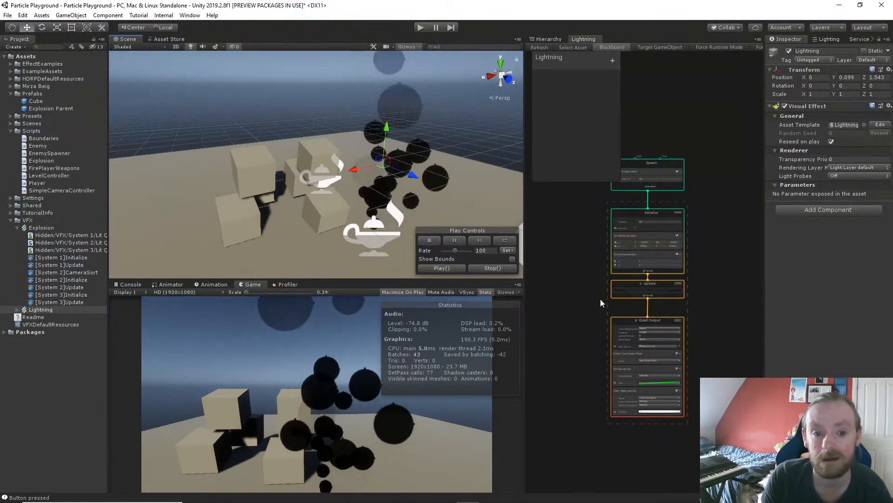
- Replace the Constant Spawn Rate block in the Spawn context with a Periodic Burst block
scroll(641, 283, up, 3)
middle_drag(537, 264, 535, 352)
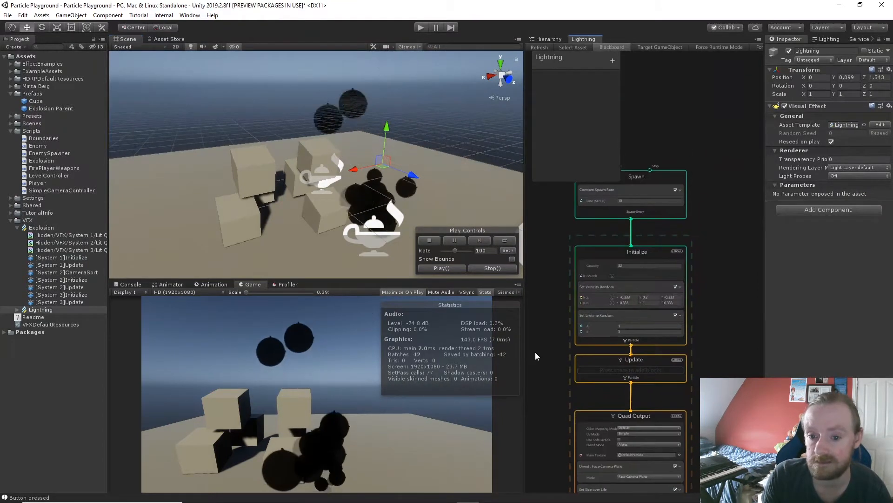
click(633, 192)
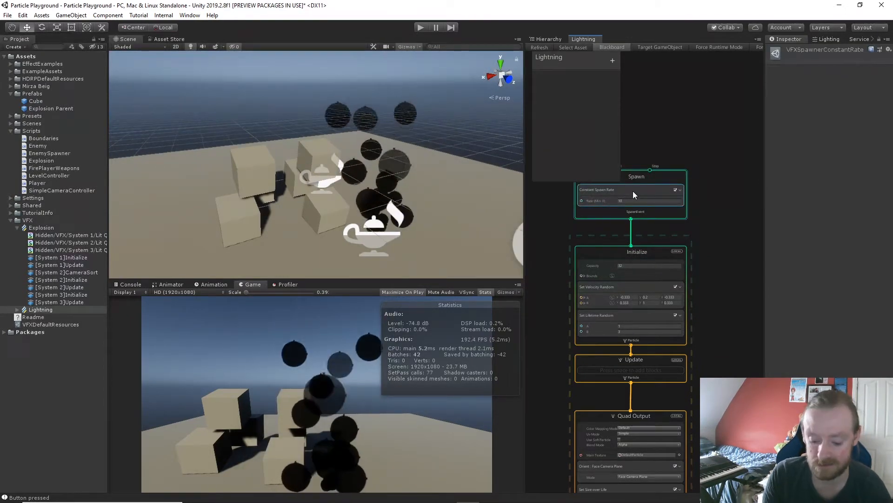
key(Delete)
click(637, 188)
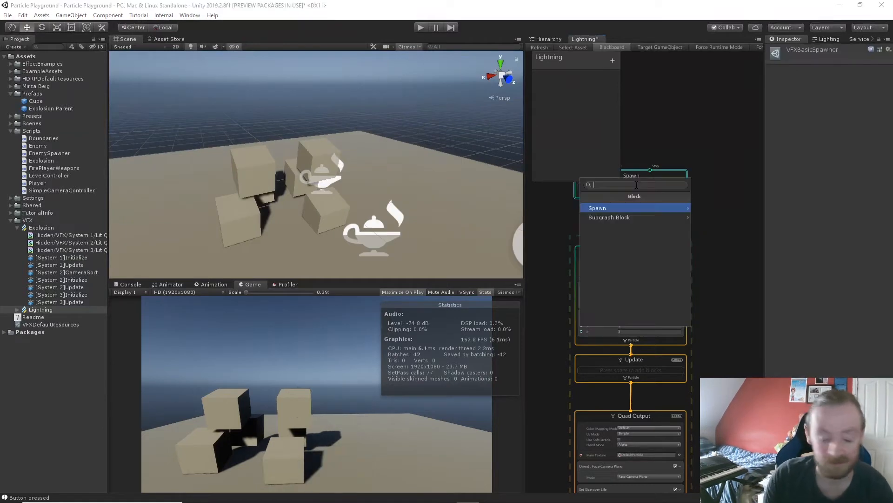
key(space)
text(per)
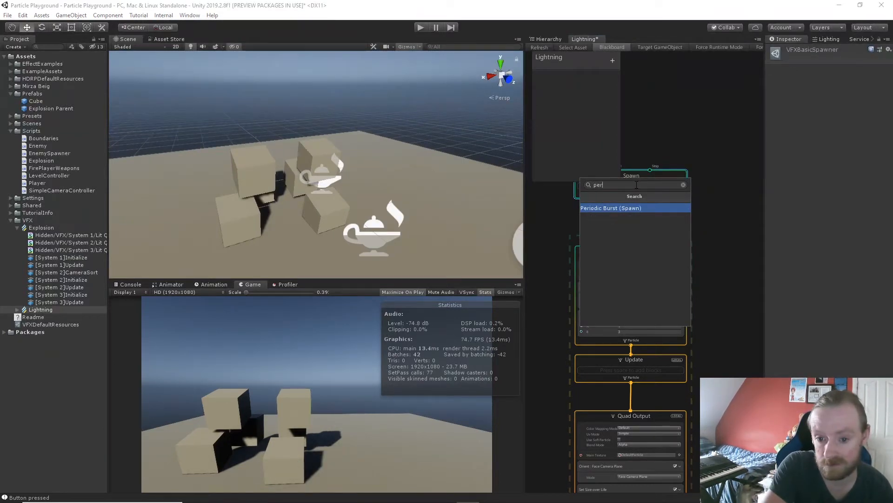
click(636, 208)
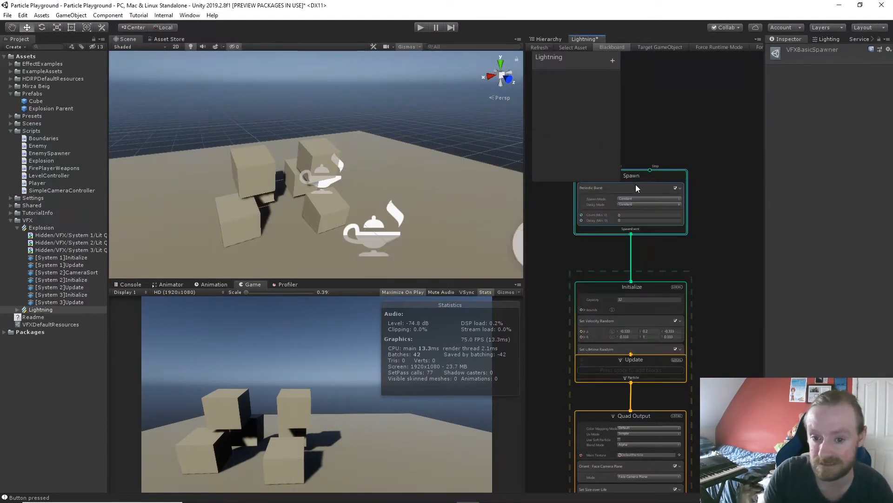
- Set the Periodic Burst block's count to 10 and its delay to 5
click(633, 214)
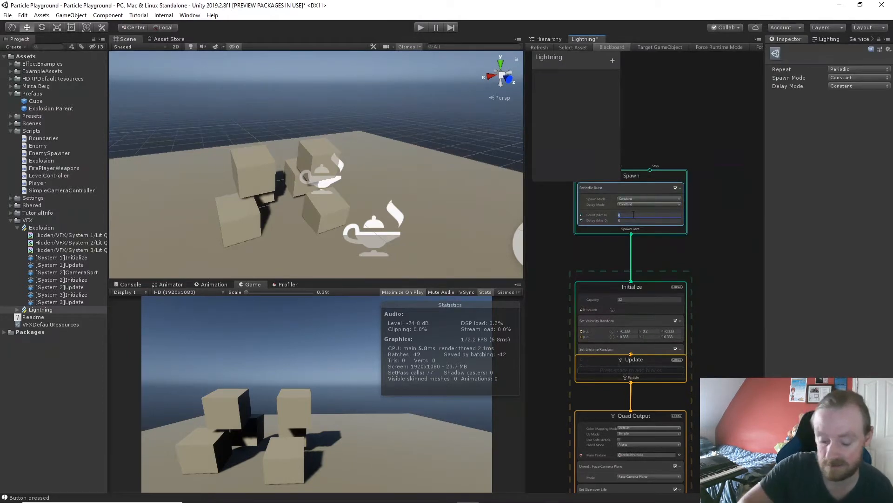
text(10)
click(634, 219)
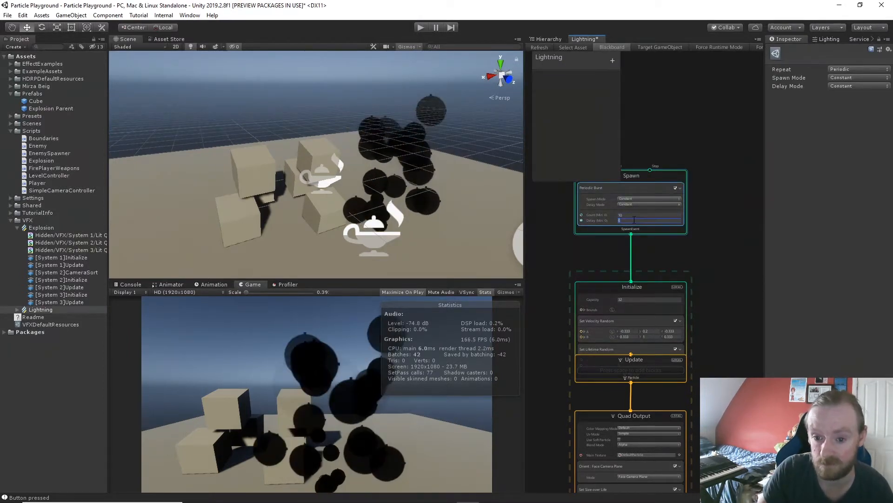
text(5)
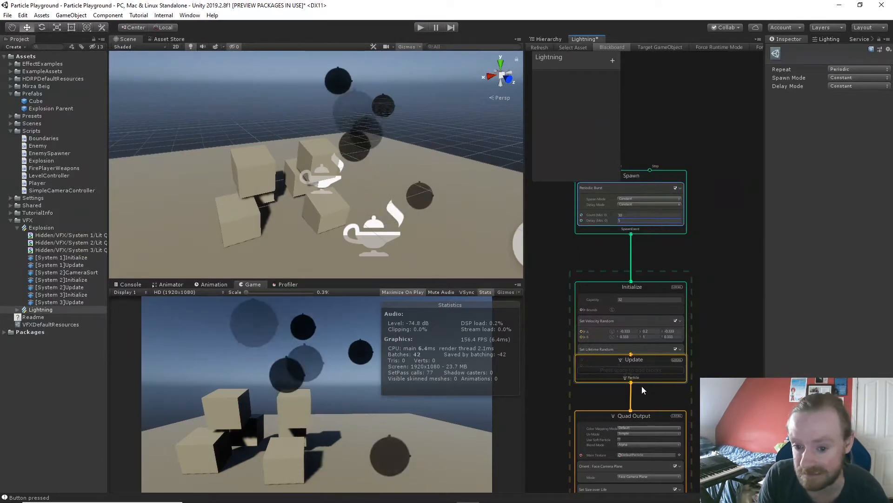
- Set the particle capacity in the Initialize context to 10000
middle_drag(706, 320, 708, 303)
click(642, 282)
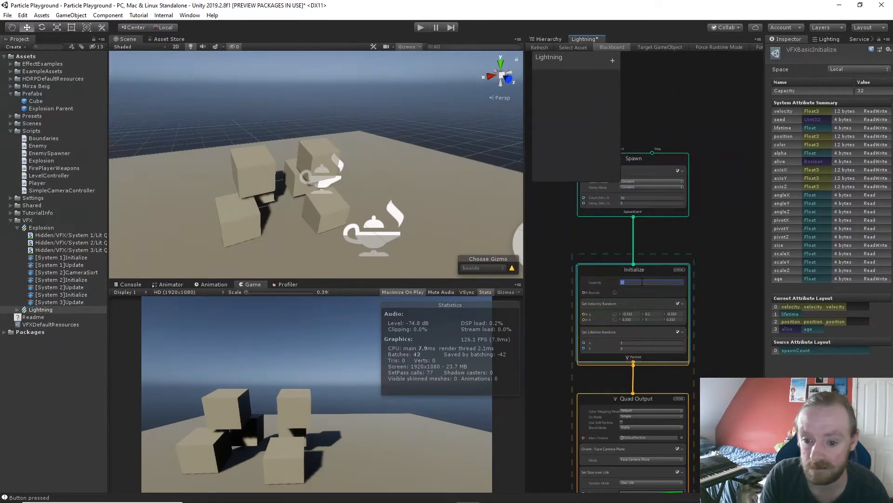
text(100)
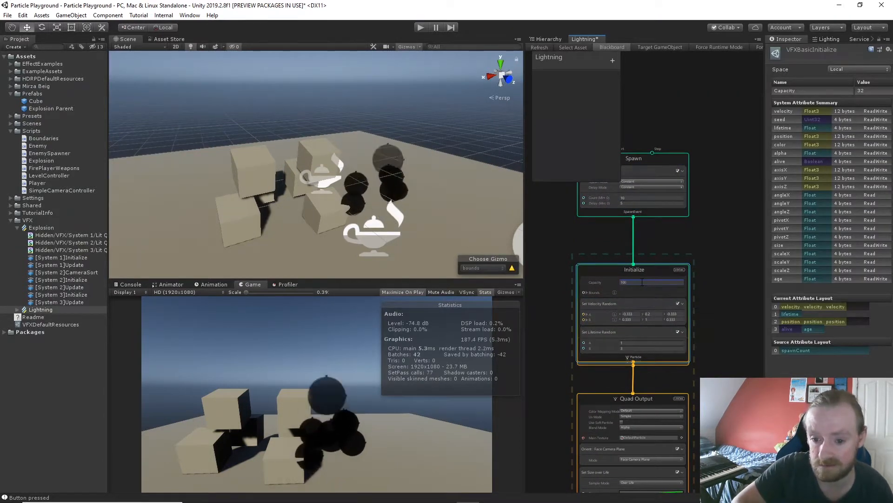
text(00)
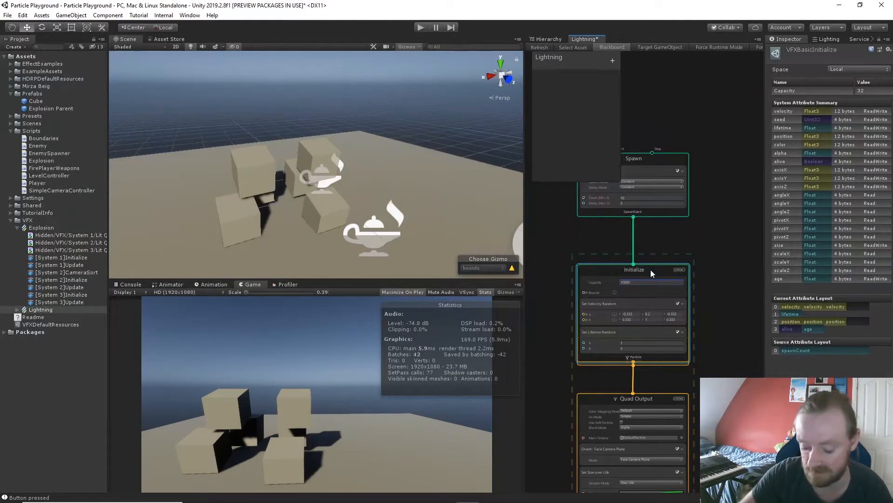
key(Return)
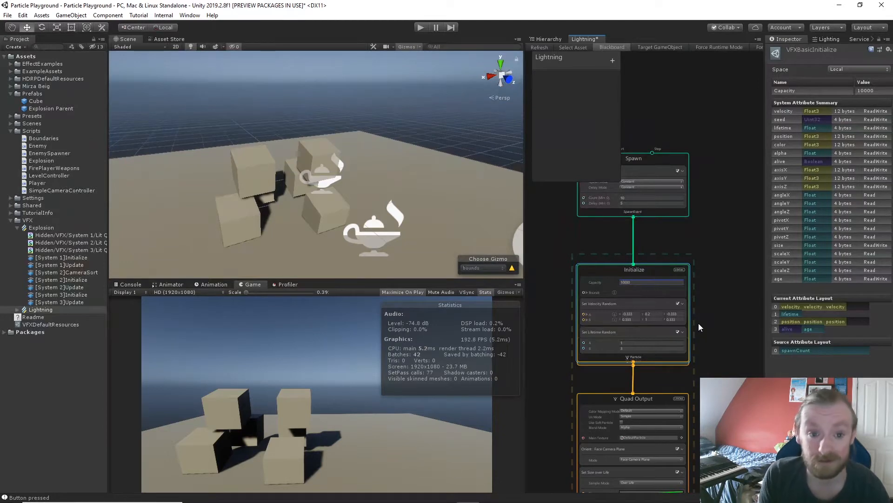
- Rearrange the Initialize, Update and Quad Output contexts vertically so that they no longer overlap and are evenly spaced
middle_drag(705, 352, 714, 291)
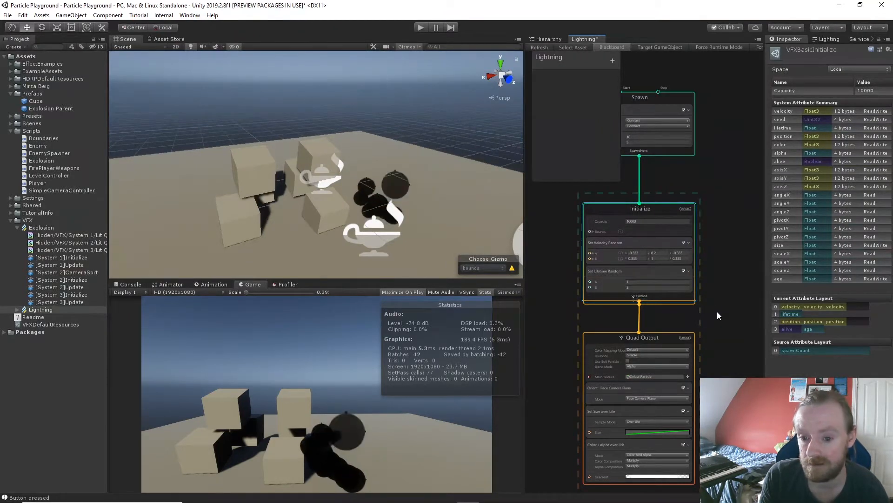
middle_drag(716, 312, 715, 285)
drag(658, 184, 656, 152)
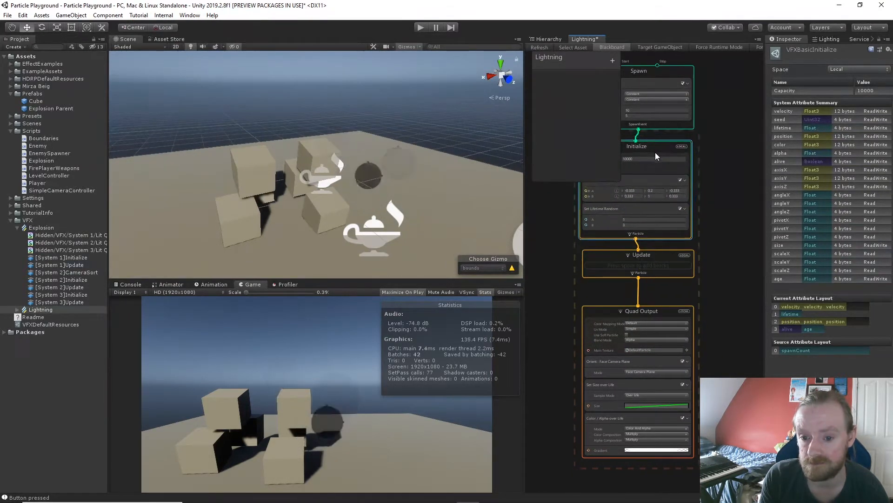
click(665, 268)
drag(657, 312, 655, 373)
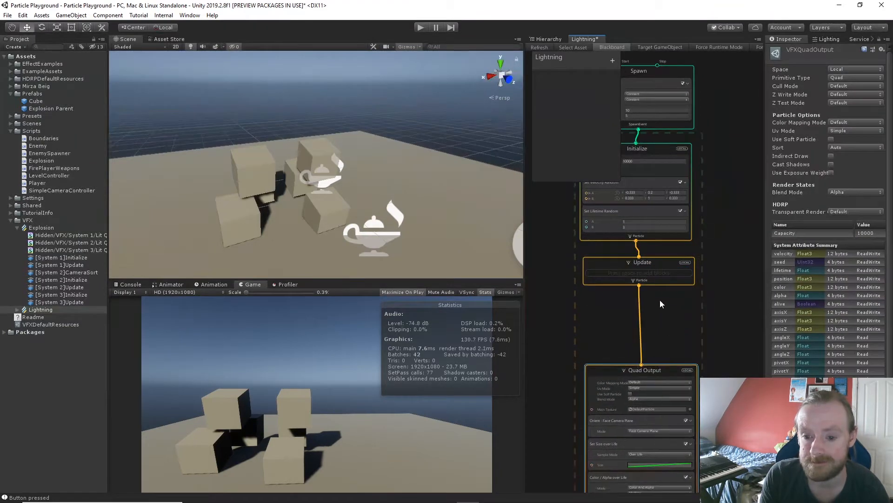
drag(649, 262, 649, 294)
drag(651, 158, 651, 176)
- Set the Quad Output's main texture to the built-in Default-Particle texture
scroll(711, 260, up, 5)
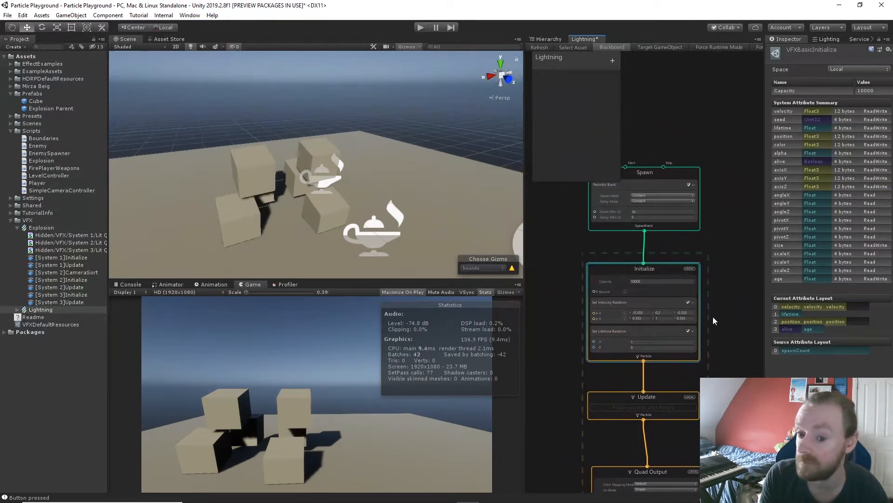
click(634, 313)
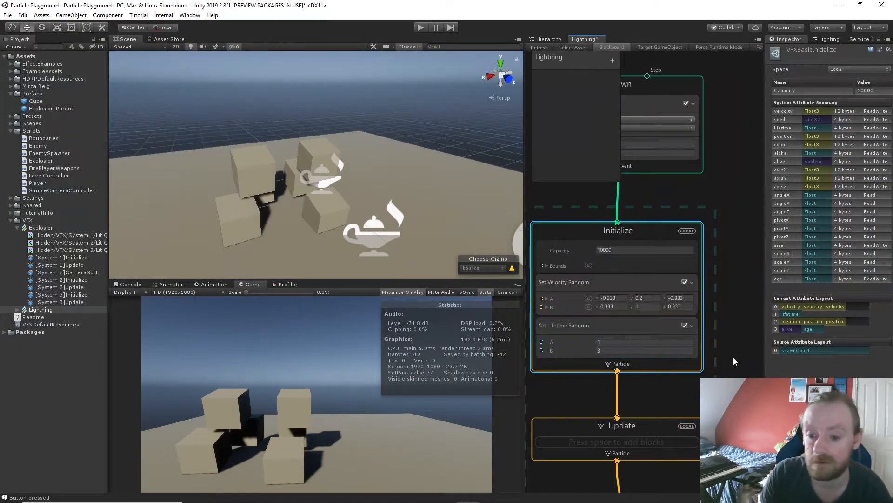
middle_drag(734, 352, 722, 52)
mouse_move(741, 291)
middle_down()
mouse_move(741, 235)
mouse_move(725, 253)
mouse_move(726, 285)
middle_up()
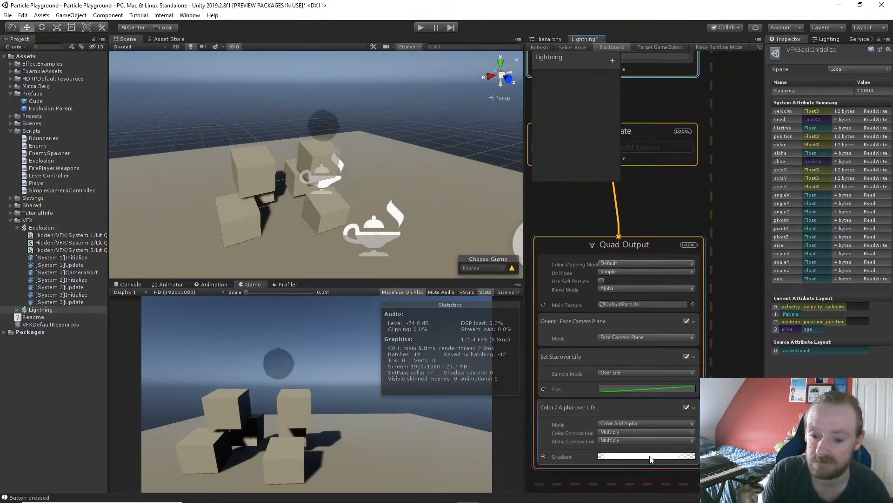
click(693, 304)
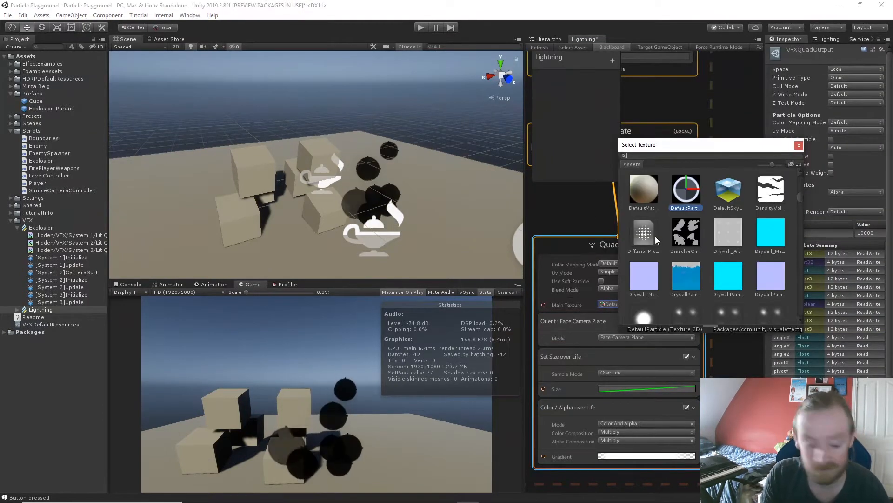
text(def)
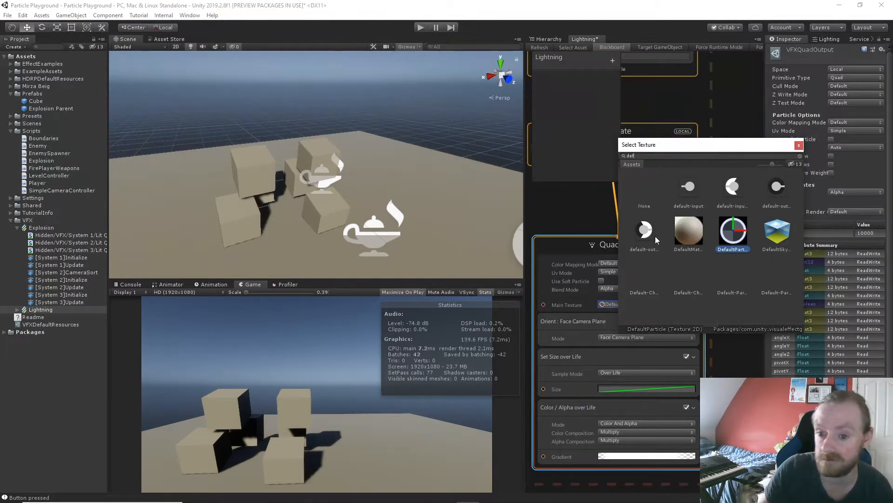
text(au)
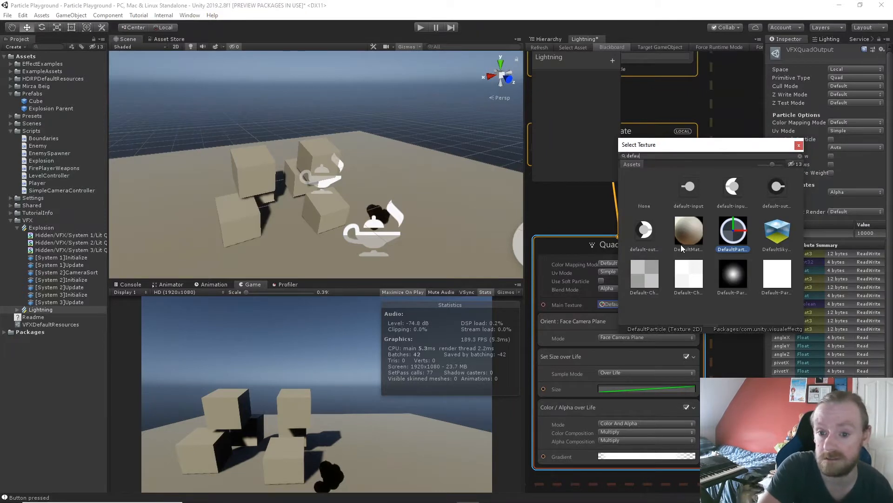
click(734, 276)
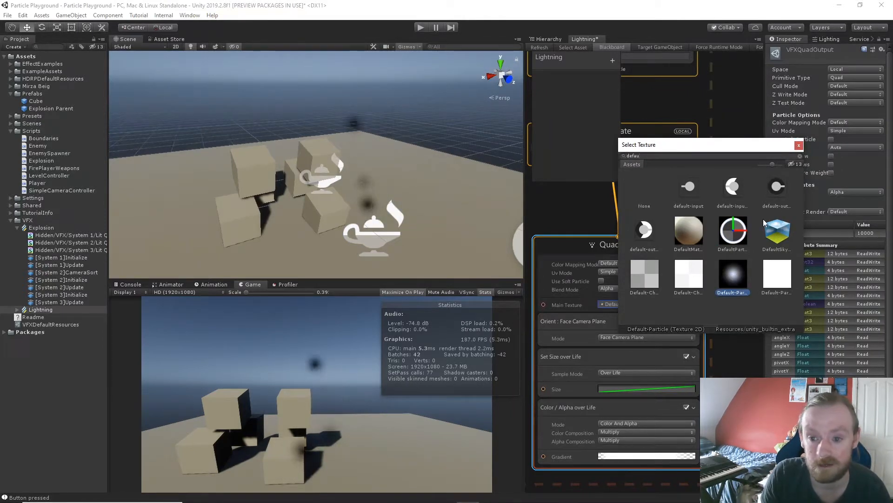
click(799, 146)
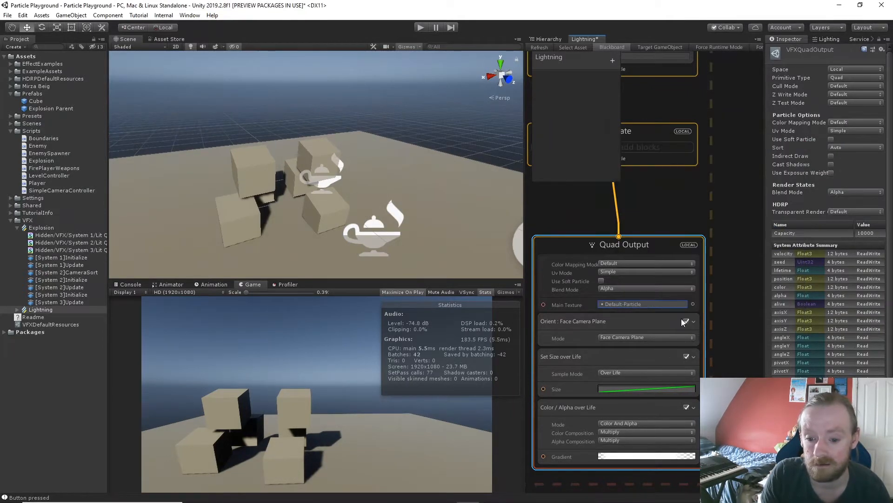
- Apply the orange-yellow gradient preset to the Color / Alpha over Life block and set its mode to Color
click(651, 455)
click(451, 331)
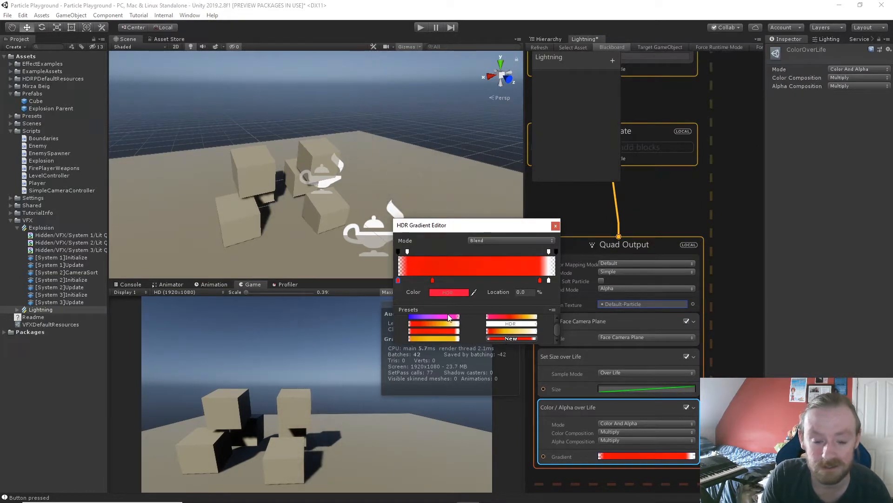
click(429, 338)
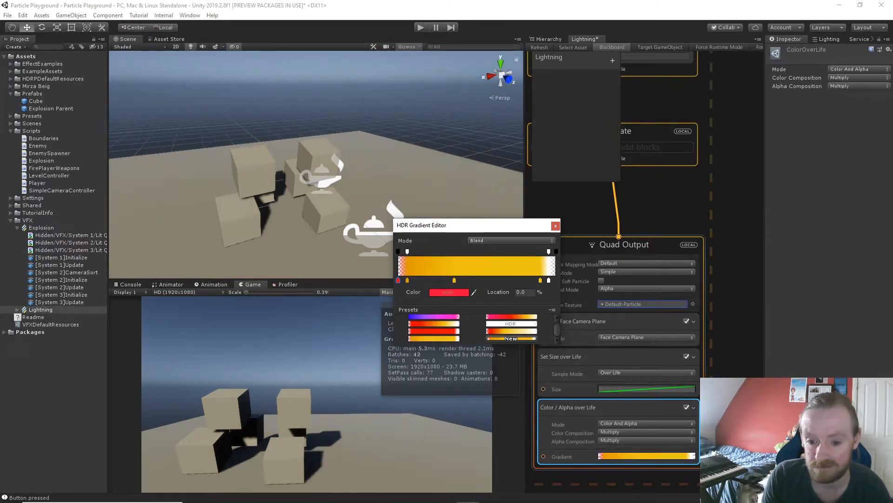
click(664, 424)
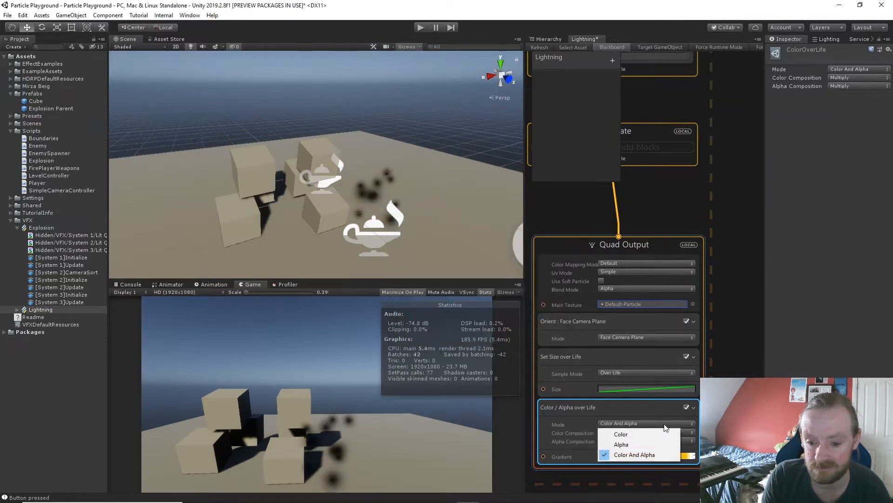
click(654, 432)
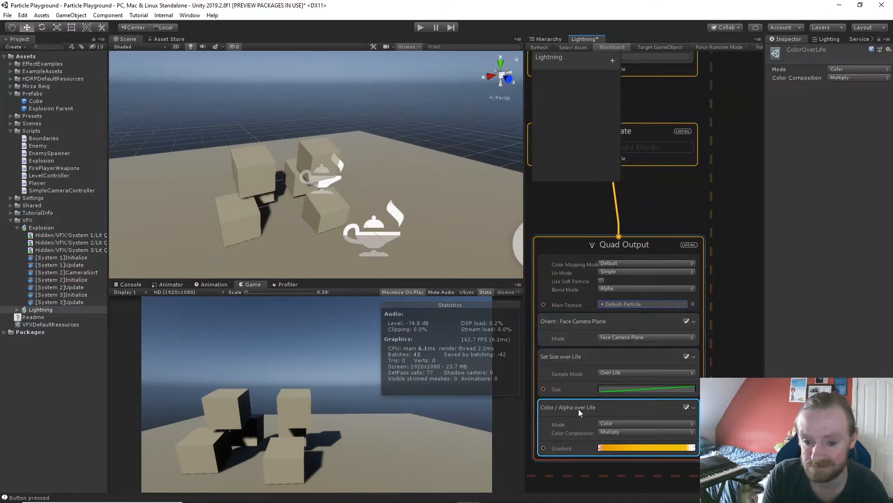
- Enable soft particles on the Quad Output and set its blend mode to Additive
click(601, 280)
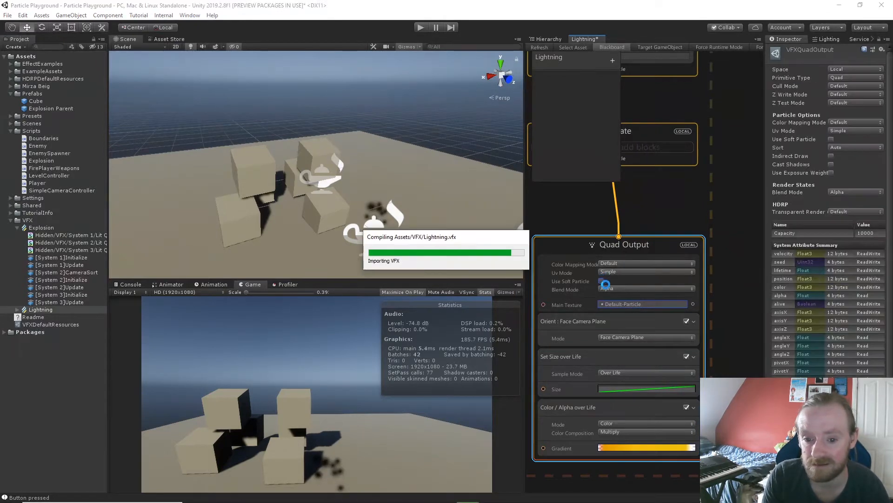
click(613, 288)
click(624, 298)
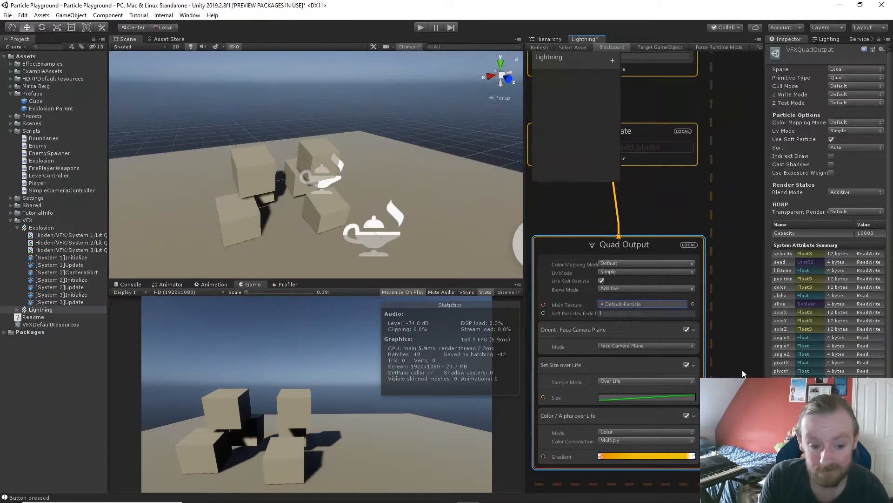
- Reset the Lightning object's transform and raise it to a Y position of about 0.8
click(378, 235)
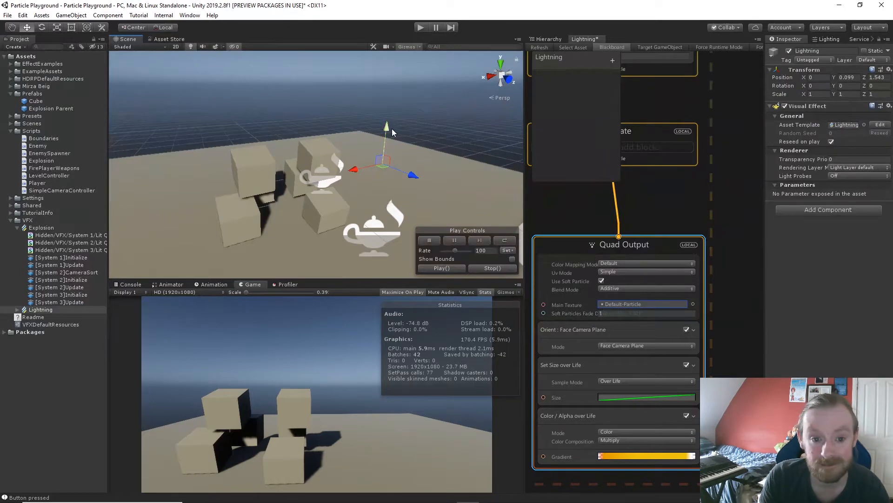
drag(390, 128, 382, 80)
click(889, 71)
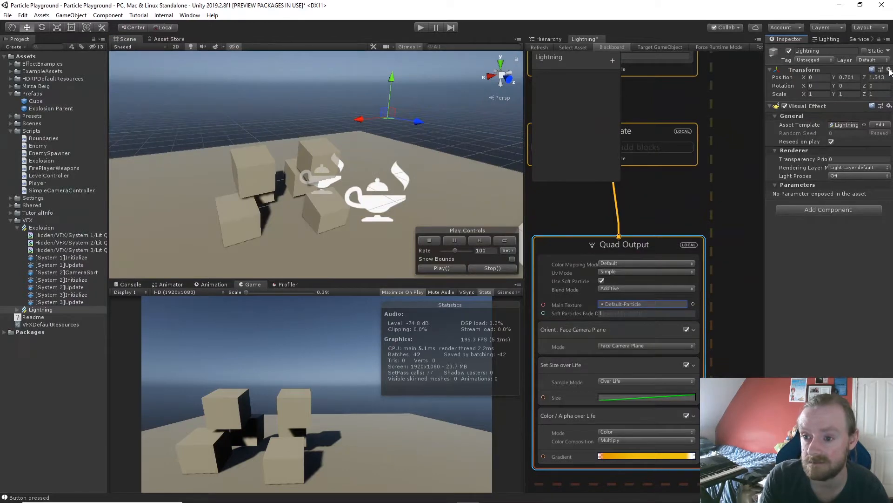
click(759, 75)
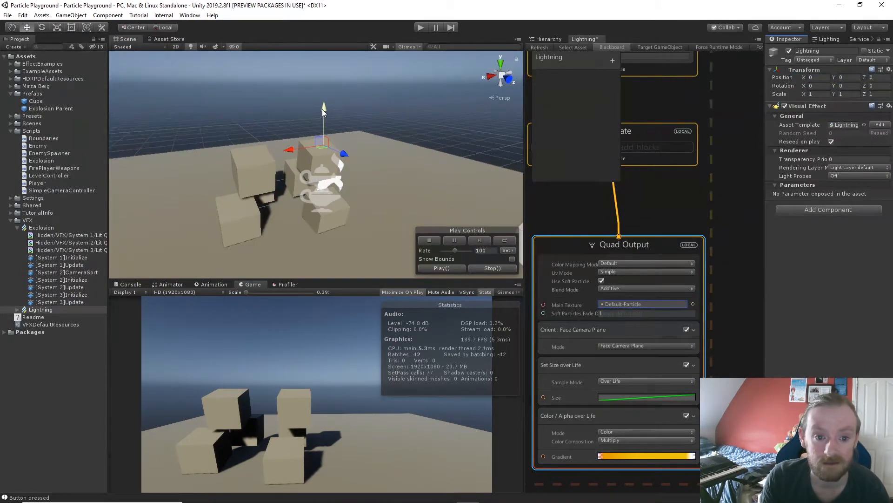
drag(322, 108, 320, 68)
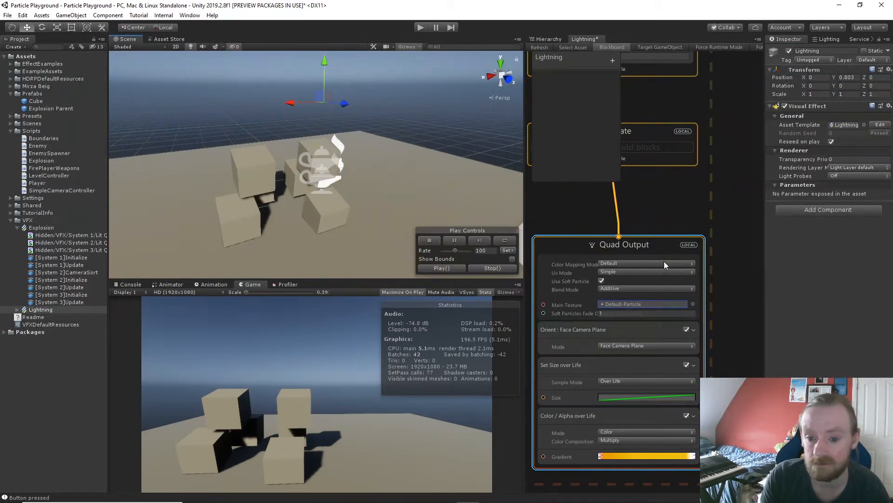
- Replace the Quad Output context with a Lit Quad Output connected to the Update context
drag(662, 194, 689, 490)
key(Delete)
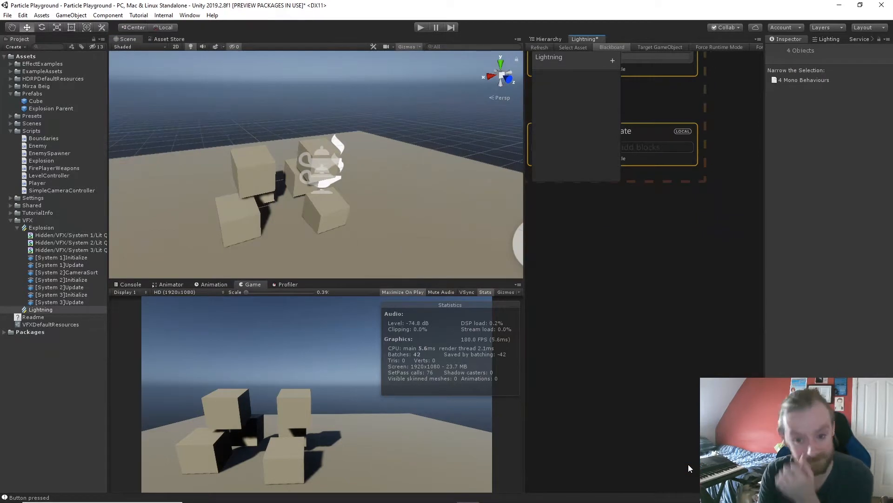
middle_drag(630, 289, 682, 354)
drag(667, 248, 673, 331)
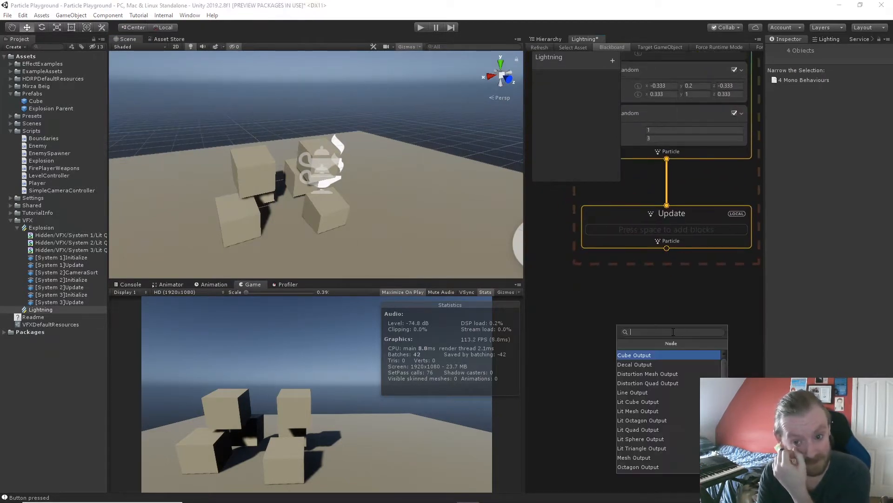
text(lit)
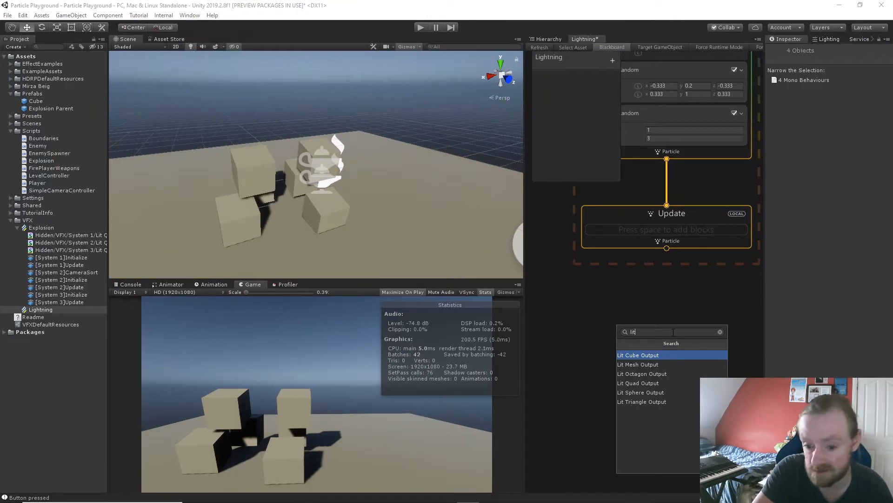
key(Down)
key(Down)
key(Down)
key(Return)
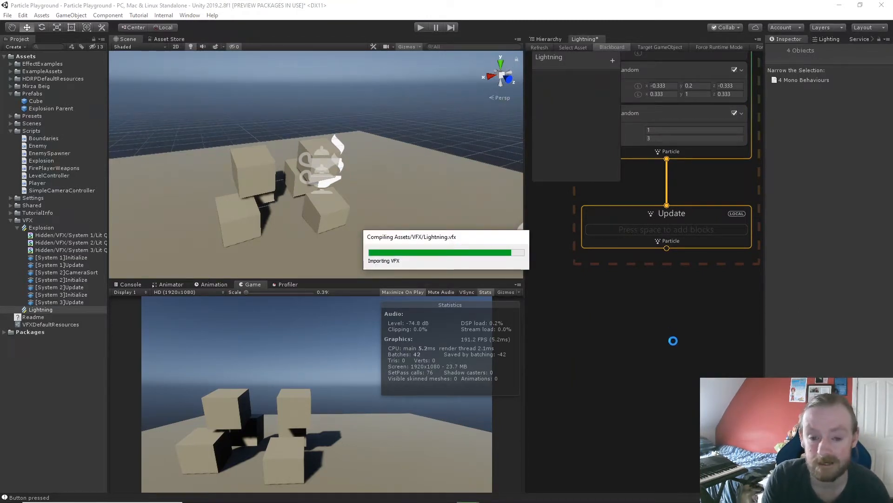
- Set the Lit Quad Output's base color map to the tex_vfx-ult_particle_spritesheet_lightning2 texture
middle_drag(657, 295, 624, 238)
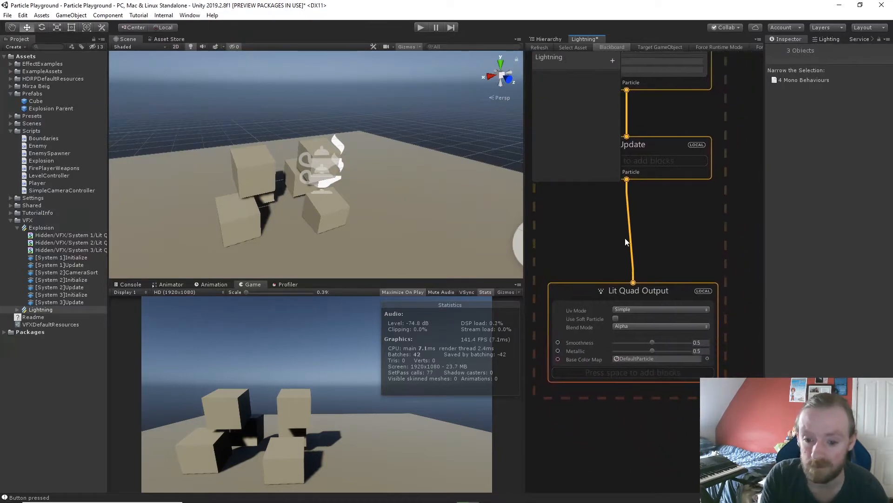
click(707, 357)
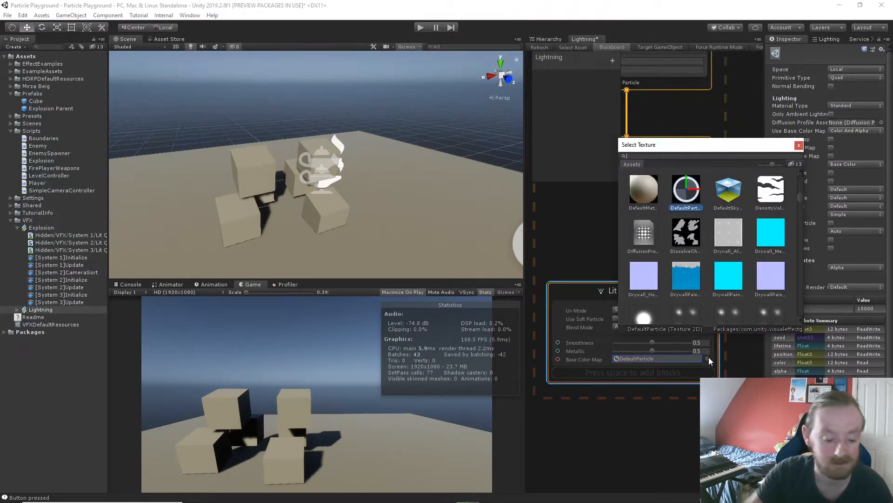
text(li)
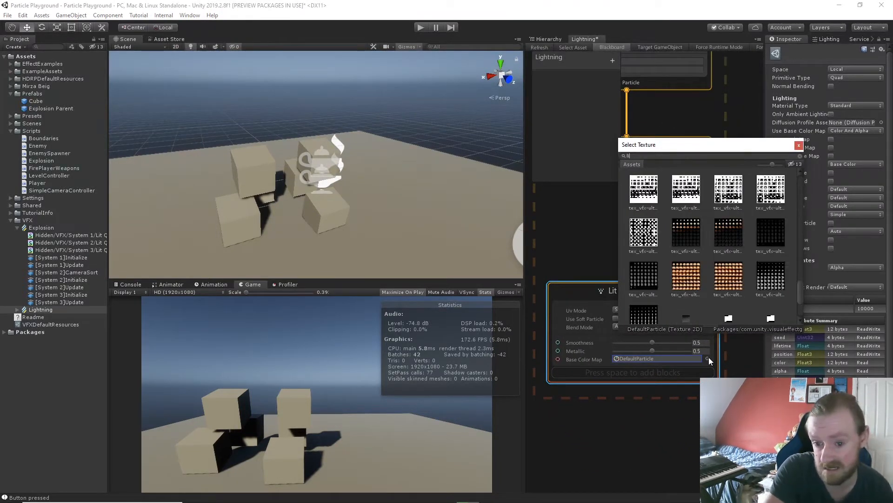
text(gh)
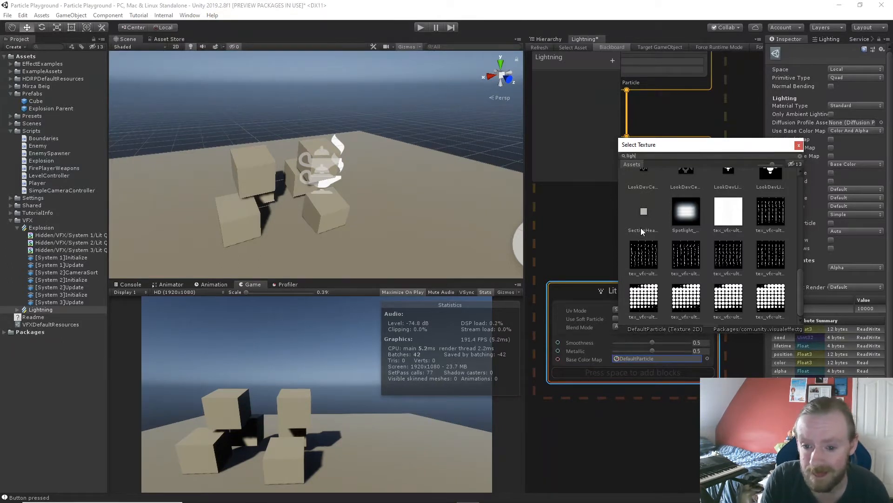
click(646, 256)
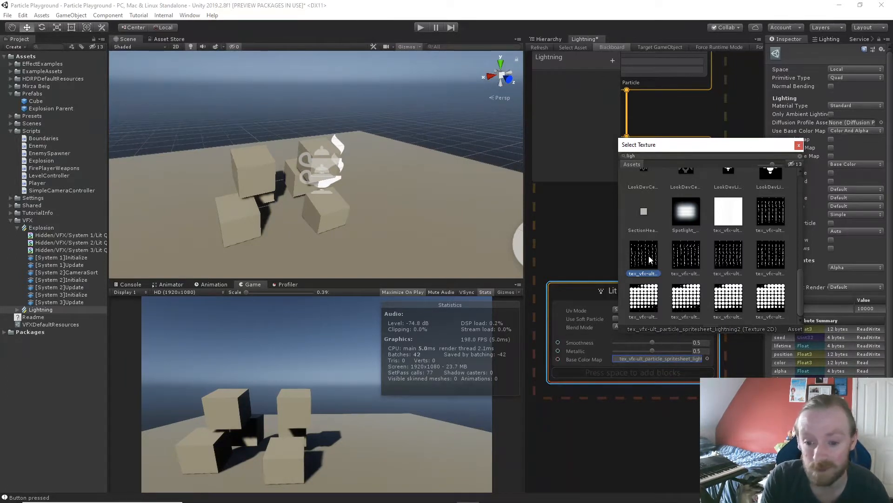
double_click(649, 257)
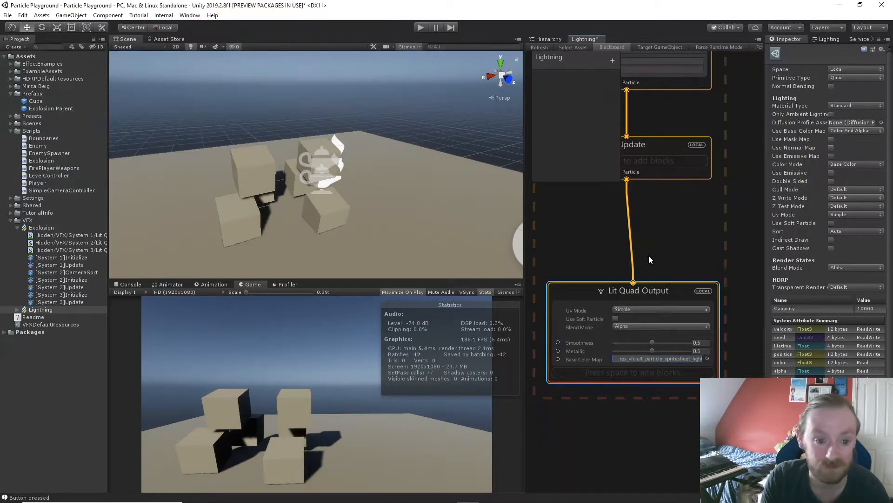
- Locate the base color map's texture in the project files and read through the full names of the spritesheet textures
click(677, 359)
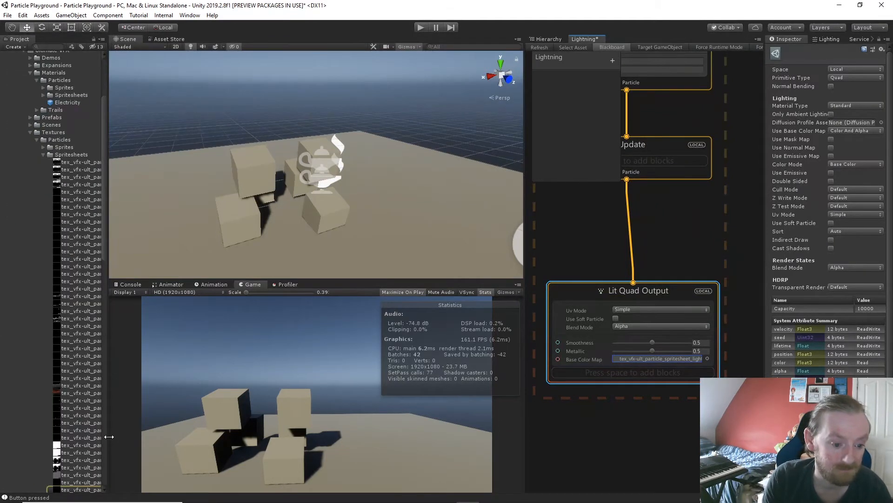
drag(109, 437, 173, 437)
scroll(111, 429, down, 6)
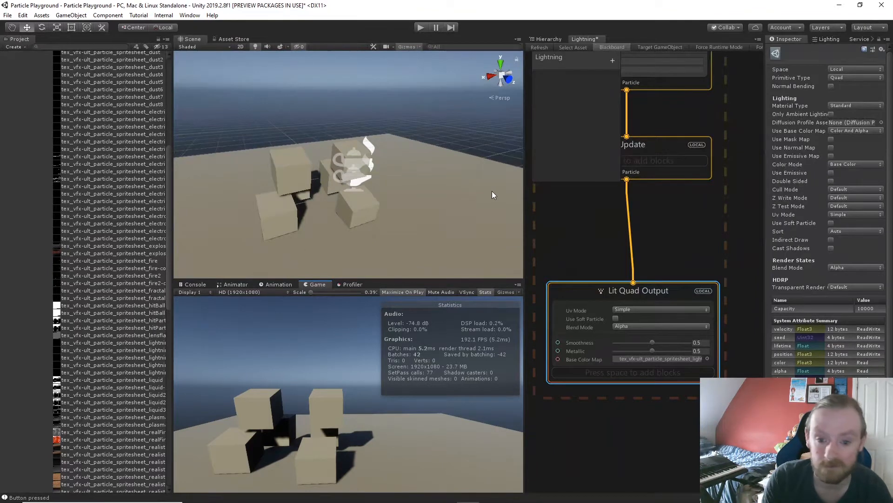
drag(173, 210, 68, 210)
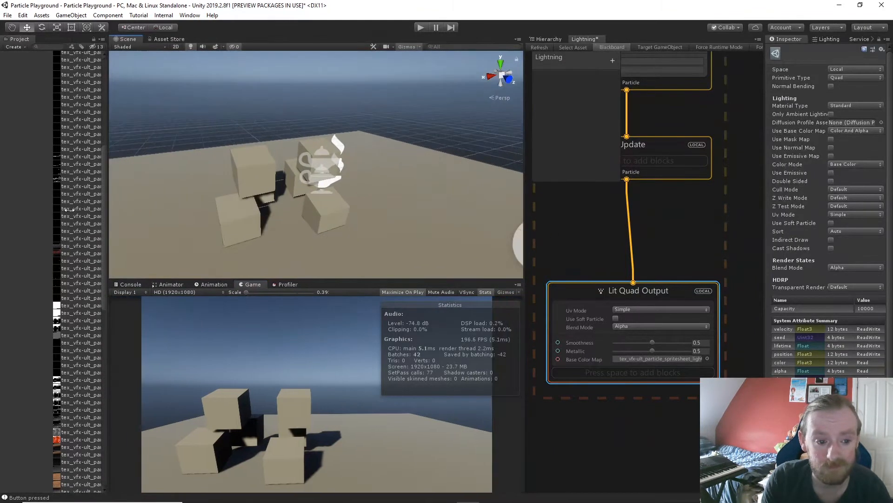
- Enlarge the Scene view and bring the camera closer to the Lightning effect beside the cubes
alt+drag(333, 214, 330, 195)
right_drag(329, 195, 329, 195)
key(w)
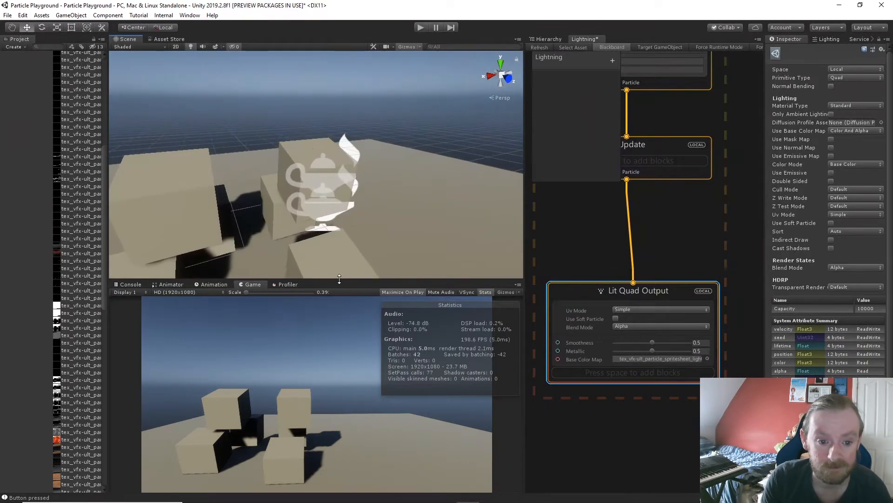
drag(339, 278, 338, 380)
alt+drag(377, 313, 325, 311)
- Set the Lit Quad Output's UV mode to Flipbook
mouse_move(607, 262)
middle_down()
mouse_move(604, 271)
mouse_move(616, 268)
middle_up()
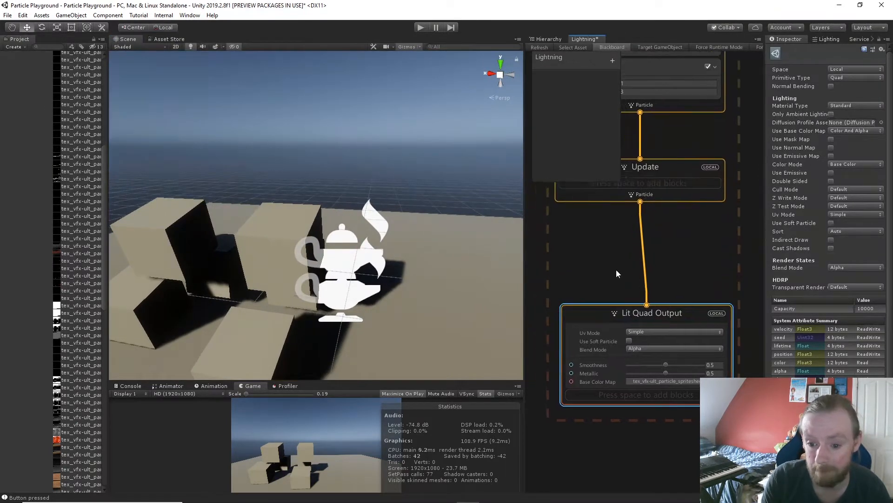
click(647, 331)
click(665, 353)
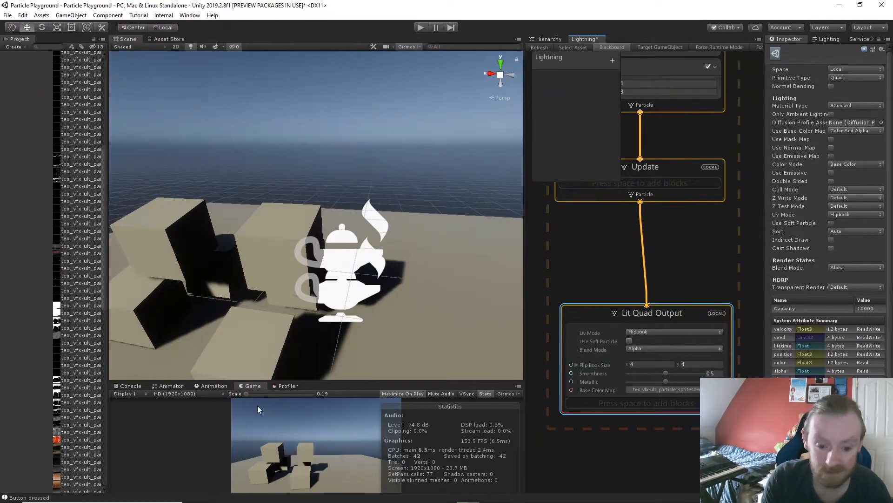
- Locate the Lit Quad Output's base color map texture in the project and enlarge its preview to examine the flipbook layout
click(642, 388)
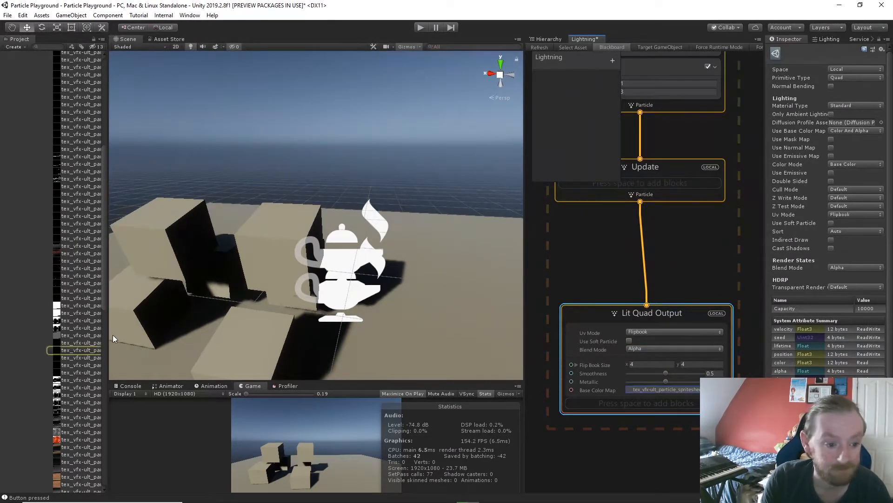
click(81, 350)
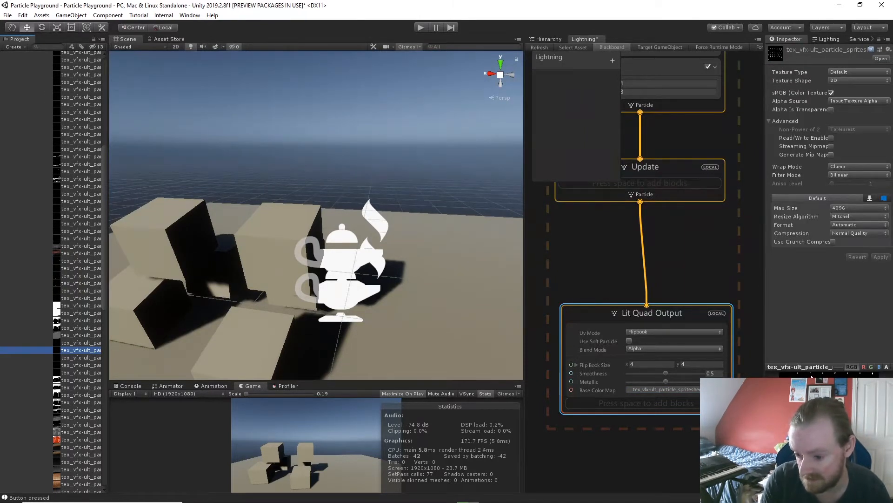
drag(842, 366, 833, 305)
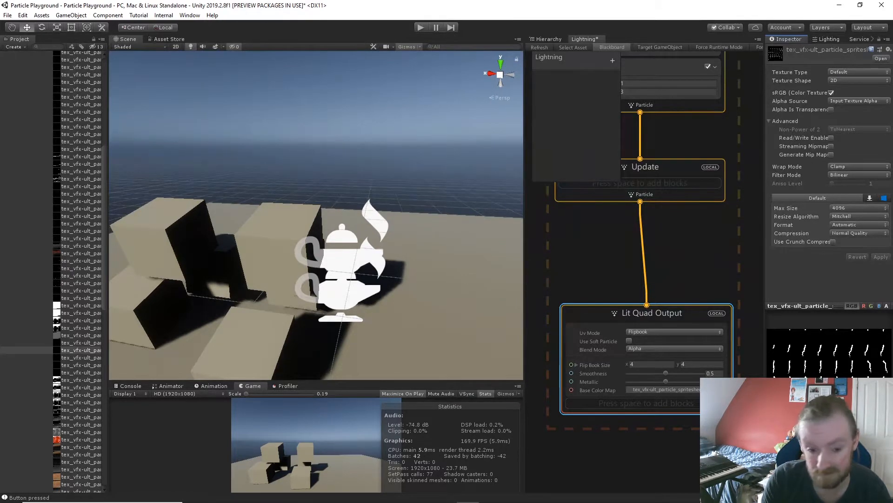
- Set the Lit Quad Output's flipbook size to 8 in X and 8 in Y
click(650, 364)
text(8)
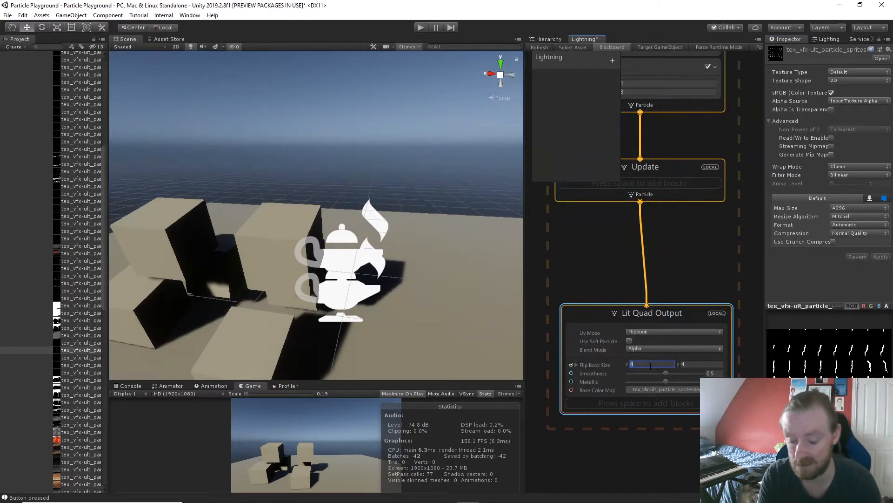
click(698, 364)
text(8)
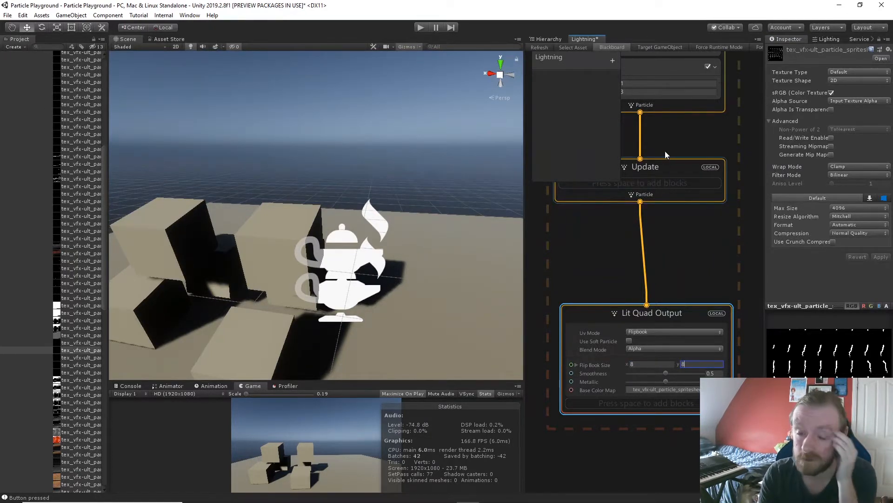
middle_drag(665, 151, 698, 354)
click(686, 171)
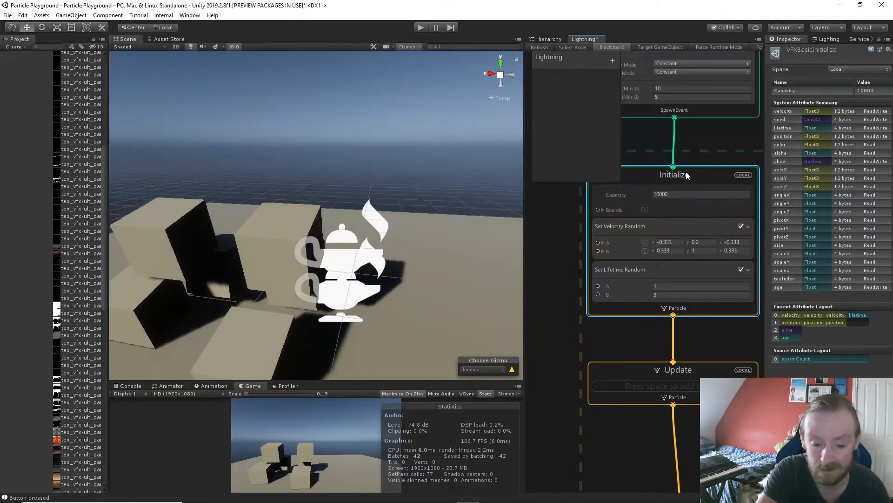
key(space)
text(flip)
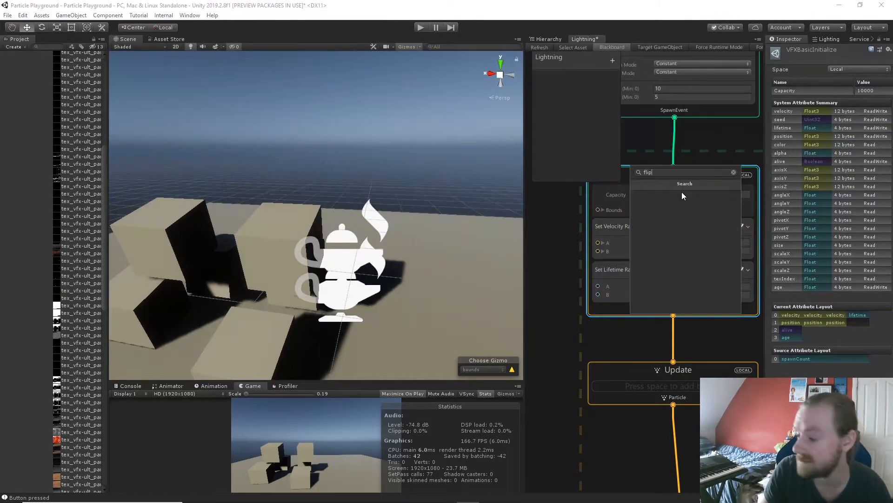
key(BackSpace)
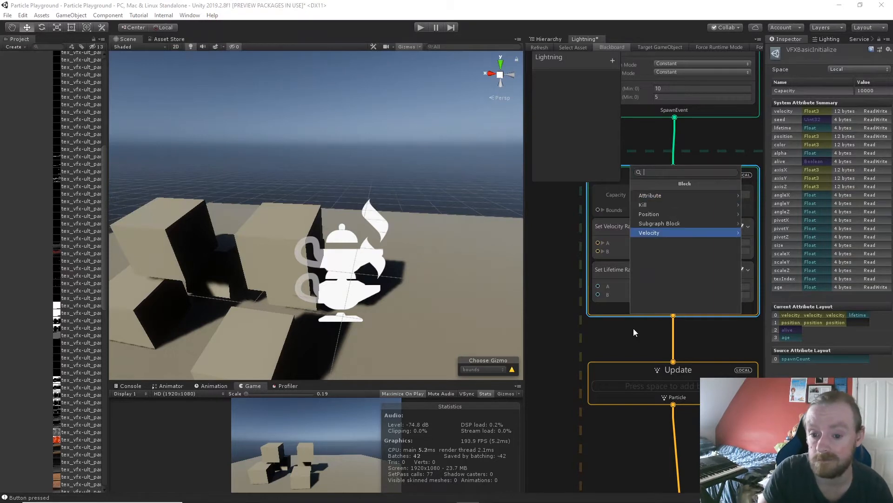
- Add a Flipbook Player block to the Update context
click(641, 370)
key(space)
text(fl)
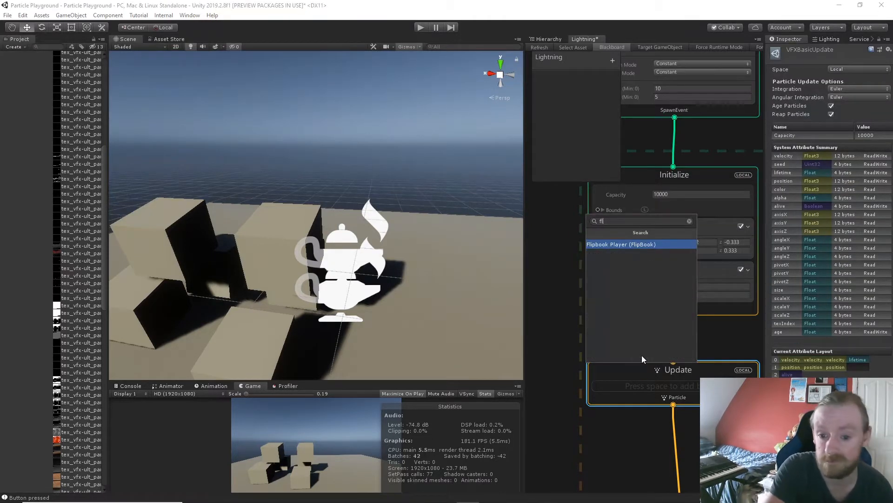
key(Return)
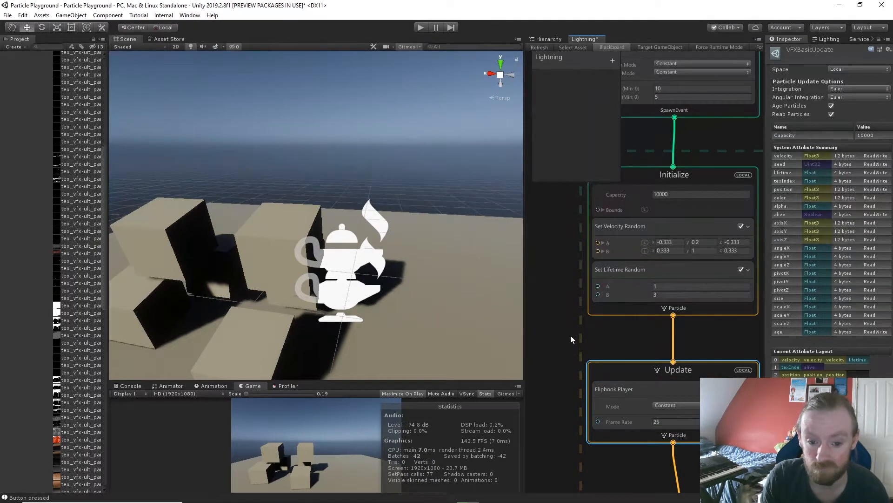
middle_drag(571, 335, 571, 300)
middle_drag(560, 414, 567, 249)
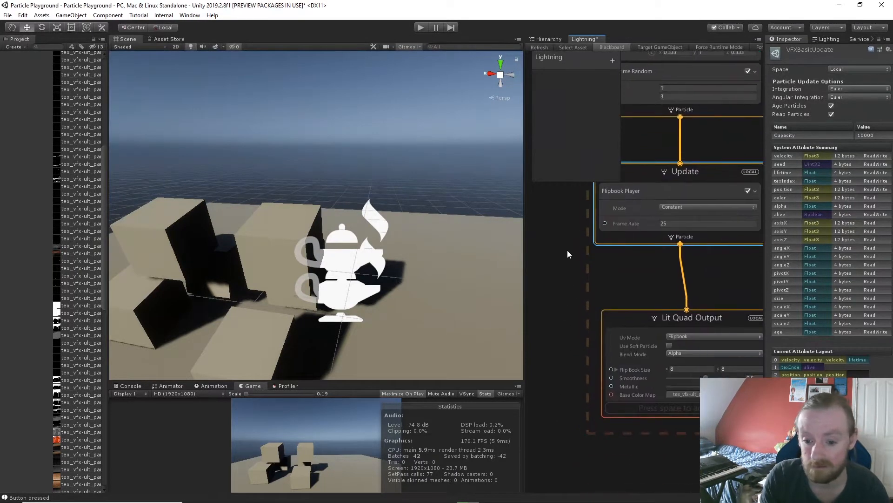
middle_drag(585, 367, 573, 309)
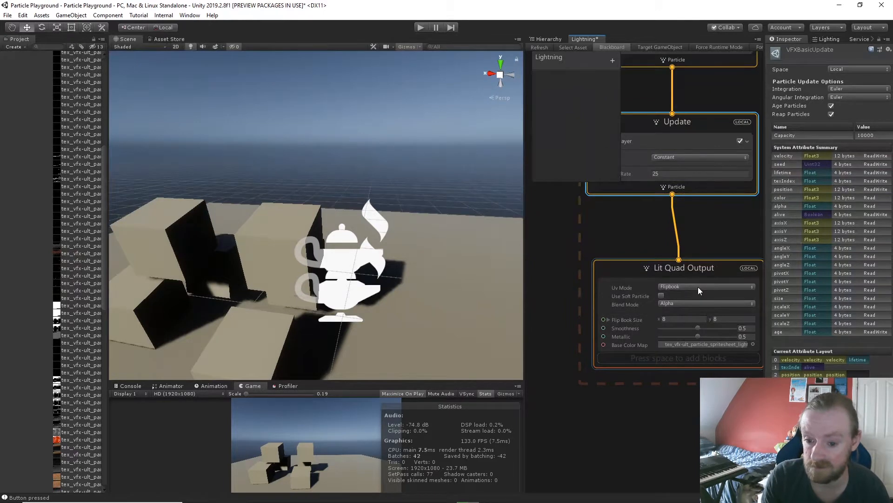
- Move the Lightning effect along the X axis, away from the cubes, to about X -1.118
mouse_move(406, 280)
right_down()
mouse_move(393, 283)
mouse_move(418, 274)
right_up()
click(320, 275)
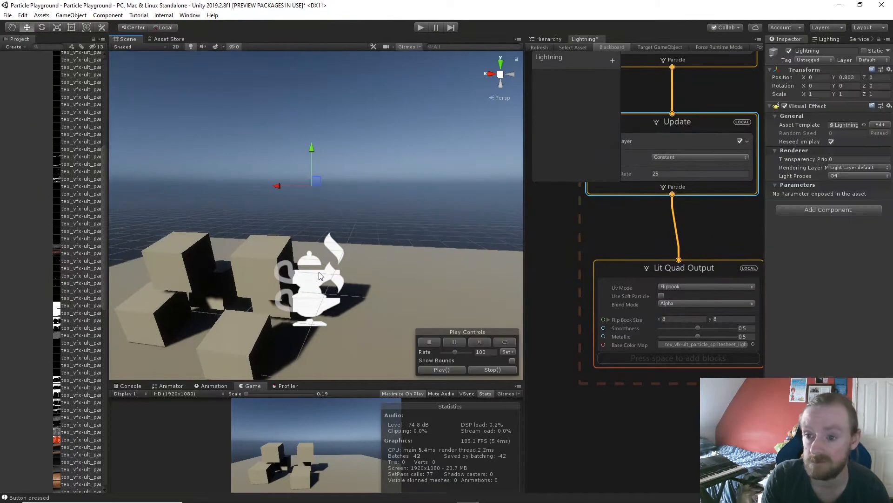
drag(275, 182, 358, 196)
right_drag(361, 200, 366, 272)
- Add a Set Size block to the Lit Quad Output and set its size to 1
middle_drag(642, 237, 651, 501)
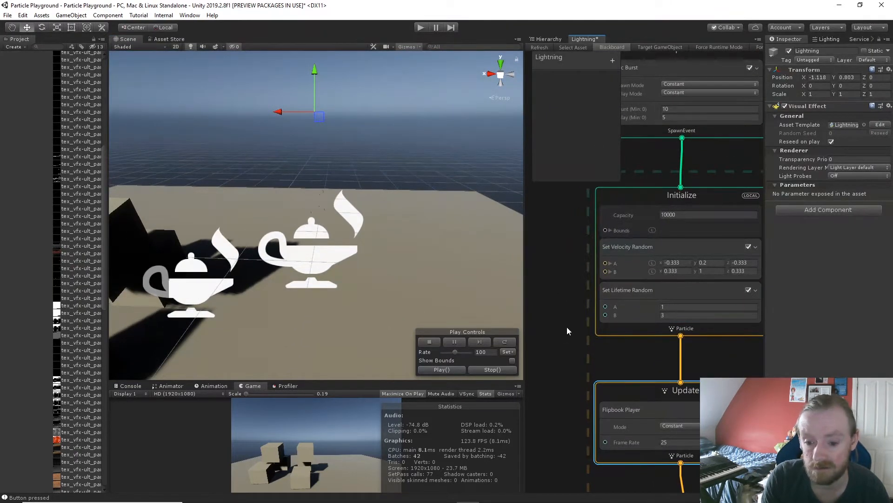
mouse_move(567, 326)
middle_down()
mouse_move(568, 358)
mouse_move(581, 309)
mouse_move(579, 333)
middle_up()
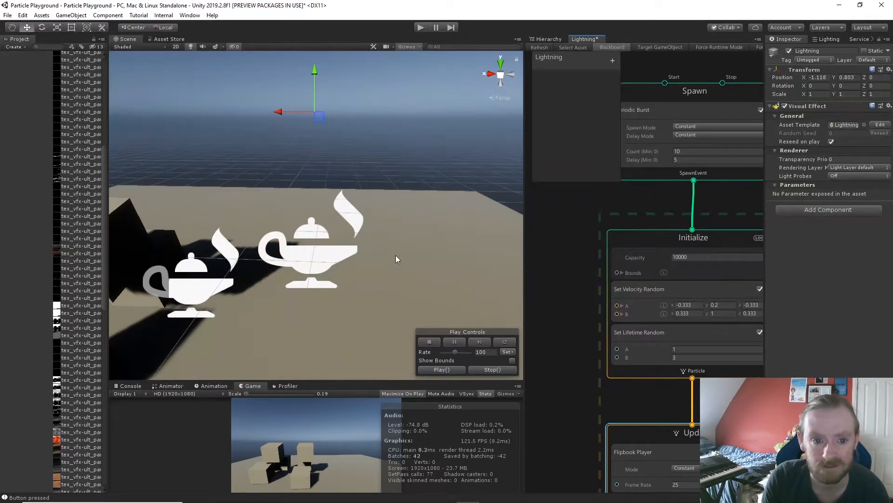
middle_drag(557, 381, 548, 114)
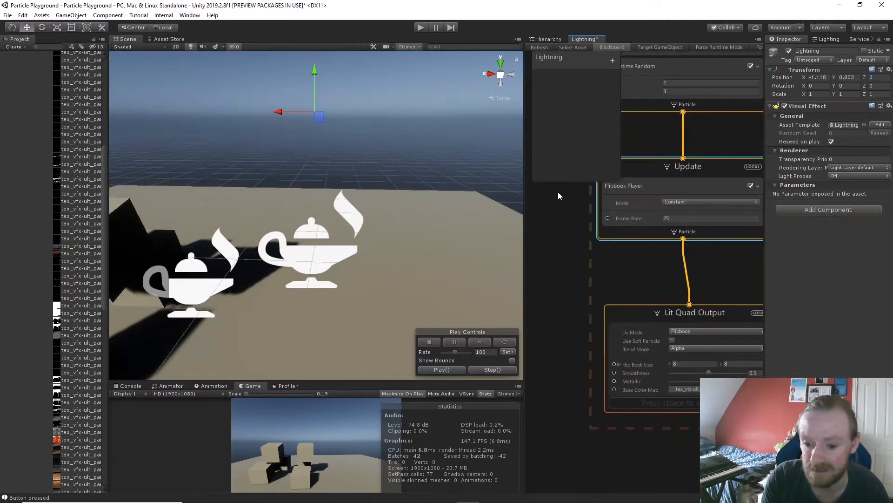
click(689, 312)
key(space)
text(set siz)
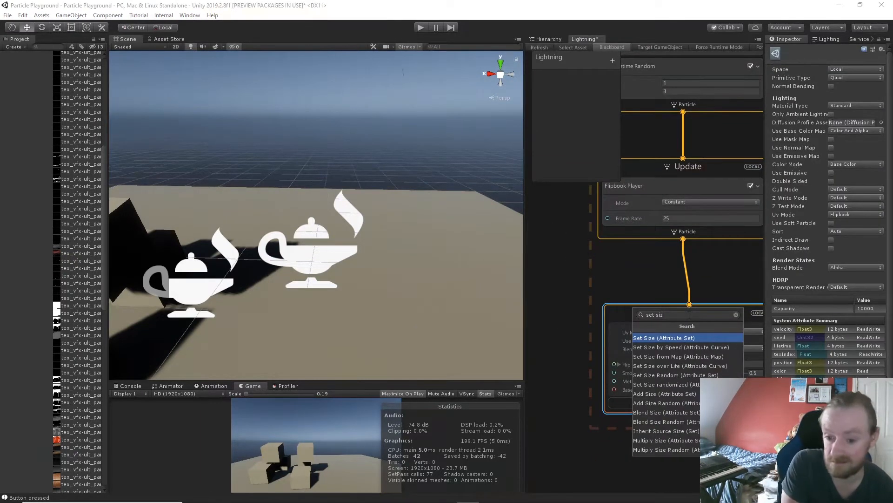
key(Return)
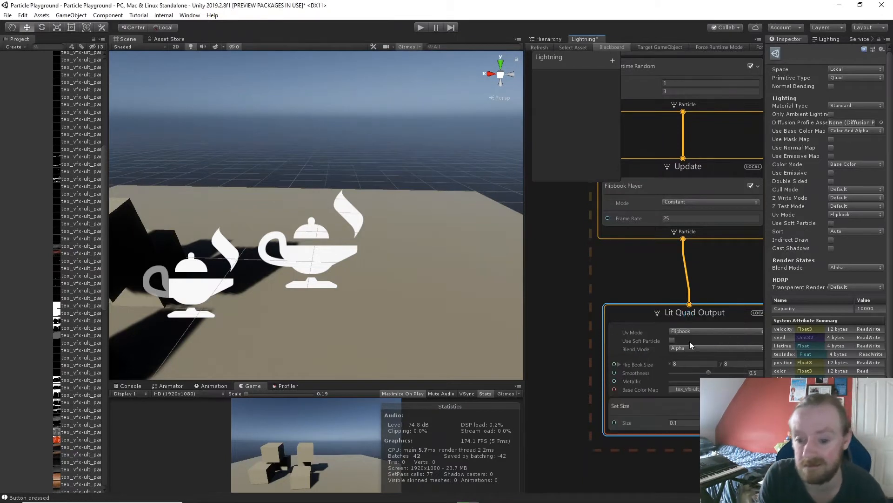
click(686, 422)
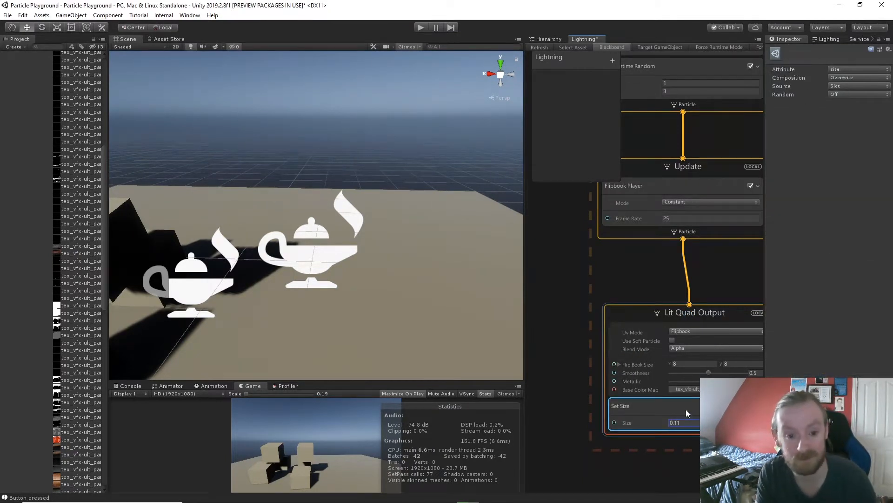
text(1)
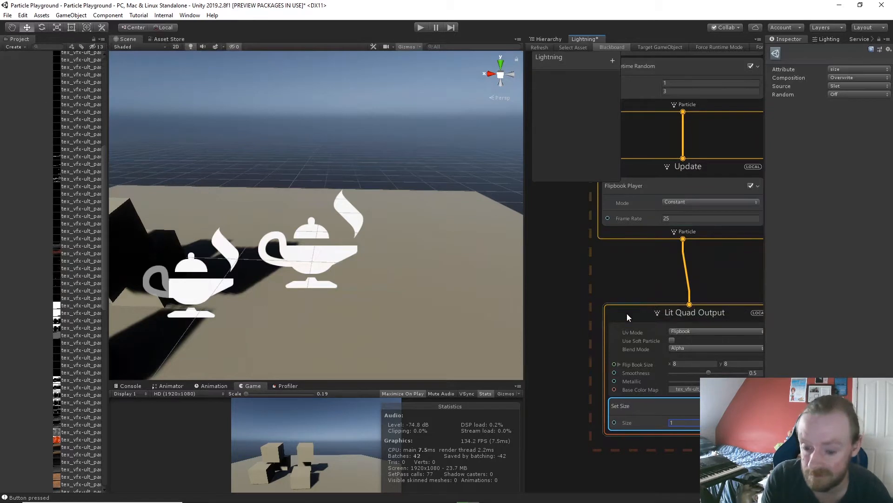
- Add a Position (Line) block to the Initialize context
middle_drag(562, 323, 546, 290)
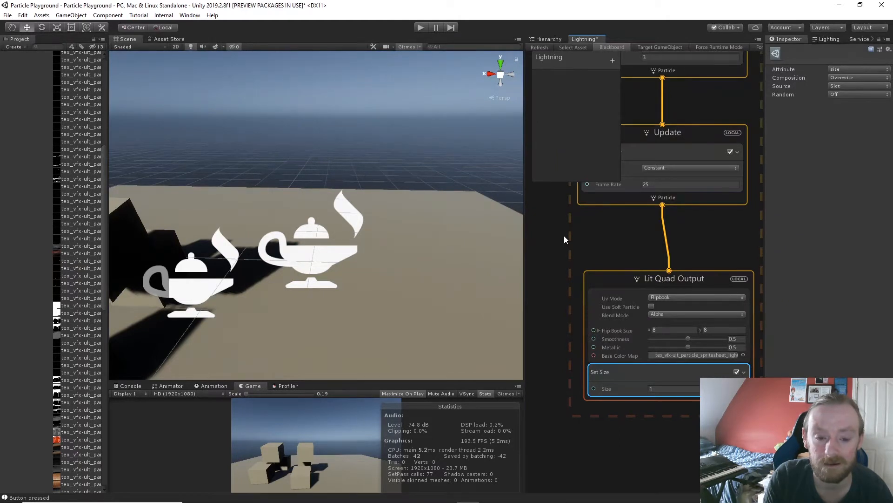
middle_drag(562, 231, 563, 367)
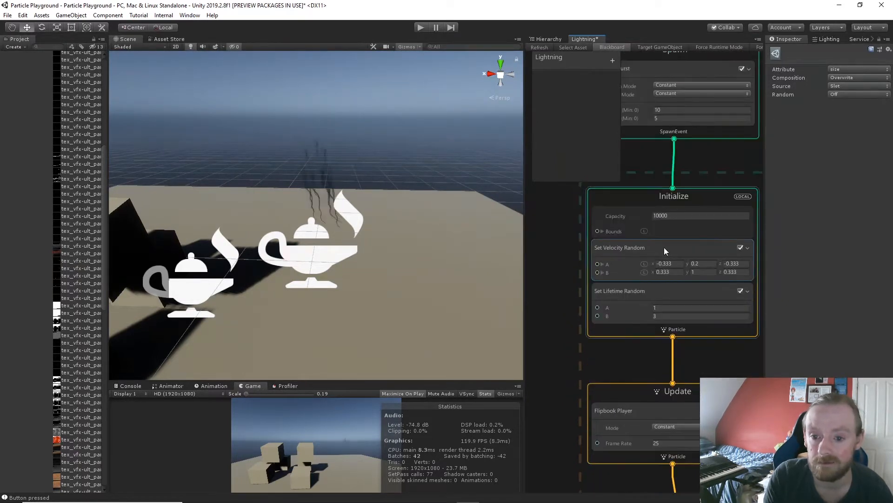
click(661, 196)
key(space)
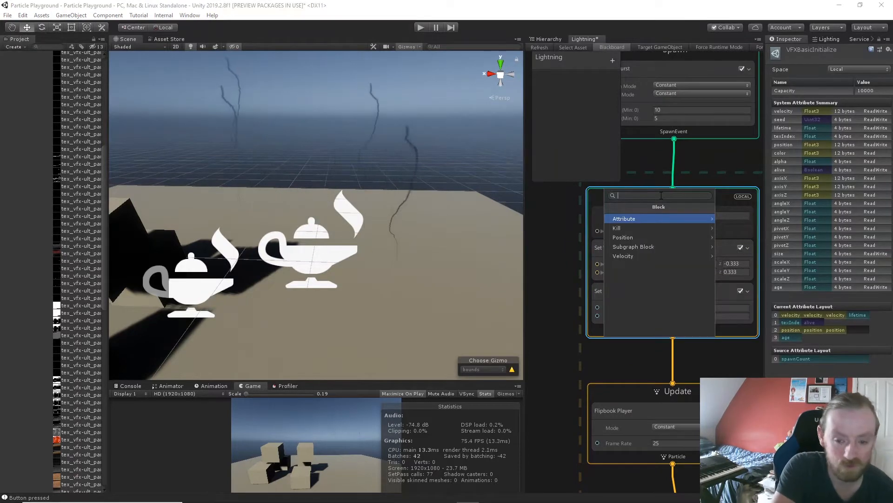
text(pos)
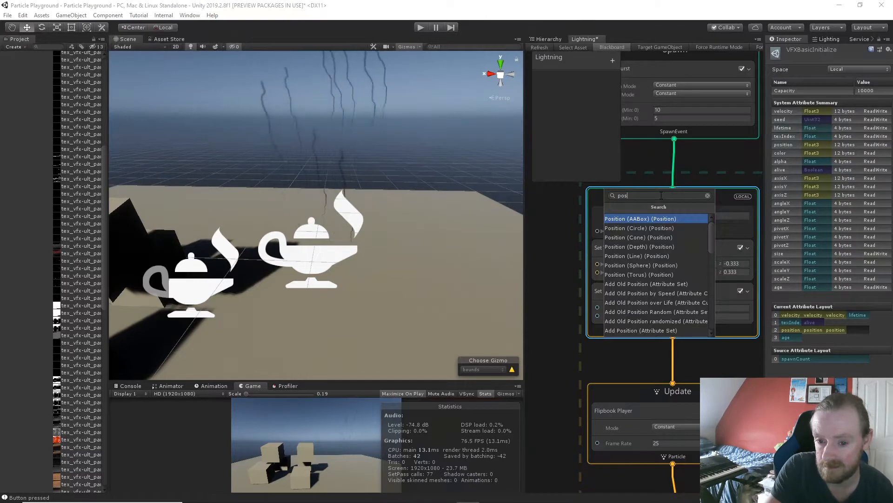
key(Down)
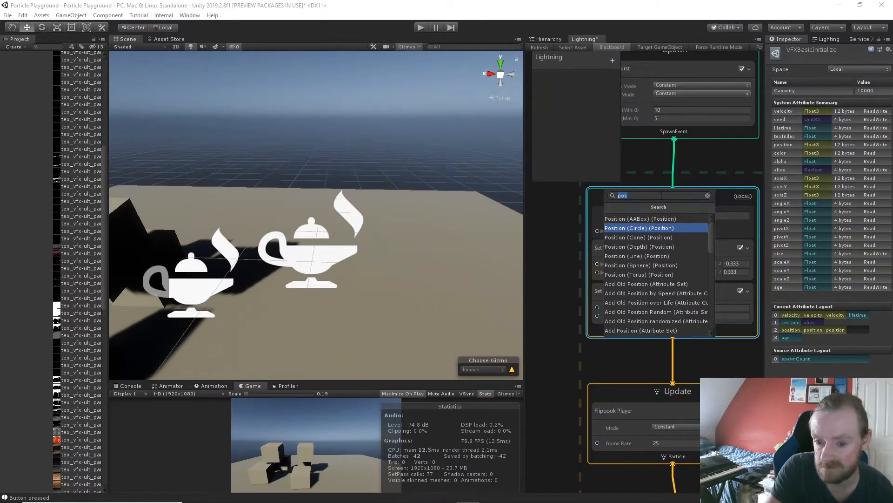
key(Down)
key(Down)
key(Down)
key(Return)
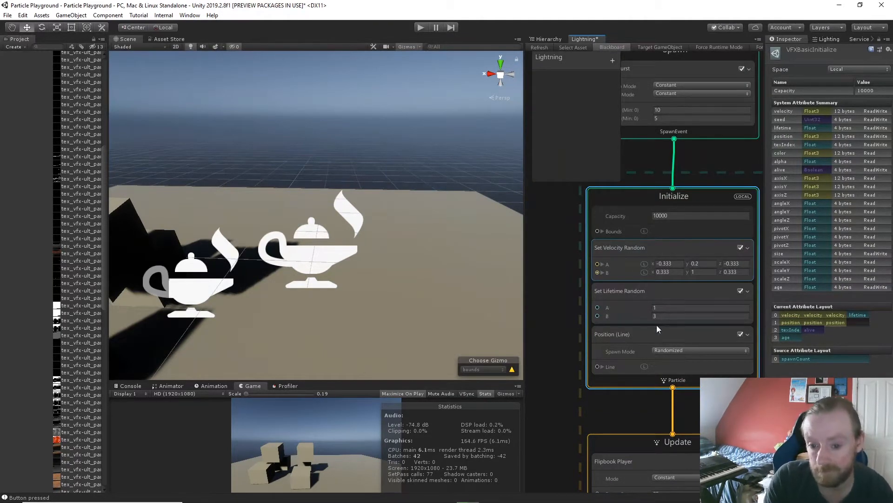
- Make the Position (Line) block's line vertical by setting its end X to 0 and its start Y to 1
click(602, 365)
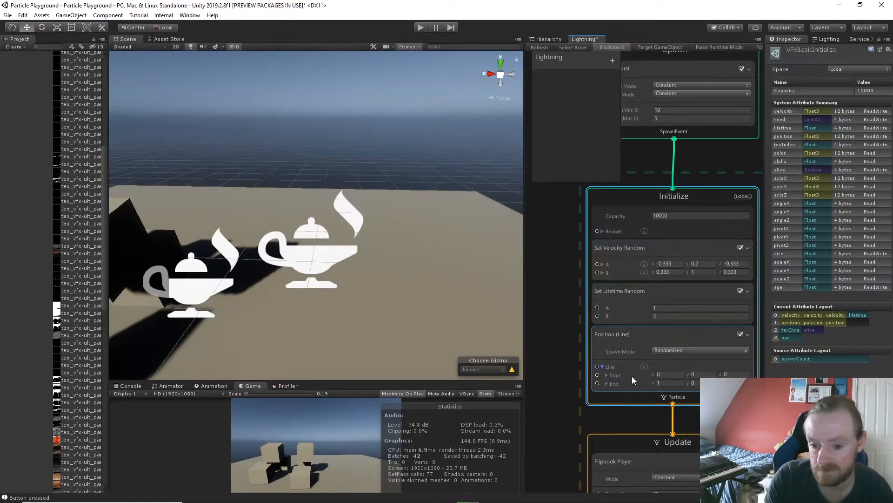
click(670, 383)
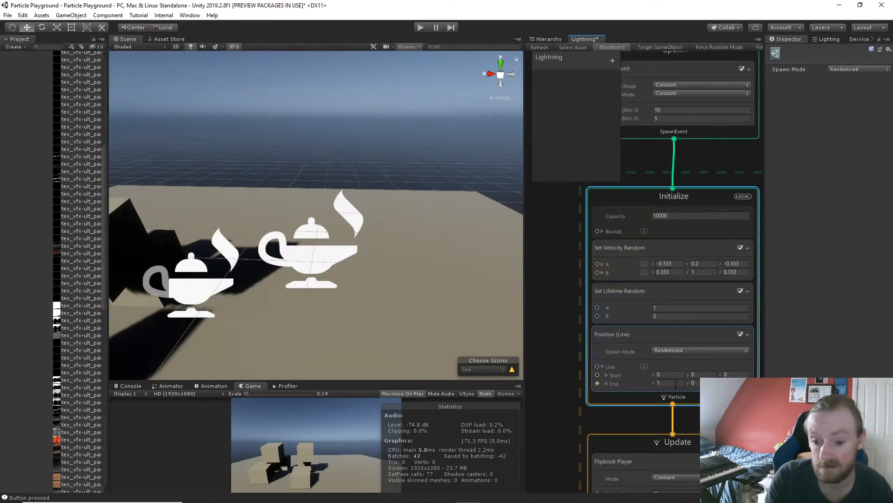
text(0)
click(699, 374)
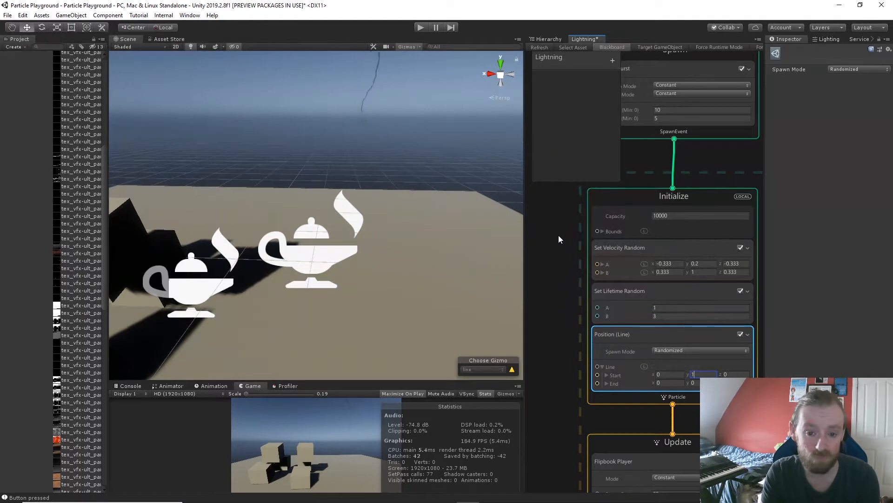
- Disable the Set Velocity Random block in the Initialize context
middle_drag(558, 235, 569, 345)
middle_drag(574, 276, 570, 193)
click(735, 273)
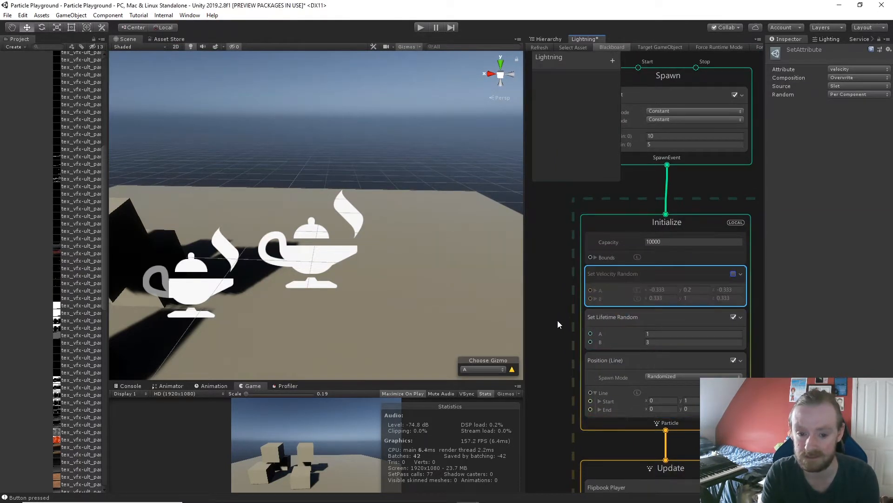
- Add a Gravity force block to the Update context
middle_drag(558, 320, 554, 171)
click(657, 321)
key(space)
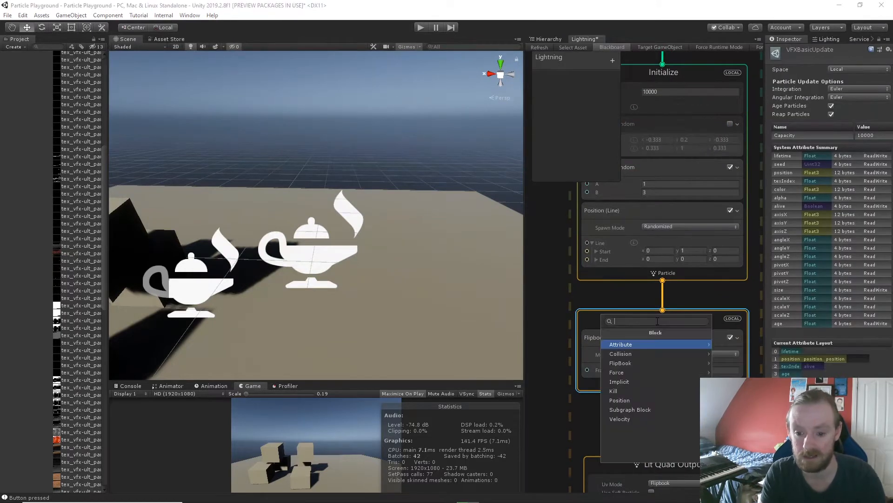
text(gra)
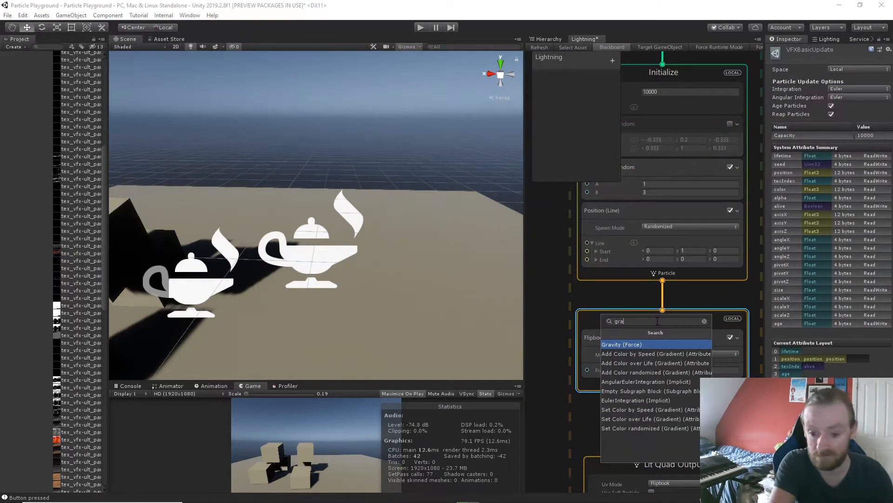
key(Return)
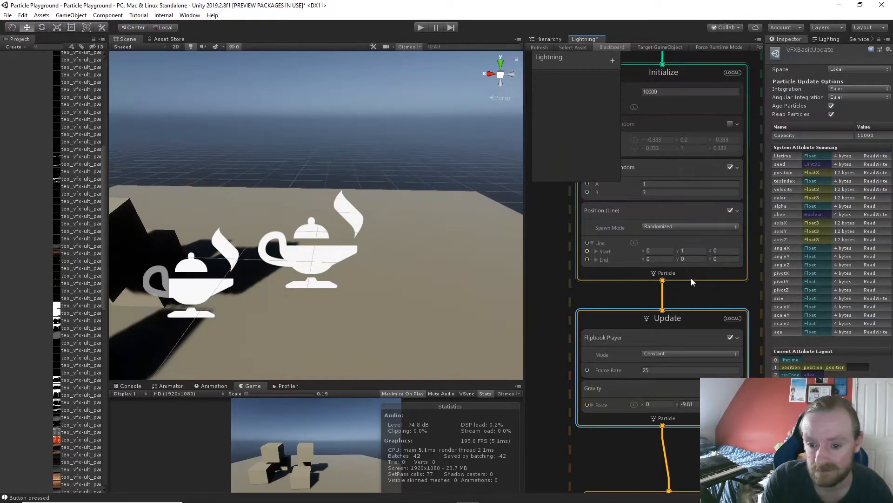
- Raise the Position (Line) block's start Y to 10 and view the whole effect from farther away in the scene
click(695, 251)
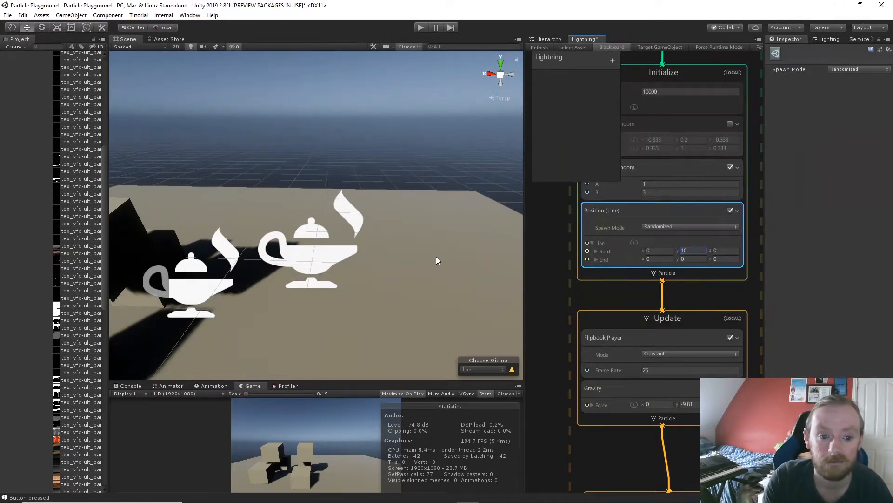
right_drag(437, 256, 434, 220)
scroll(435, 226, up, 2)
scroll(435, 226, down, 5)
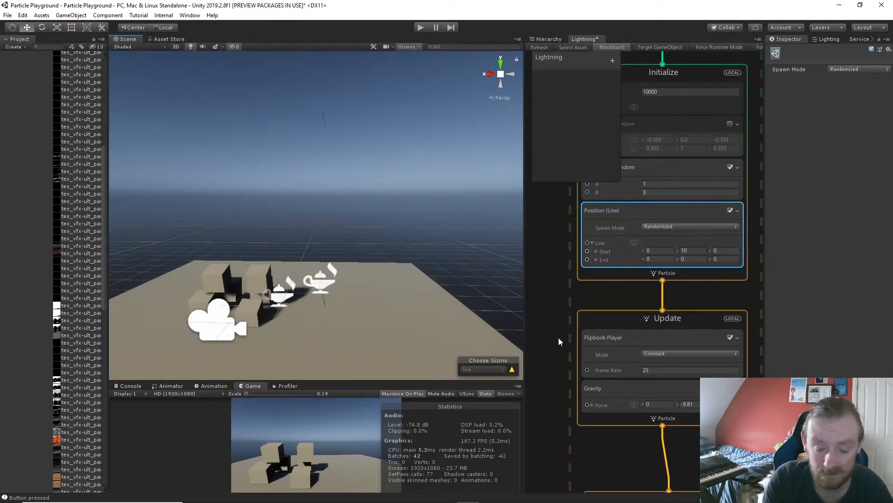
- Set the Position (Line) block's start Y to 5 and view the effect from closer in the scene
scroll(451, 282, down, 3)
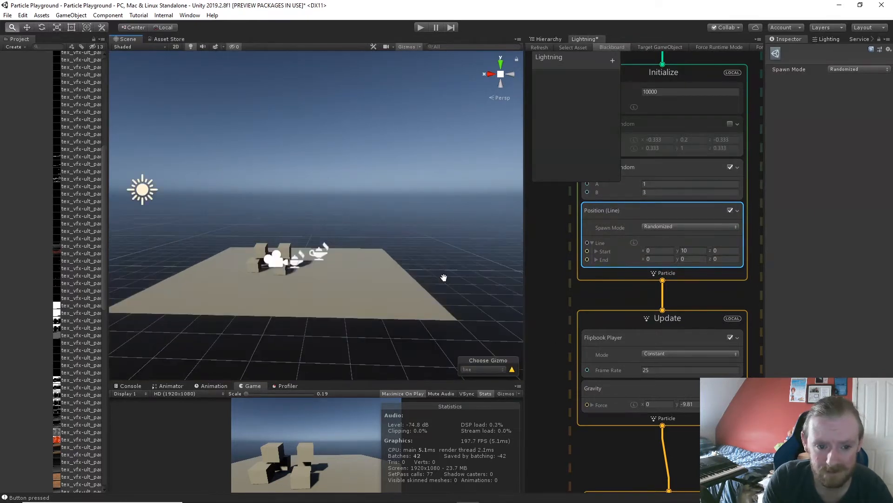
scroll(443, 280, up, 2)
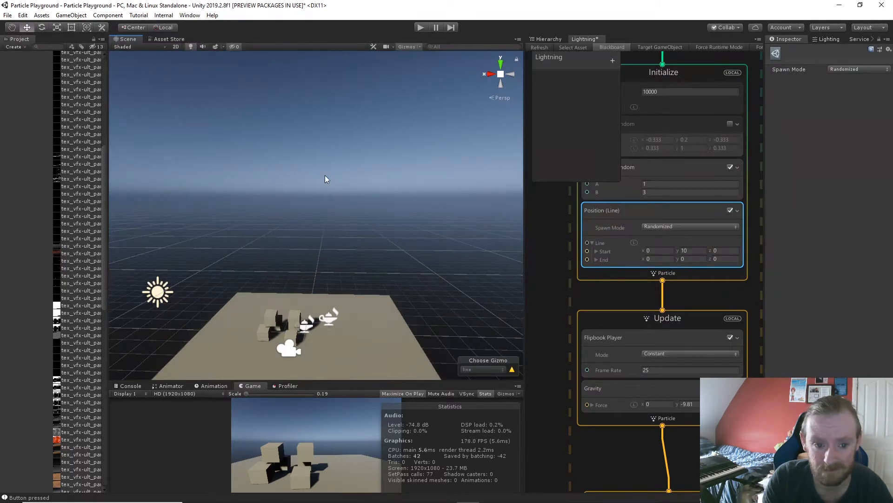
click(691, 251)
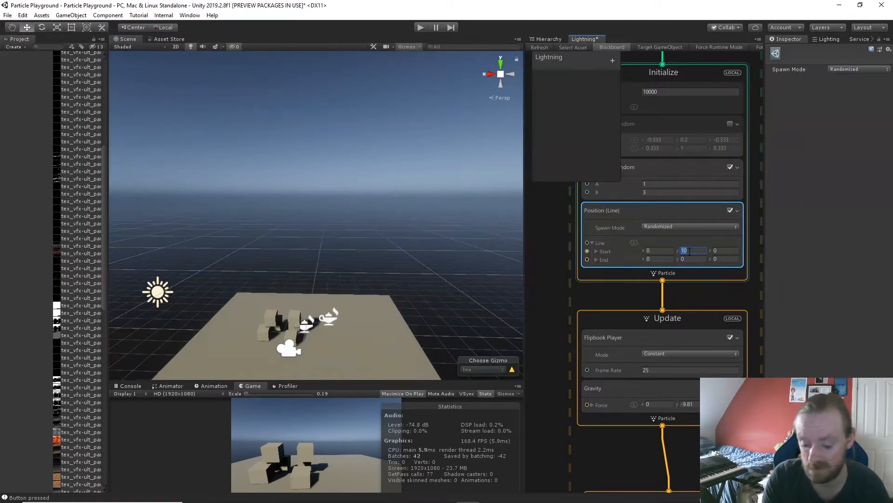
text(5)
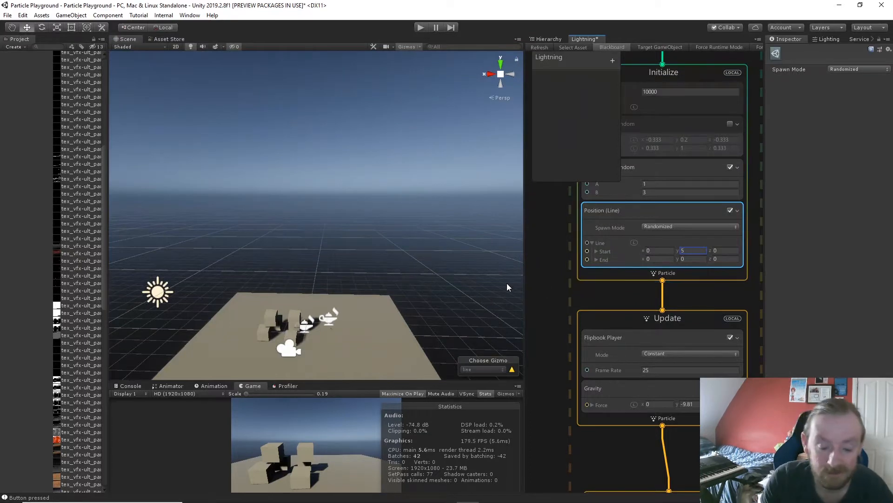
middle_drag(387, 314, 385, 289)
scroll(368, 289, up, 4)
scroll(367, 287, up, 3)
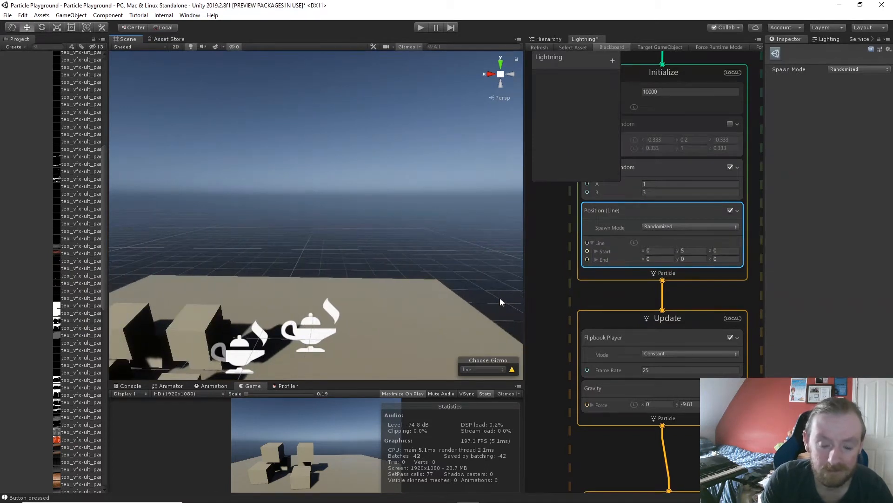
- Set the Periodic Burst block's count to 50 in the Spawn context
middle_drag(549, 280, 552, 399)
middle_drag(552, 331, 552, 404)
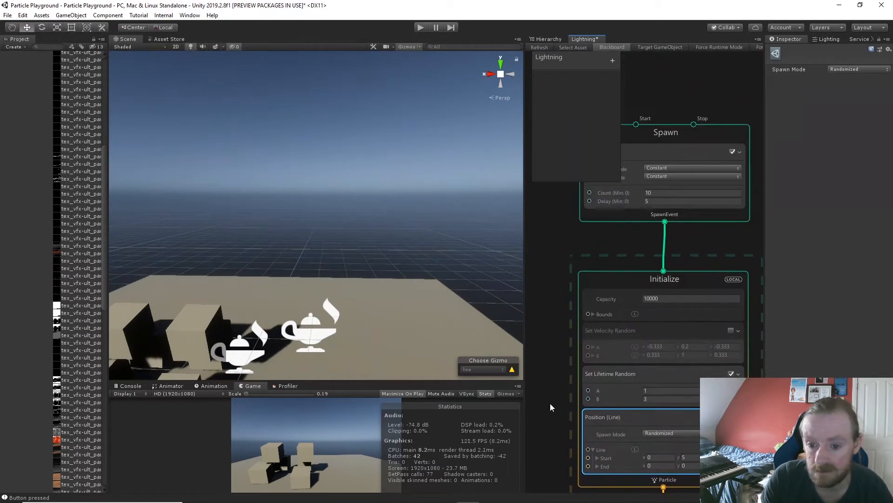
middle_drag(550, 305, 542, 329)
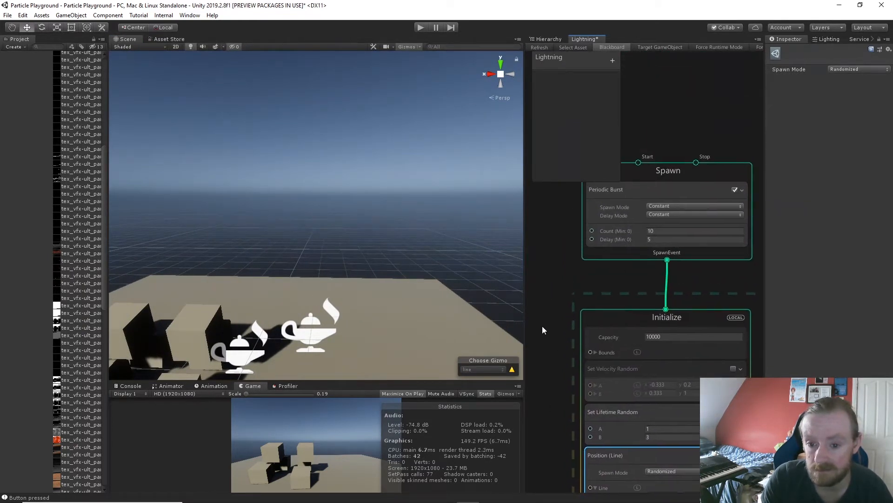
click(665, 231)
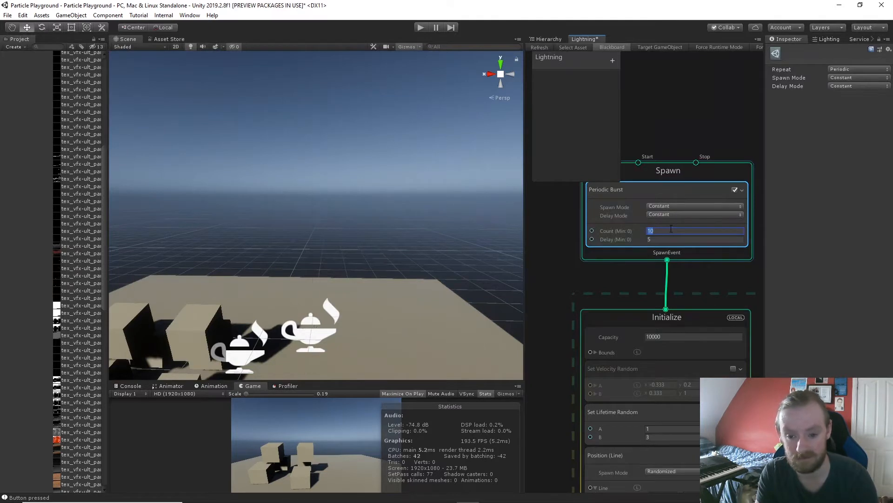
click(647, 230)
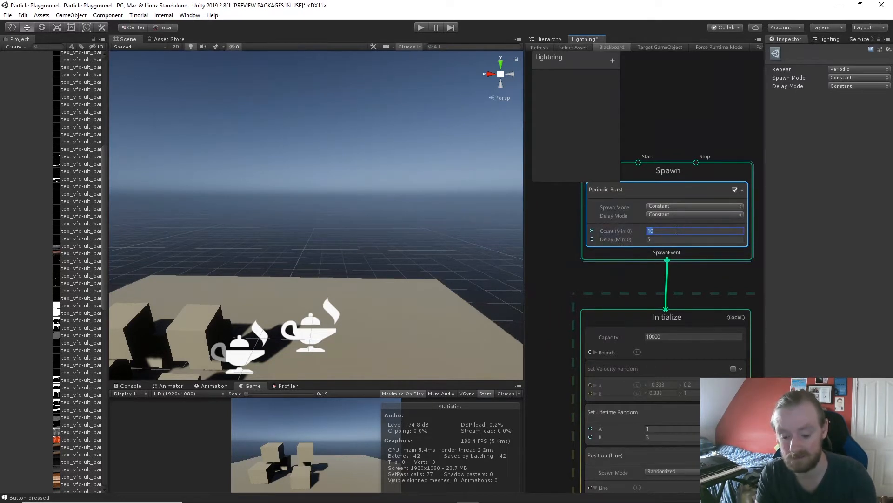
drag(676, 230, 626, 231)
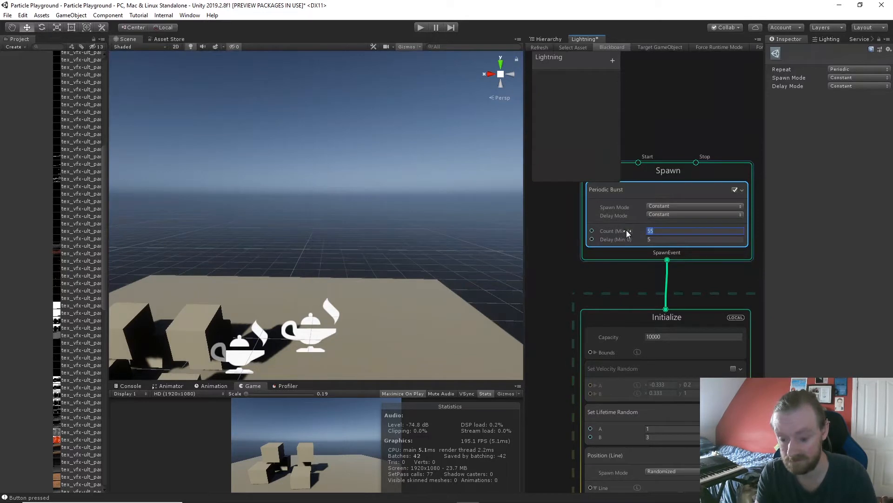
text(50)
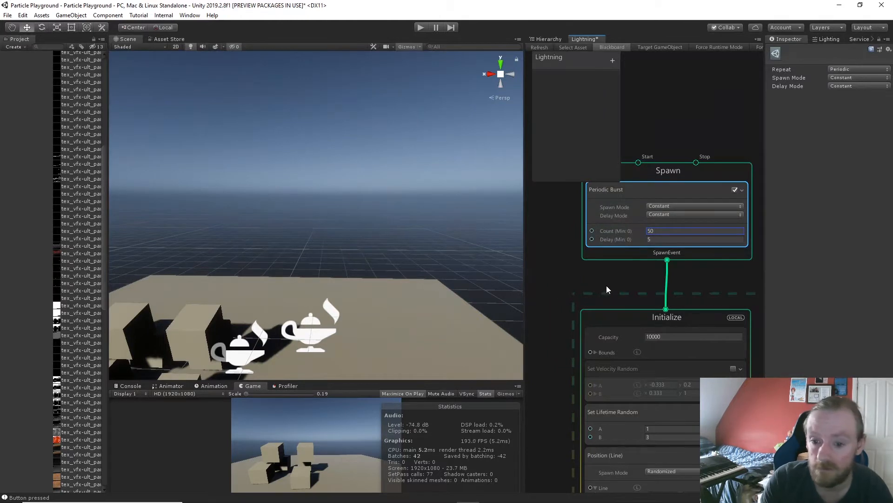
- Shorten the particle lifetime by setting A to 0.1 and B to 1 in the Set Lifetime Random block
middle_drag(573, 294, 568, 231)
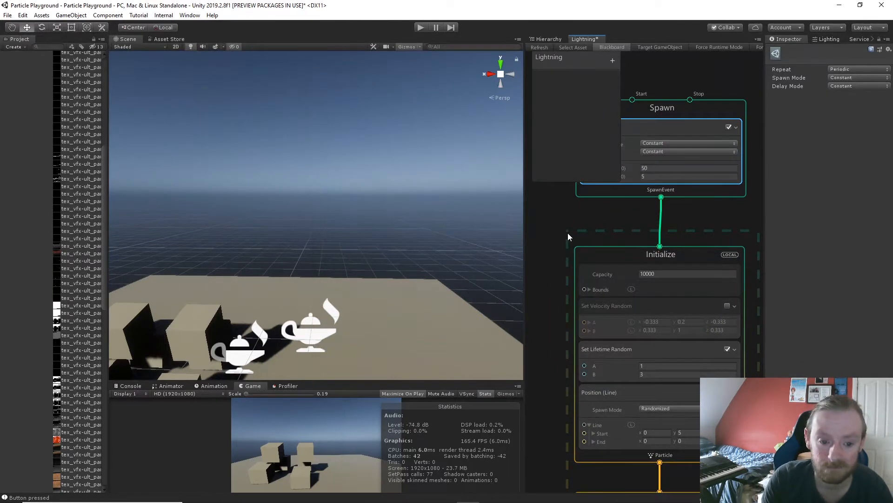
mouse_move(441, 289)
right_down()
mouse_move(427, 241)
mouse_move(435, 286)
right_up()
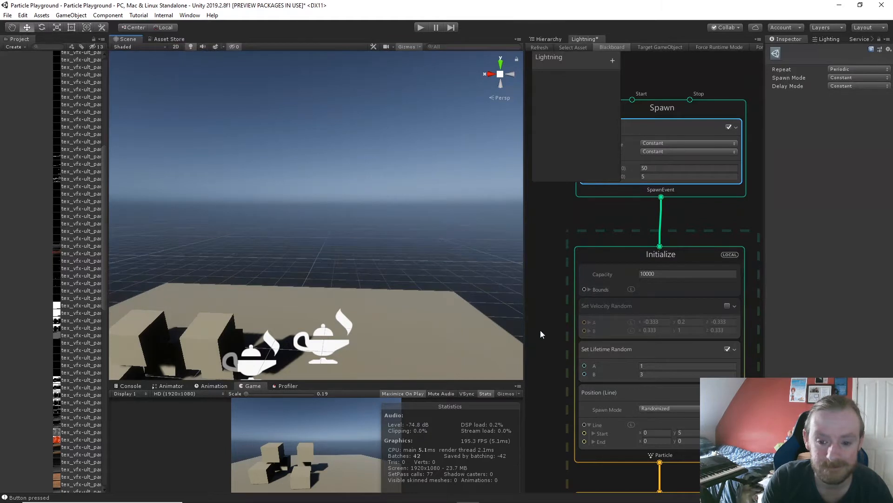
click(659, 365)
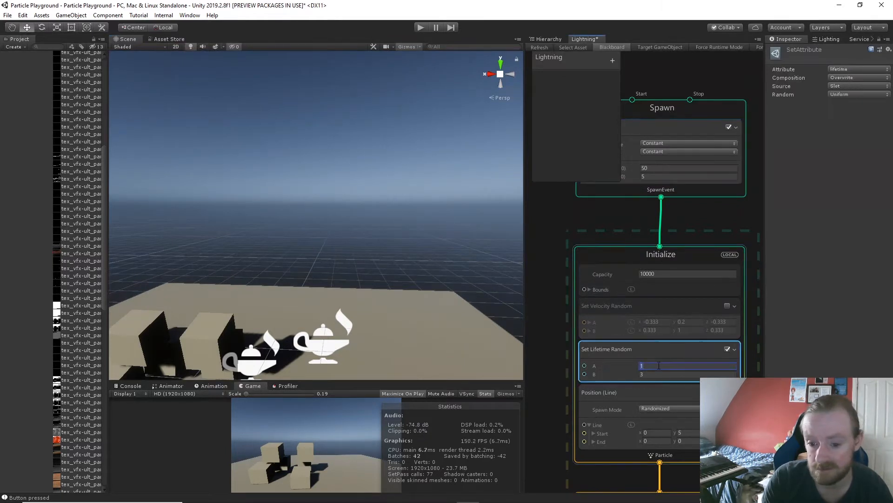
text(0.1)
click(658, 374)
text(1)
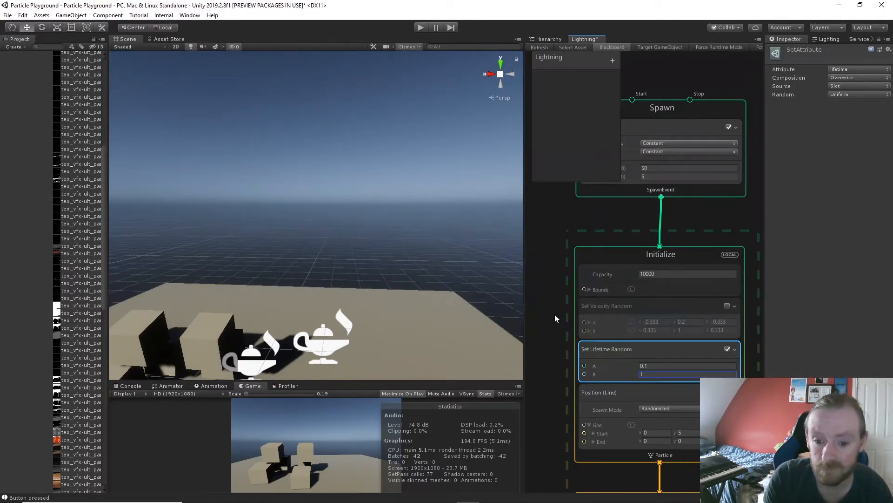
- Set the Flipbook Player's frame rate to 30 in the Update context
scroll(555, 314, down, 6)
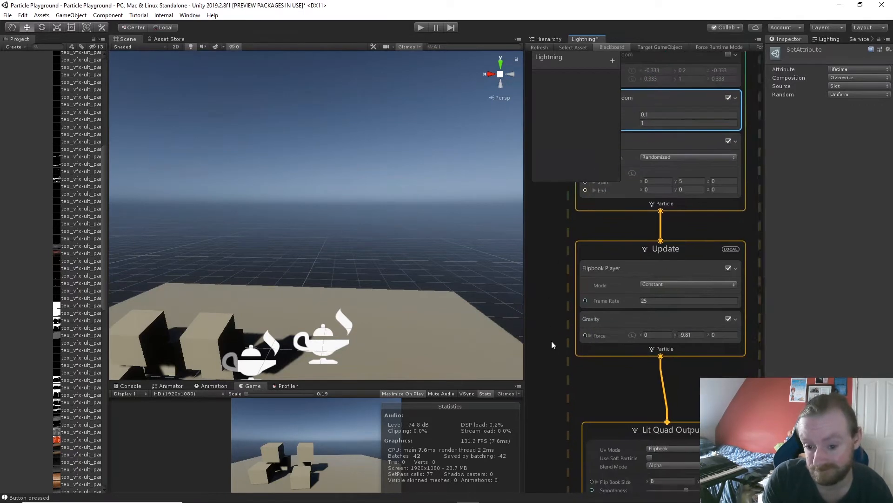
click(651, 301)
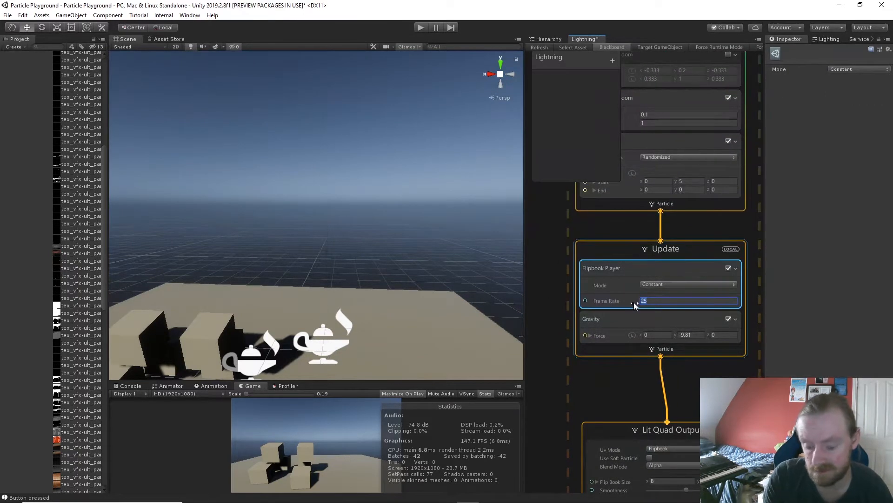
click(644, 375)
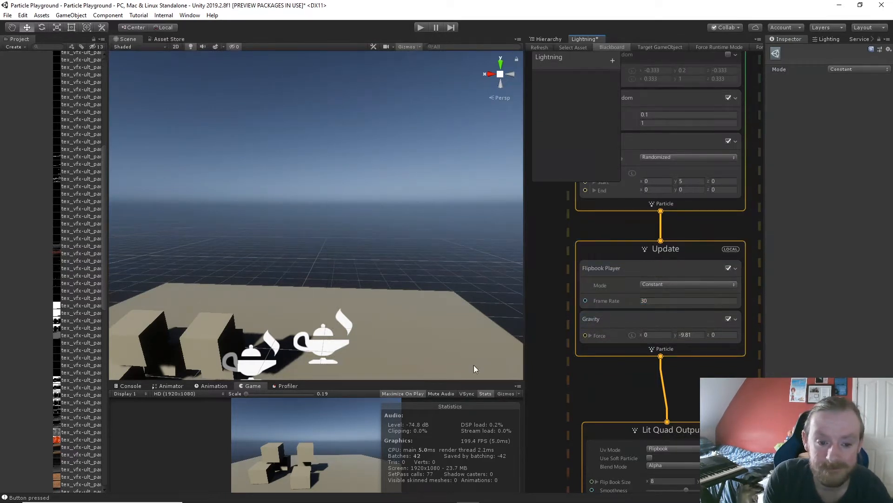
- Add a Set Color (Attribute Set) block to the Lit Quad Output context
middle_drag(550, 400, 556, 254)
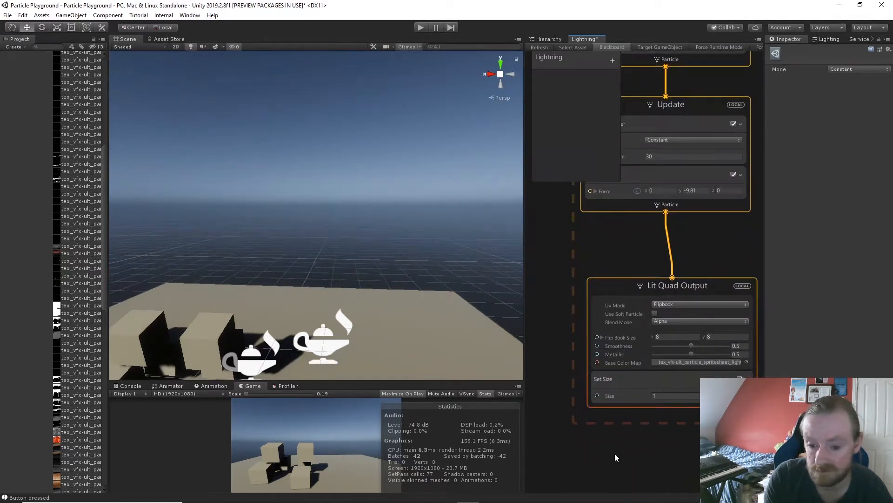
click(631, 288)
key(space)
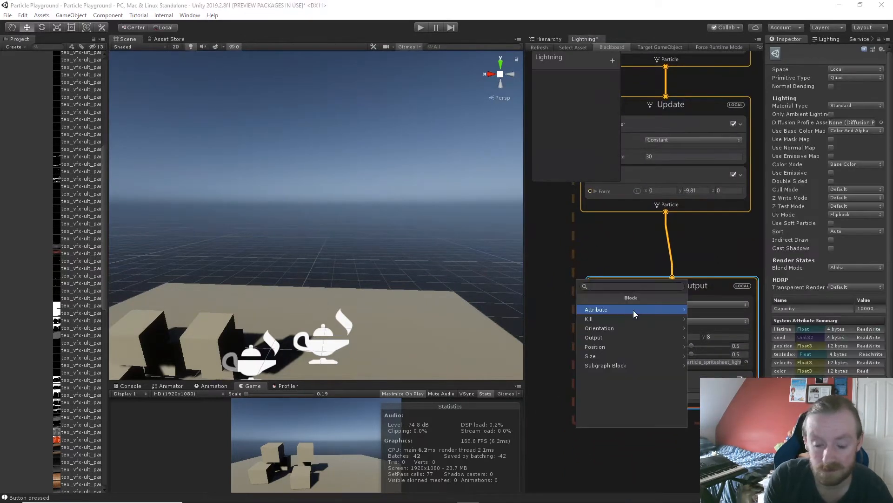
text(set)
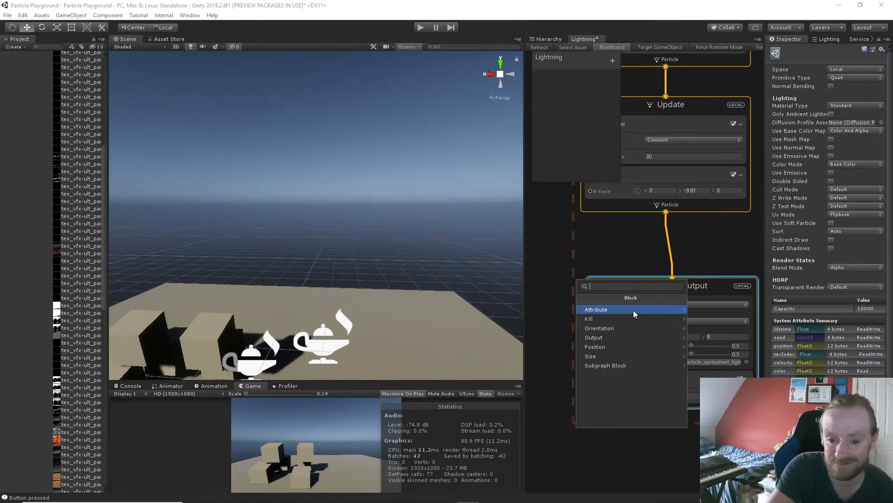
text( col)
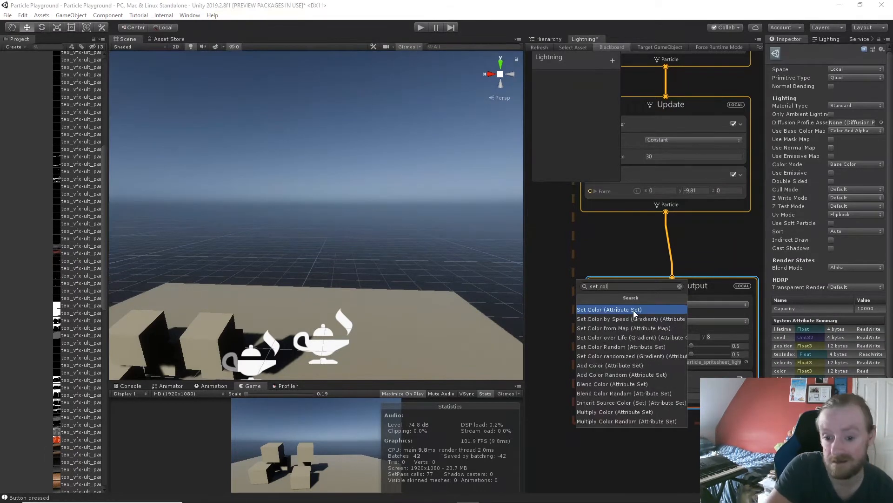
key(Down)
key(Down)
key(Down)
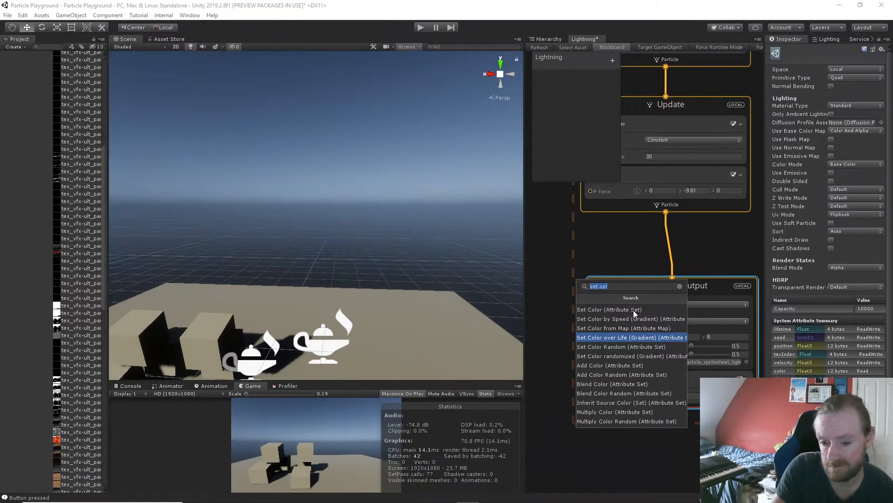
key(Down)
key(Down)
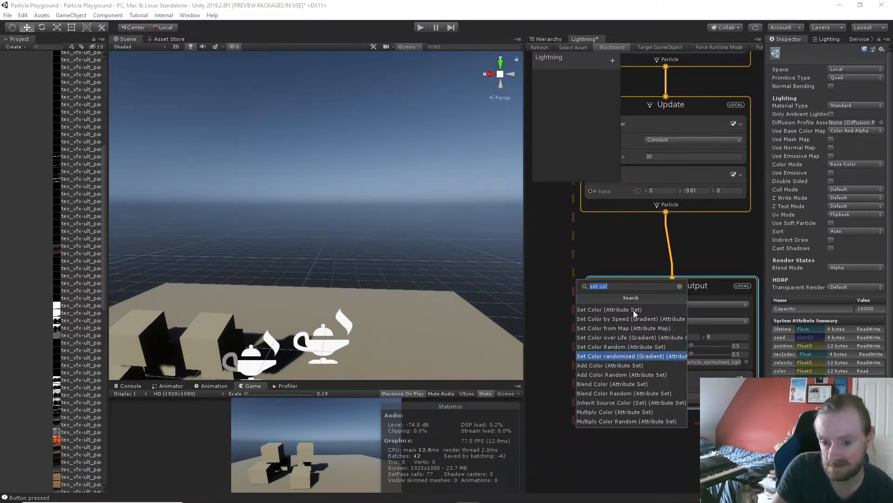
key(Up)
key(Up)
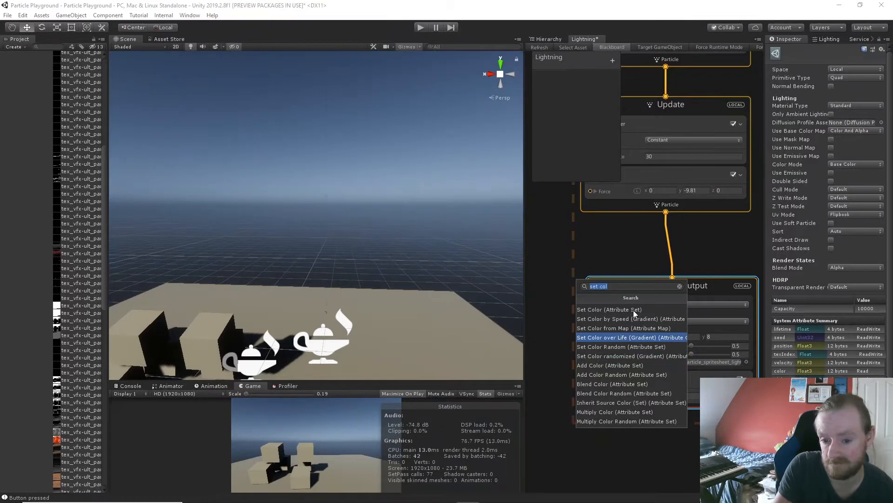
key(Up)
key(Up)
key(Up)
key(Return)
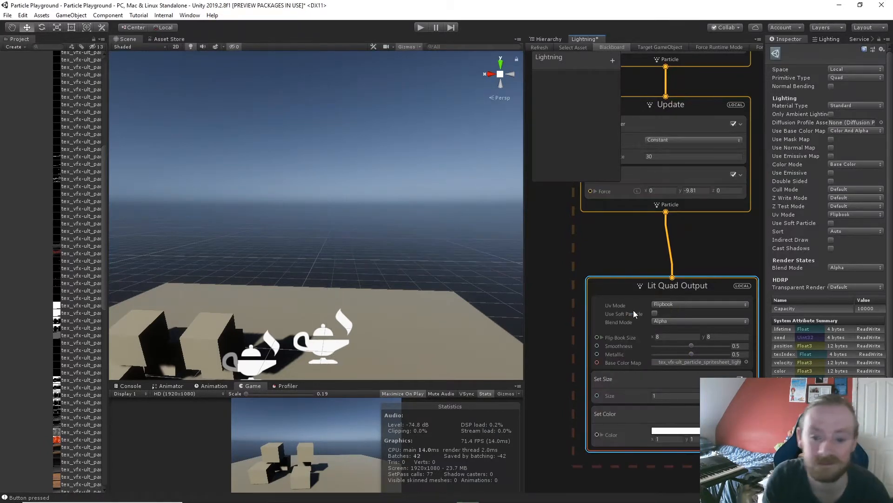
- Change the Set Color block's colour to a pale violet-blue with a red value of about 0.47
click(671, 431)
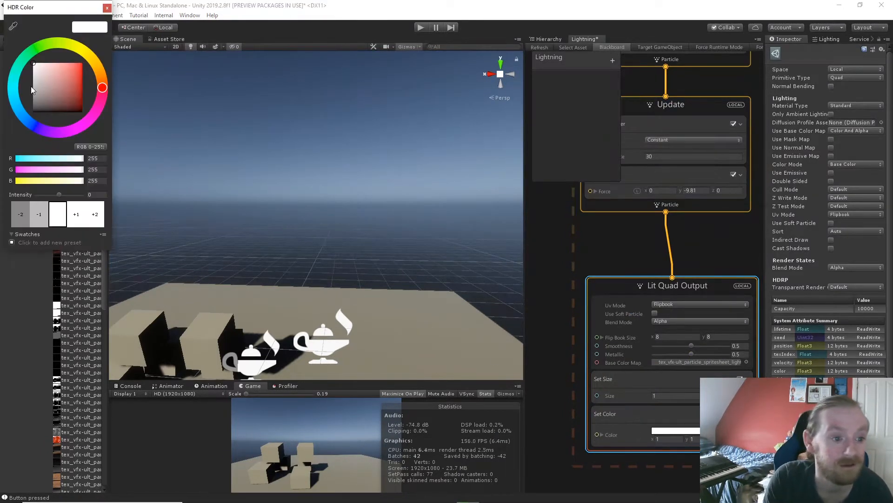
drag(14, 112, 14, 95)
click(64, 71)
drag(77, 69, 110, 27)
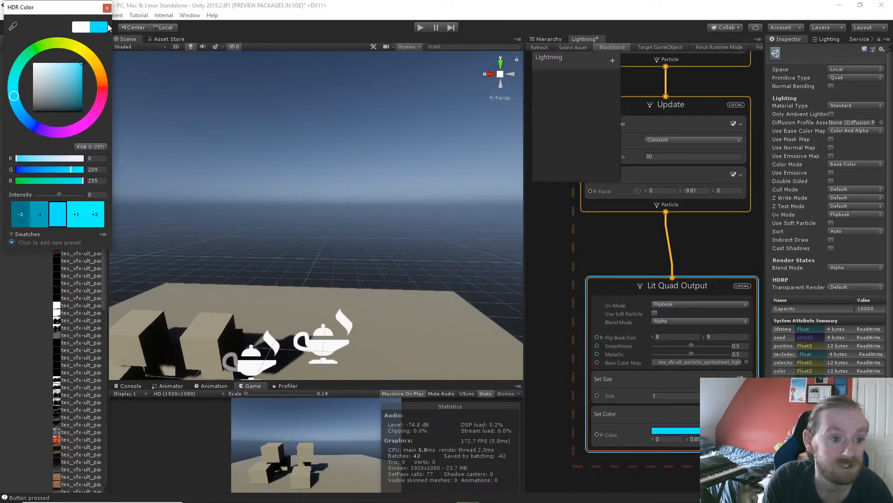
click(37, 128)
drag(67, 72, 62, 69)
click(107, 8)
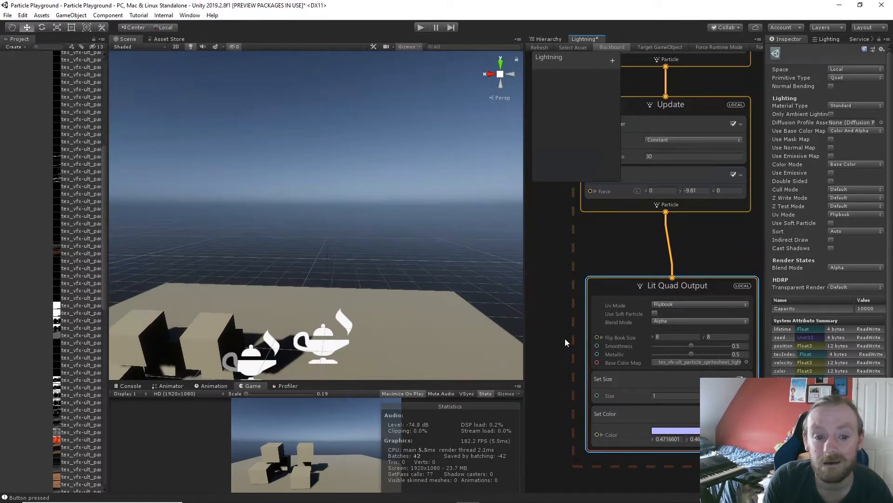
- Try a Flipbook Player frame rate of -30, view the effect in the scene, and restore the rate to 30
key(w)
right_drag(429, 305, 436, 303)
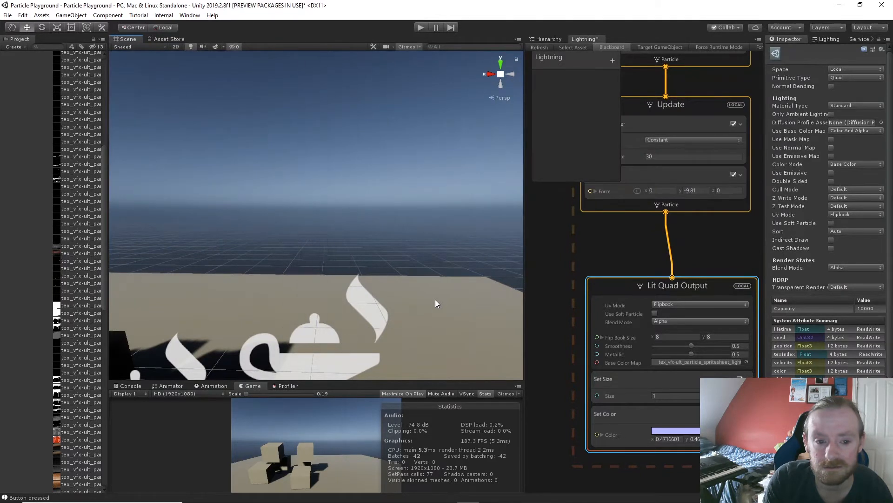
middle_drag(544, 274, 555, 354)
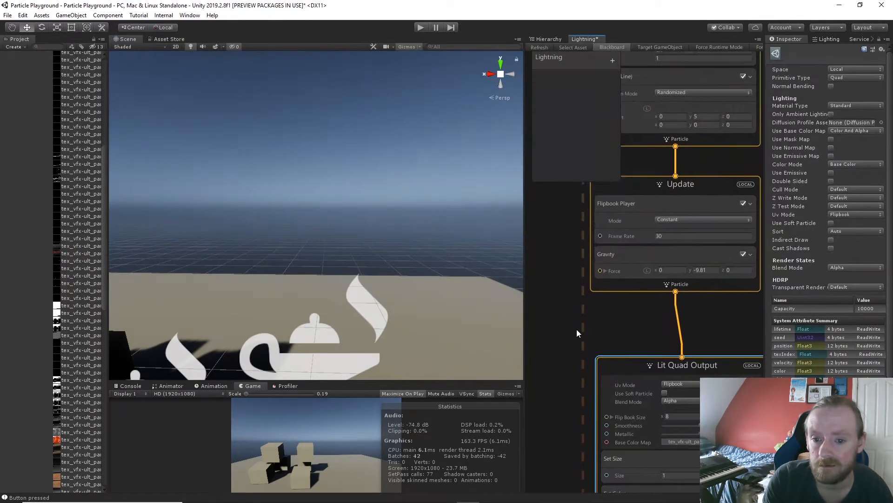
click(657, 236)
text(-)
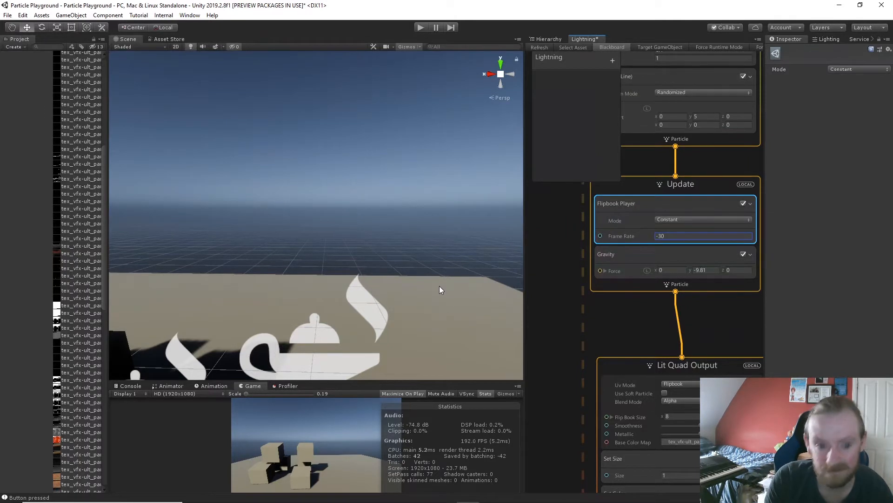
scroll(435, 284, down, 5)
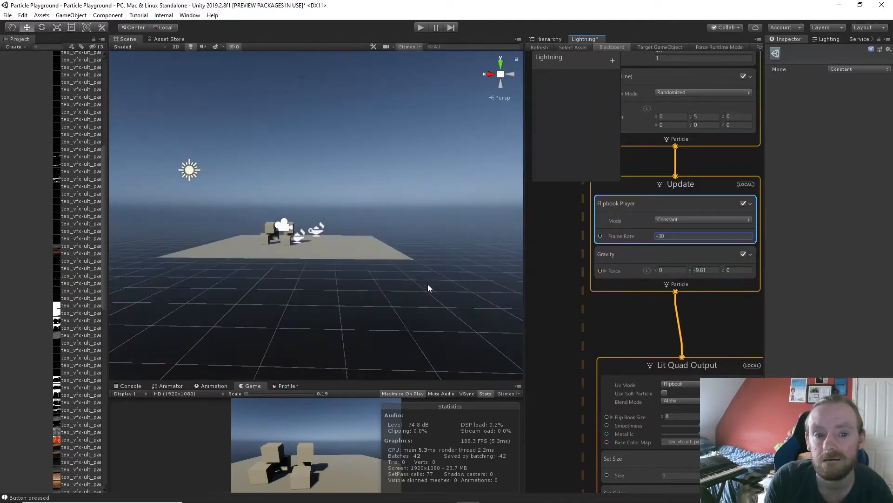
mouse_move(414, 268)
right_down()
mouse_move(409, 233)
mouse_move(414, 254)
right_up()
key(w)
click(660, 236)
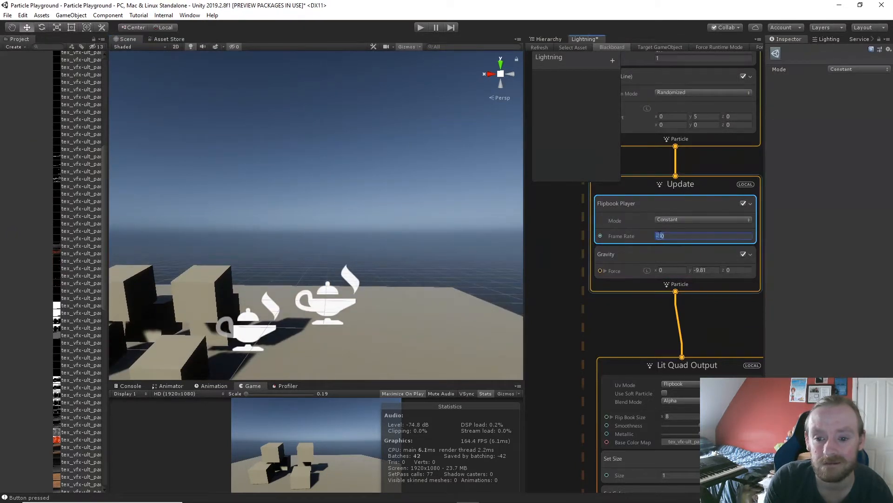
key(BackSpace)
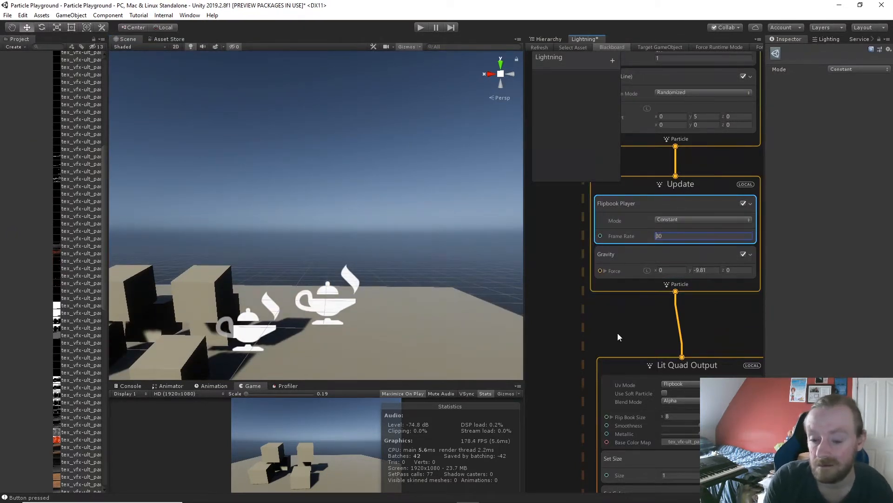
- Set the Periodic Burst block's count to 1 in the Spawn context
click(607, 324)
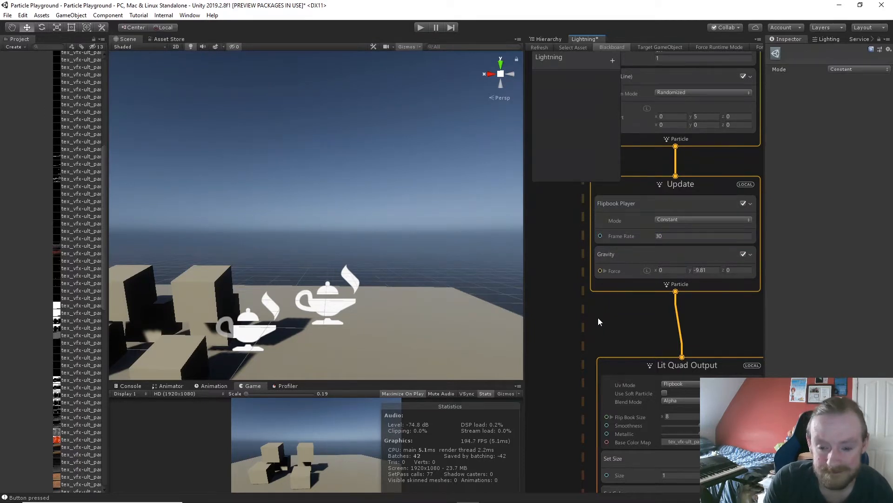
mouse_move(570, 321)
middle_down()
mouse_move(568, 443)
mouse_move(569, 404)
middle_up()
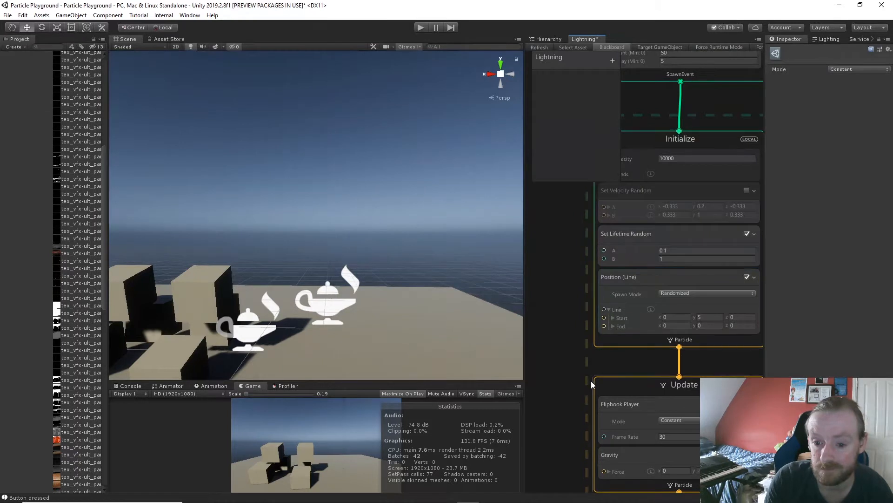
middle_drag(560, 264, 562, 369)
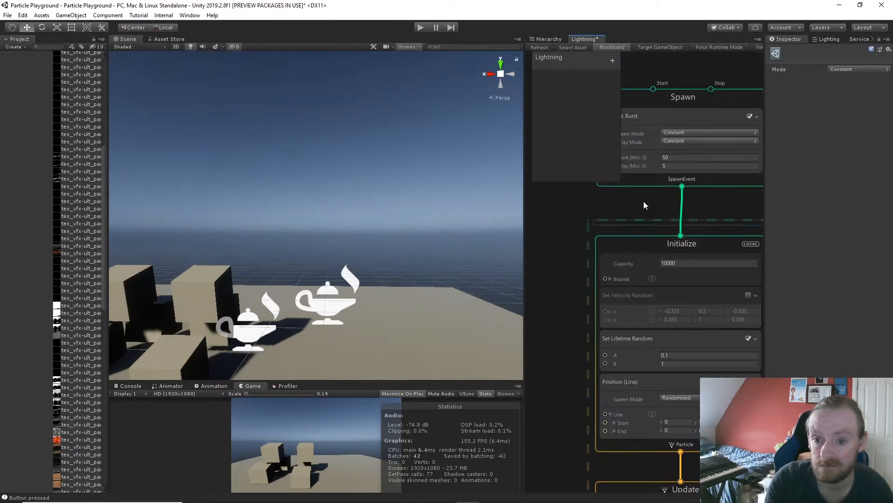
click(673, 157)
text(1)
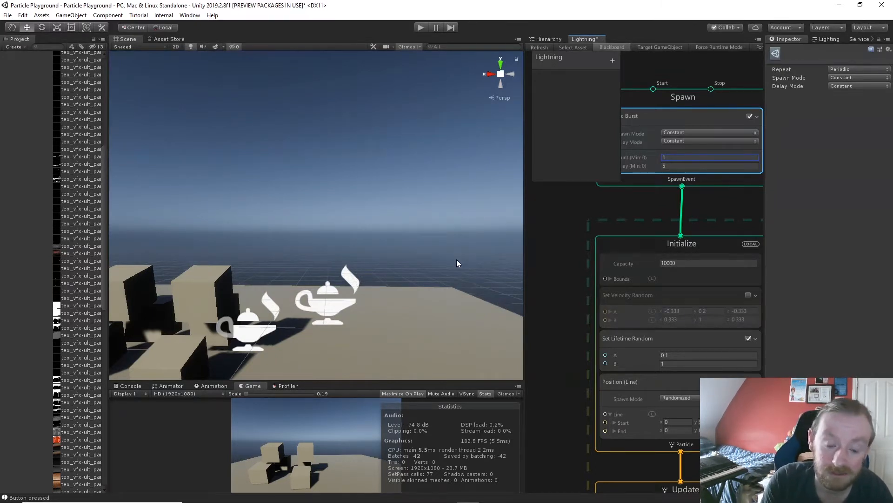
click(552, 251)
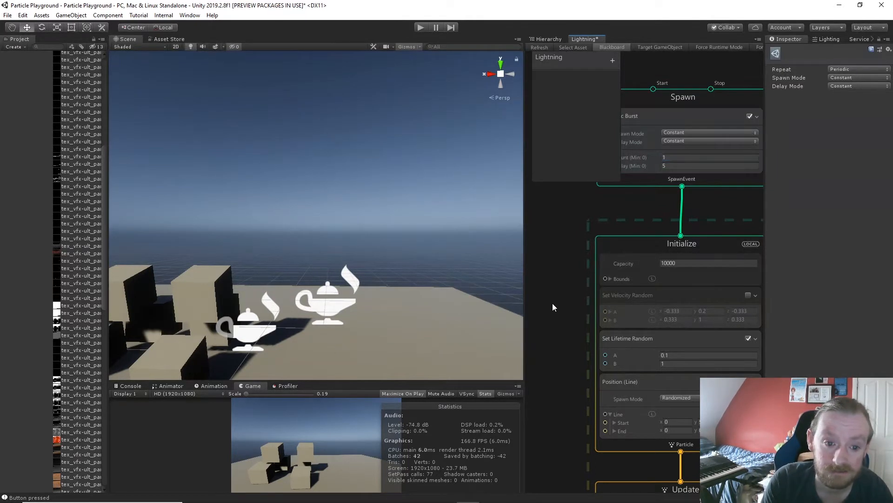
- Set the particle size to 5 in the Lit Quad Output's Set Size block and view the effect in the scene
middle_drag(555, 356, 546, 256)
middle_drag(551, 353, 548, 260)
middle_drag(559, 433, 549, 261)
middle_drag(561, 380, 554, 303)
click(635, 292)
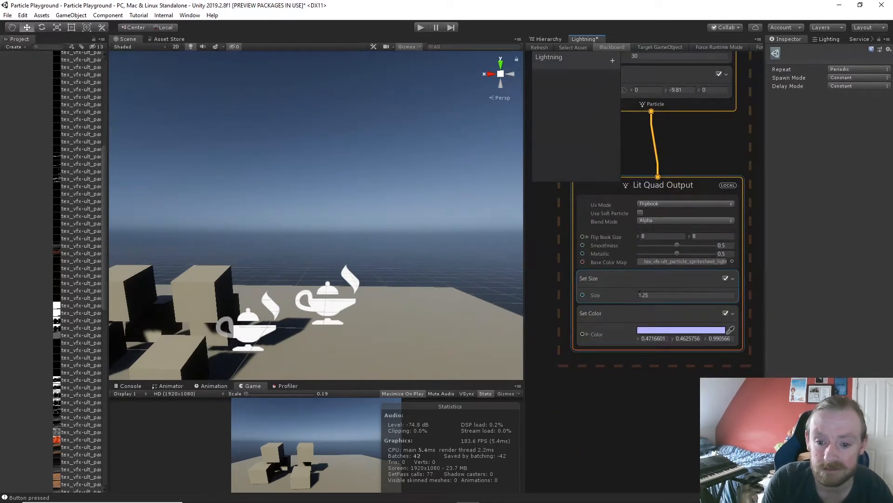
text(1.83)
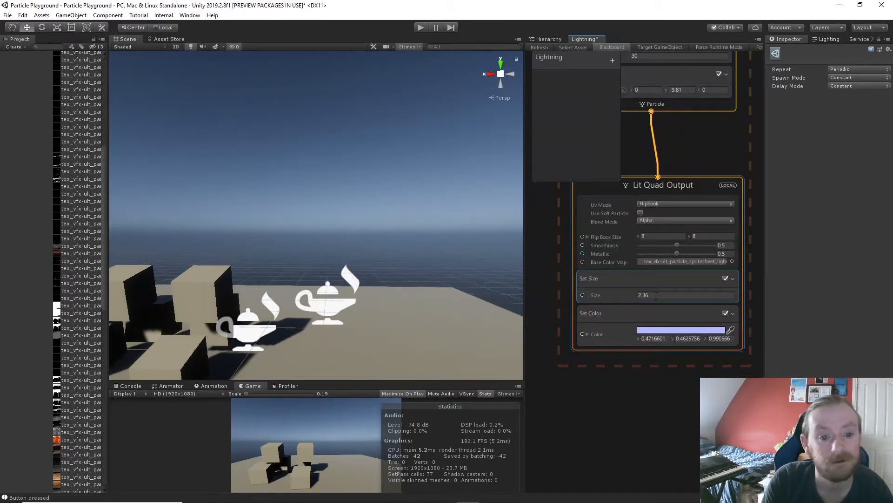
drag(656, 295, 657, 295)
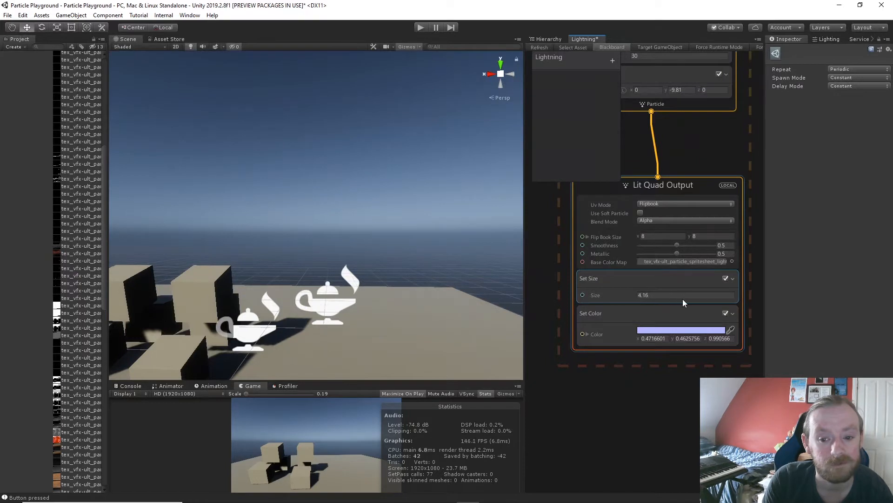
click(660, 295)
text(5)
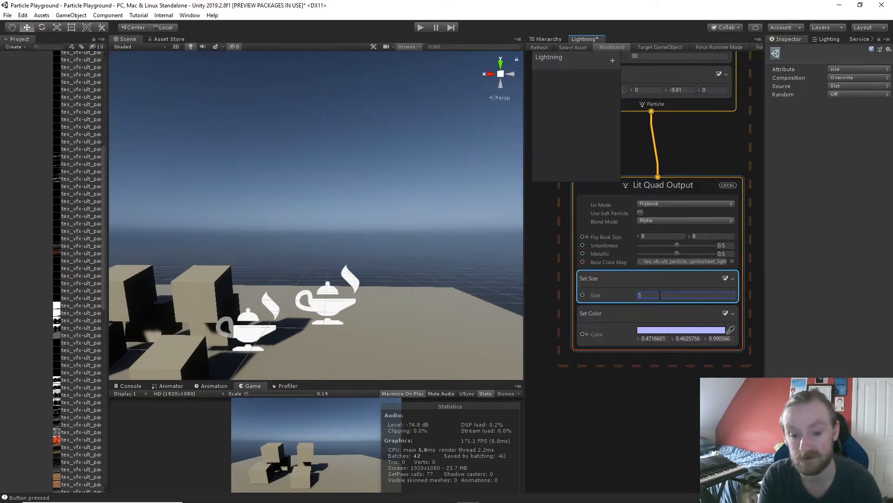
key(Return)
alt+drag(422, 225, 426, 211)
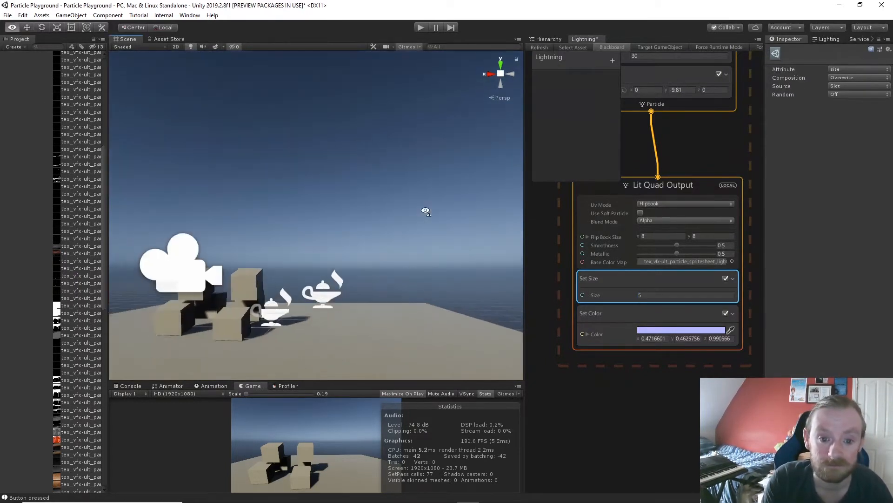
right_drag(425, 210, 425, 220)
- Set the Set Lifetime Random block's range in the Initialize context to A 1 and B 5
middle_drag(549, 219, 536, 295)
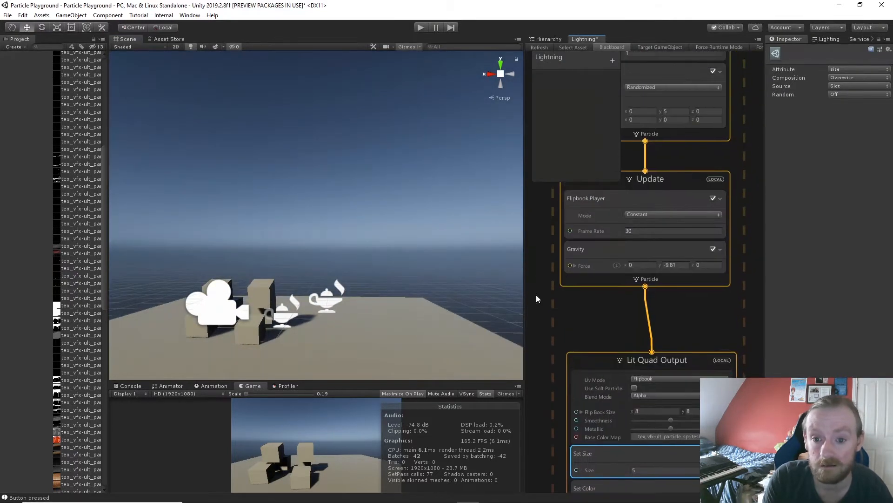
middle_drag(532, 148, 547, 345)
click(654, 242)
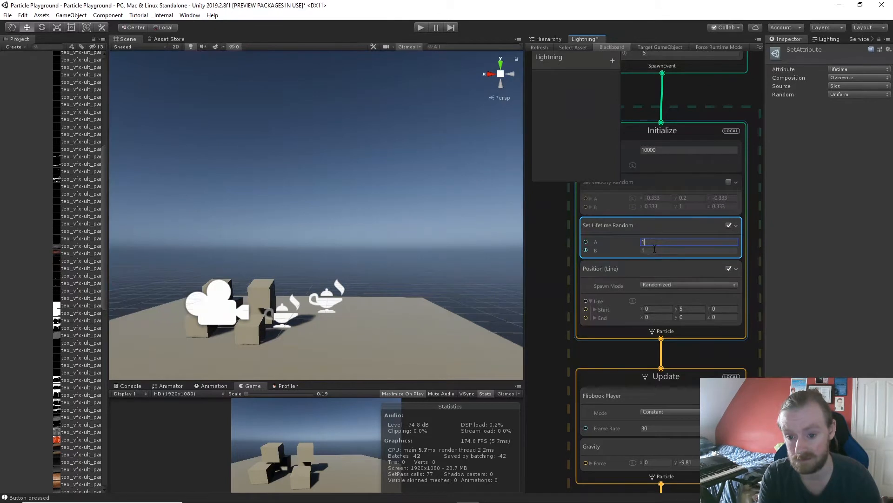
click(654, 250)
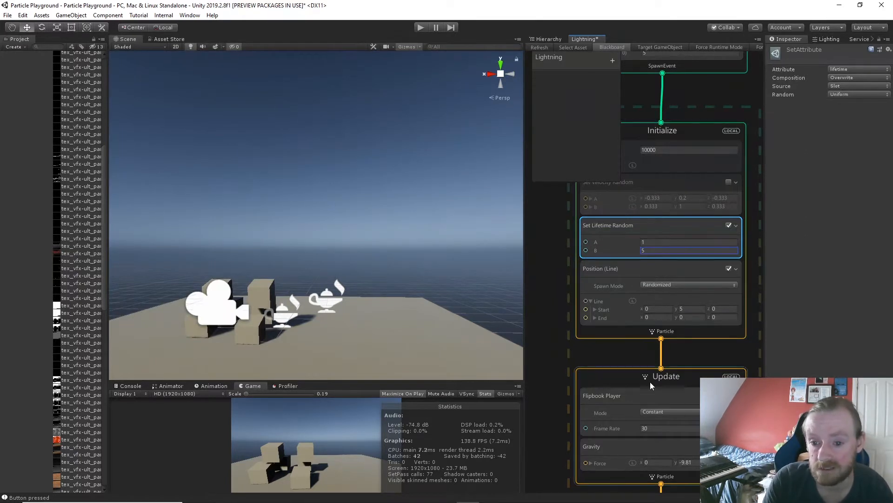
- Try a Y value of 10 for the Position (Line) block's start point and view the effect from farther away
click(692, 308)
text(10)
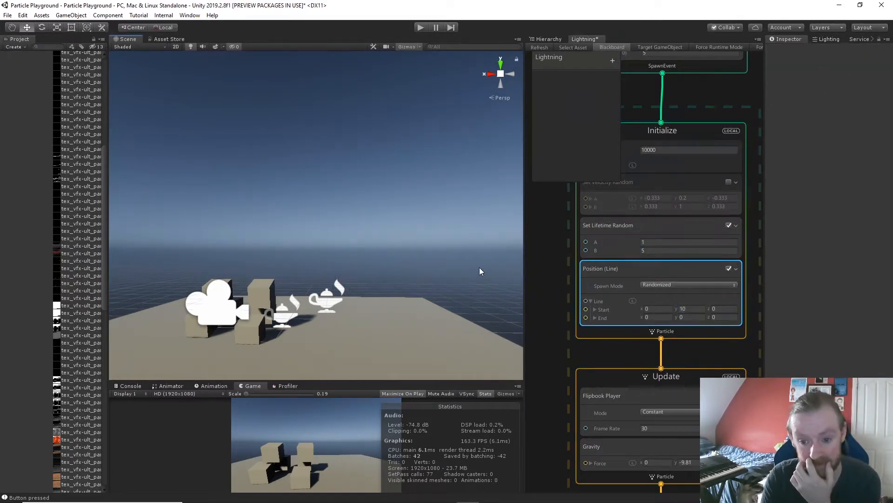
mouse_move(480, 267)
right_down()
mouse_move(461, 219)
mouse_move(466, 323)
mouse_move(475, 271)
mouse_move(468, 452)
mouse_move(463, 285)
mouse_move(469, 270)
mouse_move(476, 274)
right_up()
key(s)
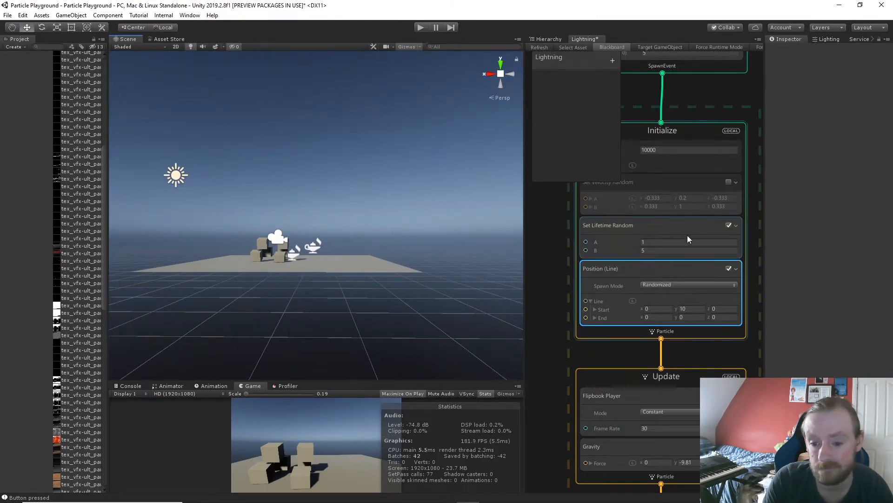
- Set the Position (Line) block's start Y to 20 and check the lightning in the scene
click(699, 306)
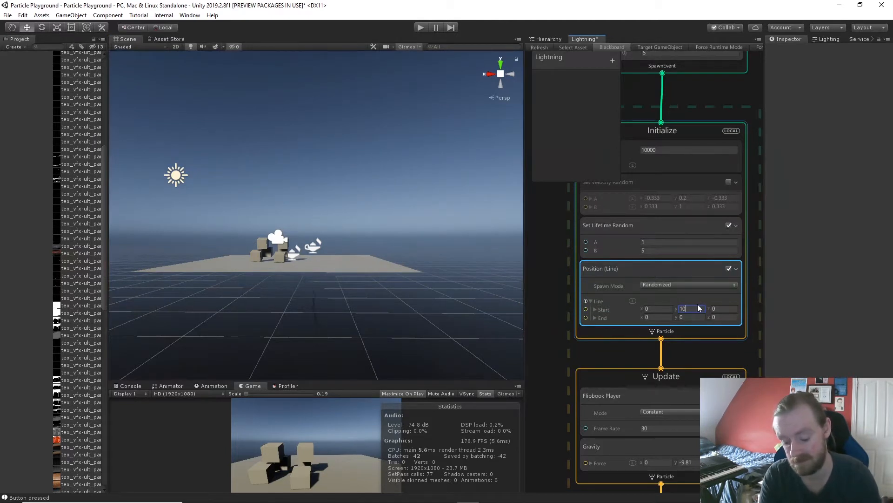
key(BackSpace)
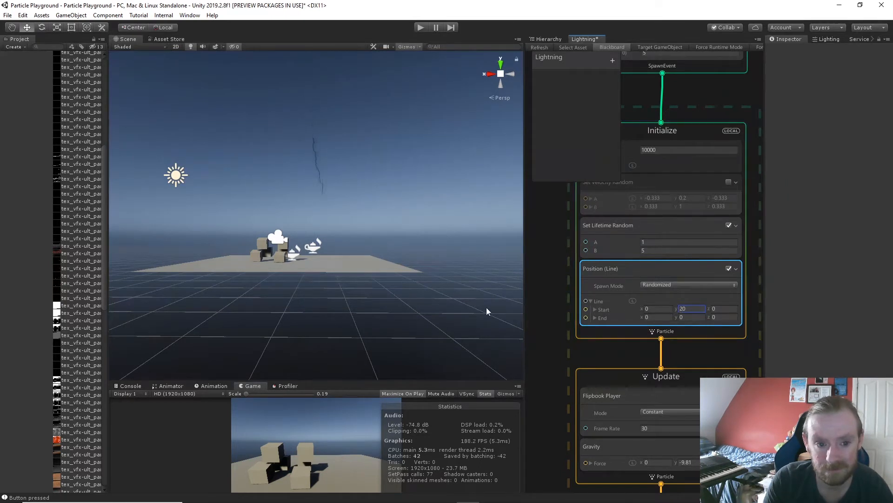
alt+drag(489, 309, 452, 295)
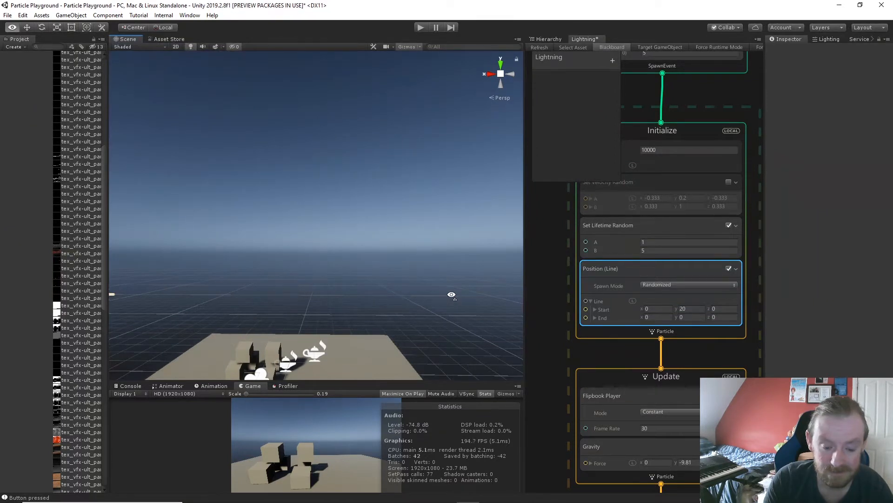
alt+drag(452, 295, 450, 294)
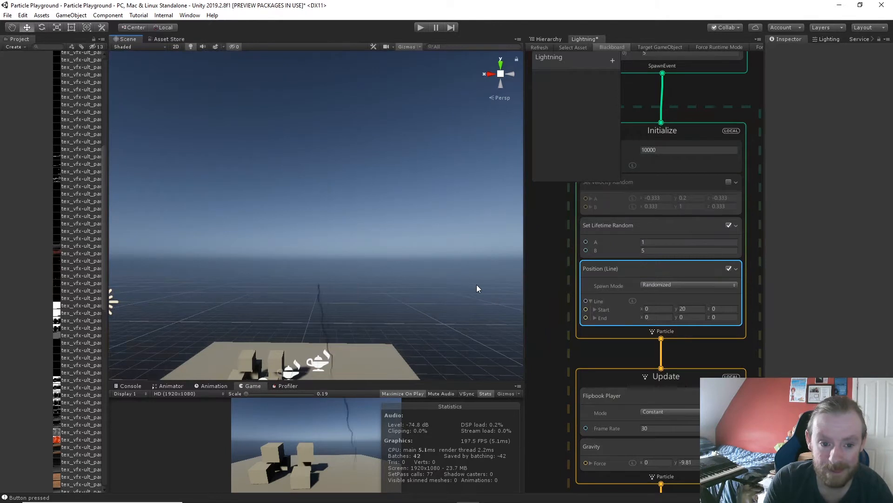
scroll(546, 260, up, 1)
scroll(546, 259, down, 1)
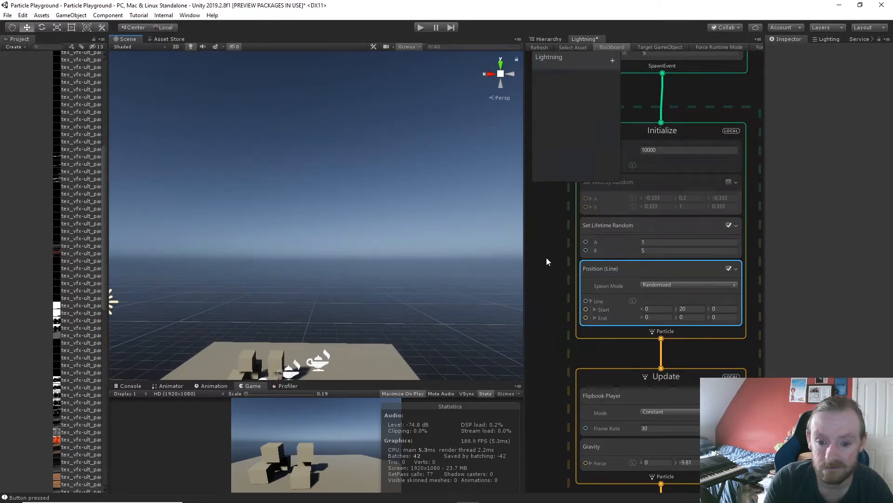
- Try a saturated magenta with a red value of about 0.60 in the Lit Quad Output's Set Color block
middle_drag(552, 352, 548, 237)
middle_drag(546, 399, 553, 280)
middle_drag(558, 351, 562, 272)
alt+drag(453, 306, 437, 321)
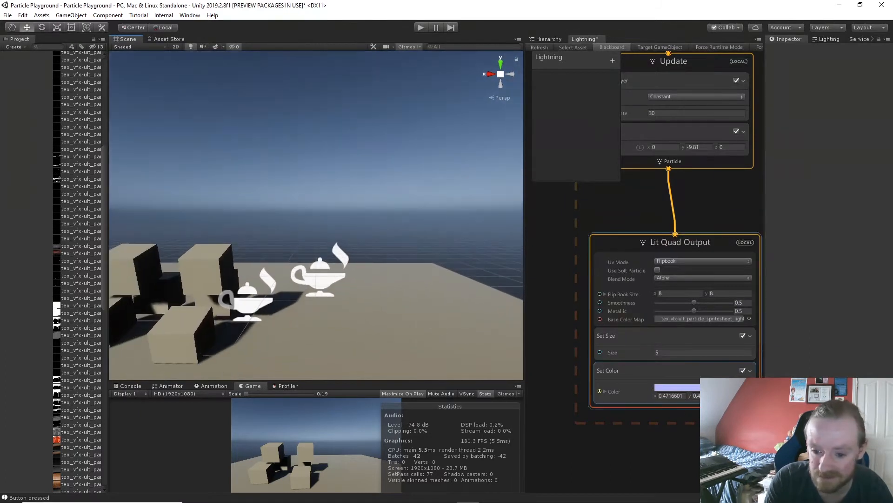
click(677, 387)
drag(41, 63, 51, 64)
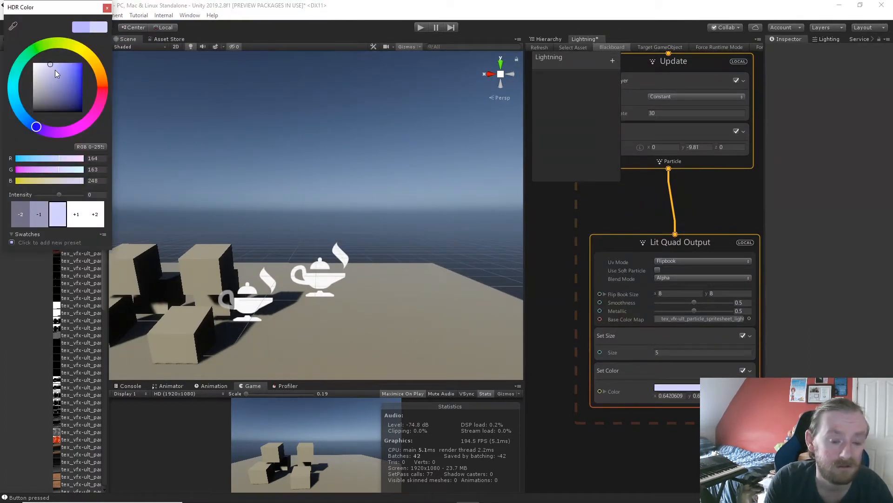
click(79, 127)
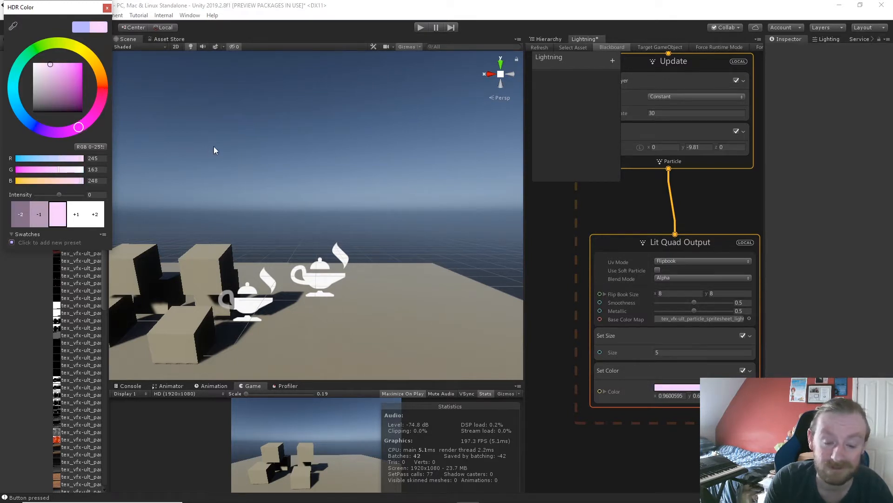
drag(72, 82, 83, 82)
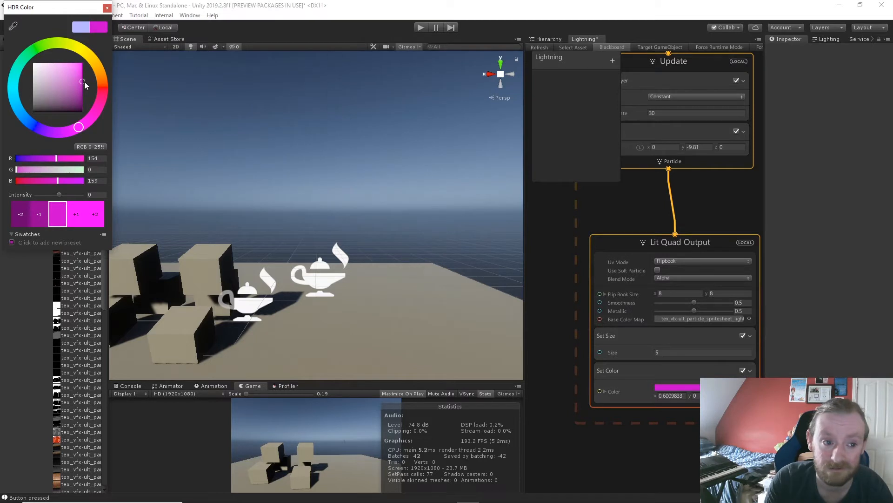
click(359, 138)
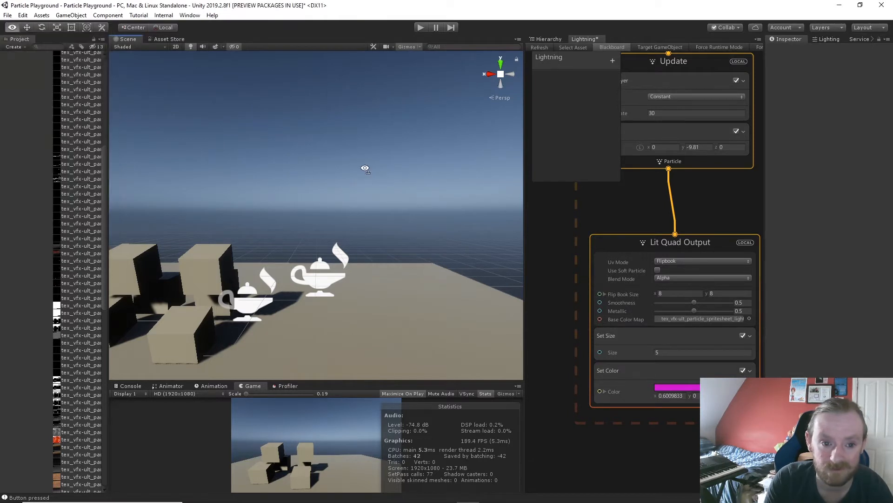
right_drag(363, 165, 366, 191)
- Change the Set Color block's colour to a bright yellow with a red value of 1 and view the effect
click(665, 388)
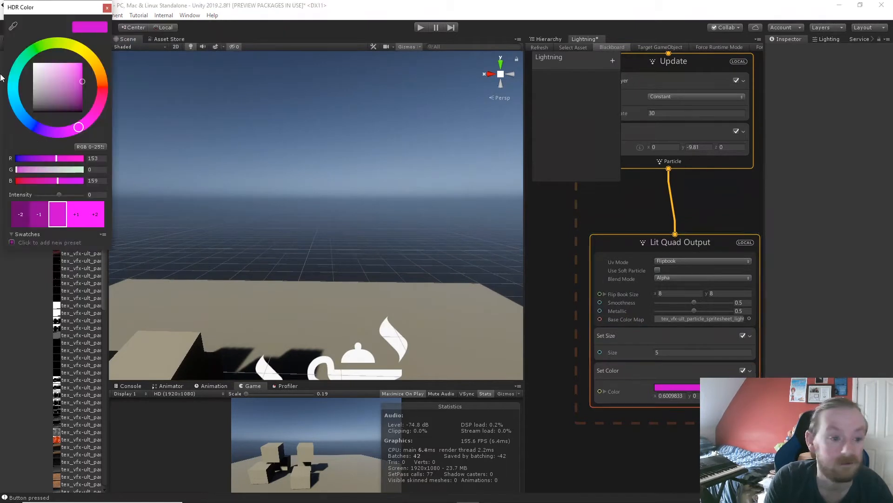
click(87, 53)
drag(81, 74, 86, 57)
click(107, 8)
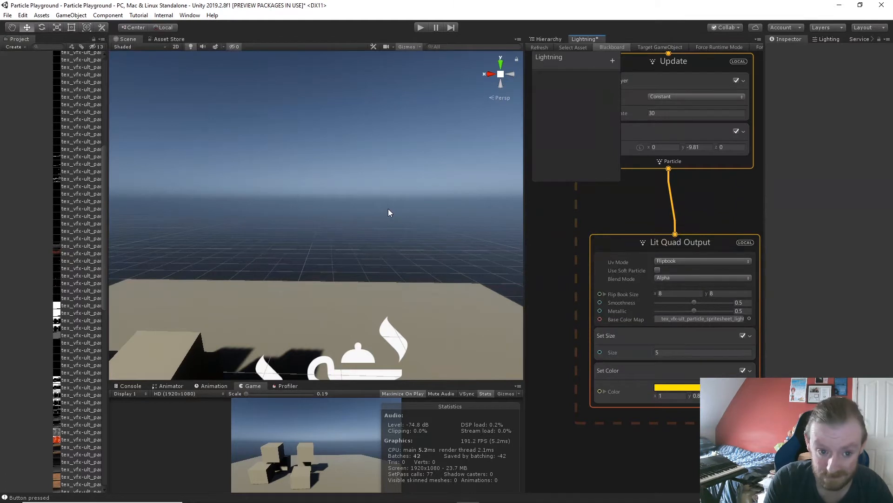
right_drag(390, 213, 400, 192)
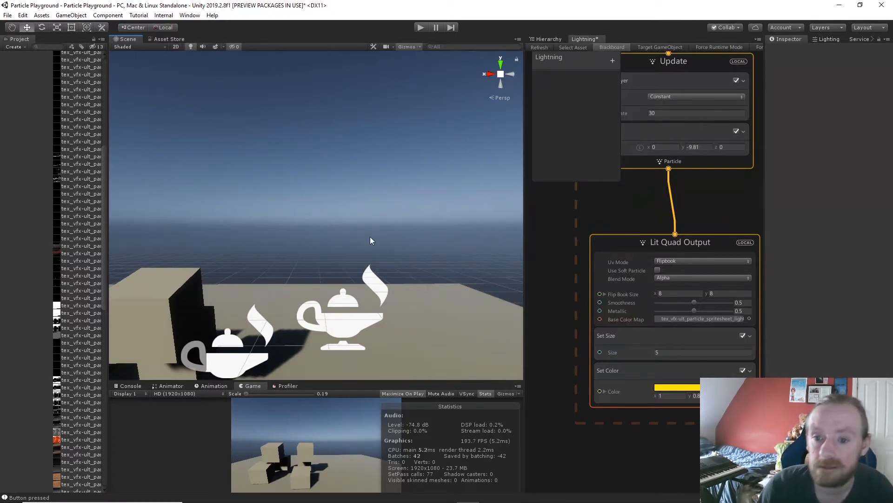
right_drag(370, 236, 370, 214)
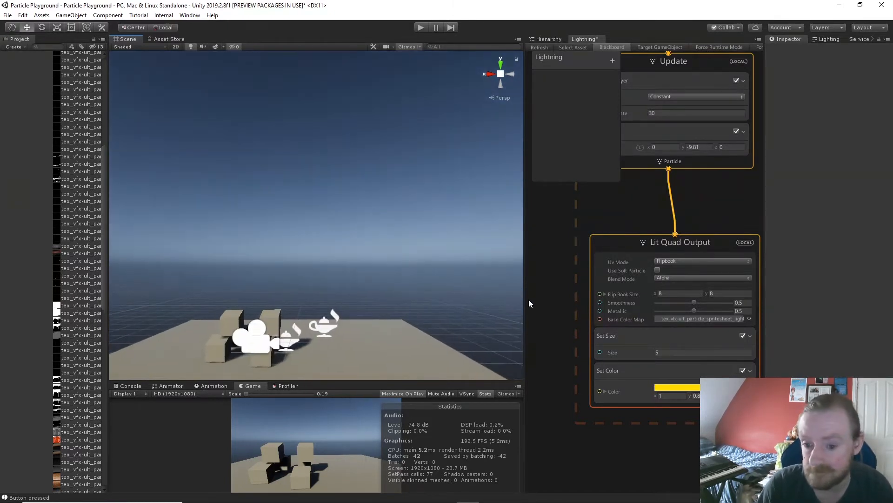
- Disable the Position (Line) block in the Initialize context and check the effect in the scene
middle_drag(548, 245, 544, 404)
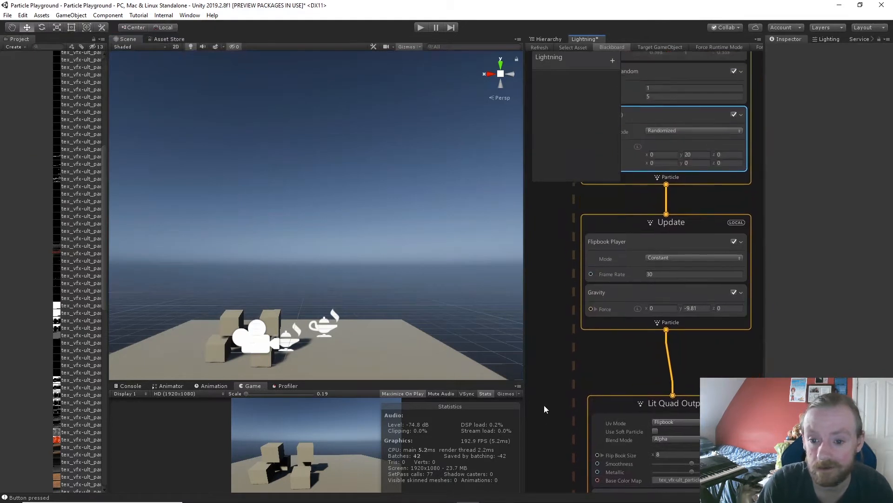
middle_drag(535, 291, 547, 407)
middle_drag(544, 310, 544, 342)
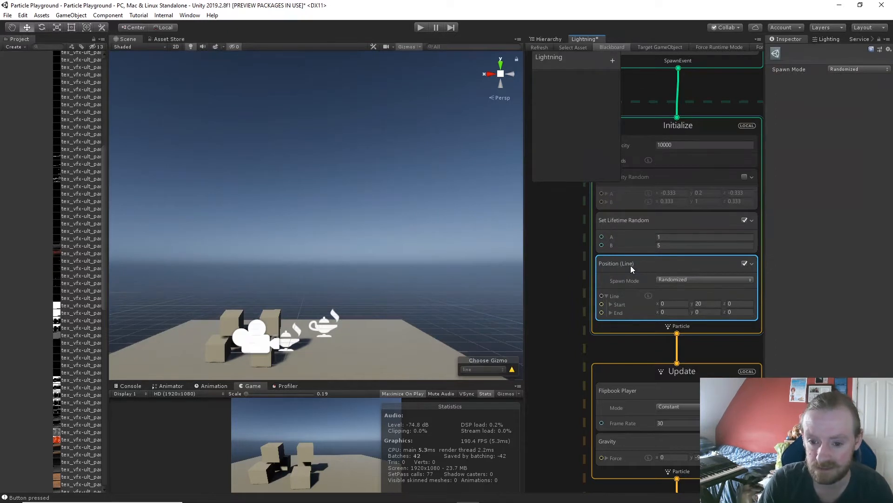
click(744, 263)
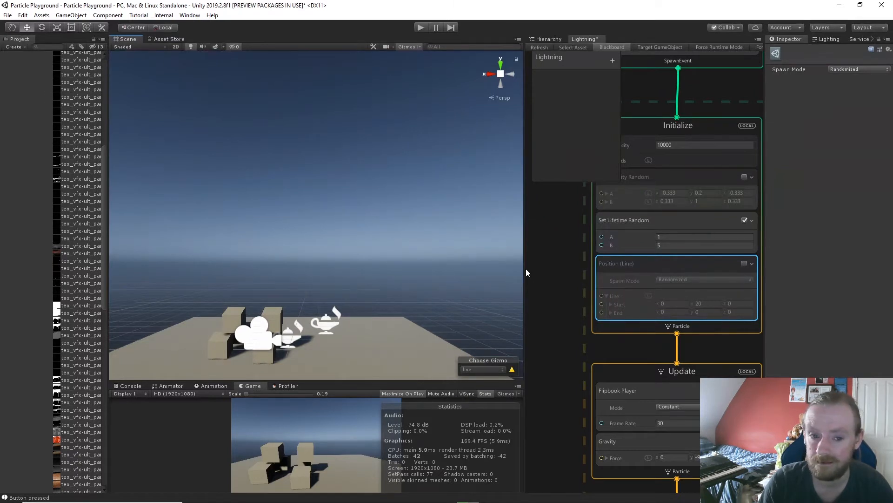
alt+drag(517, 270, 424, 289)
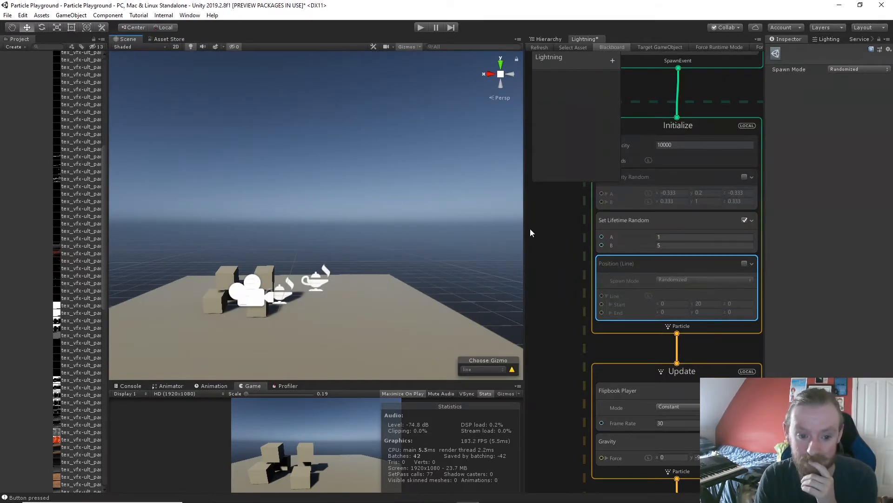
- Raise the Lightning effect object in the scene to a Y position of about 4.37
click(315, 283)
drag(317, 210, 317, 105)
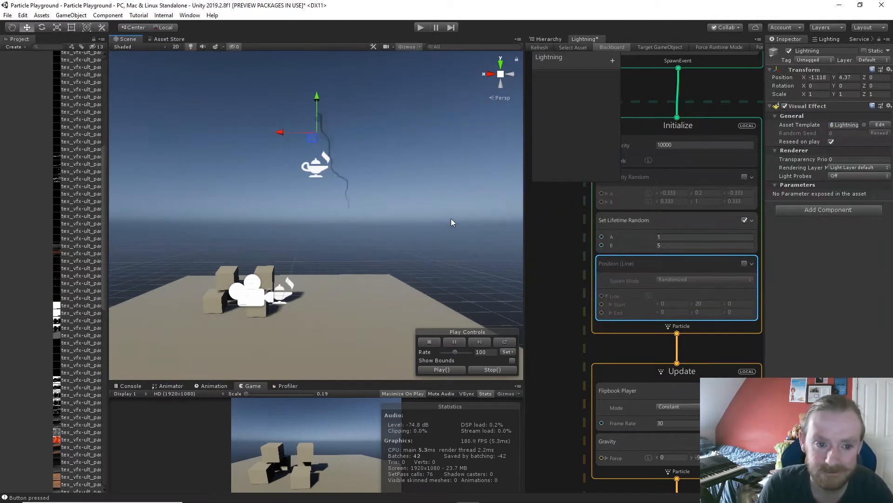
click(564, 216)
- Set the Periodic Burst count in the Spawn context to 10 and watch the effect in the scene
middle_drag(565, 217, 577, 367)
click(673, 212)
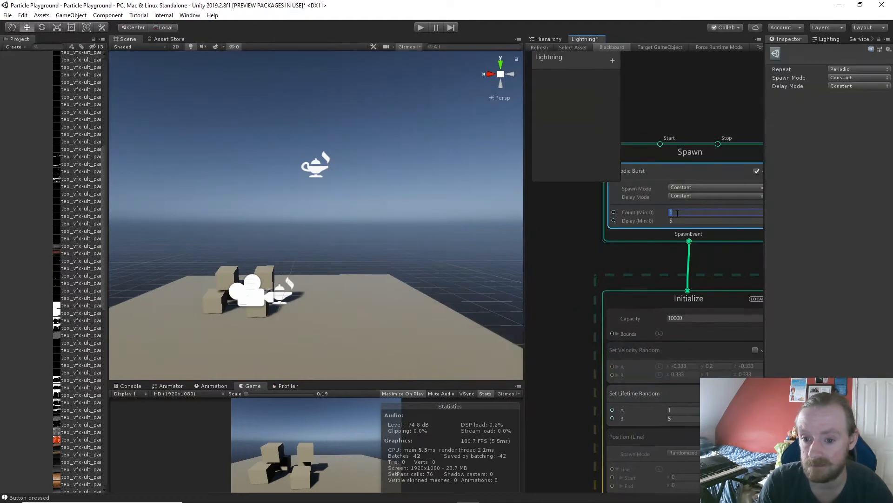
text(10)
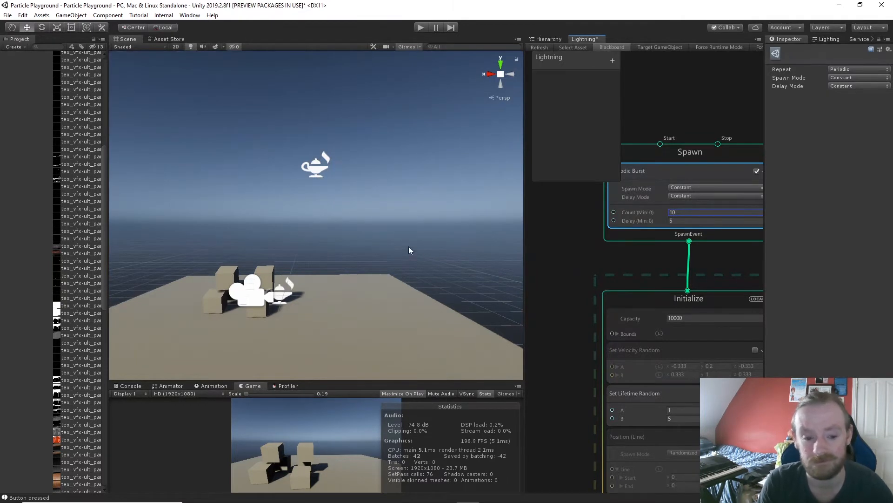
key(w)
mouse_move(408, 247)
right_down()
mouse_move(401, 211)
mouse_move(401, 245)
right_up()
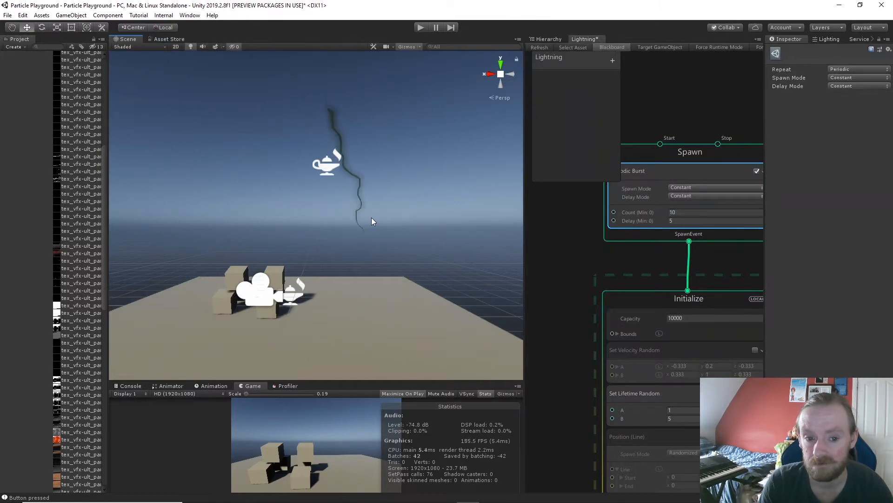
- Change the Lit Quad Output's Set Color to a pale lavender of about RGB 206, 204, 229
scroll(549, 337, down, 10)
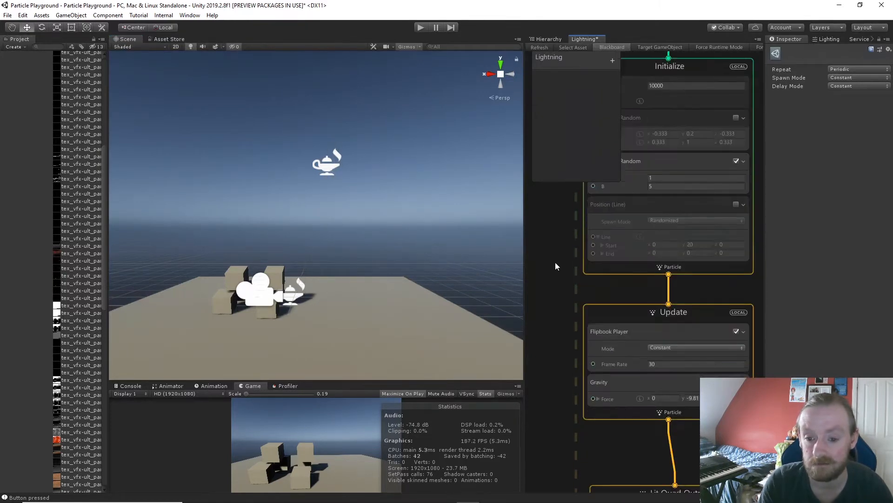
click(679, 335)
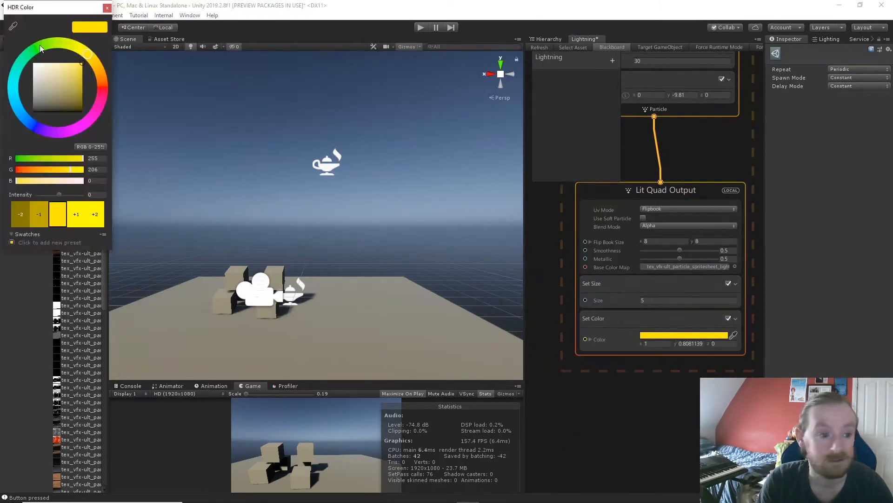
click(51, 76)
click(51, 132)
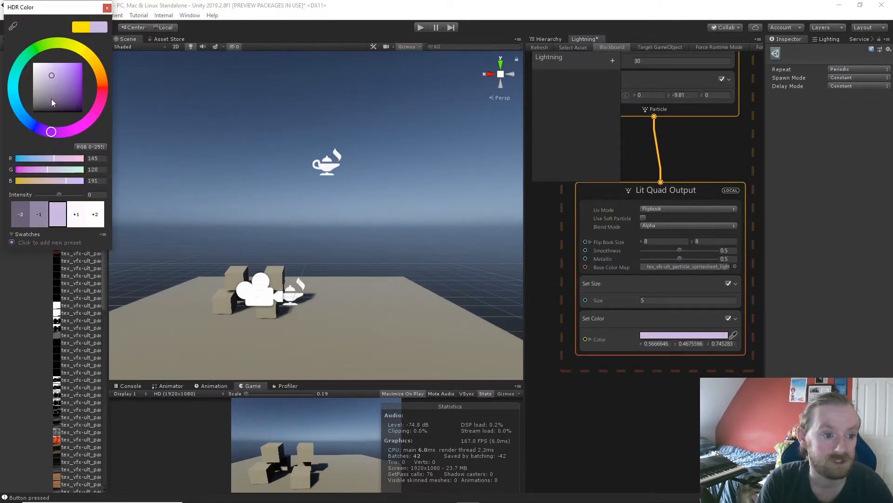
click(45, 77)
mouse_move(44, 75)
mouse_down()
mouse_move(42, 60)
mouse_move(45, 69)
mouse_up()
drag(39, 127, 38, 127)
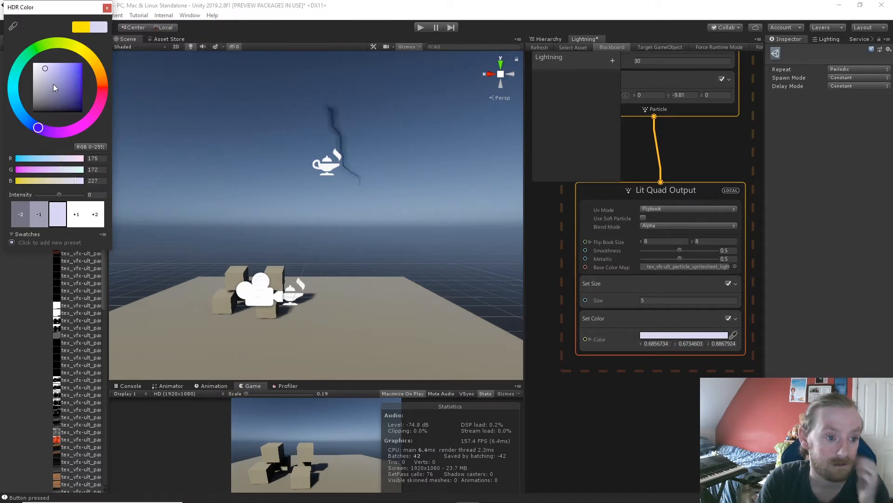
drag(55, 77, 38, 68)
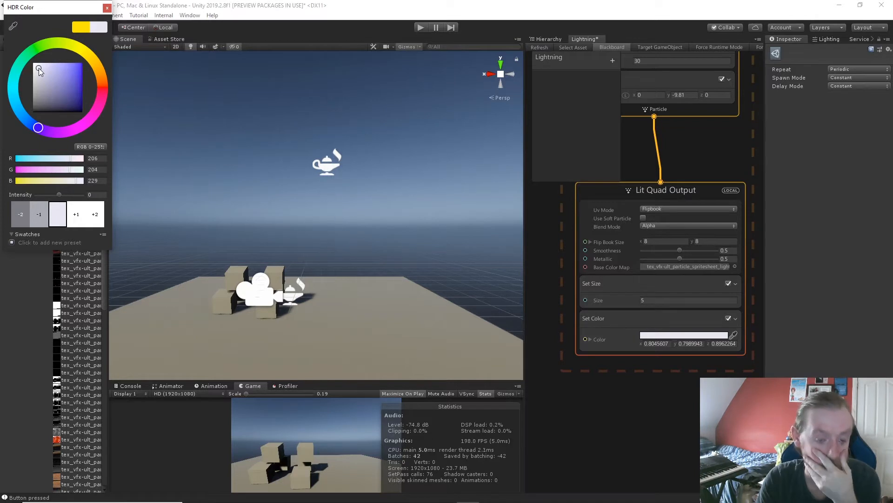
click(107, 8)
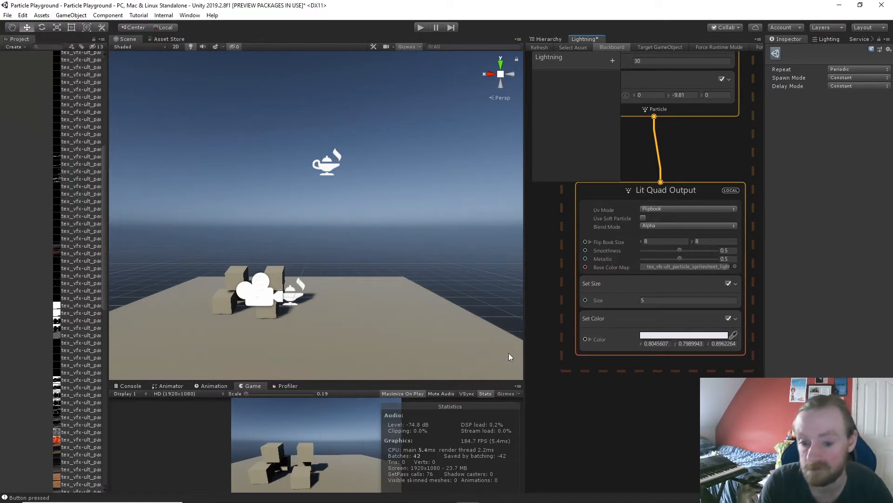
- Try sizes of 1 and 10 in the Lit Quad Output's Set Size block and view the effect up close
click(646, 299)
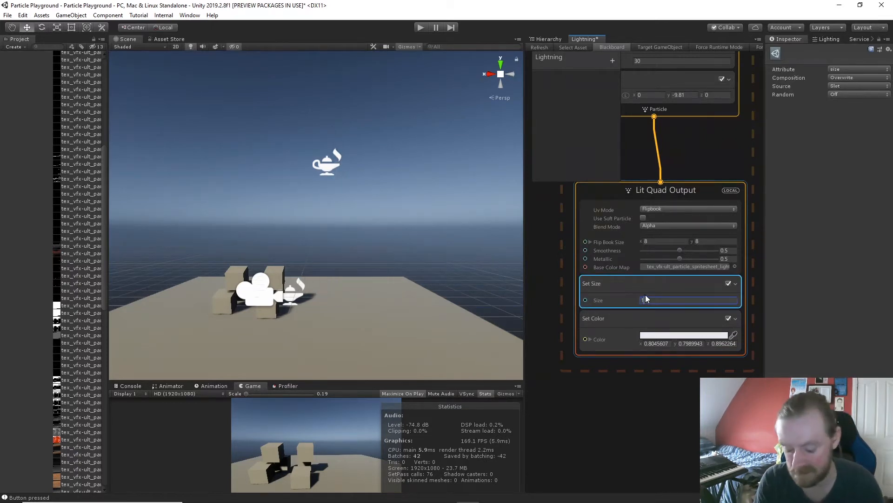
text(1)
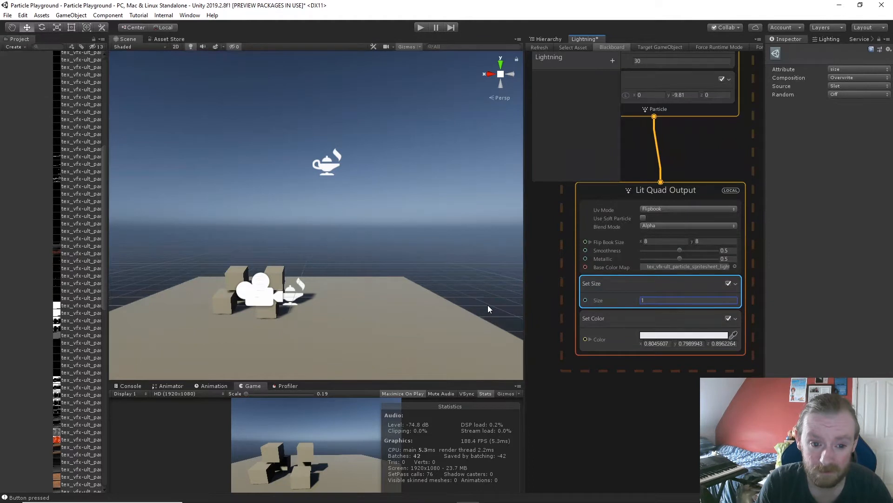
double_click(646, 300)
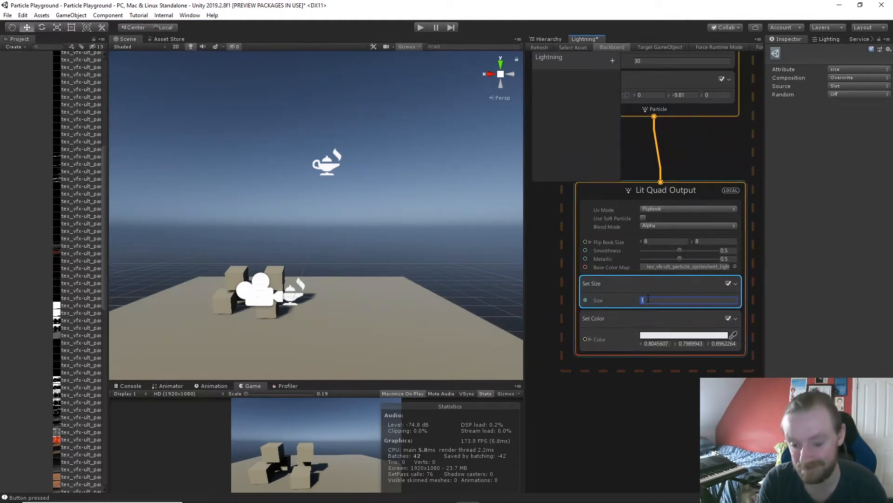
right_drag(401, 296, 387, 284)
key(w)
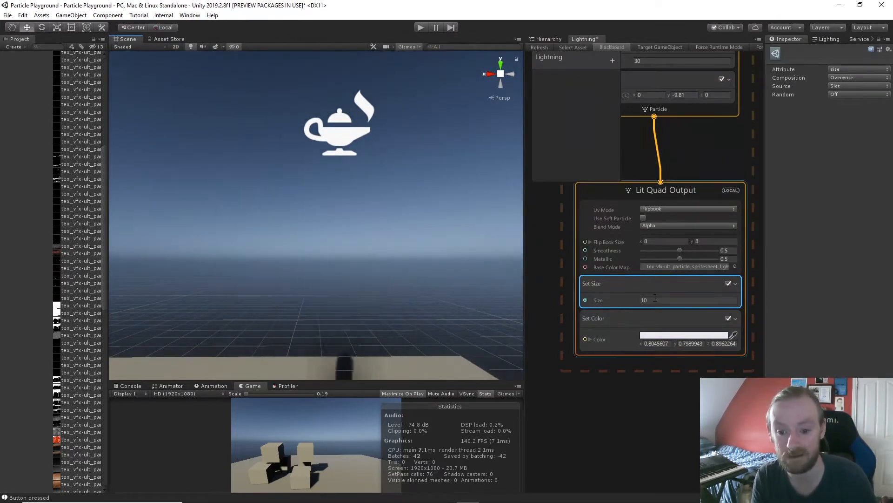
- Try a size of 5 in the Set Size block, check it in the scene, and set the size to 1
click(661, 300)
text(5)
key(Return)
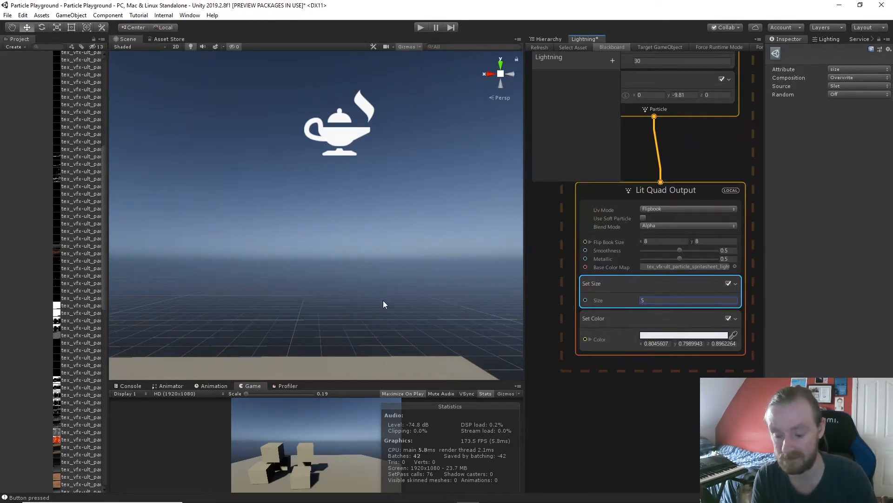
right_drag(384, 302, 370, 281)
click(670, 299)
key(w)
- Add a Set Scale (Attribute Set) block to the Lit Quad Output context
middle_drag(682, 203, 654, 178)
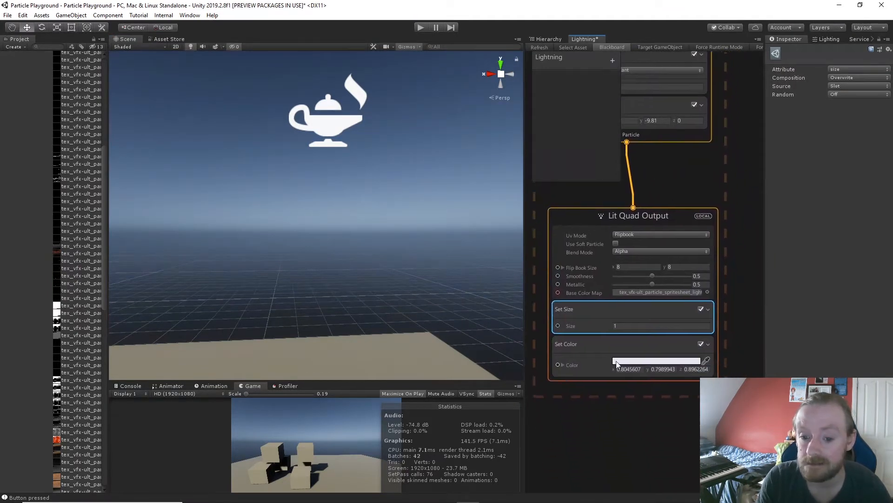
click(596, 220)
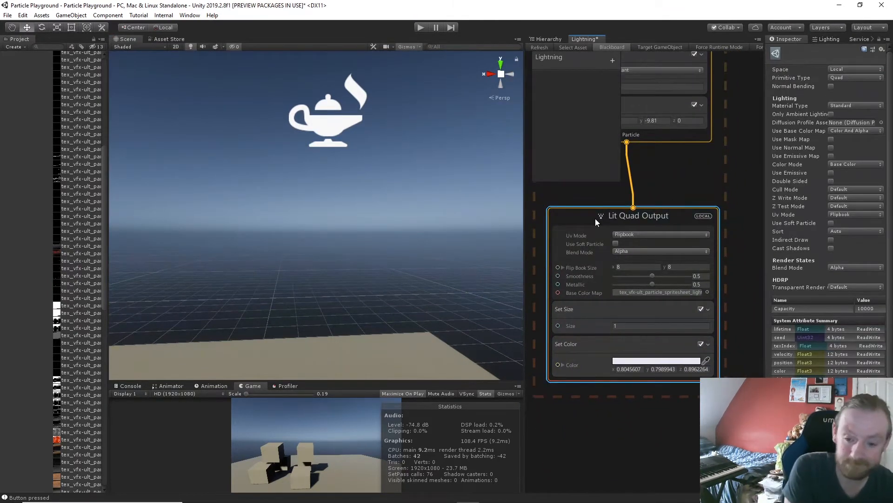
key(space)
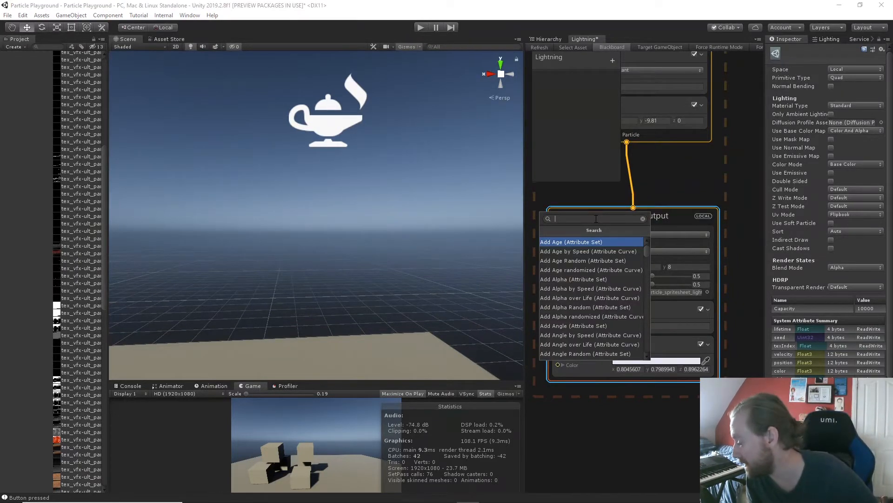
text(set scale)
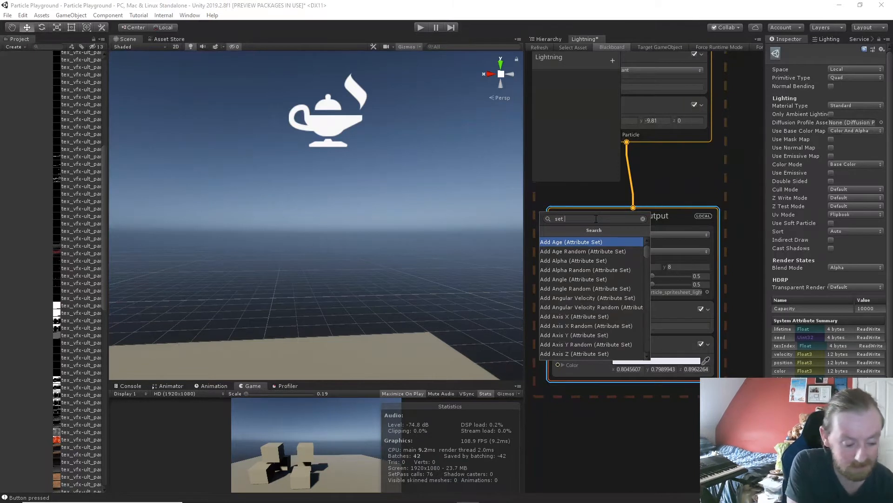
key(Down)
key(Down)
key(Down)
key(Down)
key(Down)
key(Down)
key(Down)
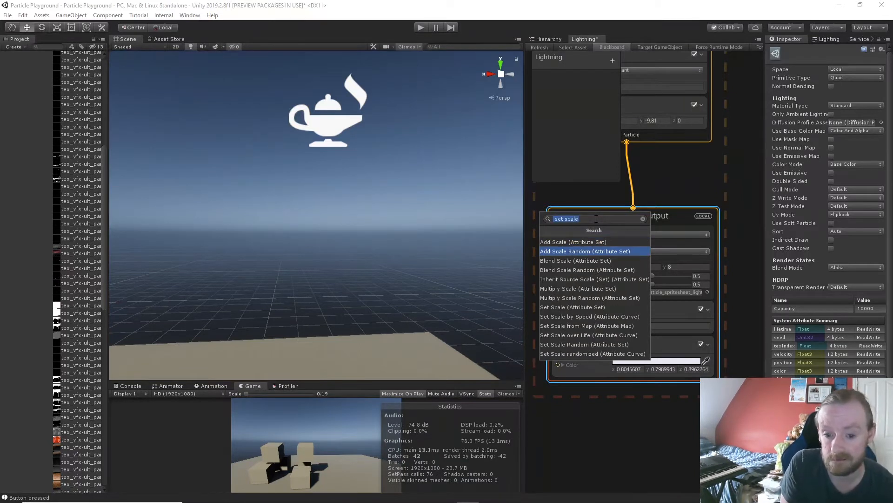
key(Return)
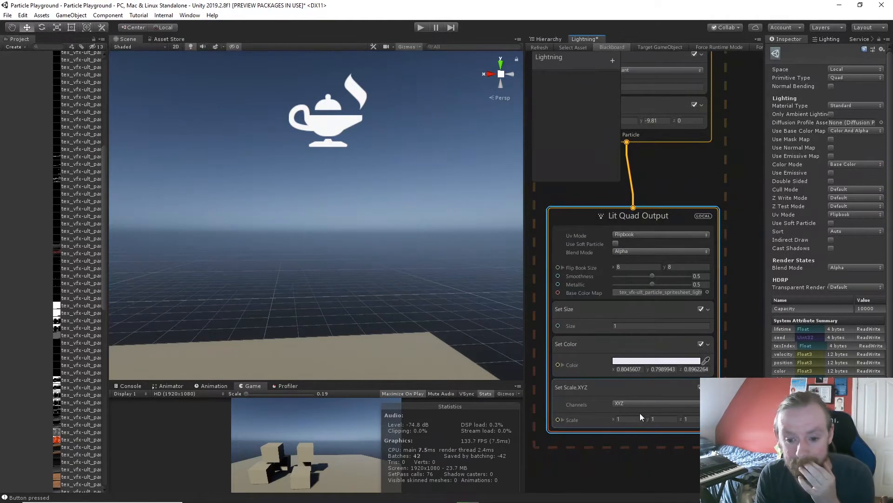
- Stretch the Set Scale.XYZ block's Y scale to about 2.72 and inspect the lightning in the scene
alt+drag(502, 317, 481, 315)
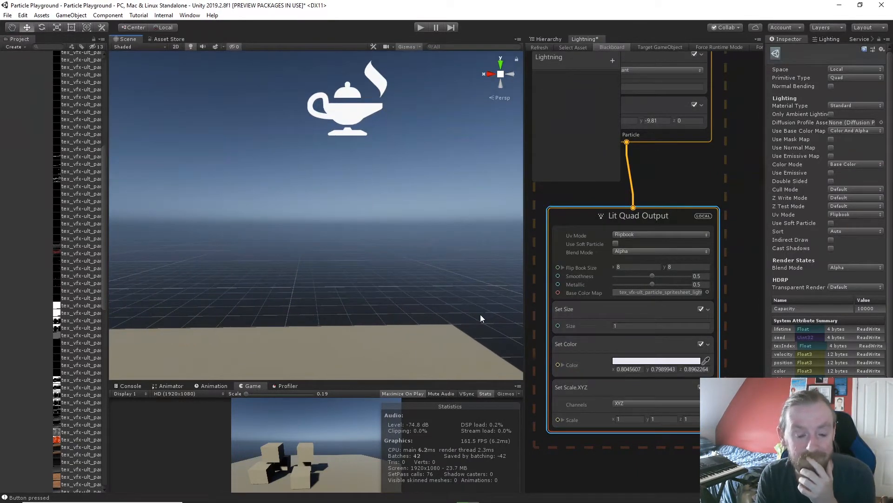
right_drag(480, 314, 456, 313)
key(s)
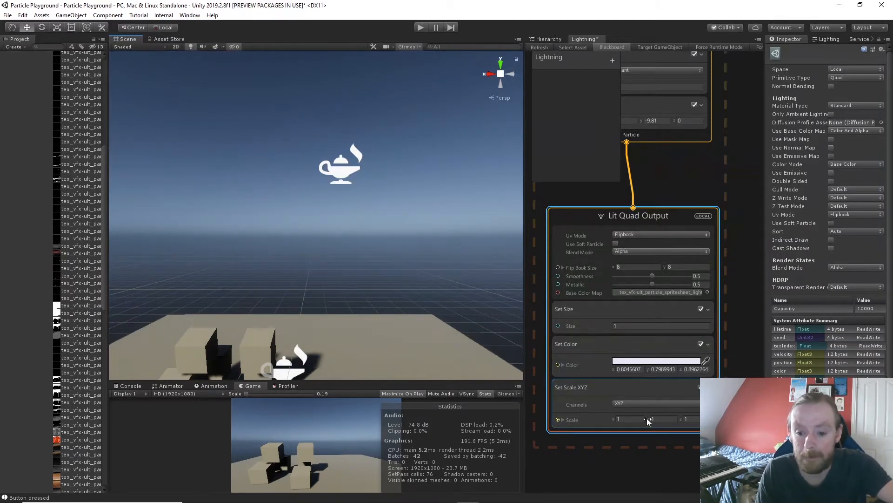
drag(647, 420, 657, 418)
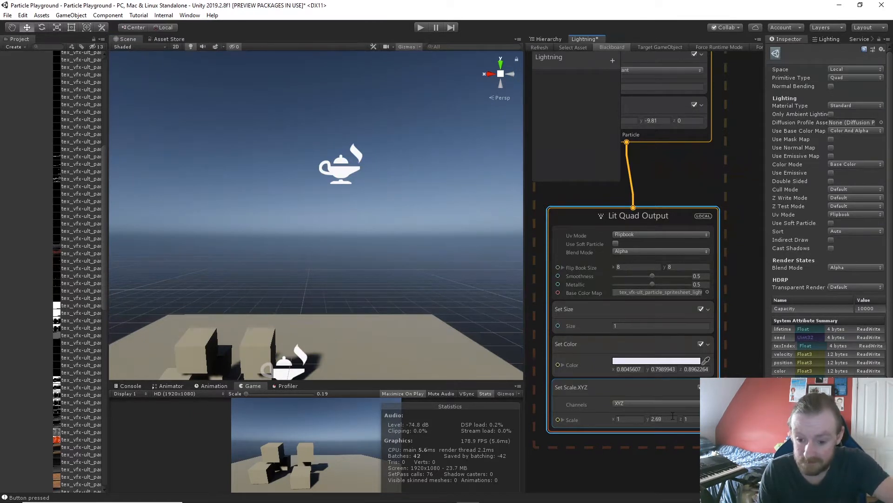
drag(683, 414, 675, 414)
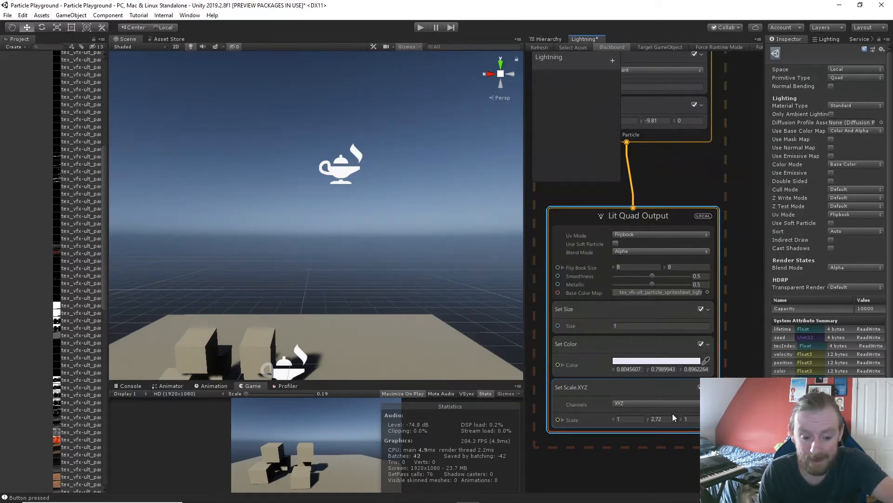
middle_drag(682, 187, 688, 250)
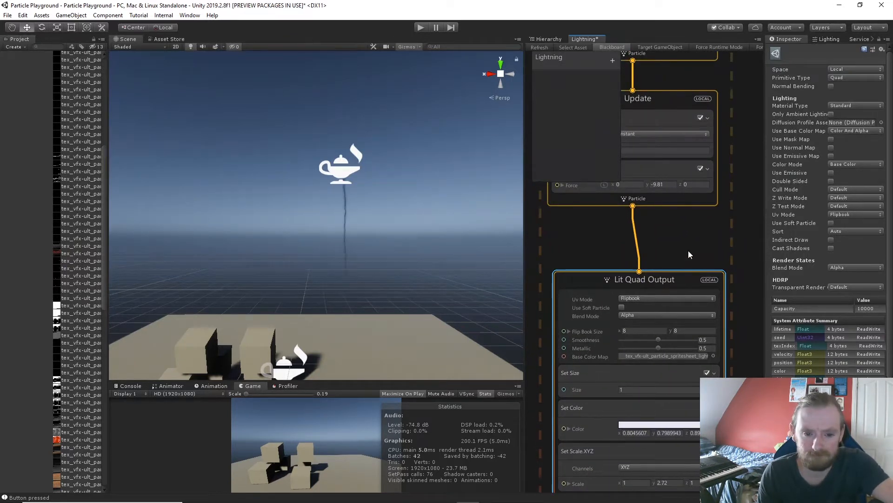
key(w)
mouse_move(473, 262)
right_down()
mouse_move(465, 263)
mouse_move(480, 266)
mouse_move(448, 341)
mouse_move(473, 259)
mouse_move(468, 265)
right_up()
key(d)
key(s)
key(a)
- Set the A value of the Set Lifetime Random block in the Initialize context to 4
middle_drag(612, 205, 606, 425)
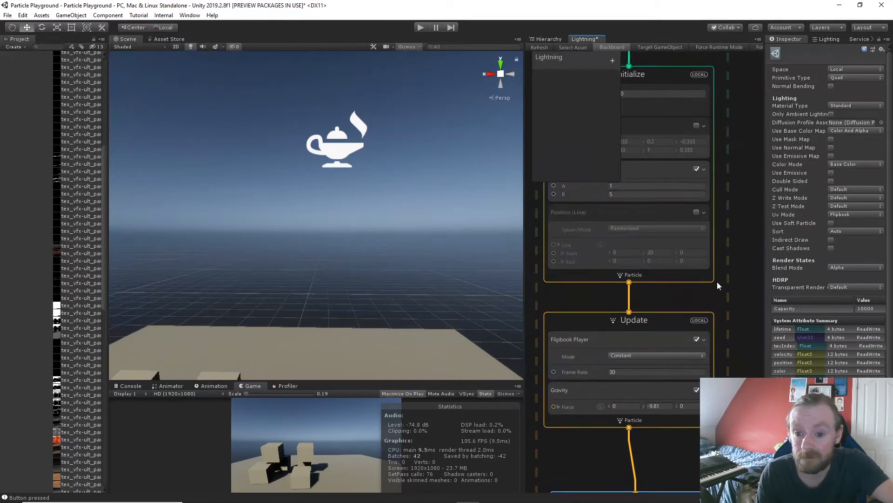
middle_drag(719, 299, 732, 403)
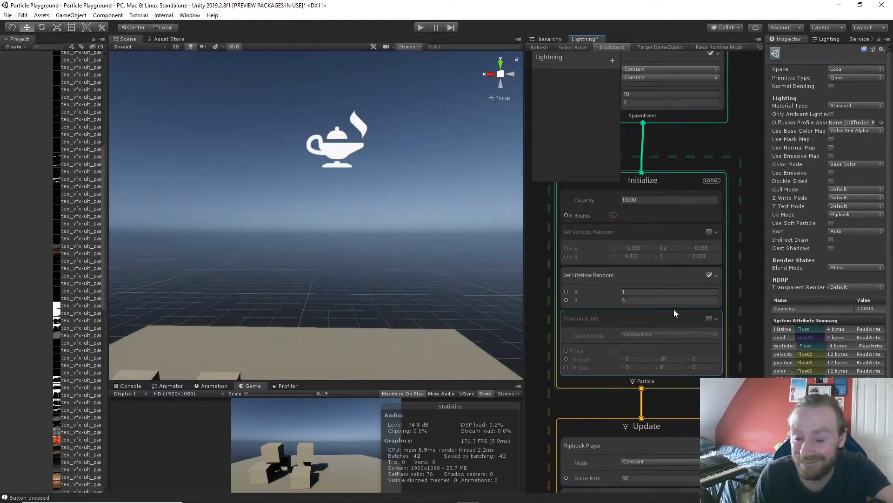
click(634, 292)
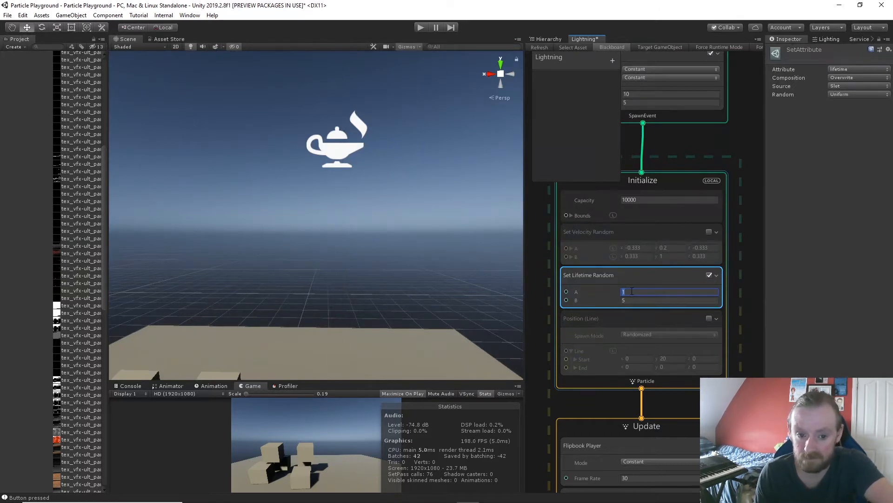
- Set the Periodic Burst count in the Spawn context to 50
middle_drag(746, 262, 754, 413)
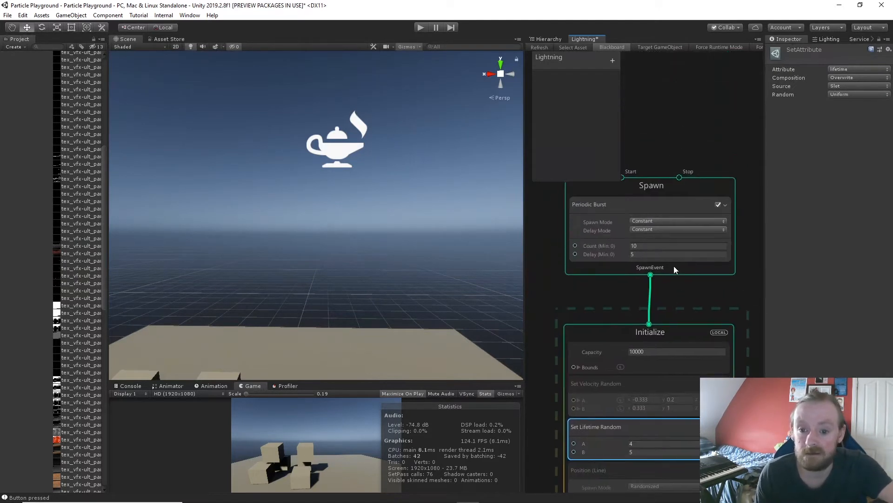
click(655, 246)
text(50)
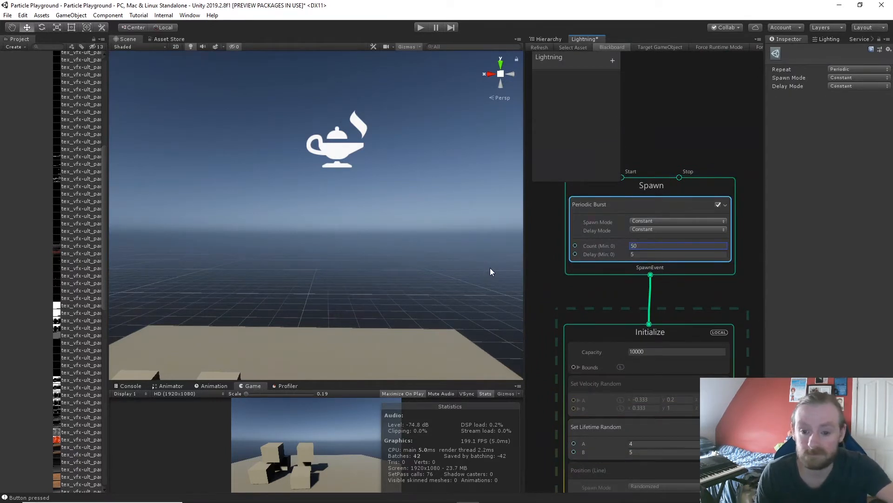
- Delete the disabled Set Velocity Random and Position (Line) blocks from the Initialize context
middle_drag(563, 303, 559, 222)
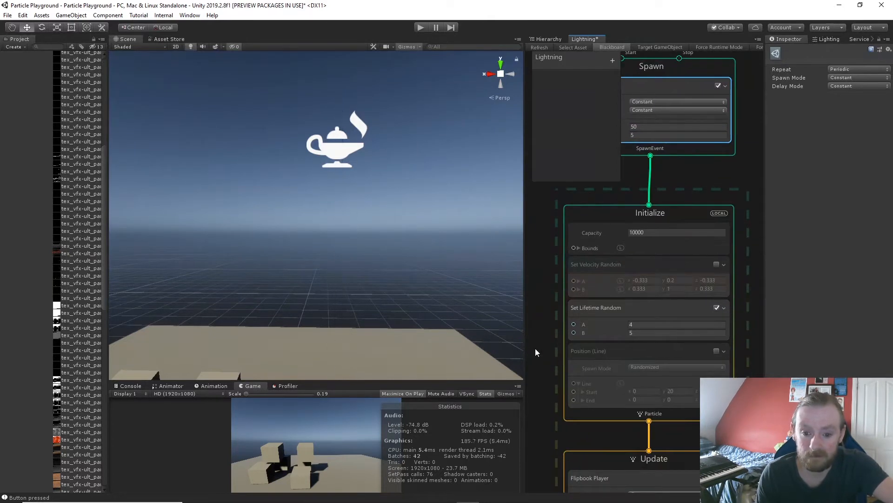
click(573, 319)
click(624, 261)
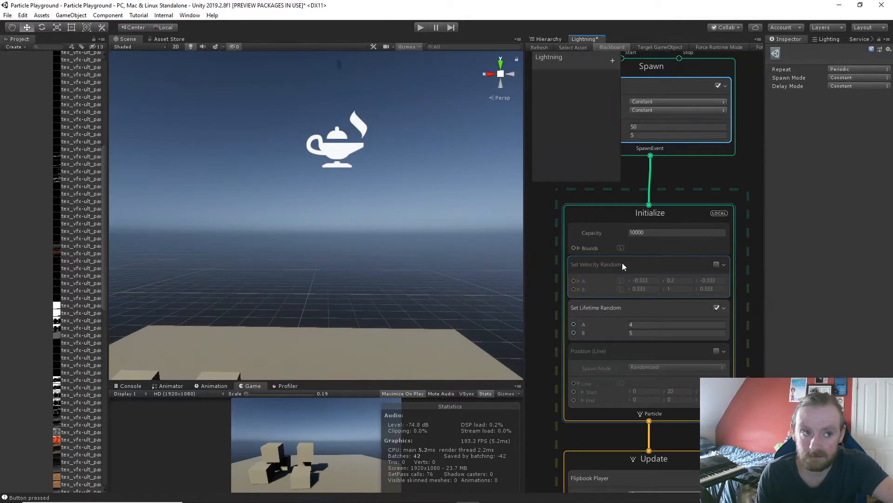
click(622, 263)
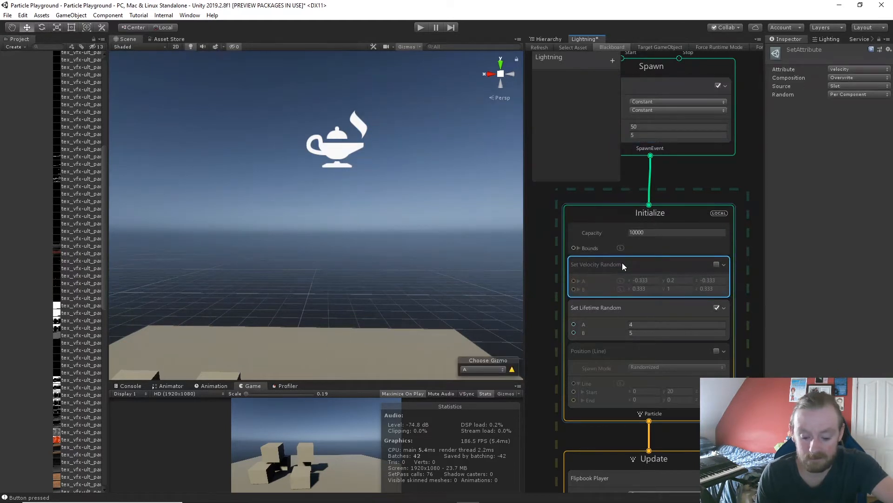
key(Delete)
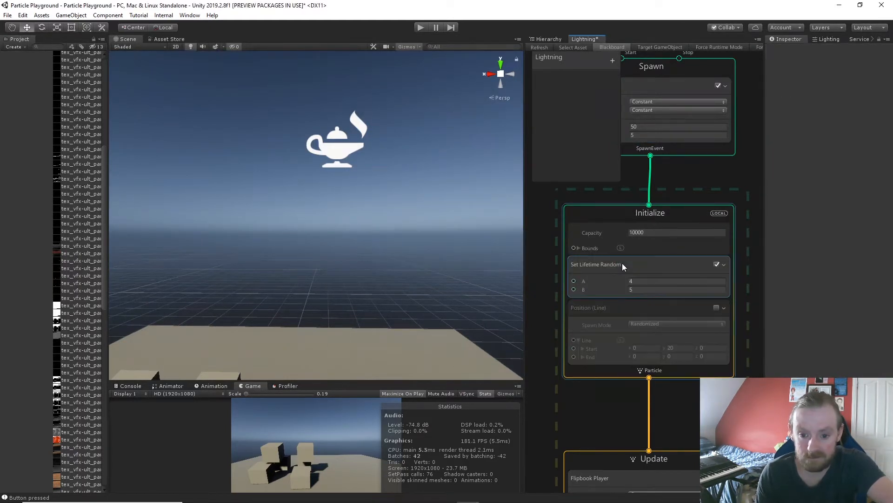
click(604, 308)
key(Delete)
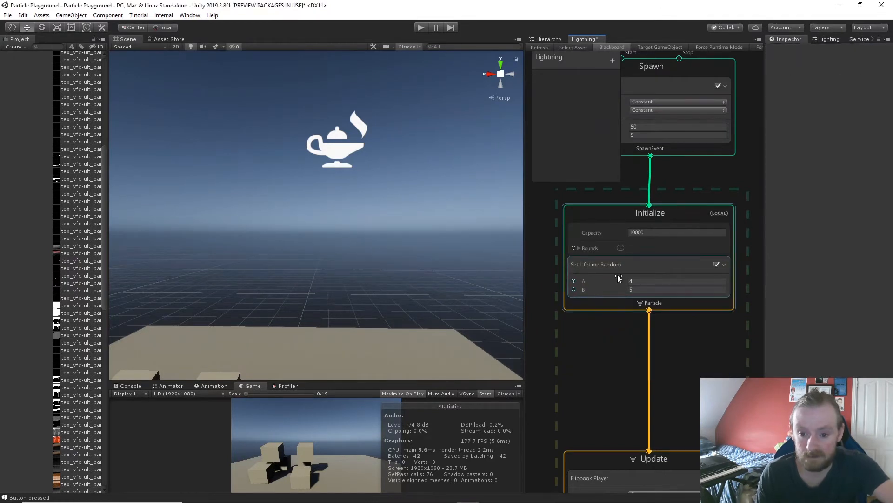
- Add an Add Velocity (Speed) block to the Initialize context
click(634, 212)
key(space)
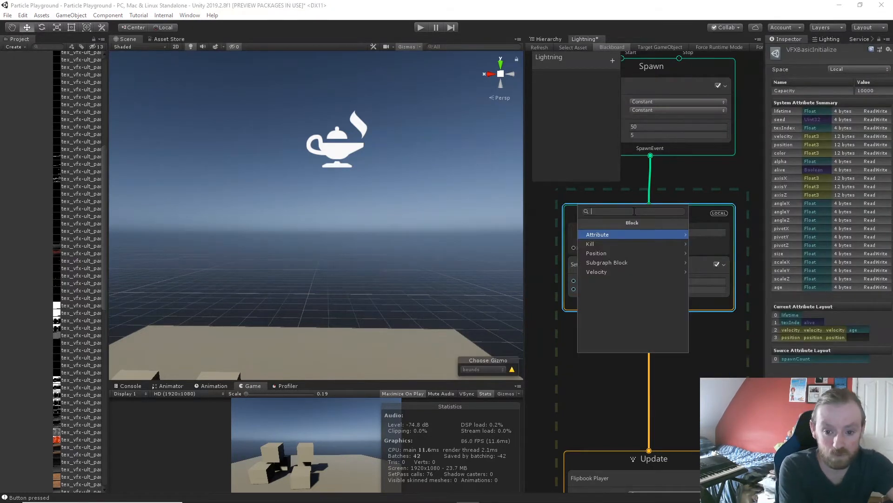
text(s)
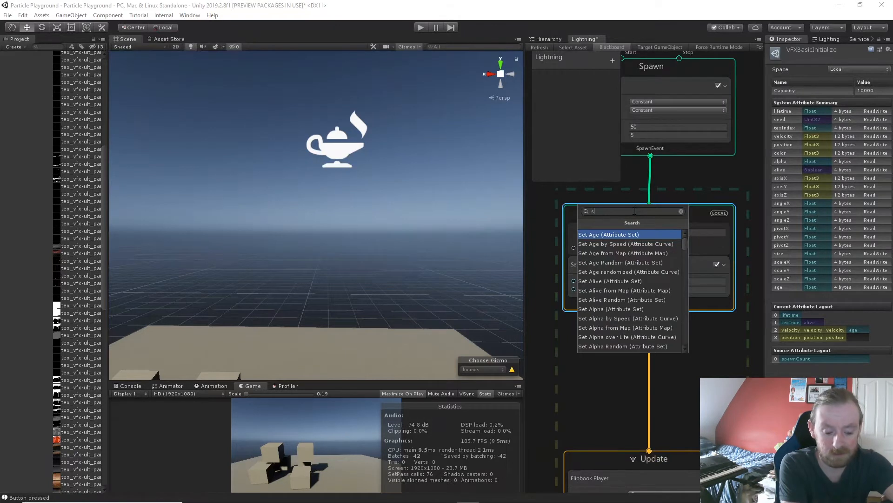
text(peed)
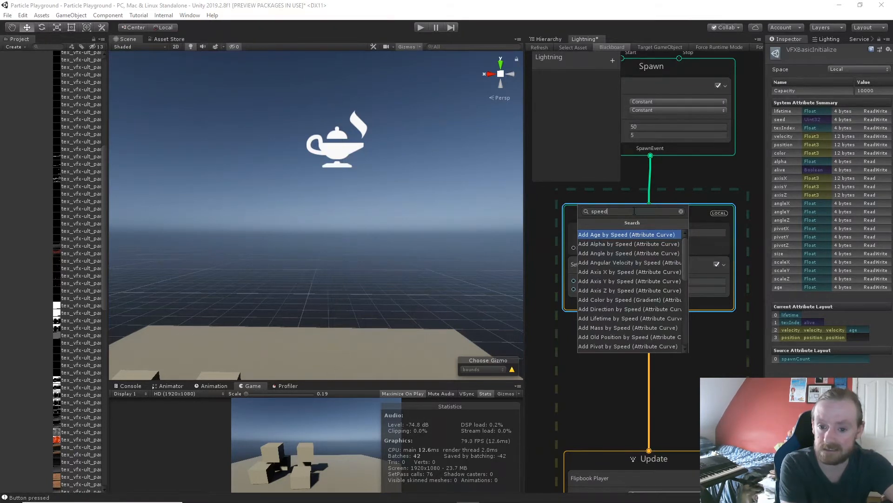
key(Down)
key(Down)
key(Down)
key(Down)
key(Down)
key(Down)
key(Down)
key(Down)
key(Down)
key(Down)
key(Down)
key(Down)
key(Down)
key(Down)
key(Down)
key(Down)
key(Down)
key(Down)
key(Down)
key(Down)
key(Down)
key(Down)
key(Down)
key(Down)
key(Down)
key(Down)
key(Down)
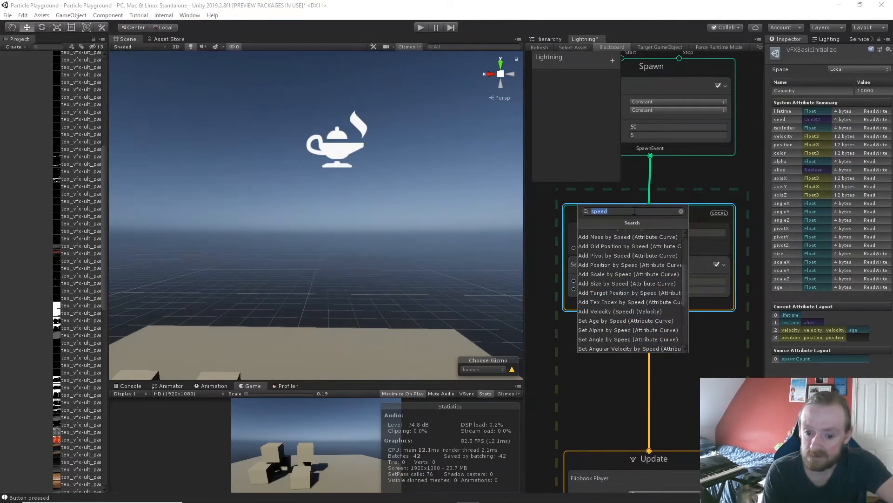
key(Down)
key(Down)
key(Down)
key(Down)
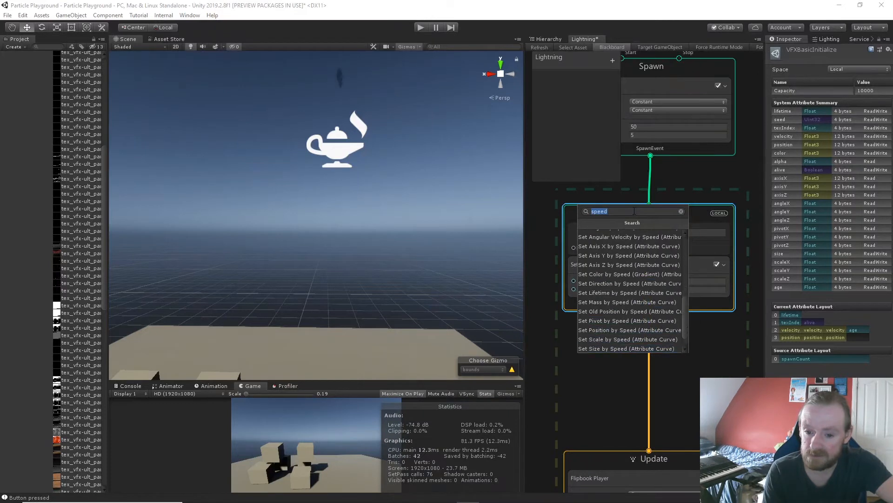
key(Up)
key(Up)
key(Up)
key(Up)
key(Up)
key(Up)
key(Up)
key(Up)
key(Up)
key(Up)
key(Down)
key(Down)
key(Down)
key(Down)
key(Down)
key(Down)
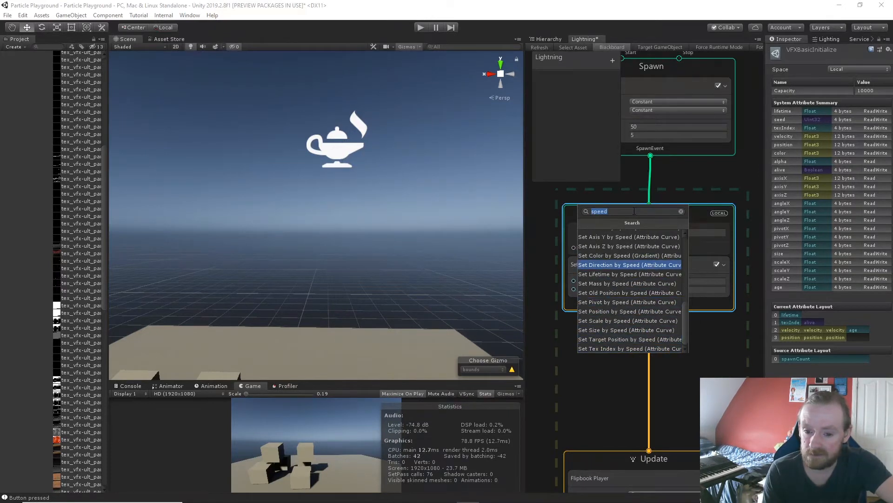
key(Up)
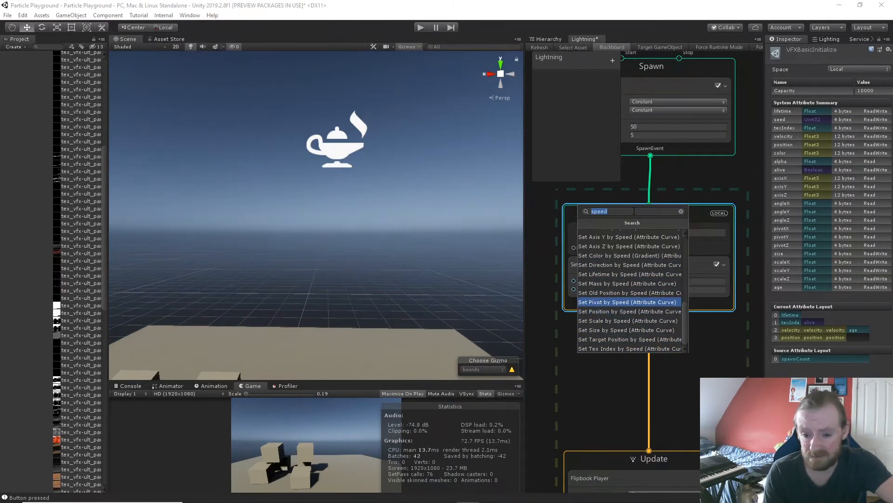
key(Up)
key(Down)
key(Up)
key(Up)
key(Up)
key(Up)
key(Up)
key(Up)
key(Up)
key(Up)
key(Up)
key(Up)
key(Up)
key(Up)
key(Up)
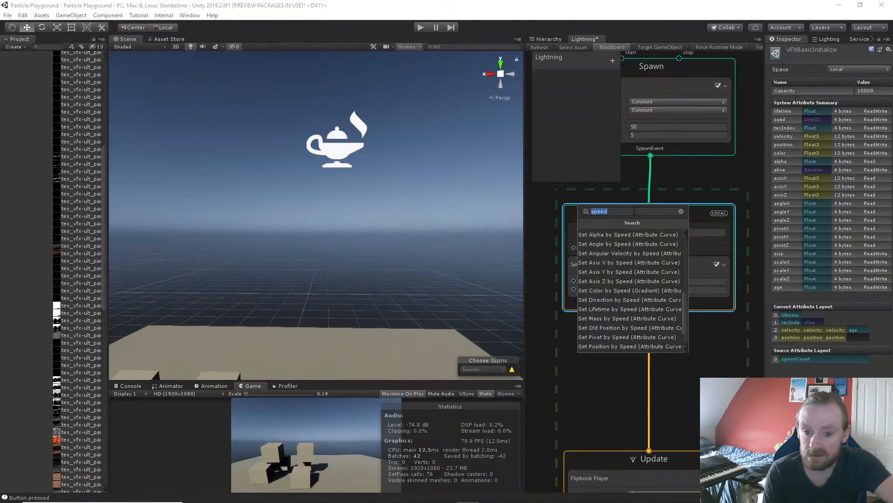
key(Up)
key(Down)
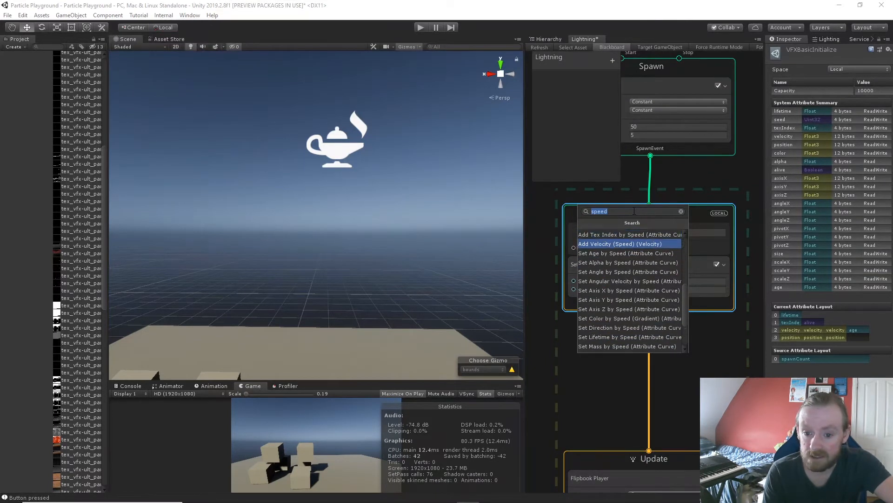
key(Return)
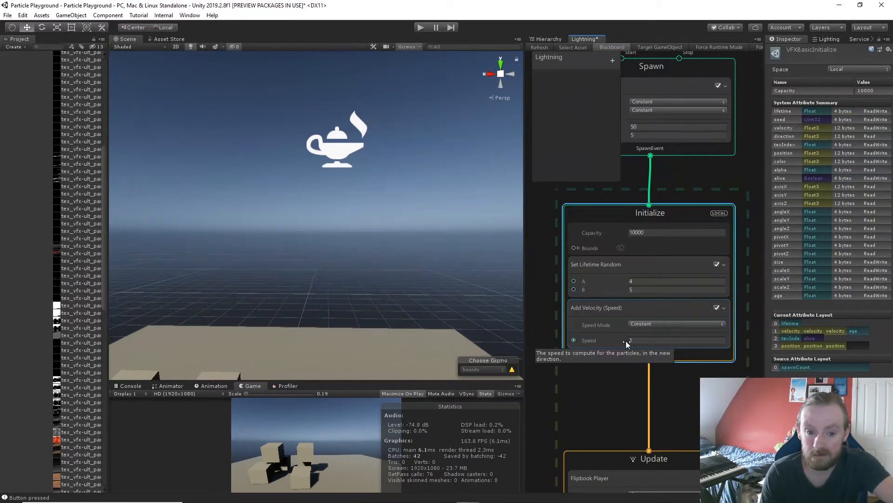
- Set the Speed of the Add Velocity (Speed) block to 5 and inspect the effect in the scene
scroll(469, 295, down, 3)
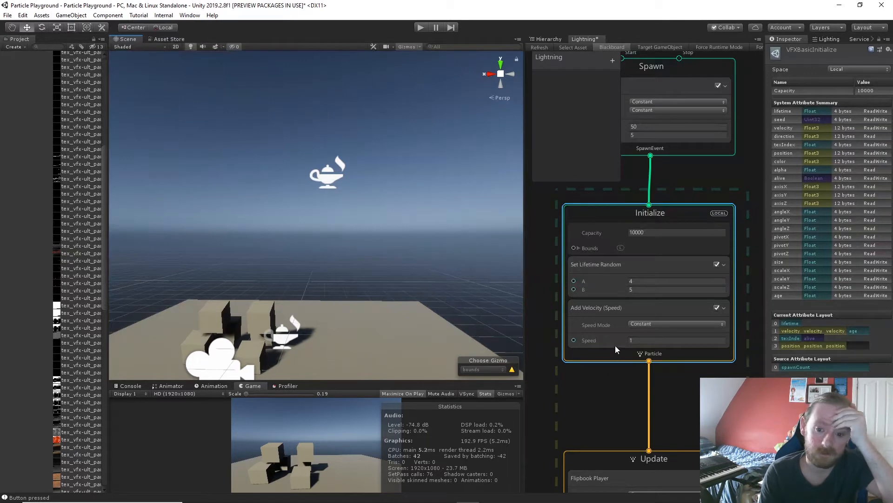
drag(626, 340, 646, 340)
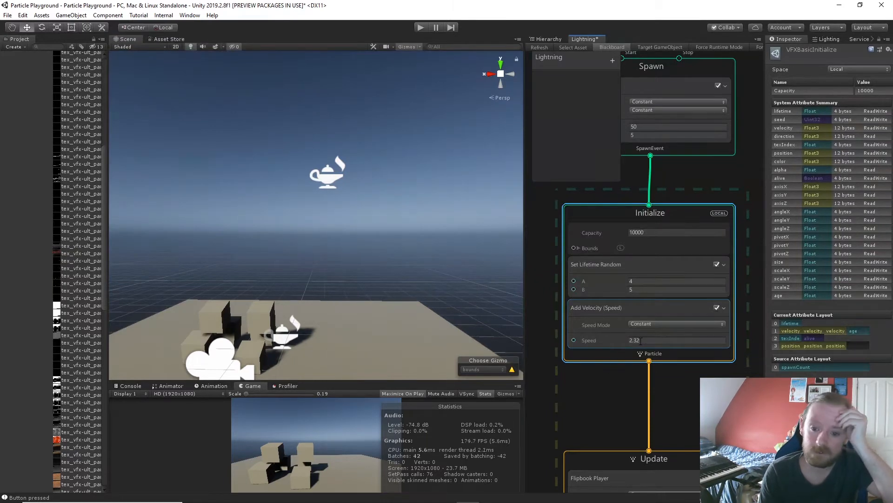
click(642, 340)
text(5)
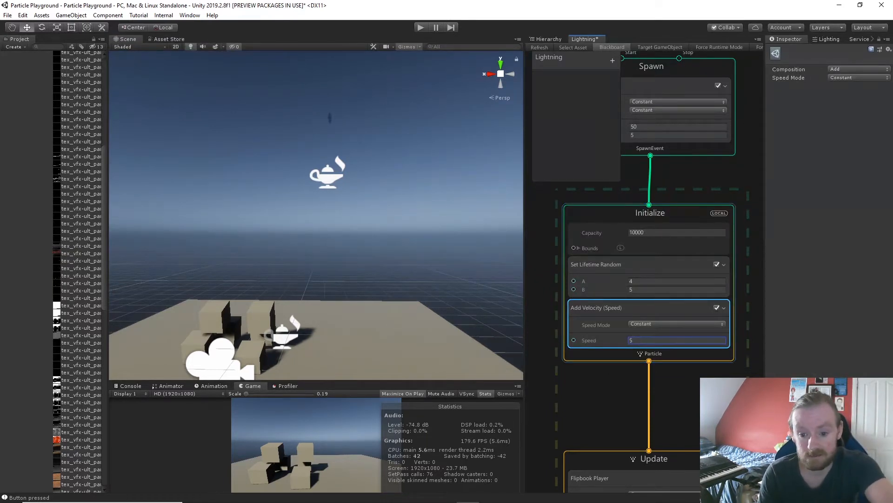
alt+drag(505, 325, 592, 320)
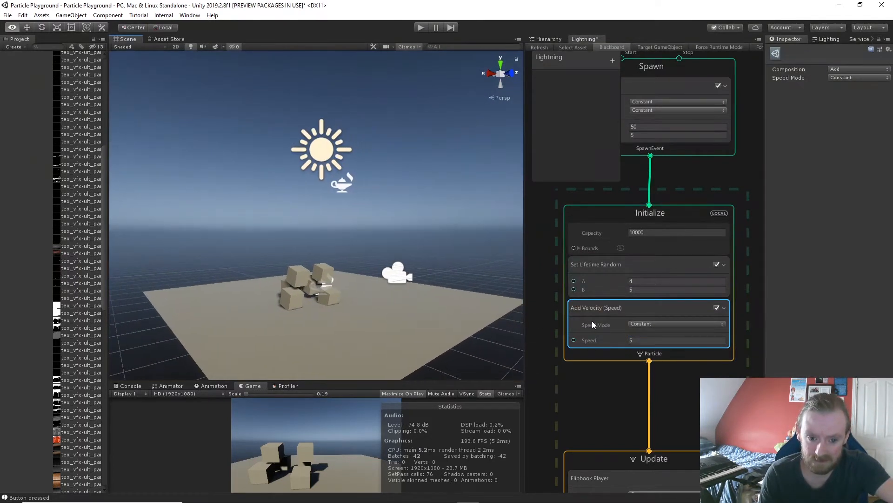
- Try a Speed of 42.25 in the Add Velocity (Speed) block, reduce it to 17, and check the particles in the scene
drag(626, 344, 687, 340)
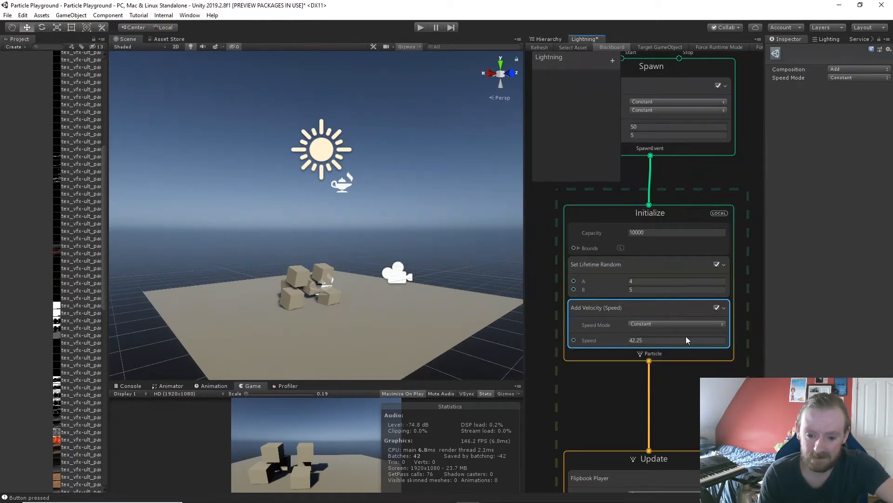
alt+drag(378, 271, 406, 261)
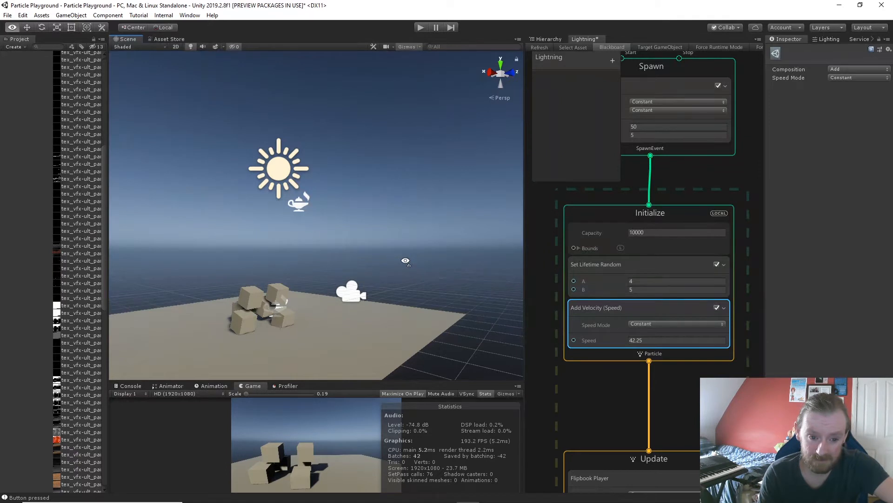
alt+drag(406, 261, 467, 258)
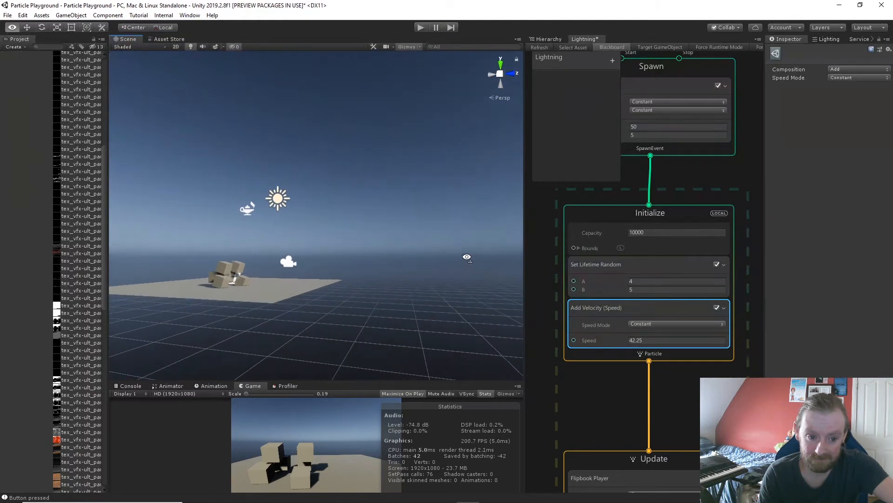
click(629, 340)
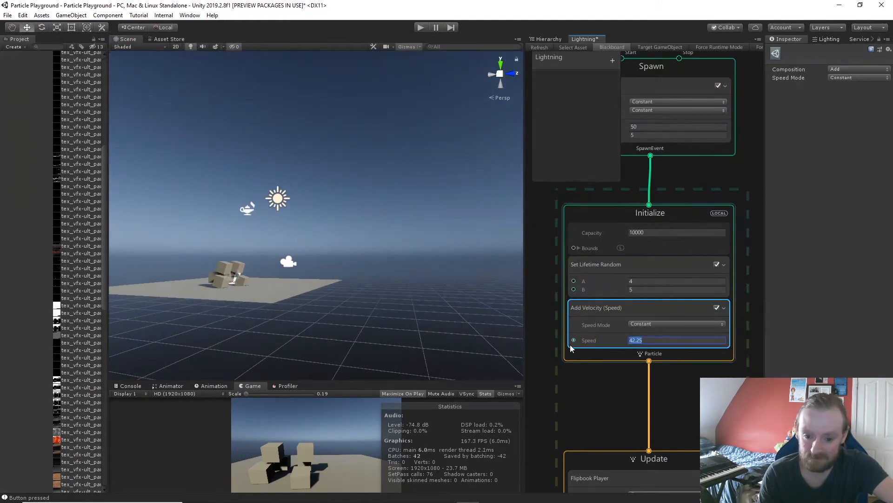
drag(627, 341, 566, 338)
key(w)
right_drag(384, 313, 434, 321)
- Try the Random speed mode on the Add Velocity (Speed) block and delete the block from the Initialize context
click(636, 325)
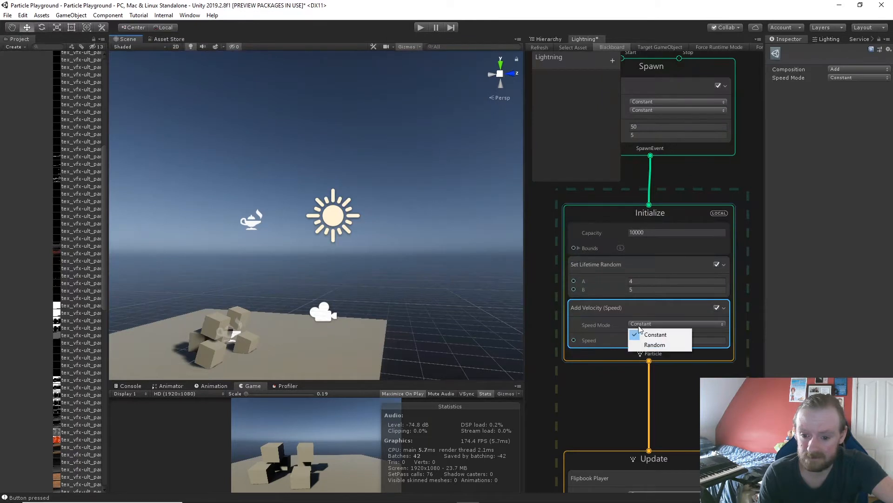
click(652, 342)
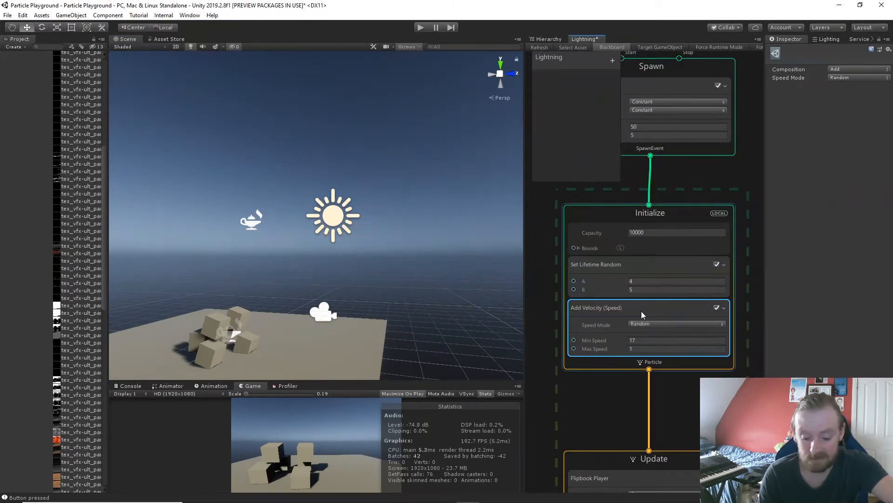
key(Delete)
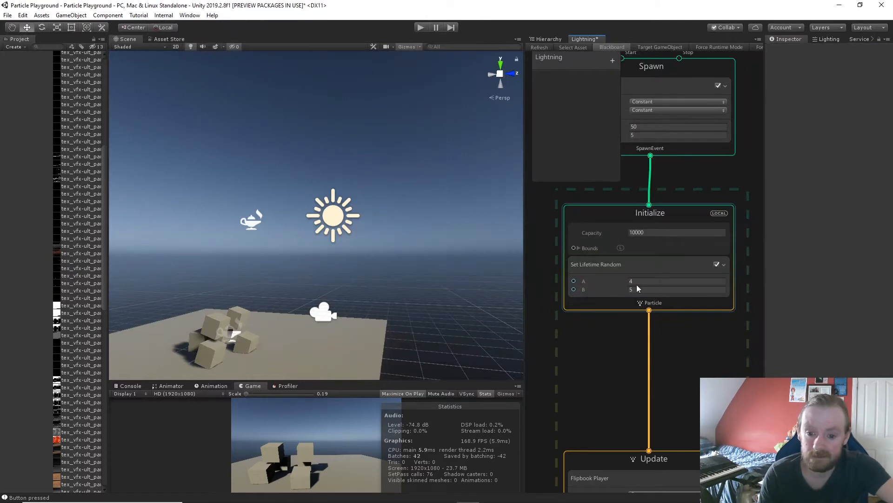
- Add a Set Velocity block to the Initialize context below Set Lifetime Random
click(628, 215)
key(space)
text(se)
text(velo)
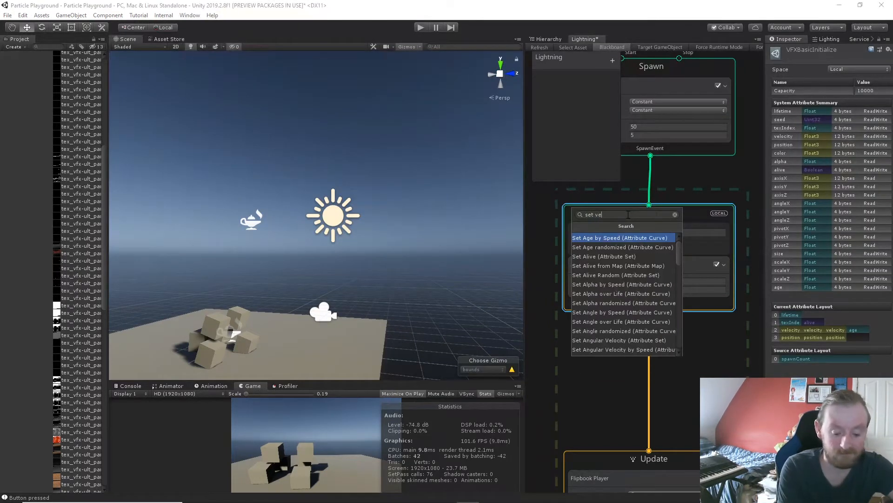
key(Down)
key(Down)
key(Down)
key(Down)
key(Down)
key(Down)
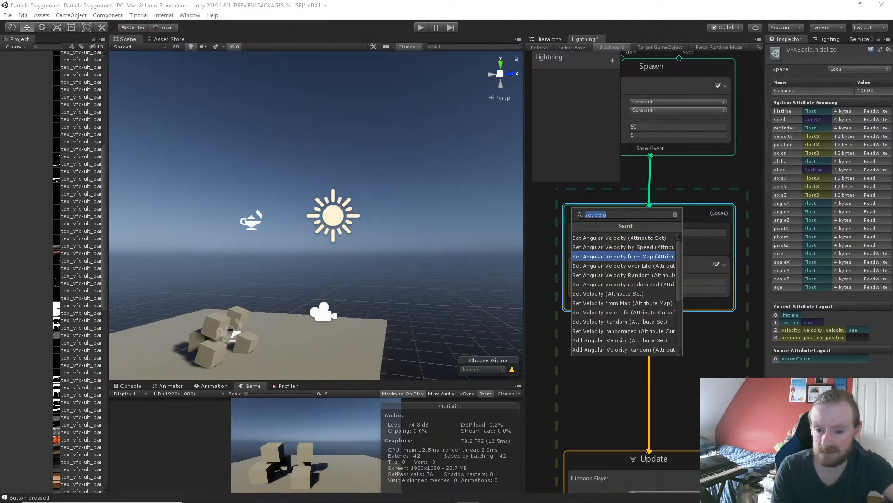
key(Return)
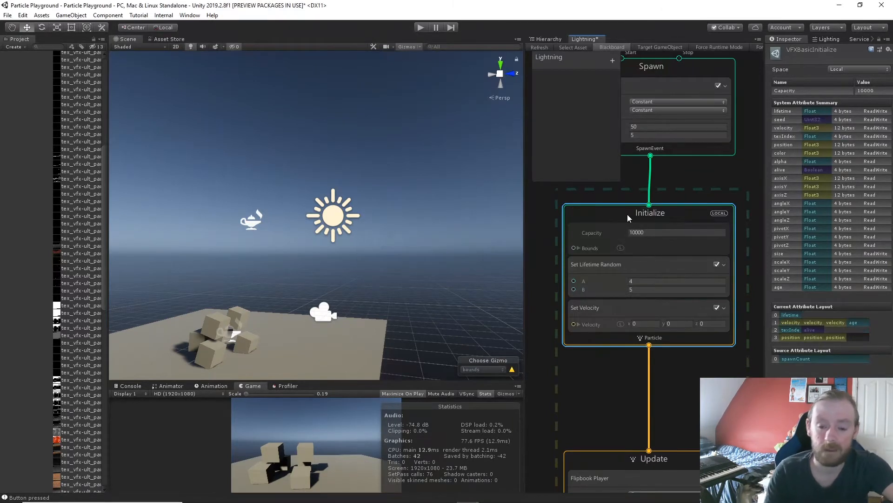
- Try a Y velocity of -5 in the Set Velocity block, check the scene, and lower it to about -10.14
click(686, 322)
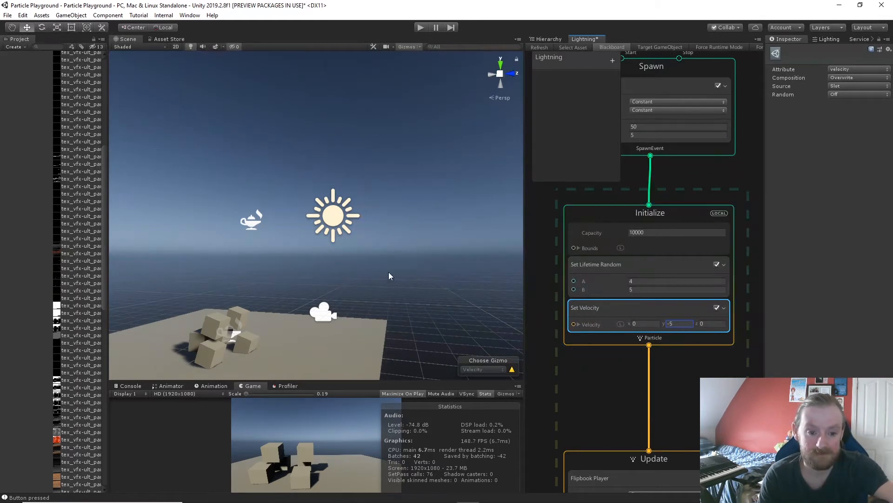
alt+drag(389, 275, 344, 290)
right_drag(343, 290, 327, 305)
key(s)
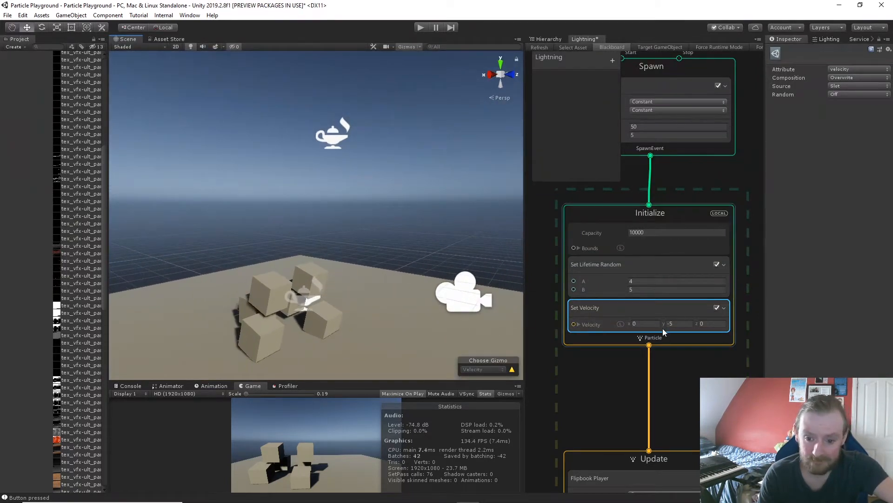
drag(663, 322, 624, 322)
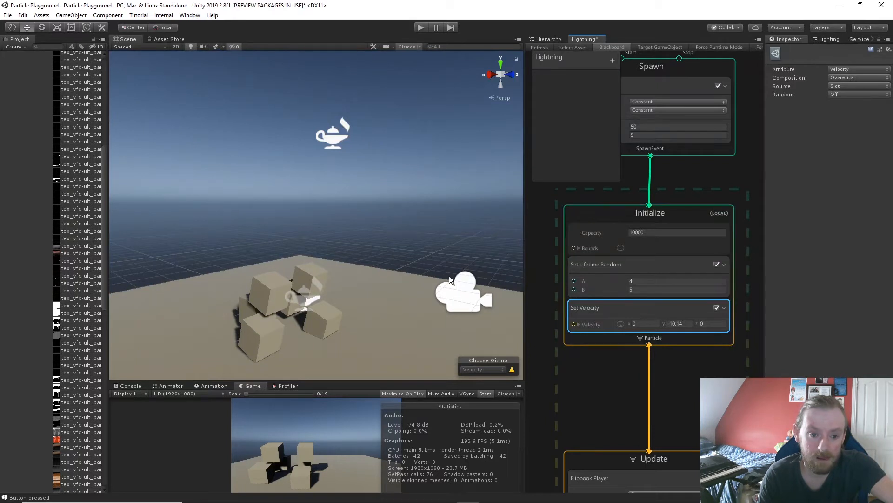
- Select the Lightning effect in the scene and raise it to a Y position of about 13.25
key(d)
right_drag(401, 276, 315, 256)
click(379, 209)
drag(379, 169, 377, 52)
right_drag(404, 313, 376, 301)
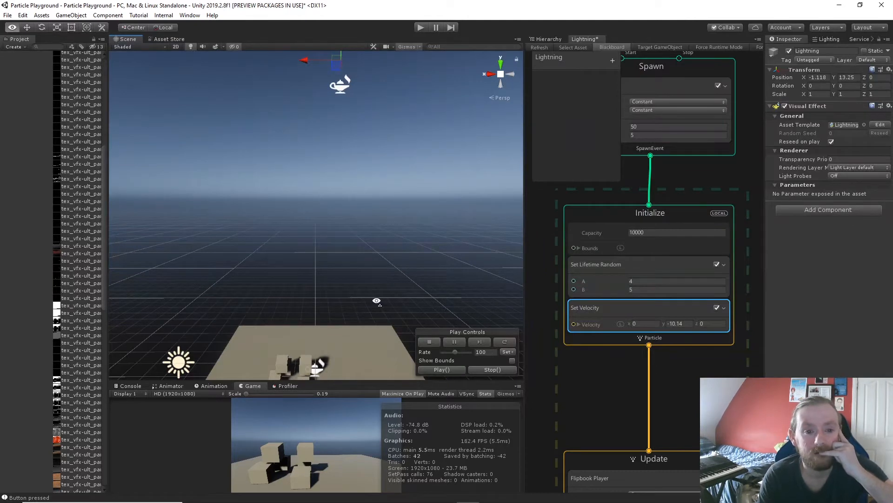
- Add a Collider (Plane) block to the Update context of the Lightning graph
right_drag(377, 300, 376, 339)
middle_drag(654, 439, 631, 446)
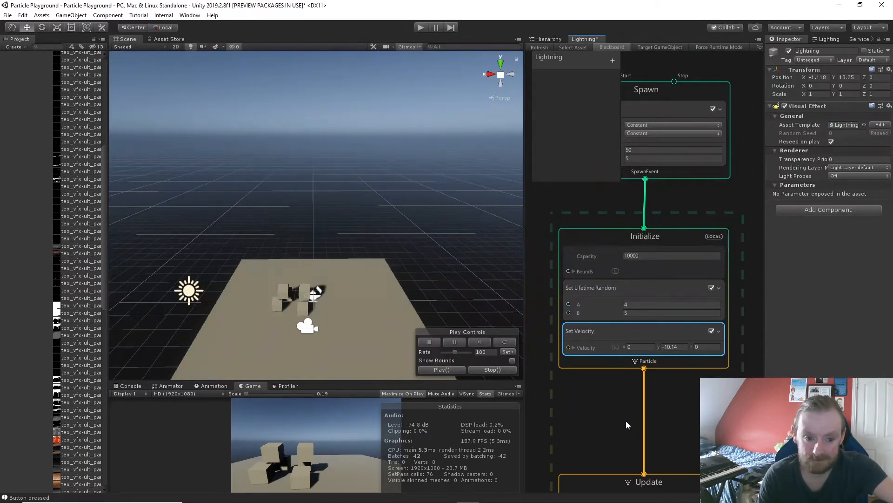
mouse_move(345, 254)
right_down()
mouse_move(355, 223)
mouse_move(357, 259)
mouse_move(355, 221)
mouse_move(353, 285)
mouse_move(358, 214)
mouse_move(359, 261)
right_up()
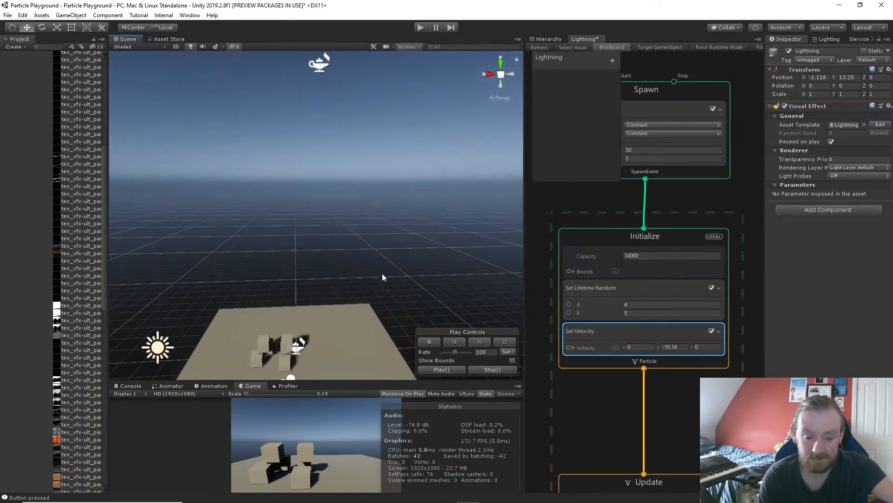
middle_drag(635, 432, 624, 260)
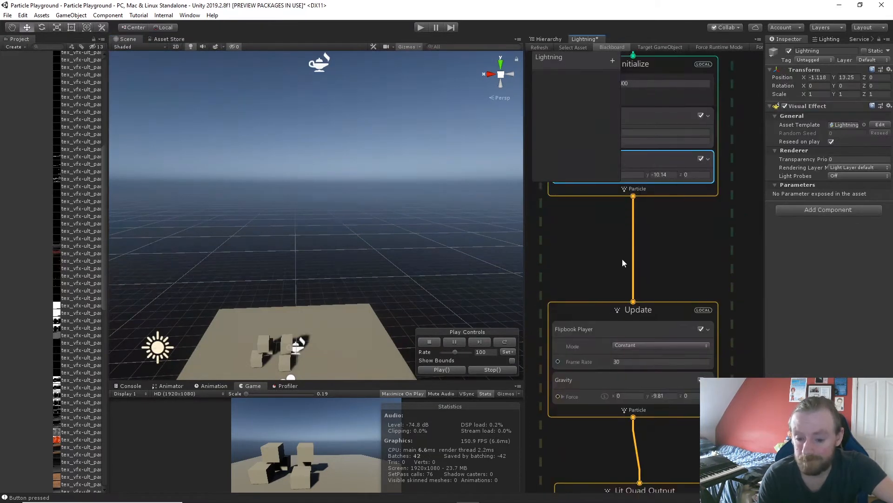
click(629, 313)
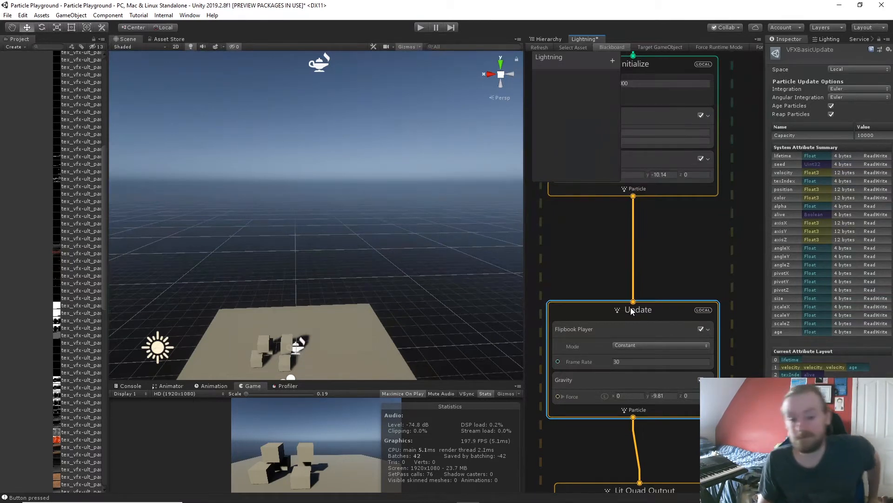
key(space)
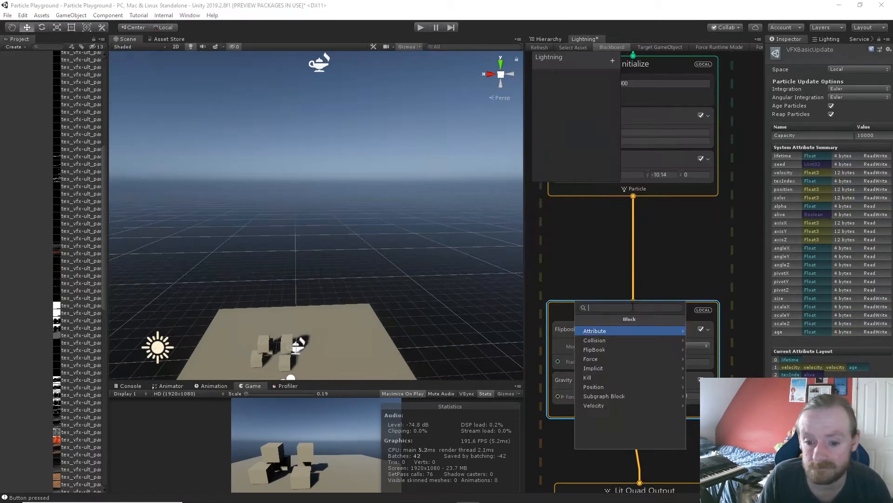
text(col)
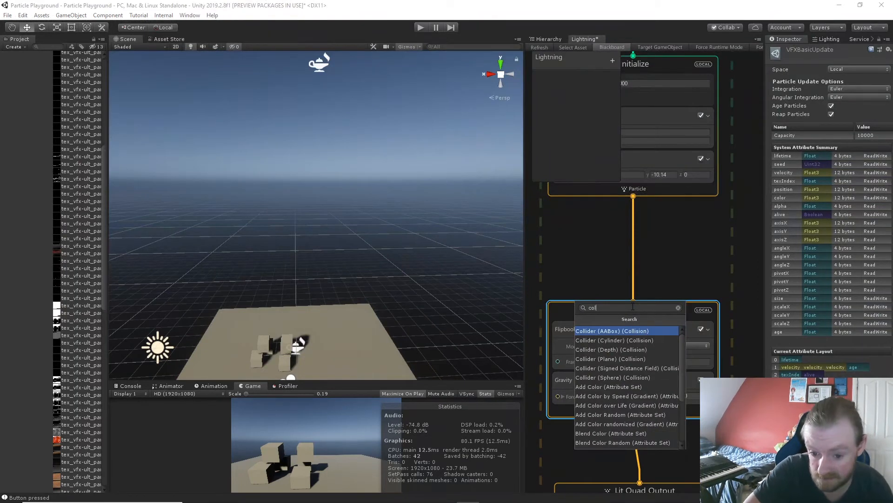
key(Down)
key(Down)
key(Down)
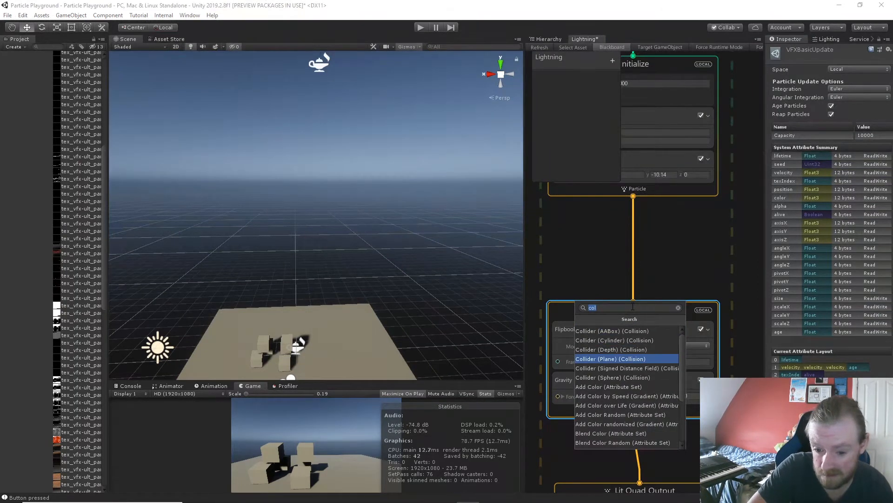
key(Return)
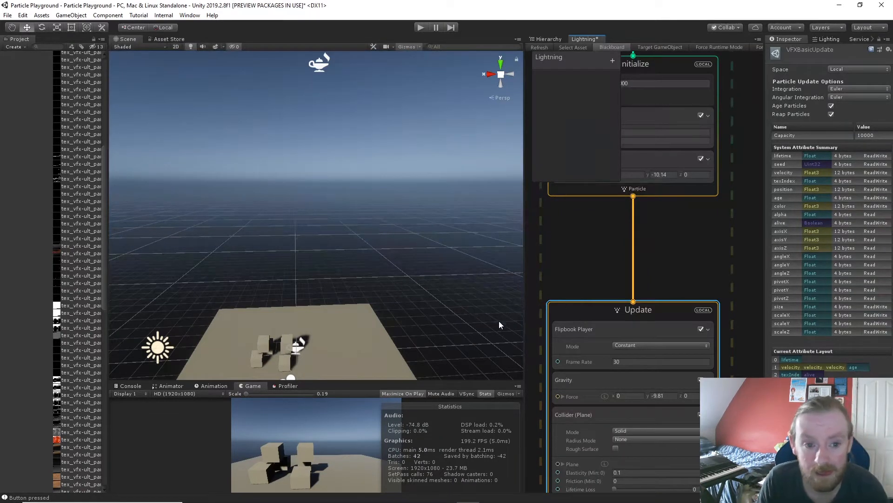
- Set the plane collider's elasticity to 0 and lifetime loss to 1, and reselect the Lightning effect in the scene
middle_drag(739, 374, 740, 253)
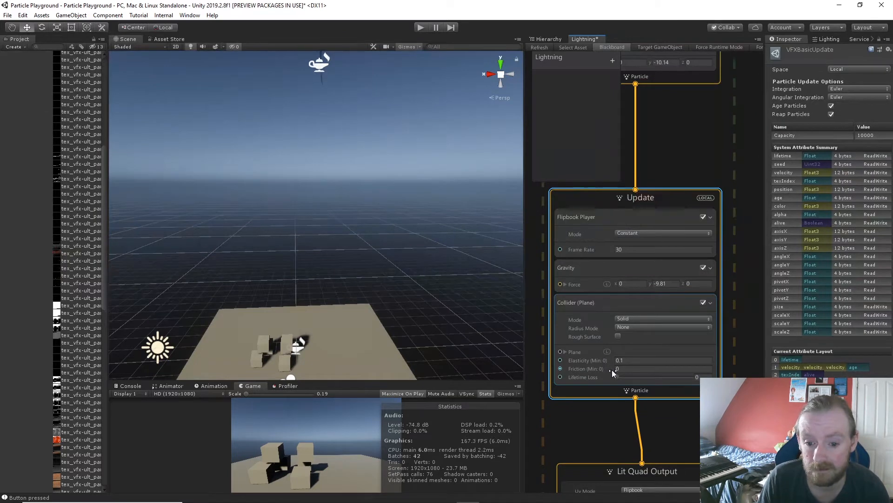
drag(612, 358, 697, 376)
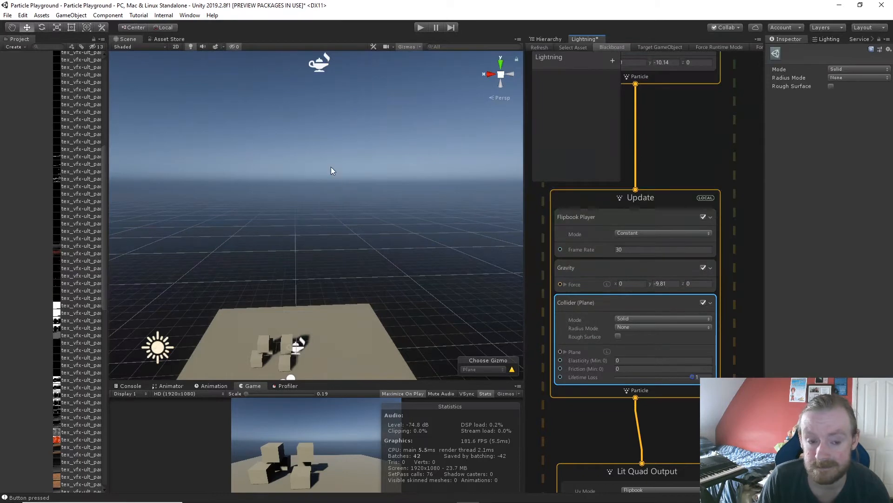
click(317, 68)
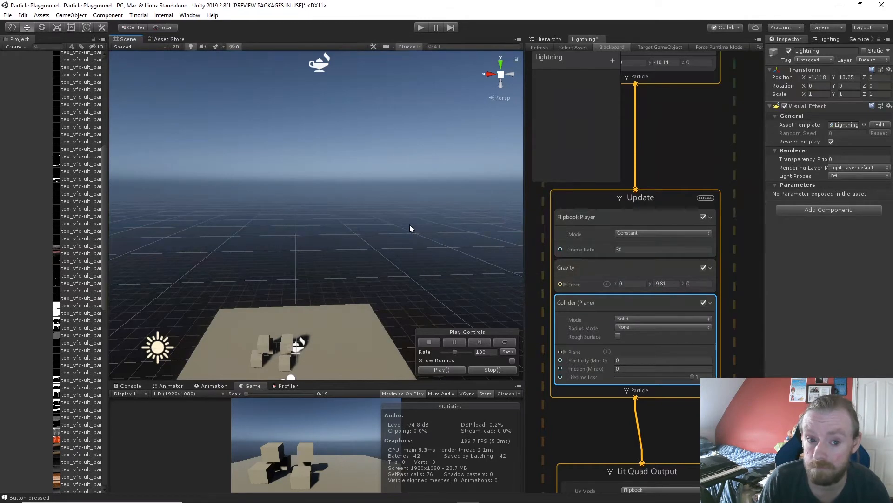
right_drag(410, 224, 399, 205)
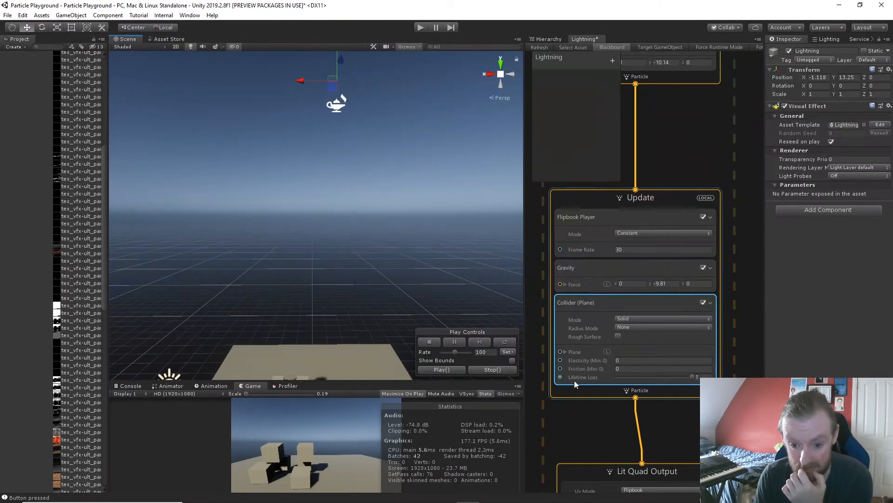
- Expand the collider's plane settings and lower the plane's Y position to -10.66
click(565, 352)
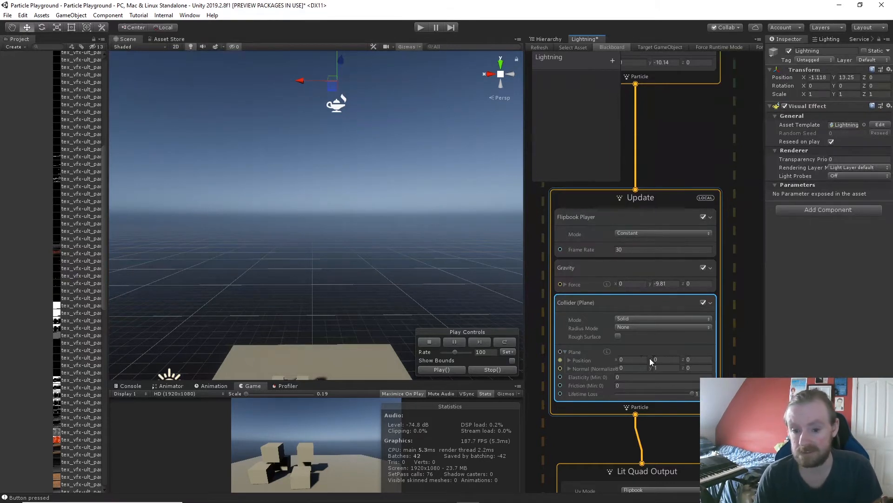
drag(653, 361, 502, 356)
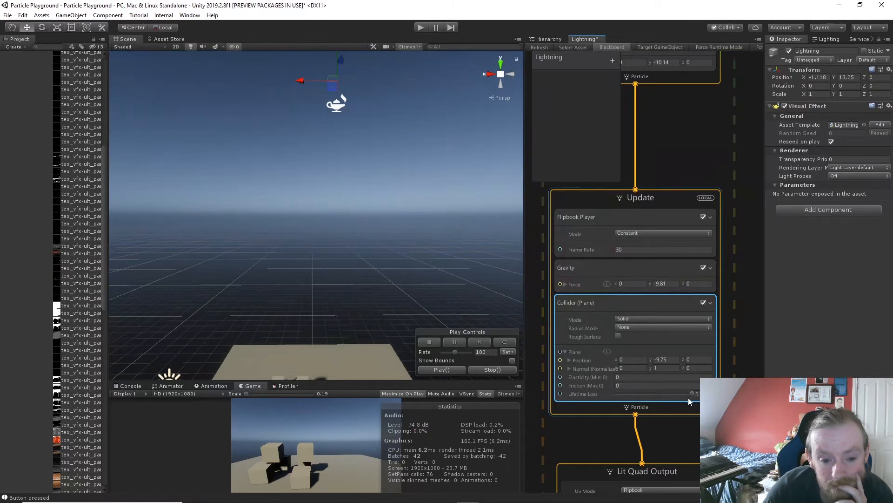
mouse_move(461, 272)
right_down()
mouse_move(463, 300)
mouse_move(462, 280)
right_up()
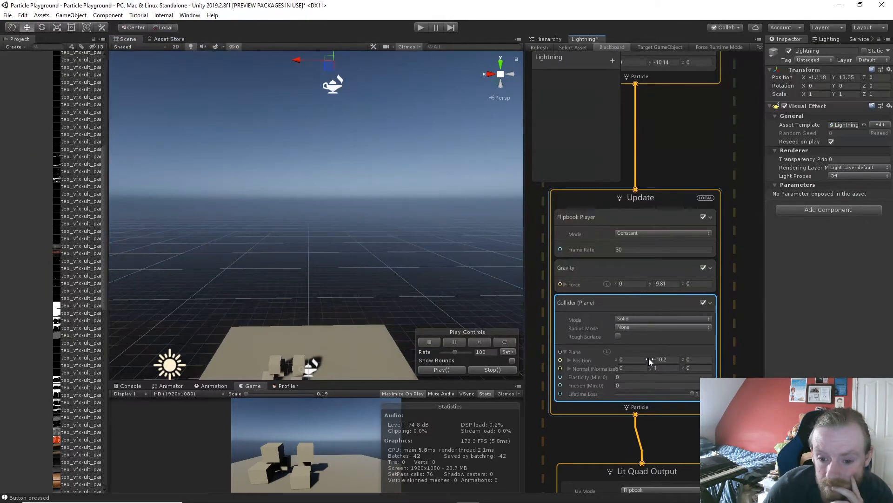
drag(649, 360, 647, 358)
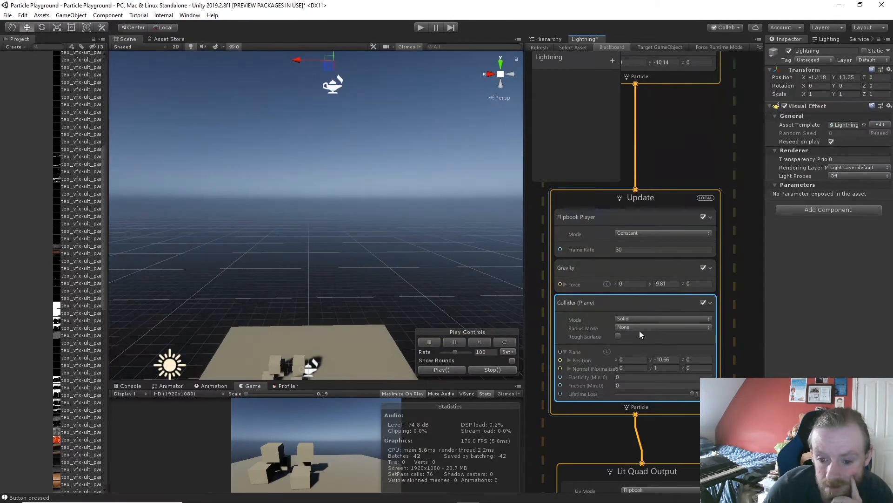
click(638, 329)
click(641, 328)
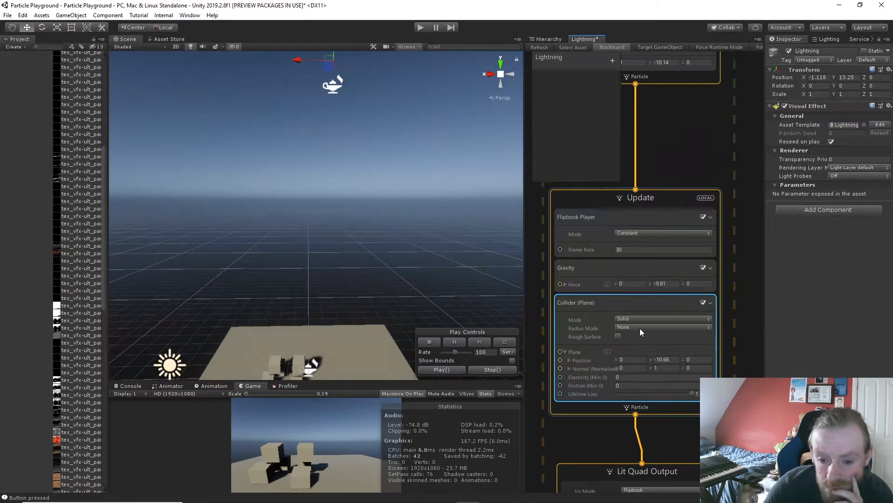
click(636, 319)
click(636, 318)
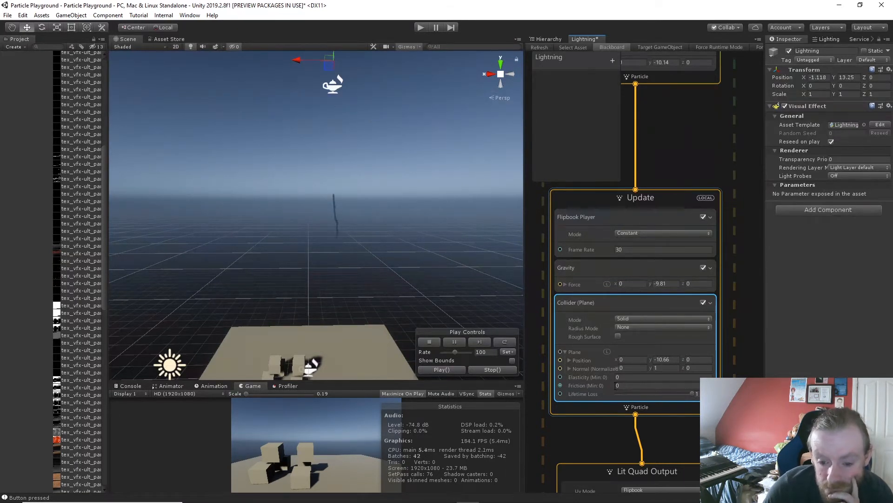
click(570, 361)
click(570, 361)
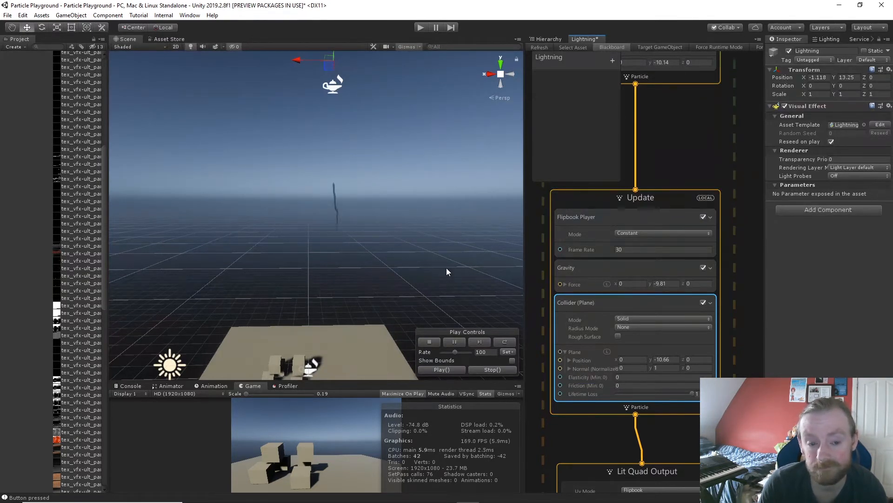
scroll(454, 263, down, 5)
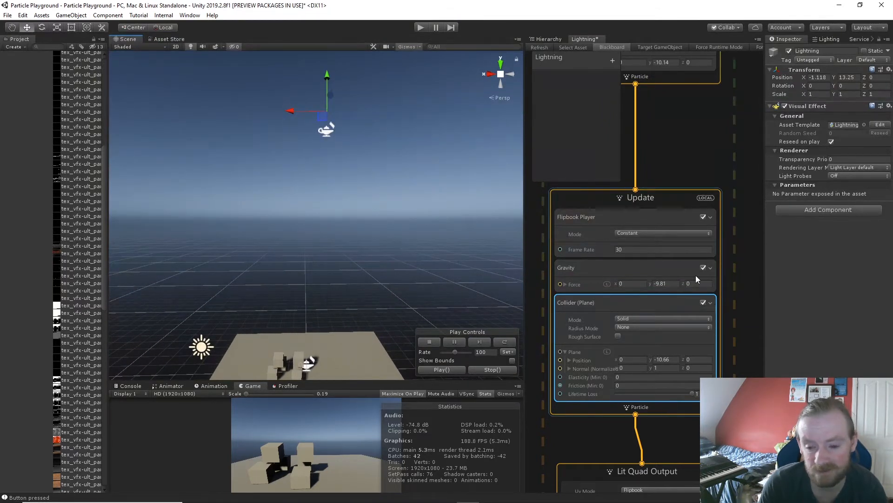
- Change the Set Color block in the Lit Quad Output to a bright blue with RGB 2, 68, 255
middle_drag(703, 162, 678, 376)
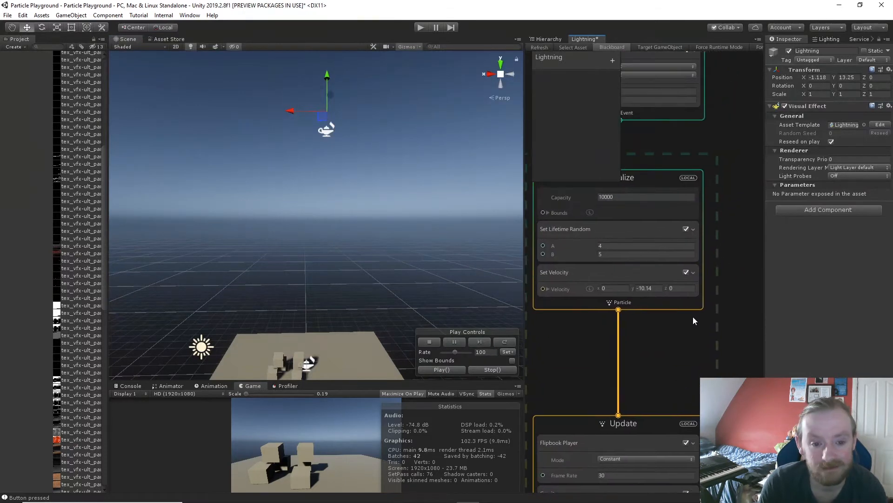
middle_drag(727, 156, 726, 65)
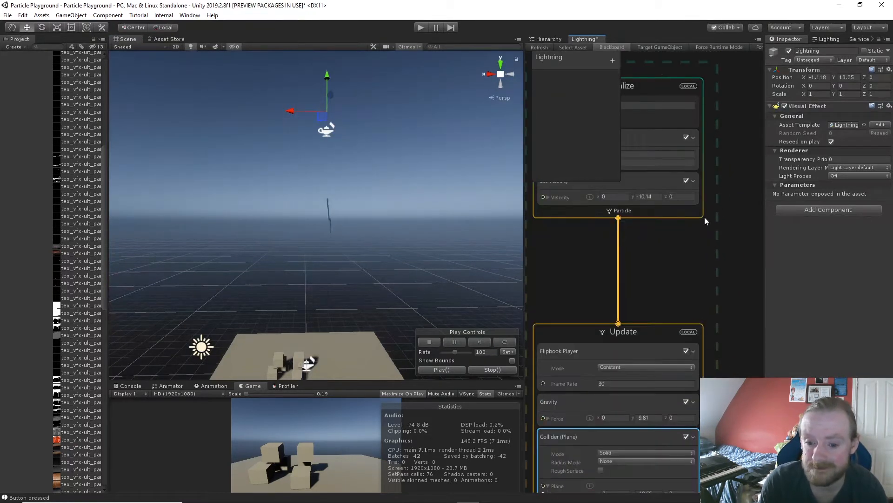
middle_drag(712, 343, 728, 186)
middle_drag(738, 336, 731, 195)
middle_drag(724, 279, 714, 196)
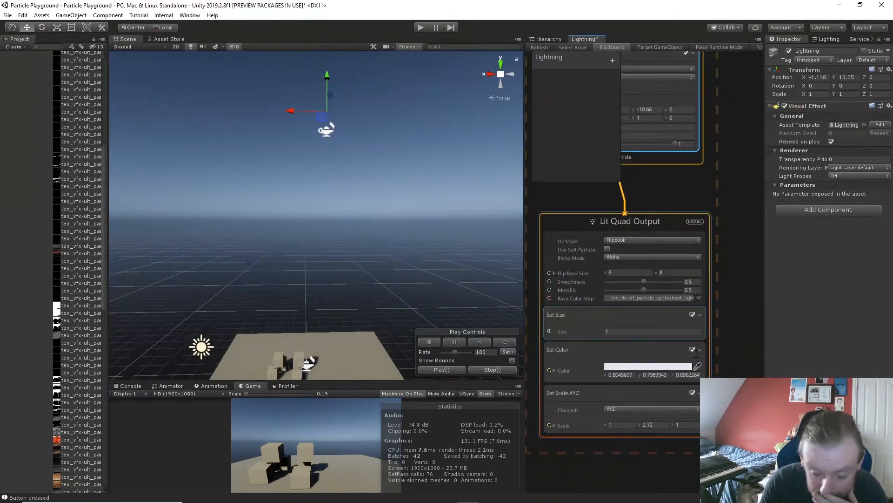
click(660, 366)
click(77, 65)
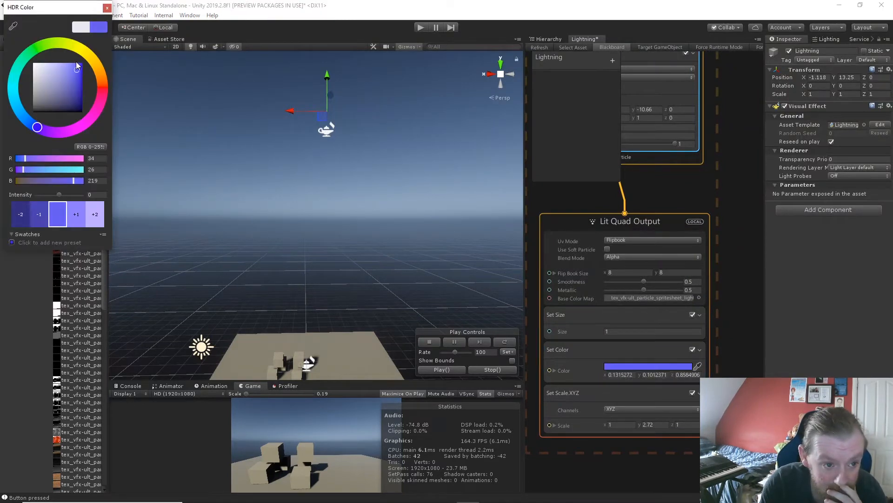
click(76, 62)
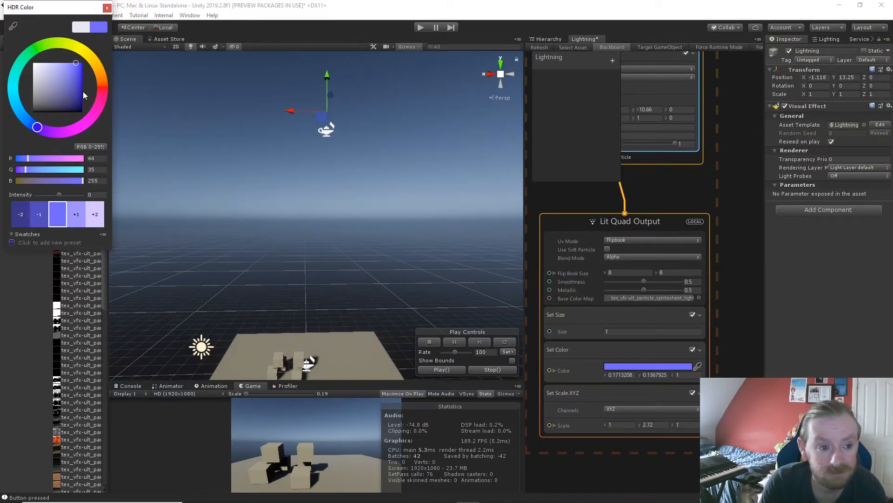
drag(62, 90, 60, 80)
drag(37, 126, 26, 119)
drag(57, 90, 83, 57)
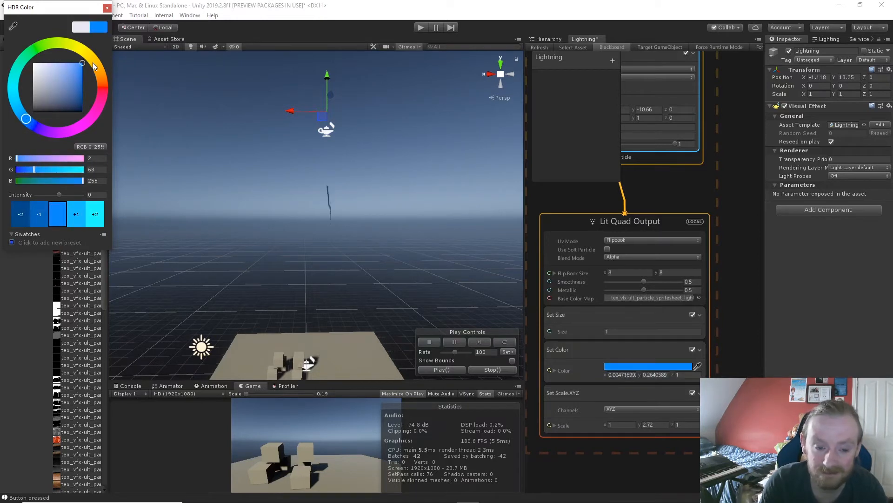
click(107, 8)
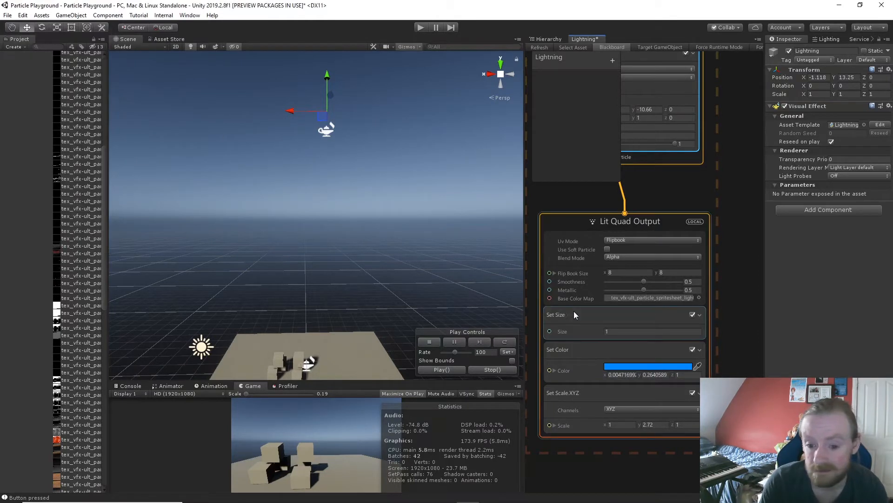
- Adjust the Y scale in the Set Scale XYZ block of the Lit Quad Output
click(554, 370)
click(555, 370)
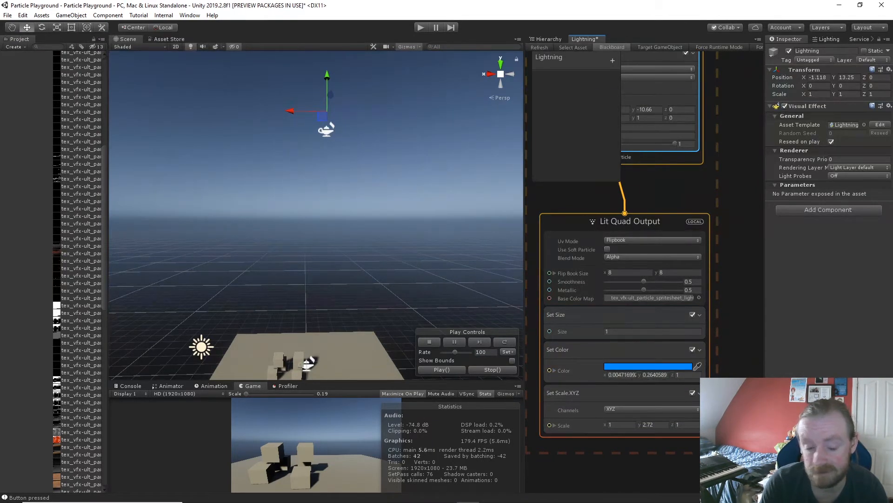
drag(641, 424, 654, 424)
- Set the frame rate of the Flipbook Player in the Update context to 60
middle_drag(728, 270, 704, 394)
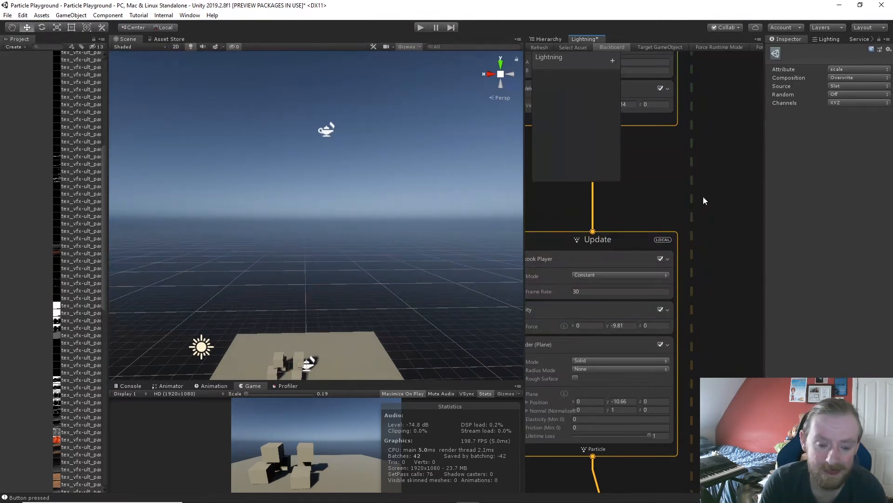
middle_drag(703, 199, 767, 476)
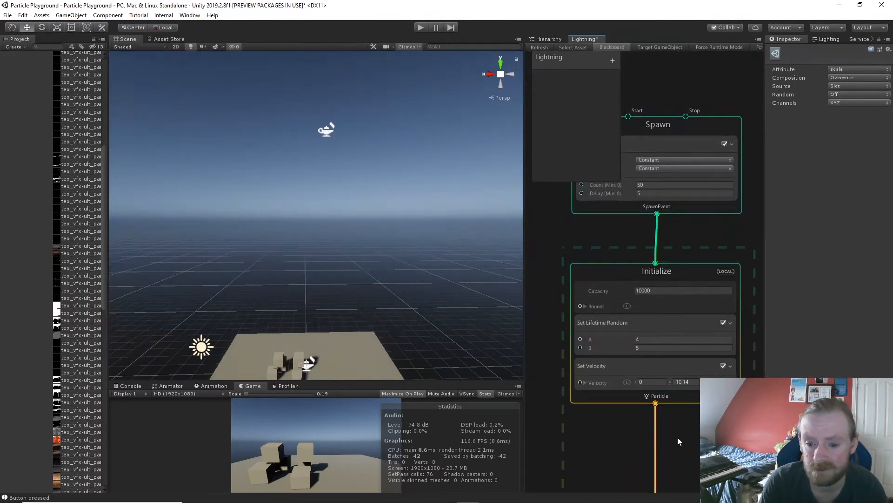
middle_drag(678, 436, 679, 406)
middle_drag(680, 326, 669, 215)
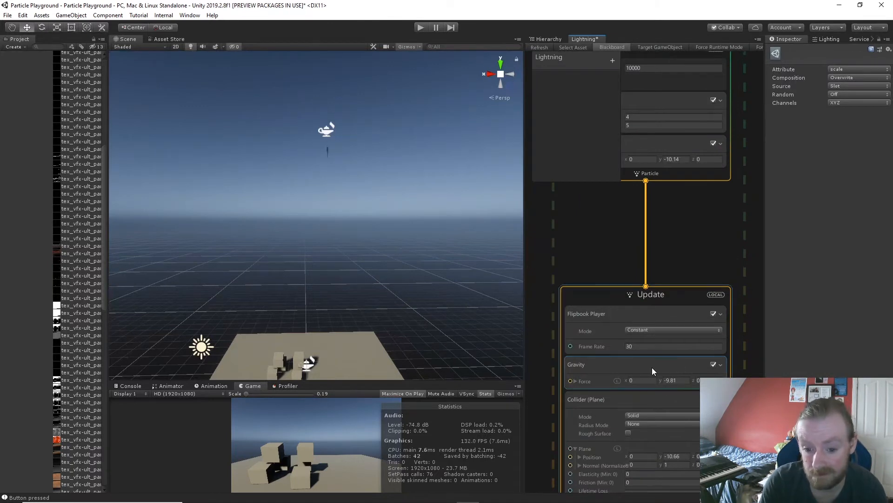
click(644, 347)
text(60)
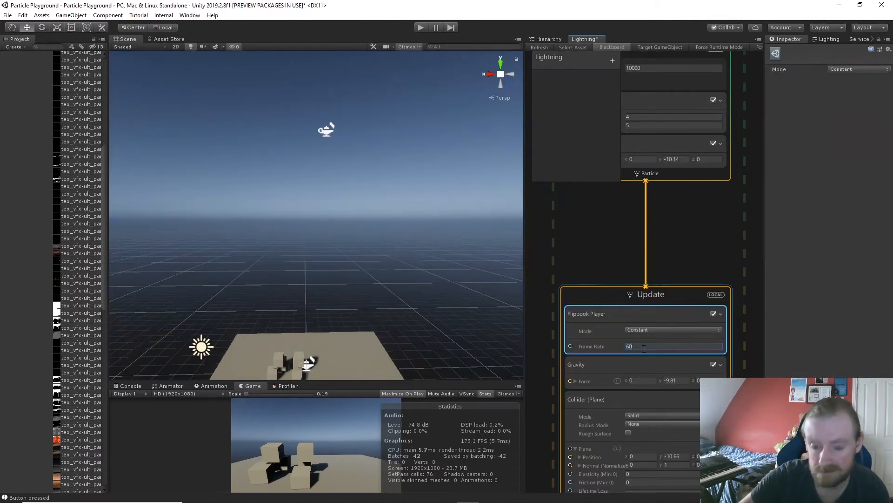
click(680, 246)
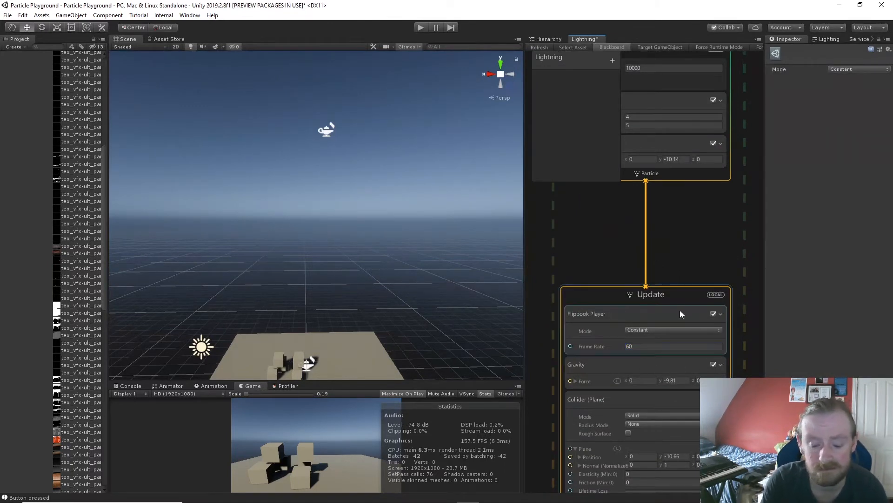
click(677, 330)
click(675, 270)
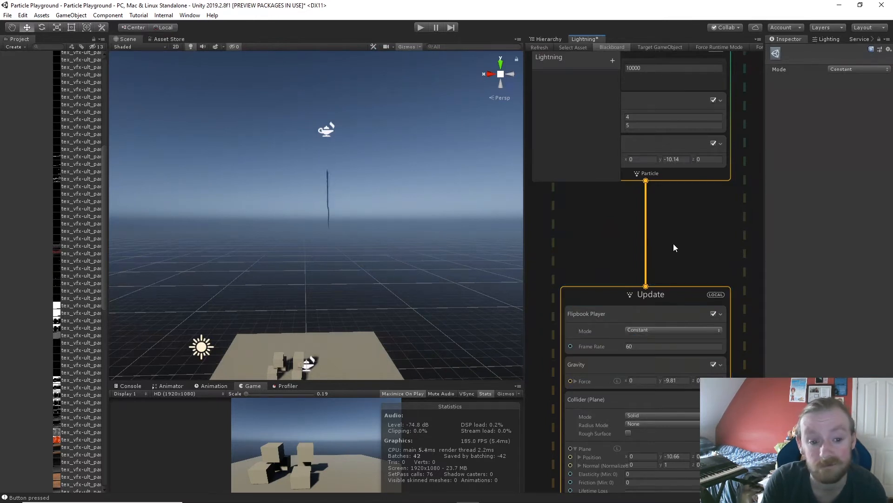
middle_drag(754, 343, 744, 215)
middle_drag(742, 281, 743, 288)
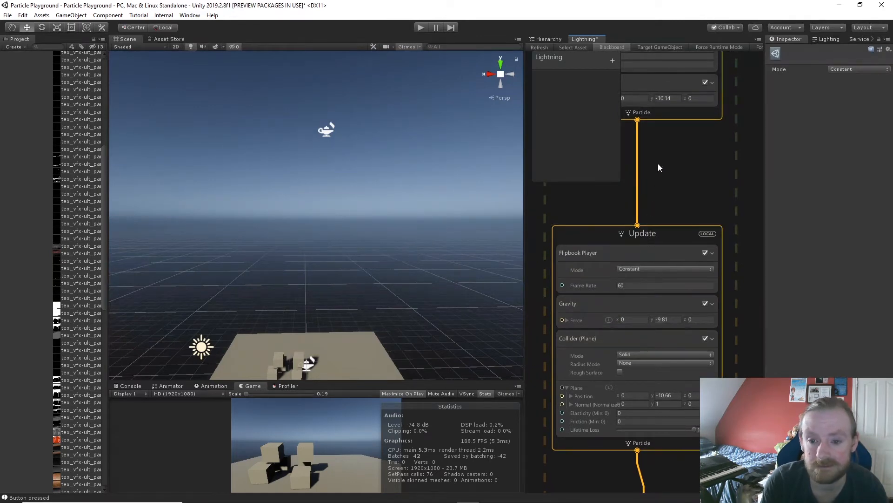
- Set the Periodic Burst count in the Spawn context to 500
middle_drag(660, 179, 684, 401)
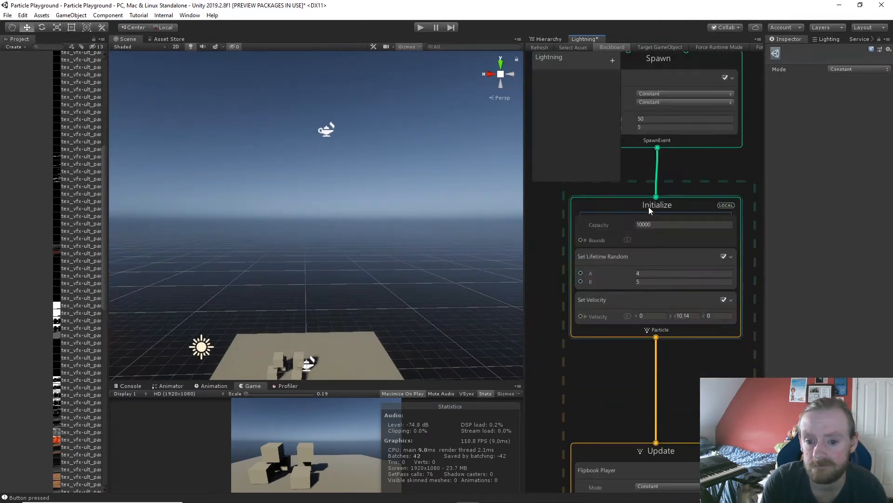
middle_drag(645, 185, 666, 320)
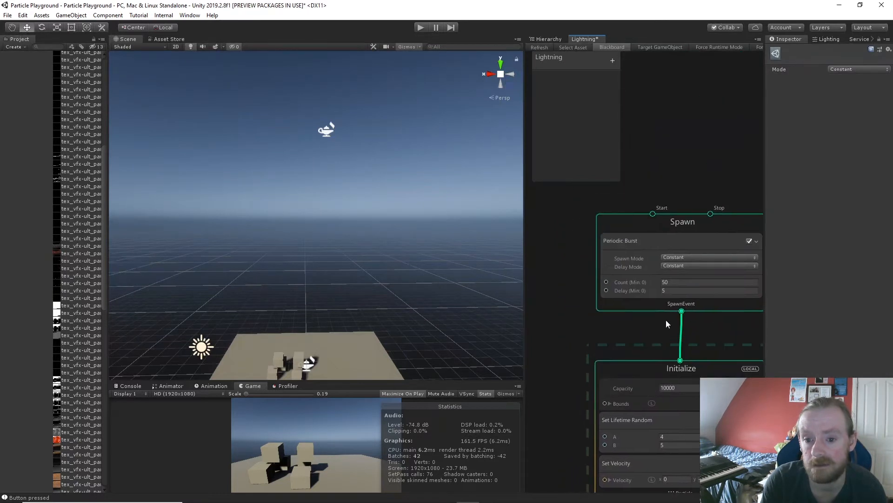
click(677, 282)
text(100)
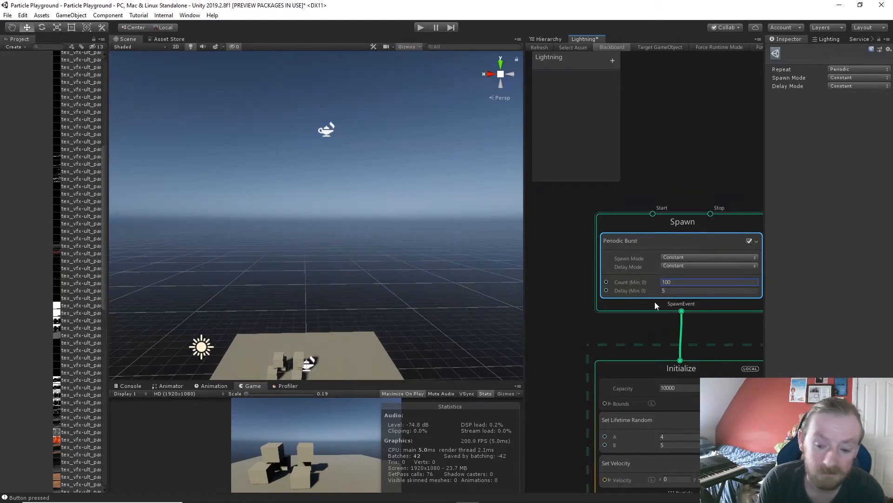
click(678, 282)
text(500)
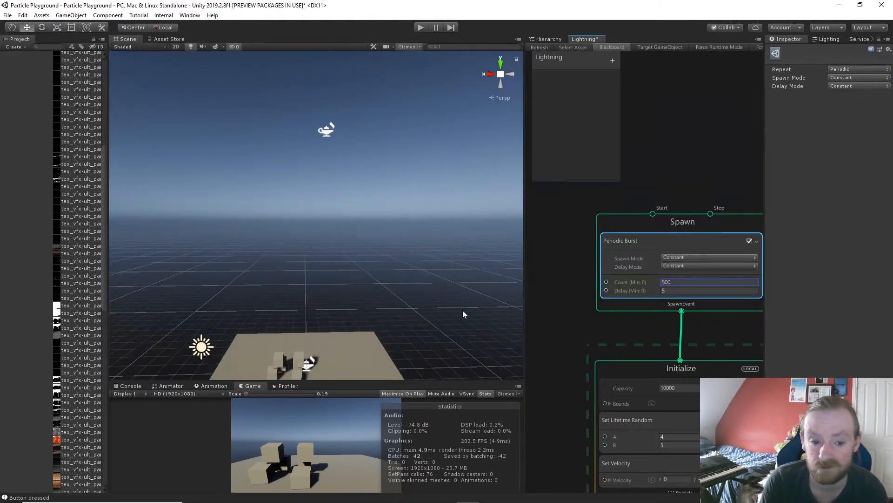
- Change the Blend Mode of the Lit Quad Output from Alpha to Additive
right_drag(472, 316, 476, 297)
right_drag(452, 332, 446, 358)
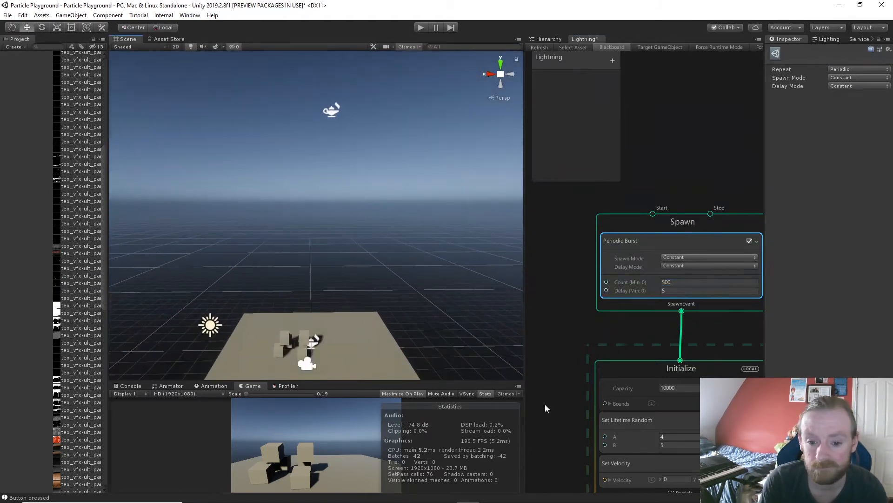
middle_drag(557, 419, 575, 273)
middle_drag(575, 387, 564, 186)
middle_drag(571, 428, 570, 147)
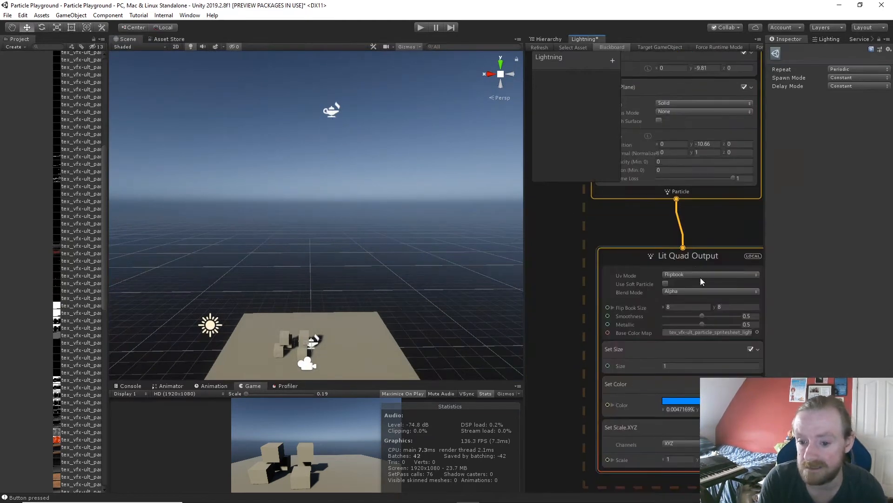
click(700, 291)
click(694, 299)
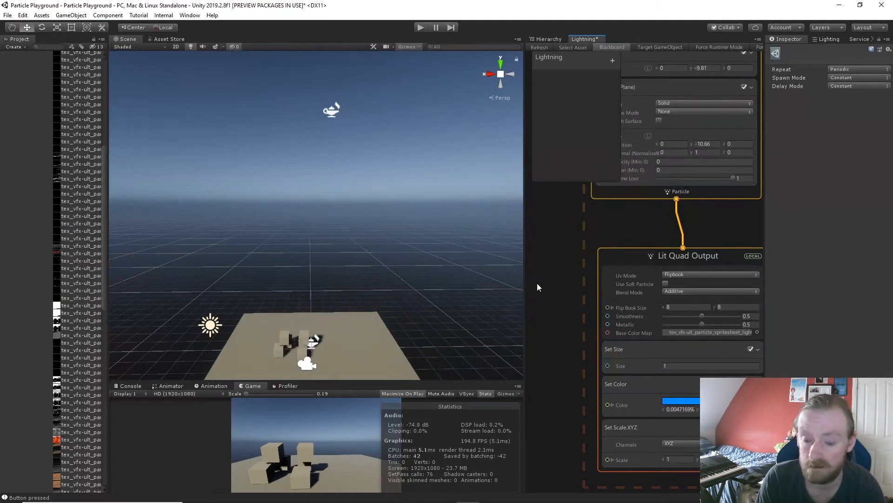
- Adjust the Set Color block's blue to full saturation with RGB 0, 67, 255
alt+drag(455, 278, 454, 247)
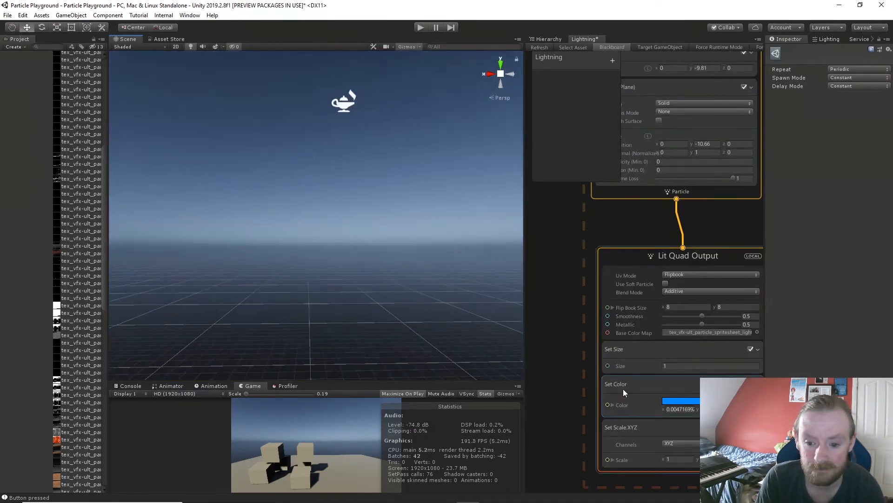
click(709, 400)
drag(58, 90, 89, 50)
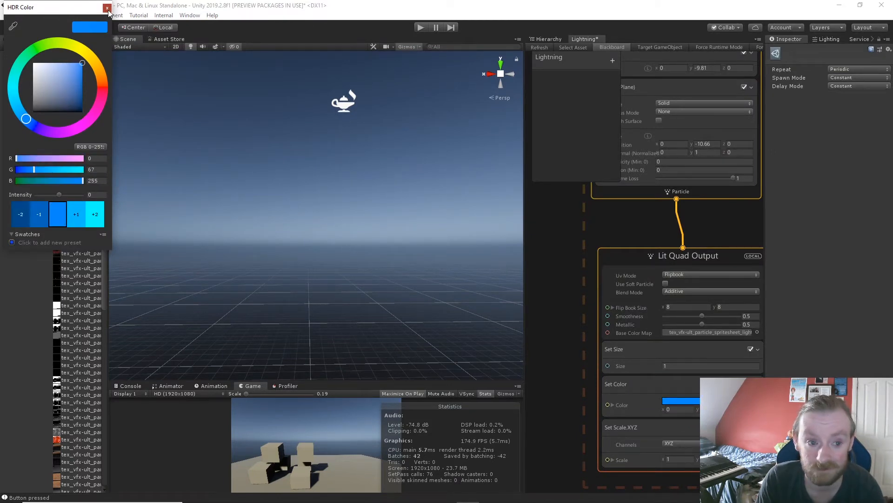
click(108, 7)
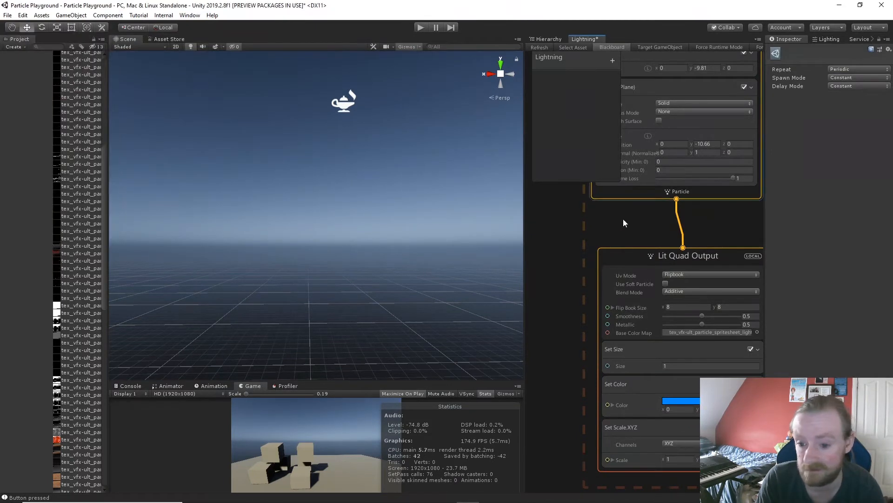
- Enable Use Soft Particle on the Lit Quad Output and set its Smoothness to 0 and Metallic to 1
click(668, 284)
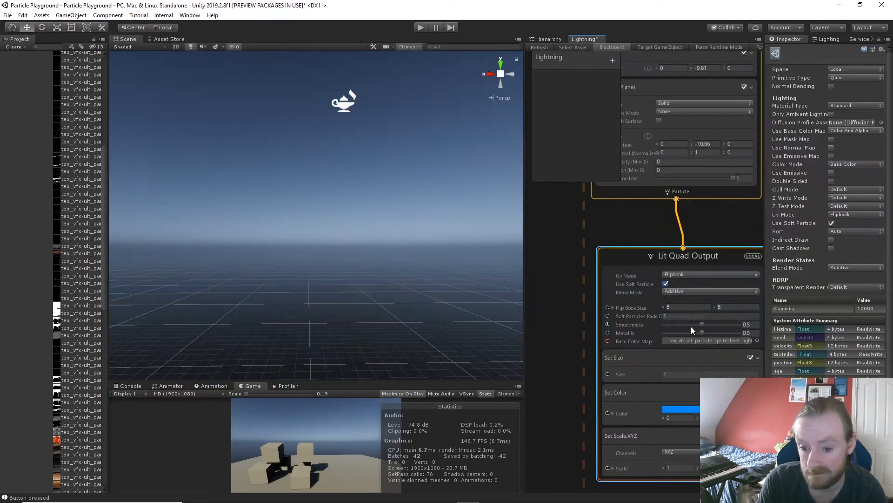
drag(701, 324, 785, 325)
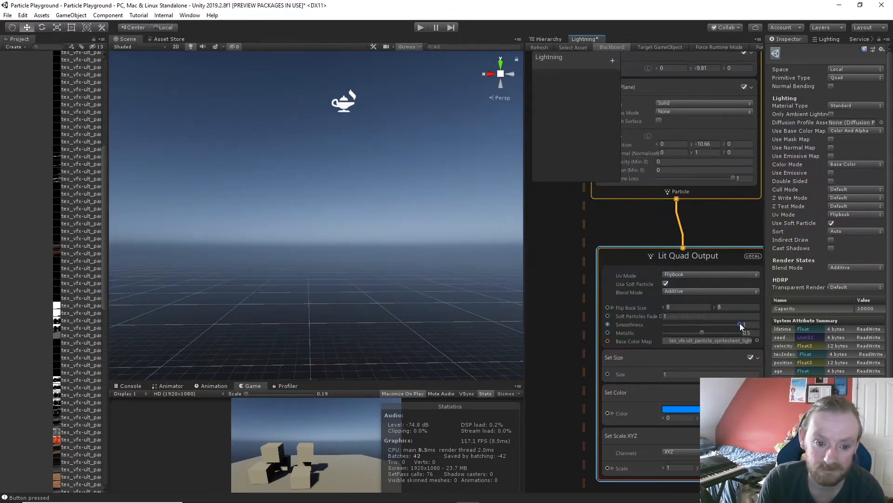
click(702, 333)
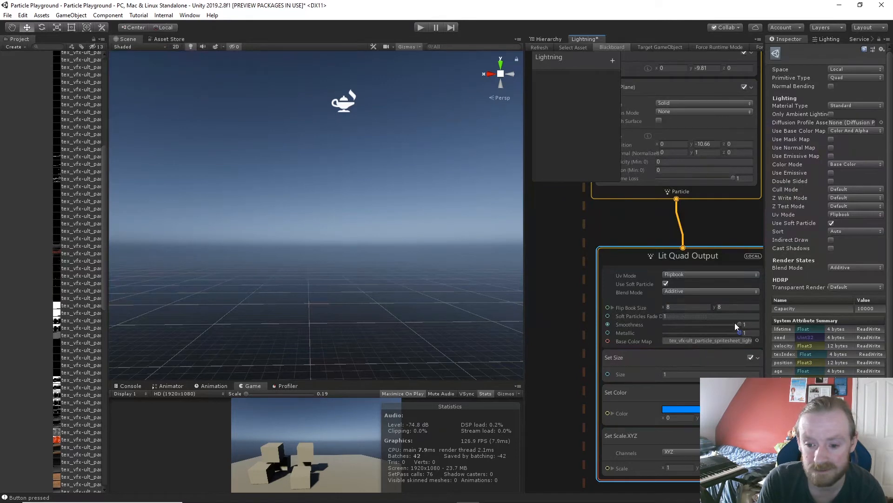
drag(740, 324, 645, 326)
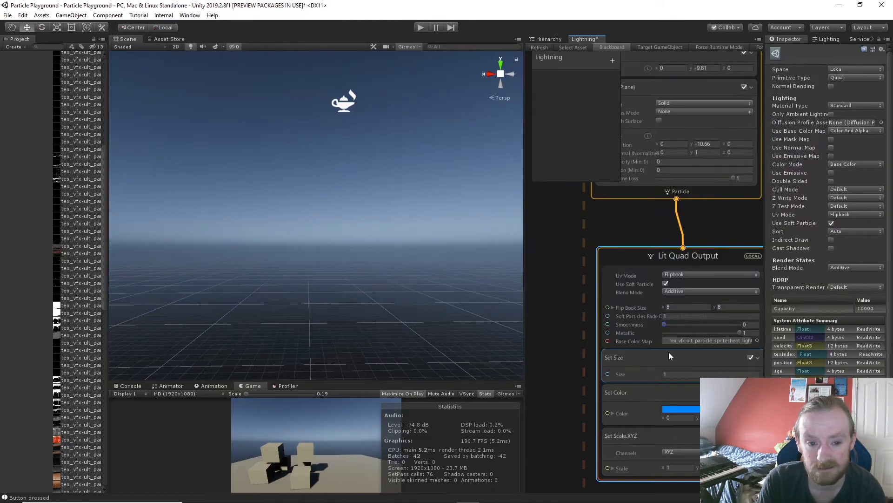
- Try an orange hue in the Set Color block and settle on light blue with RGB 0, 165, 255
click(679, 409)
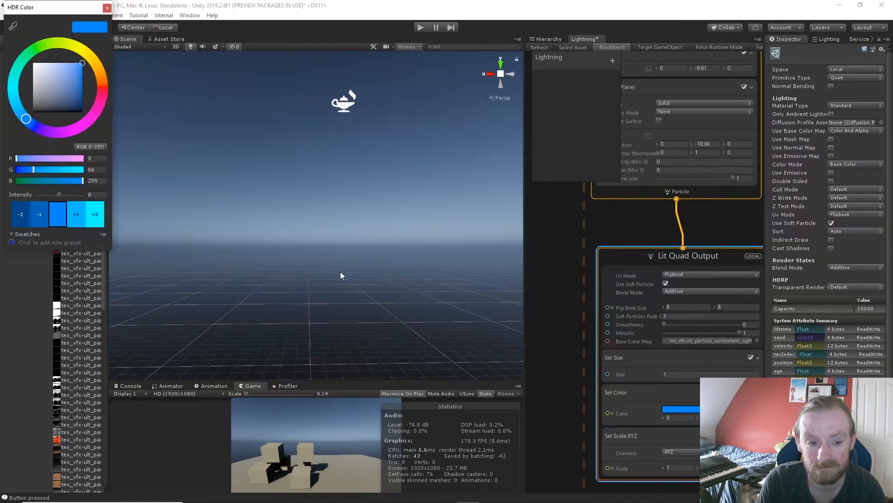
click(101, 78)
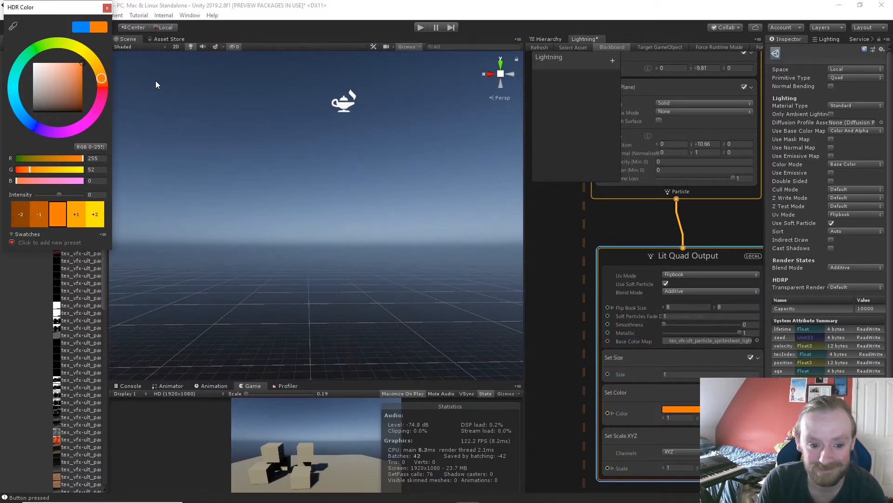
click(17, 104)
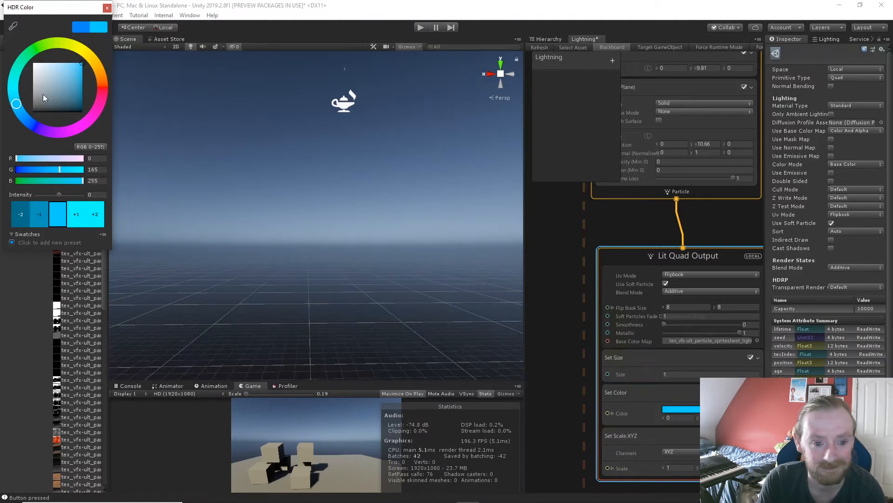
click(107, 8)
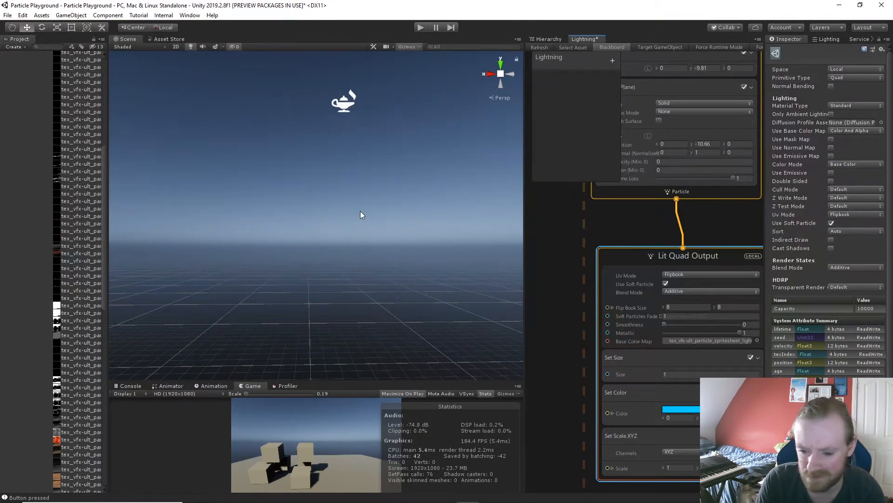
- Widen the lightning by raising the X scale in the Set Scale XYZ block to 9.12
mouse_move(371, 214)
right_down()
mouse_move(365, 247)
mouse_move(371, 215)
right_up()
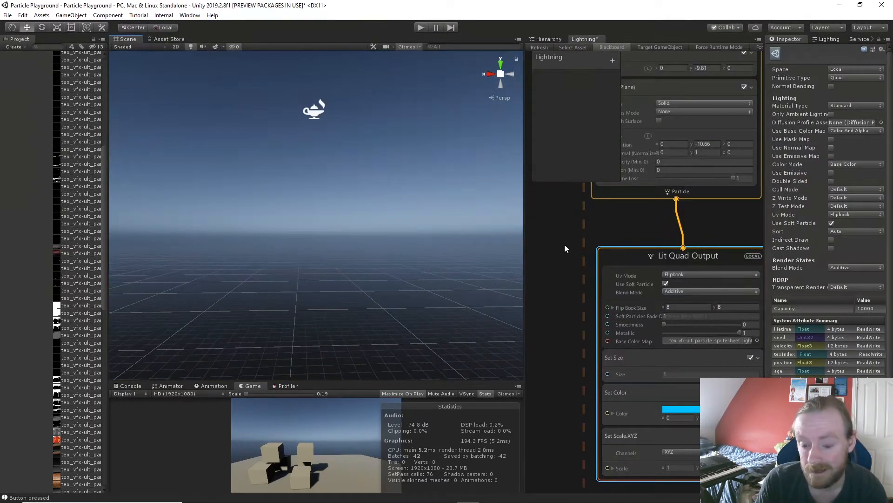
mouse_move(441, 235)
right_down()
mouse_move(429, 261)
mouse_move(439, 255)
mouse_move(429, 251)
right_up()
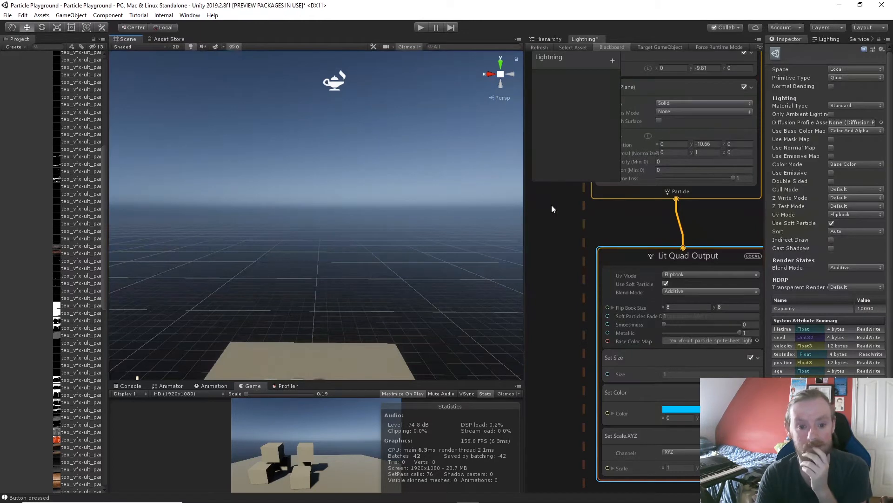
middle_drag(551, 205, 566, 429)
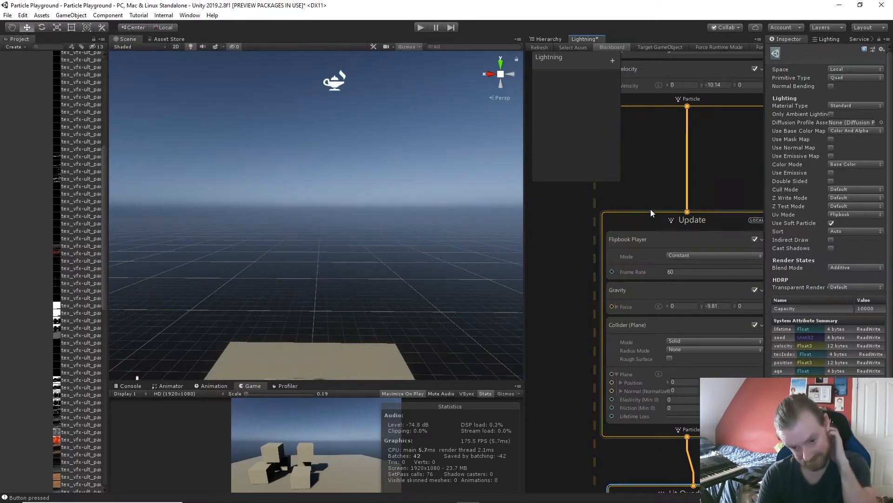
middle_drag(563, 376, 572, 252)
middle_drag(575, 324, 583, 243)
middle_drag(575, 380, 579, 288)
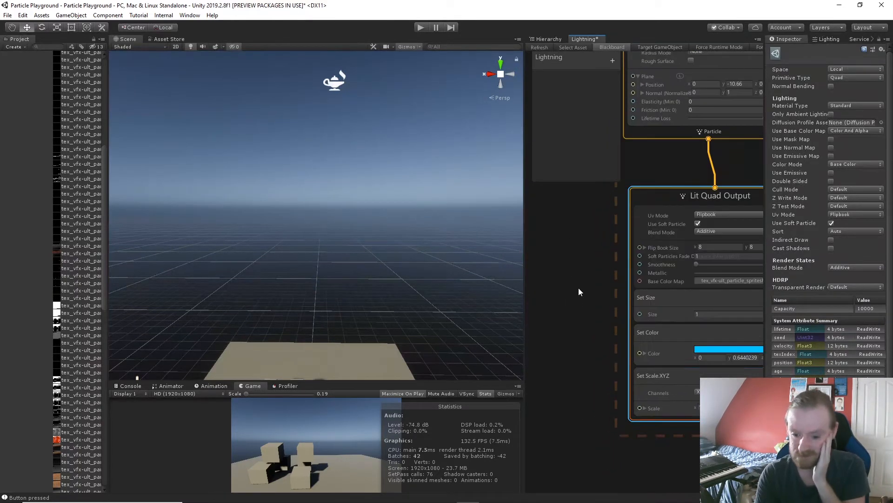
click(696, 403)
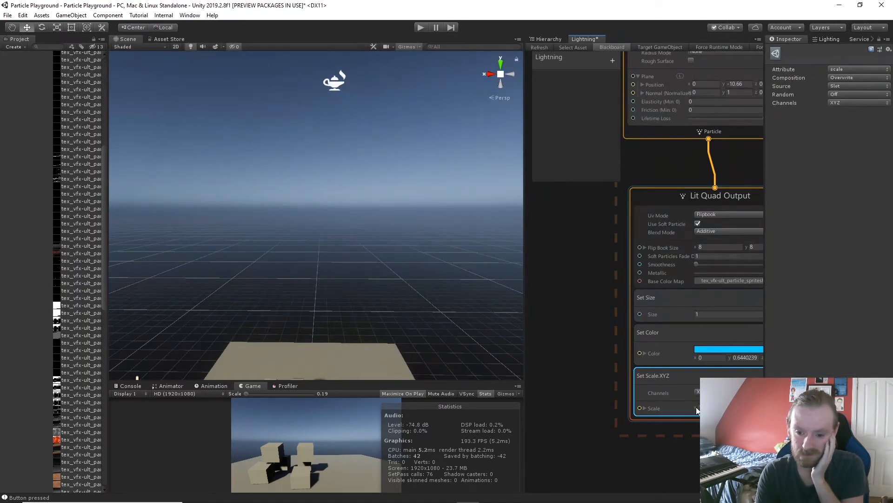
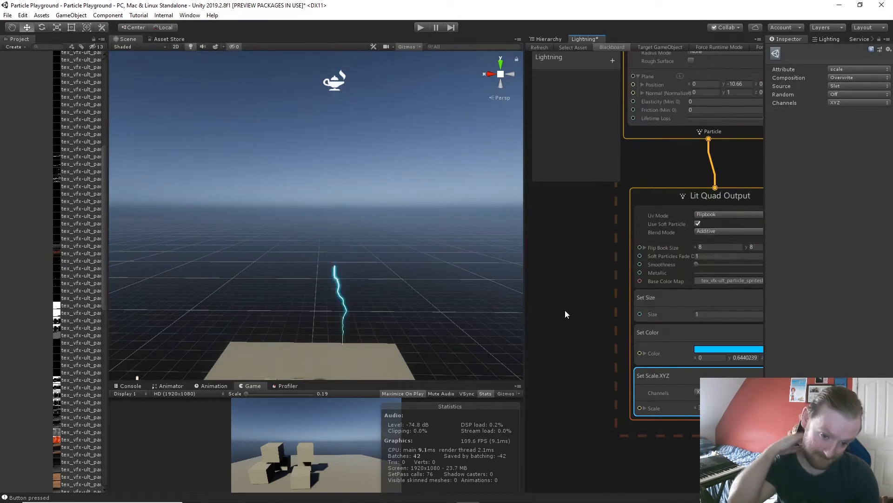
mouse_move(482, 287)
right_down()
mouse_move(480, 265)
mouse_move(480, 292)
right_up()
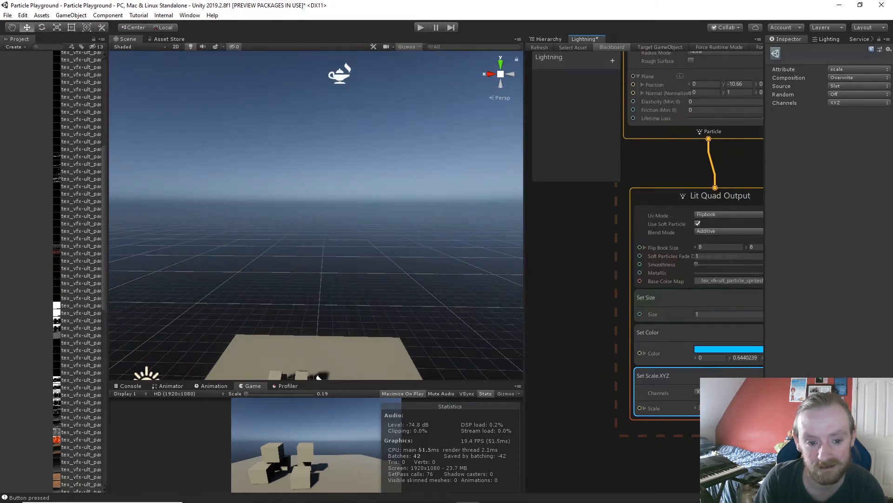
mouse_move(453, 300)
right_down()
mouse_move(452, 292)
mouse_move(451, 307)
mouse_move(457, 302)
right_up()
key(s)
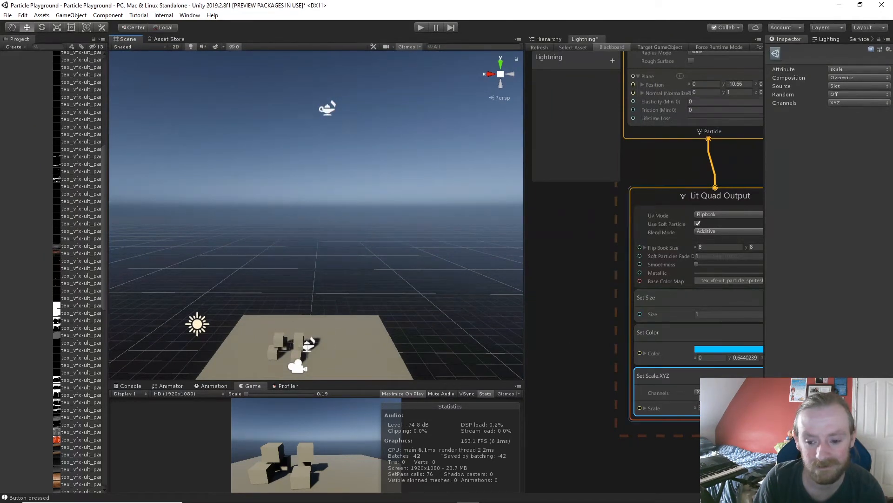
click(697, 408)
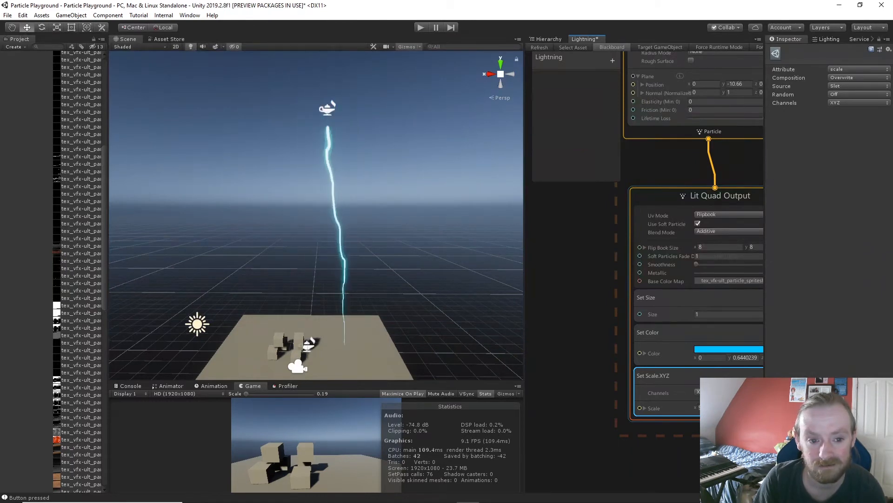
- Frame the blocks and the sky above them, align the Main Camera to this view, and enlarge the Game view
key(w)
right_drag(408, 327, 660, 277)
key(s)
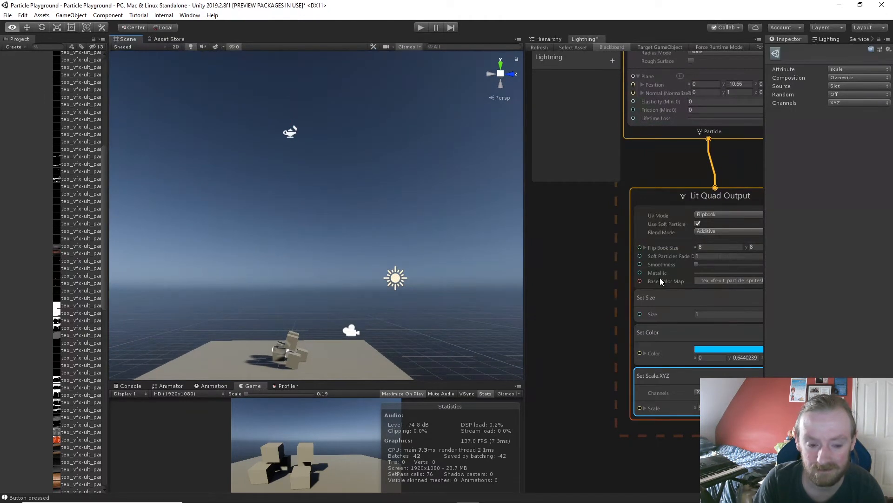
right_drag(659, 277, 424, 280)
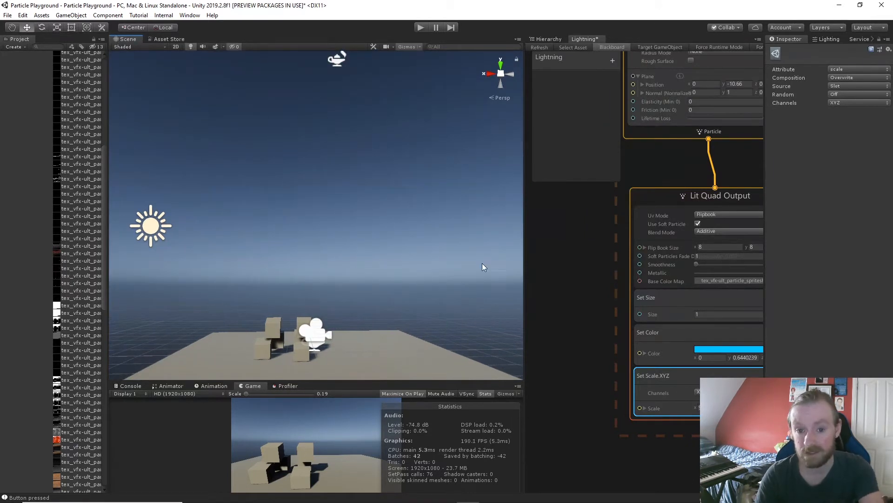
click(318, 333)
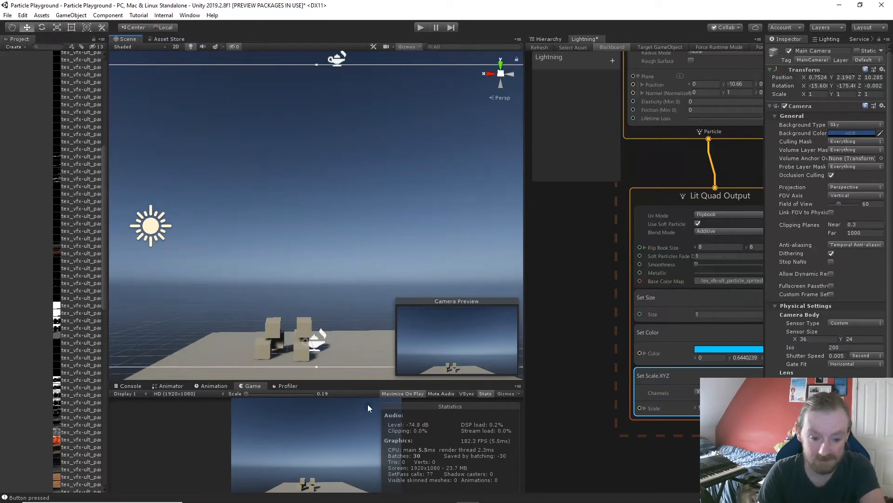
drag(357, 375, 358, 190)
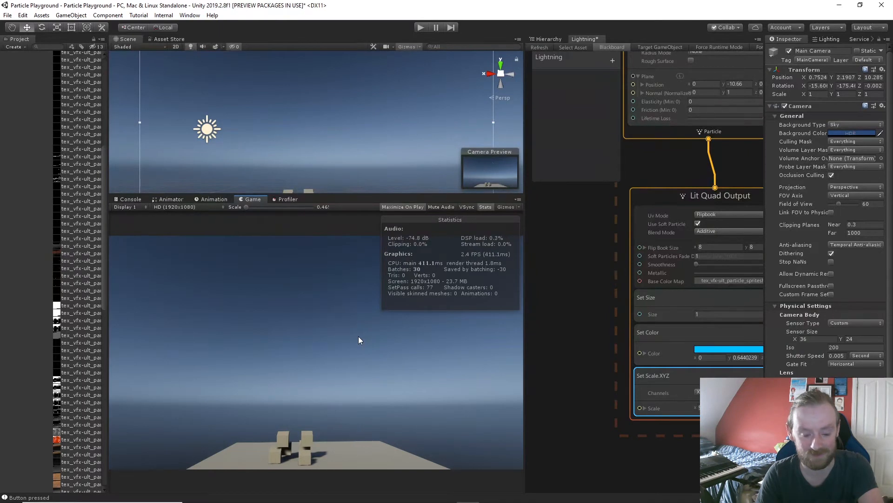
- Set the scale in the Lit Quad Output's Set Scale XYZ block to Y 5 and X 2
middle_drag(585, 395, 524, 349)
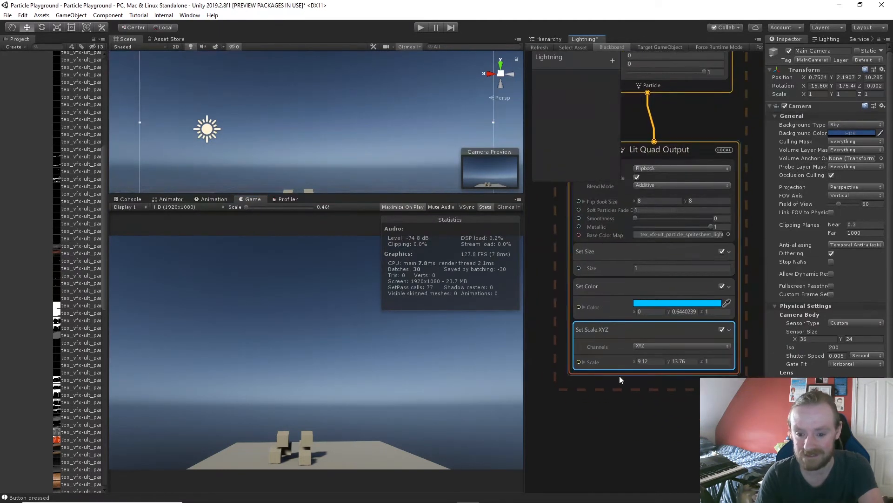
click(683, 361)
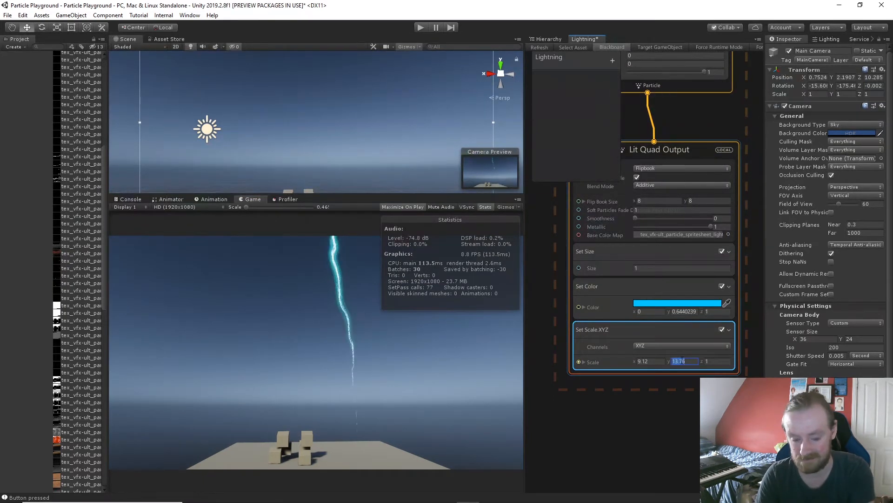
text(5)
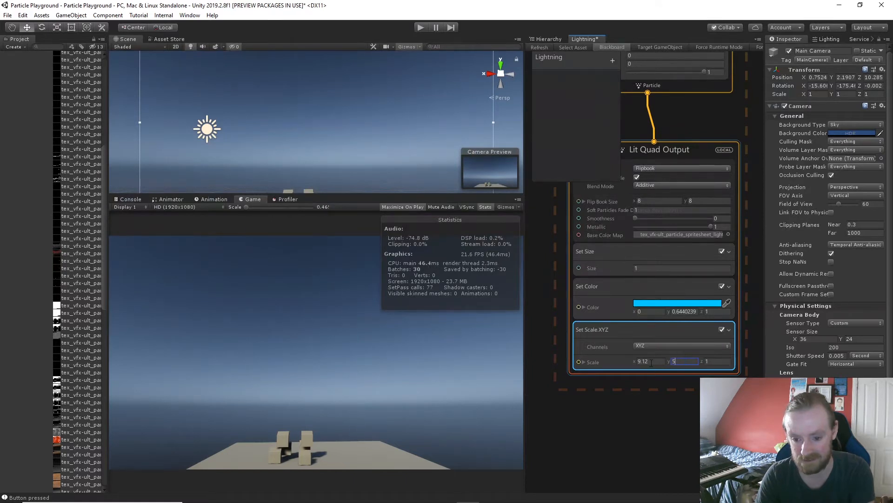
click(654, 361)
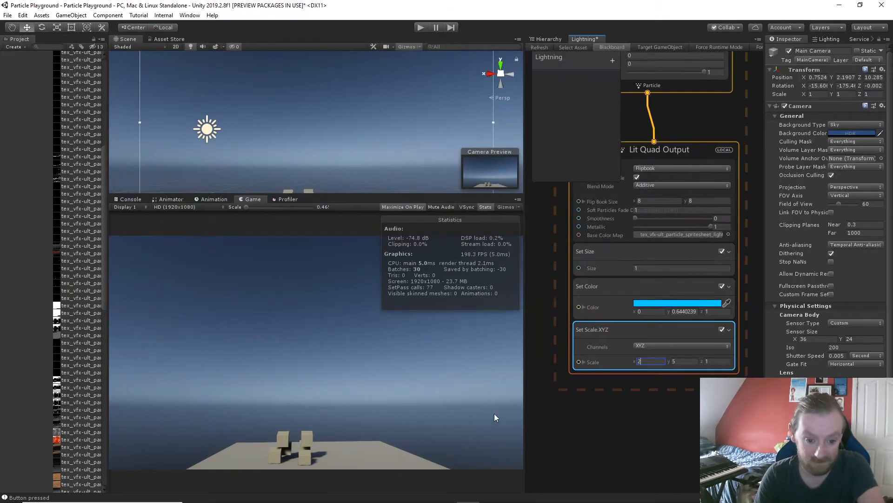
- Try lowering the Y position of the Collider (Plane) block to -19.28
right_drag(374, 150, 362, 176)
key(w)
key(d)
key(e)
middle_drag(679, 116, 684, 417)
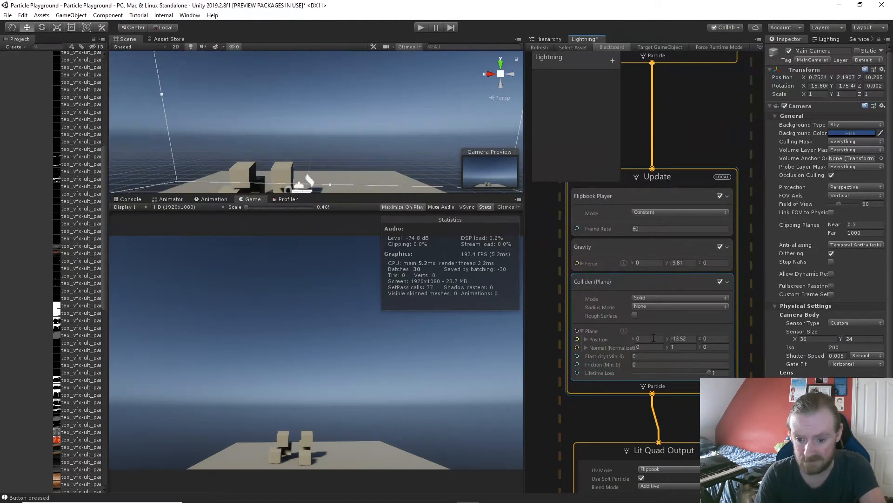
drag(666, 339, 625, 339)
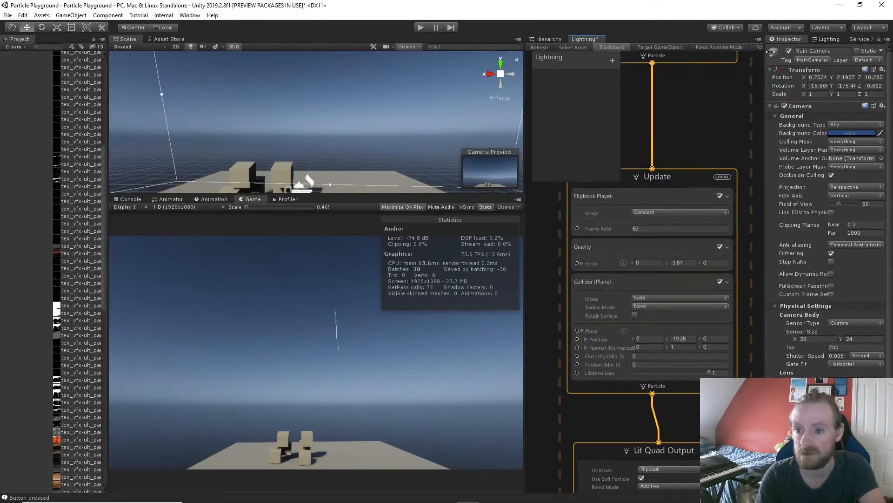
- Check the Lightning object's height and set the Collider (Plane) block's Y position to its negative, -13.25
right_drag(325, 146, 333, 70)
click(323, 74)
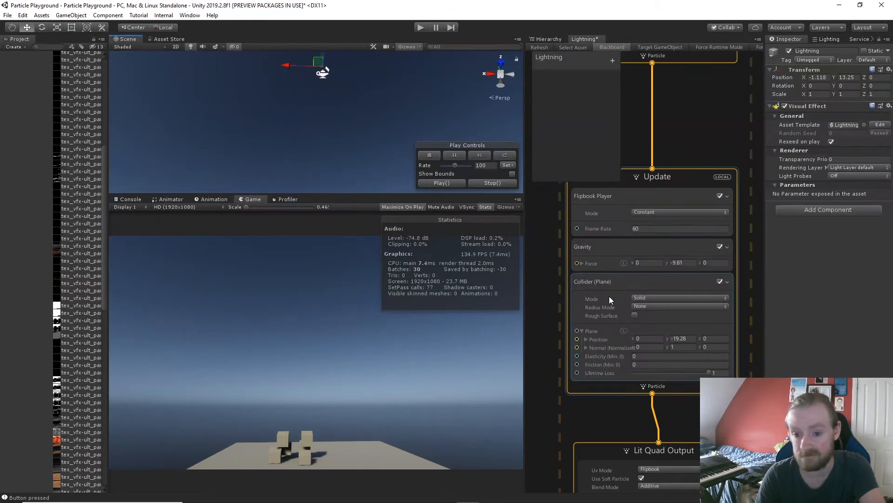
click(689, 339)
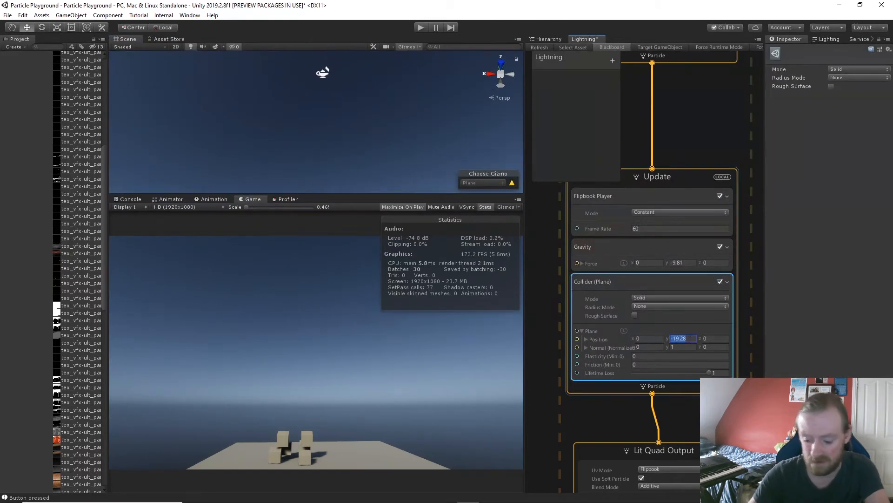
text(-13.25)
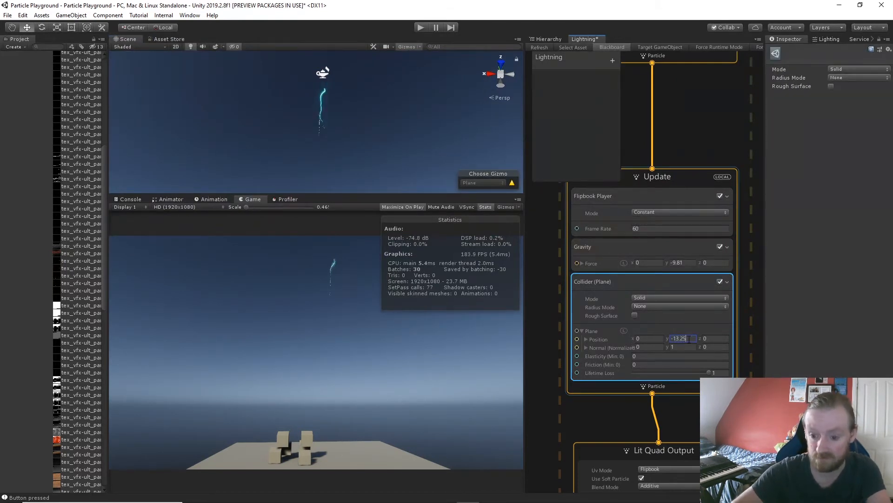
click(354, 452)
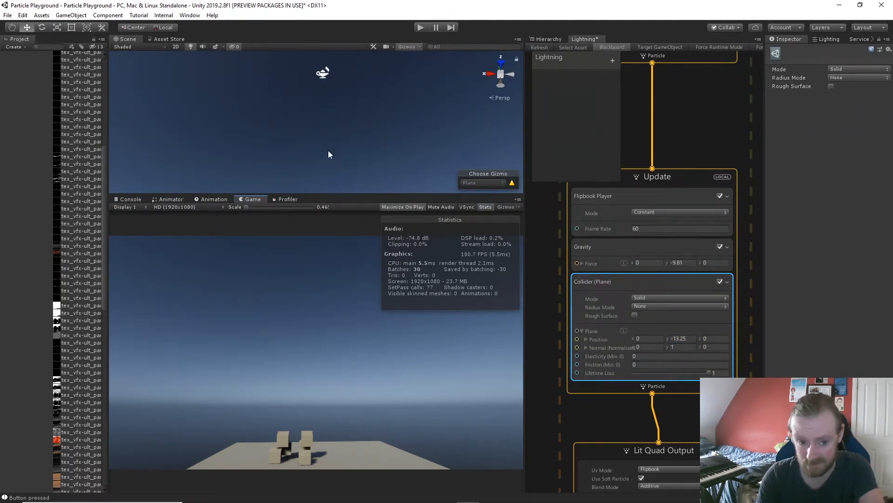
- Enlarge the Scene view and select the ground plane beneath the blocks
drag(336, 192, 339, 357)
right_drag(343, 209, 358, 363)
click(343, 282)
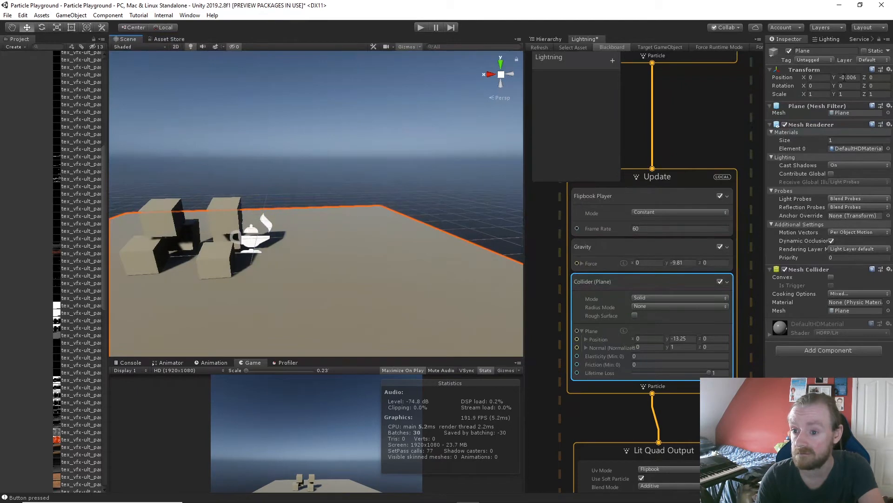
- Frame the blocks low in the view with open sky above and align the Main Camera to this view
right_drag(478, 177, 390, 194)
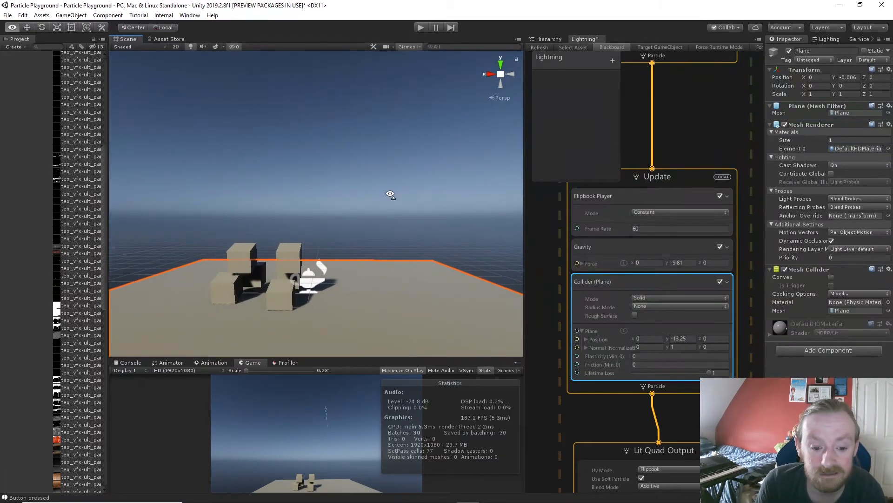
right_drag(389, 194, 392, 192)
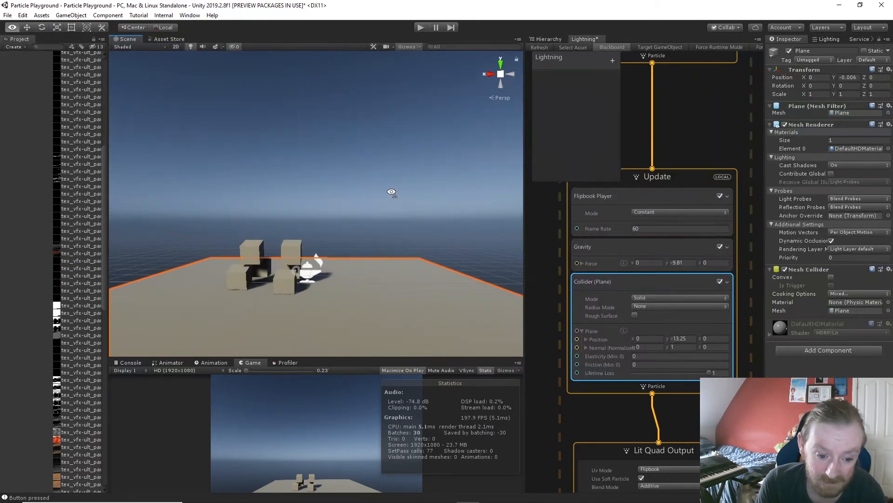
right_drag(391, 193, 382, 155)
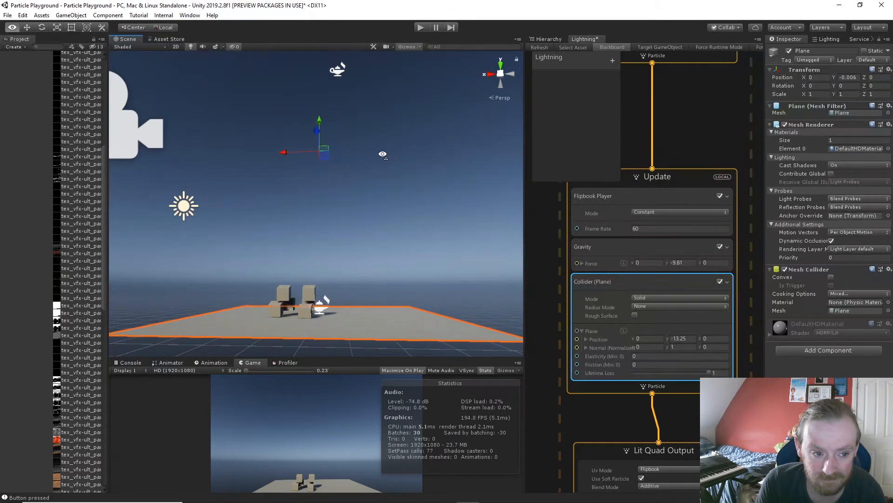
right_drag(382, 154, 395, 169)
key(w)
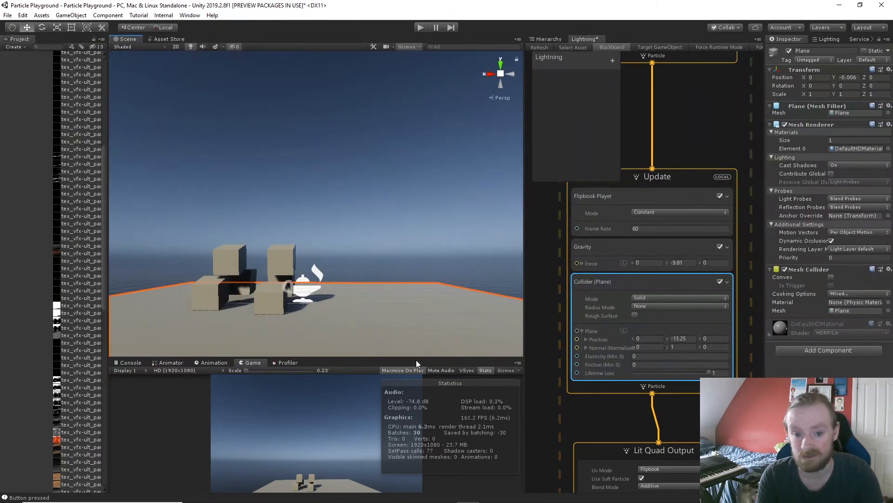
mouse_move(378, 300)
right_down()
mouse_move(360, 152)
mouse_move(372, 294)
right_up()
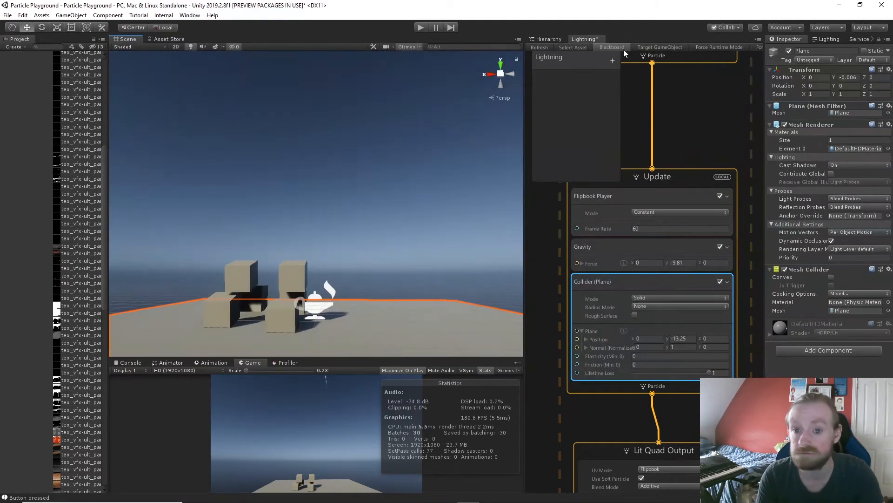
click(547, 39)
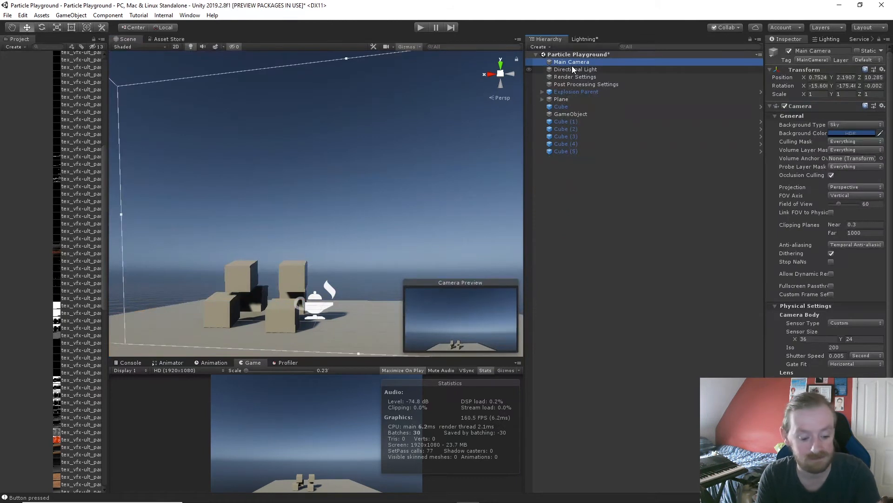
key(ctrl+shift+f)
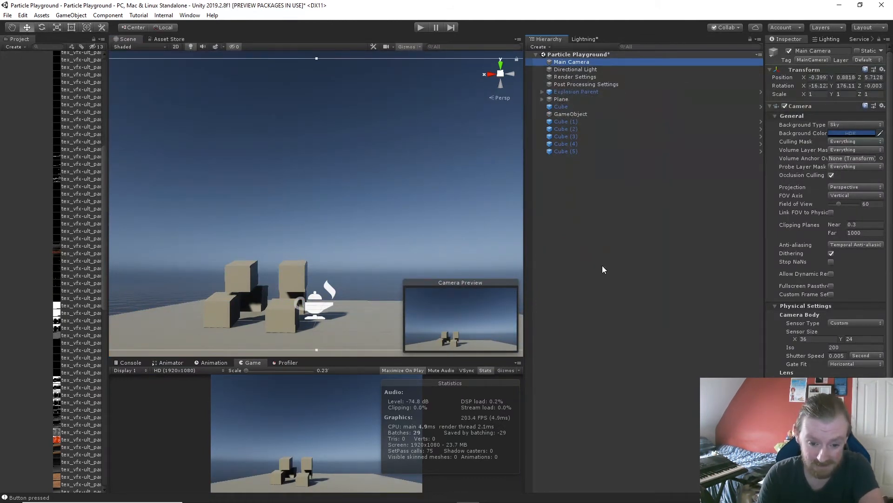
mouse_move(419, 223)
alt+mouse_down()
mouse_move(428, 139)
mouse_move(452, 234)
alt+mouse_up()
key(ctrl+shift+f)
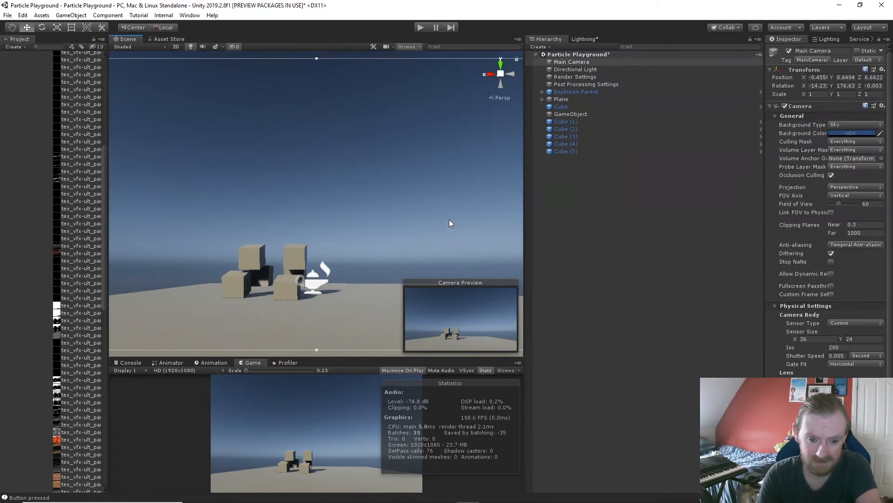
- Switch the transform handles to global orientation and move the Main Camera up to Y 5.54 and back to Z 8.07
alt+drag(451, 200, 303, 208)
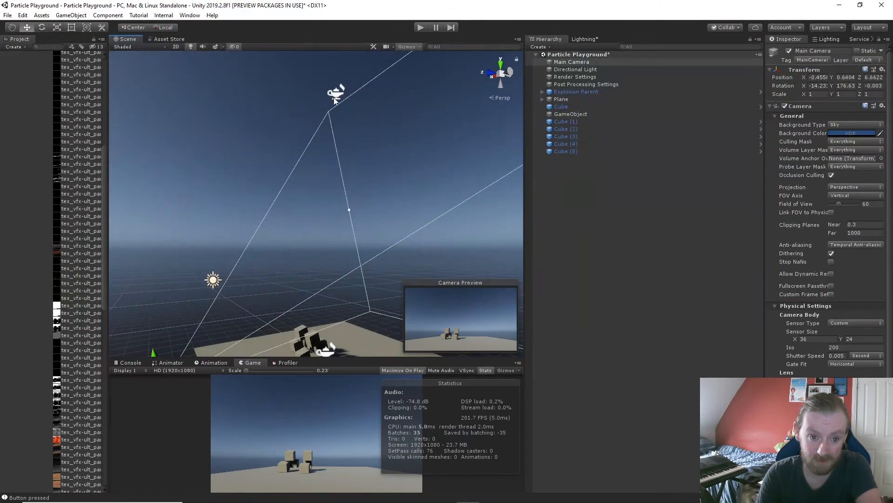
right_drag(316, 256, 292, 295)
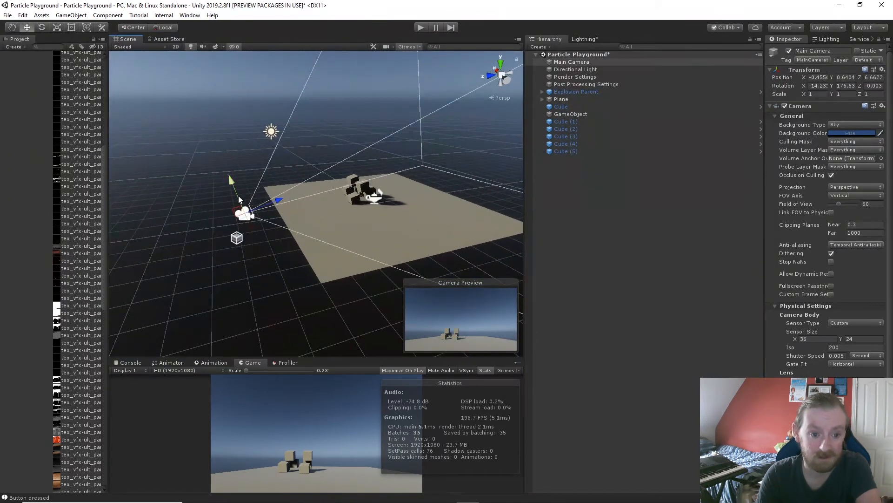
click(161, 29)
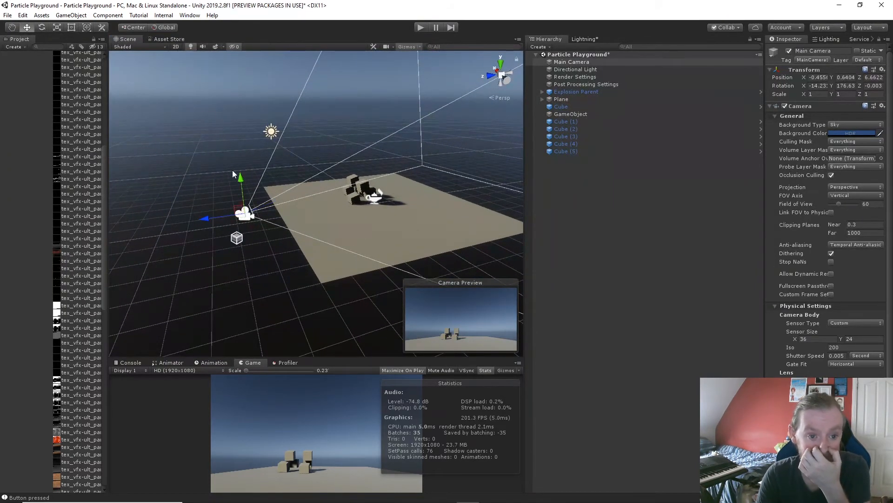
drag(238, 177, 333, 117)
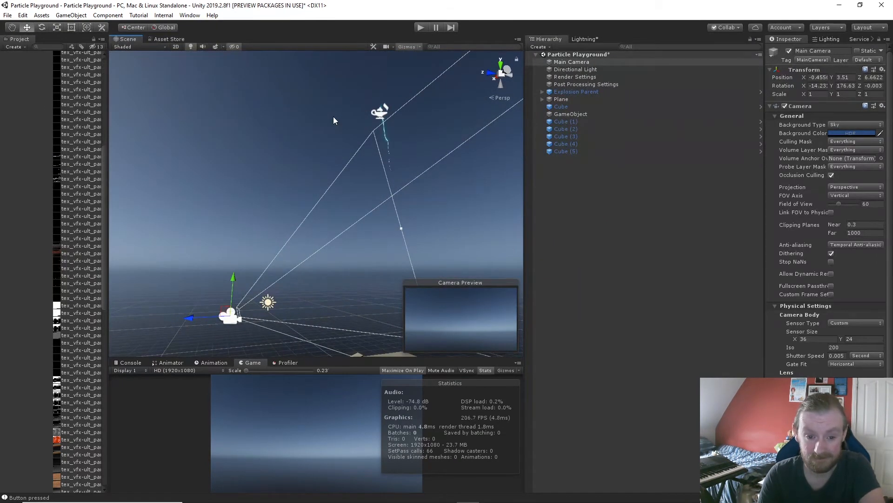
drag(193, 322, 155, 320)
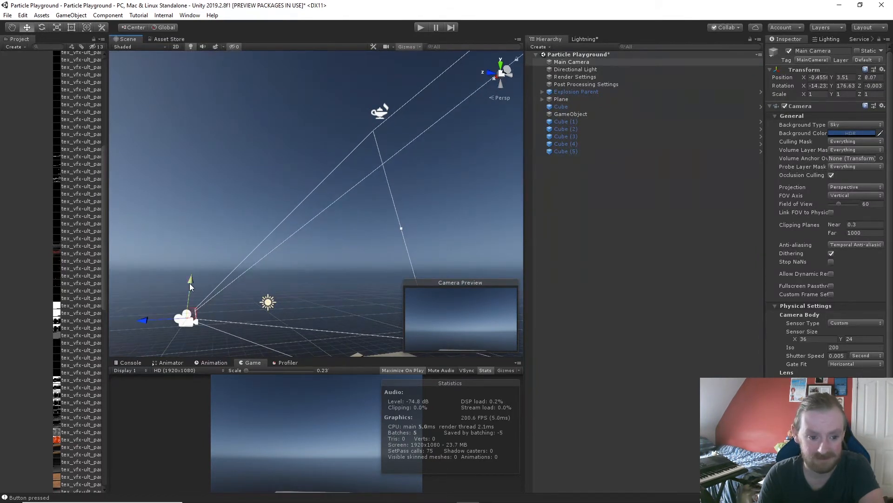
drag(189, 283, 189, 223)
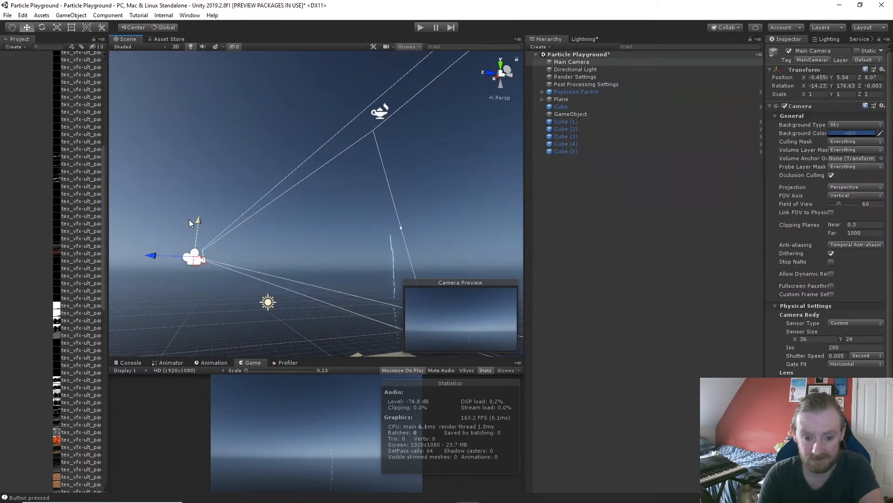
- Try rotating the Main Camera downward towards the blocks, and undo the rotation
key(e)
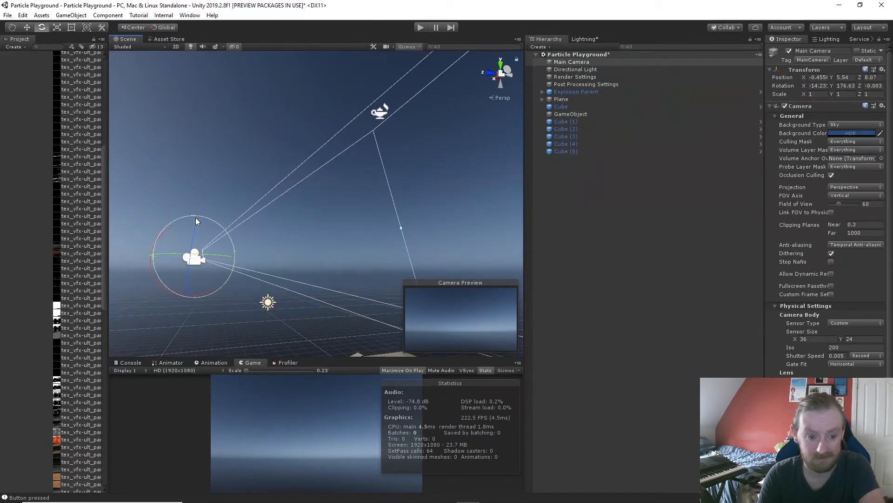
drag(202, 216, 228, 244)
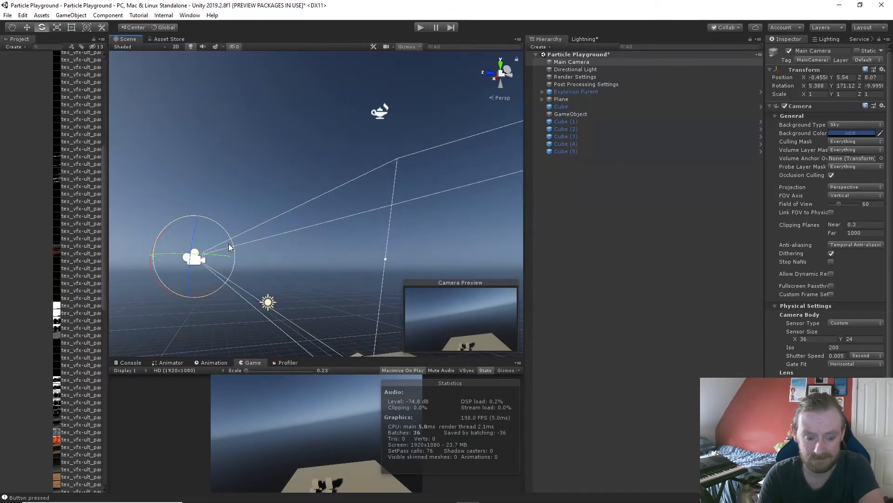
key(ctrl+z)
key(ctrl+z)
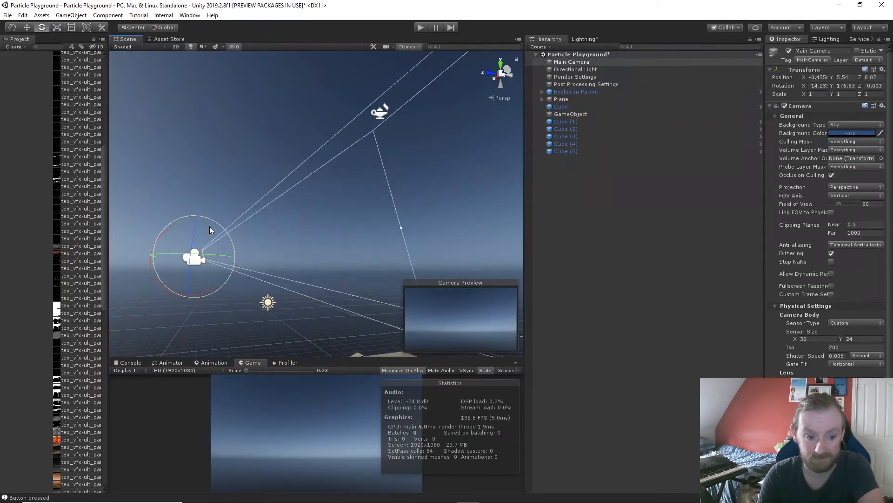
- Adjust the Main Camera's height, trying Y 2.04 and settling on Y 4.1
key(w)
drag(197, 220, 196, 273)
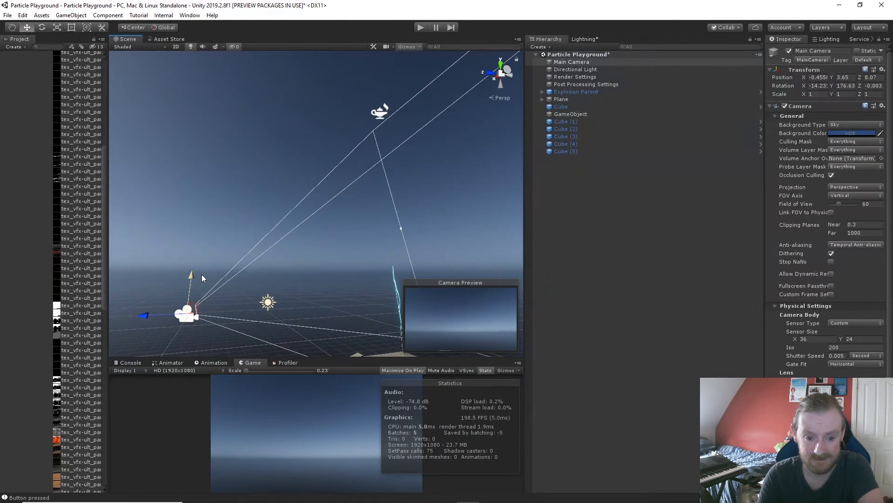
right_drag(276, 280, 279, 338)
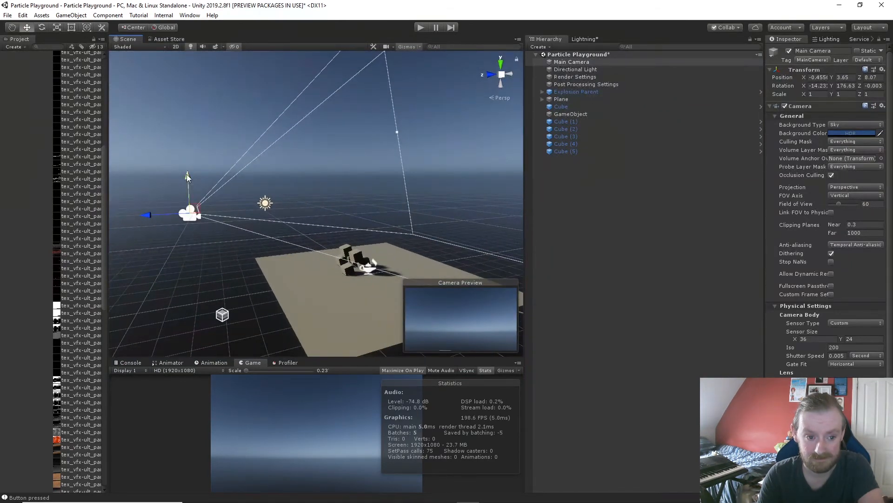
drag(187, 174, 191, 220)
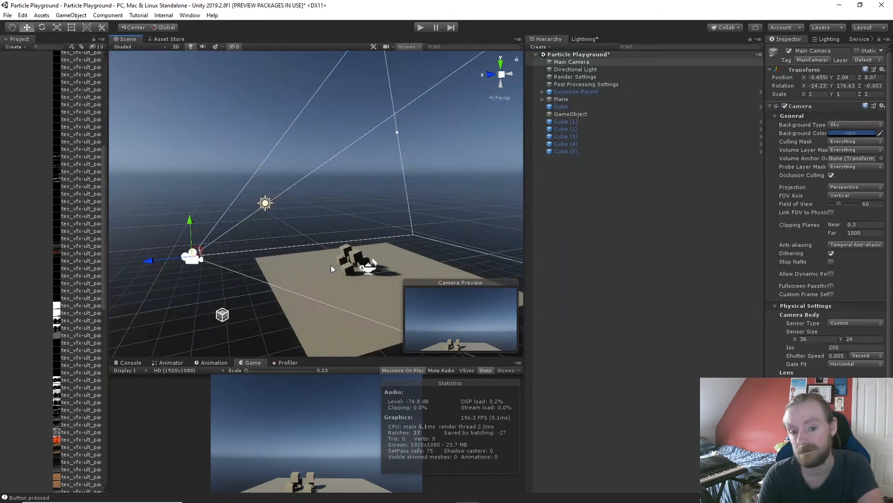
right_drag(331, 264, 337, 231)
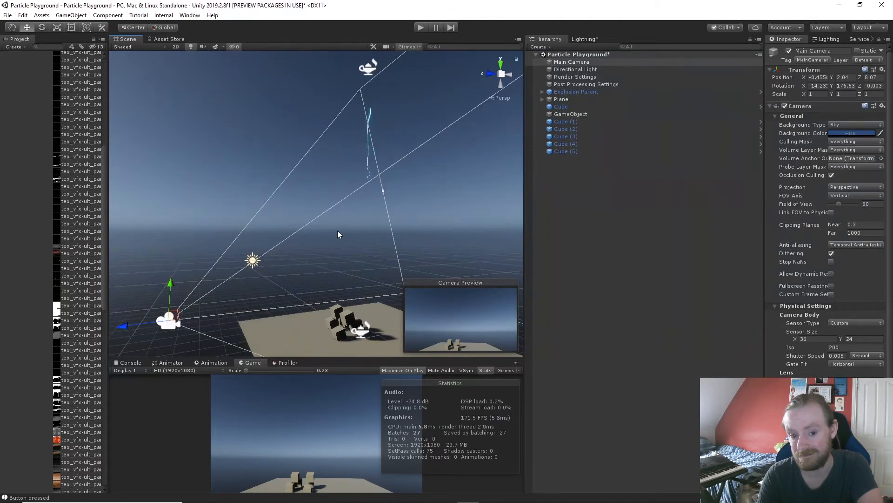
right_drag(337, 230, 180, 235)
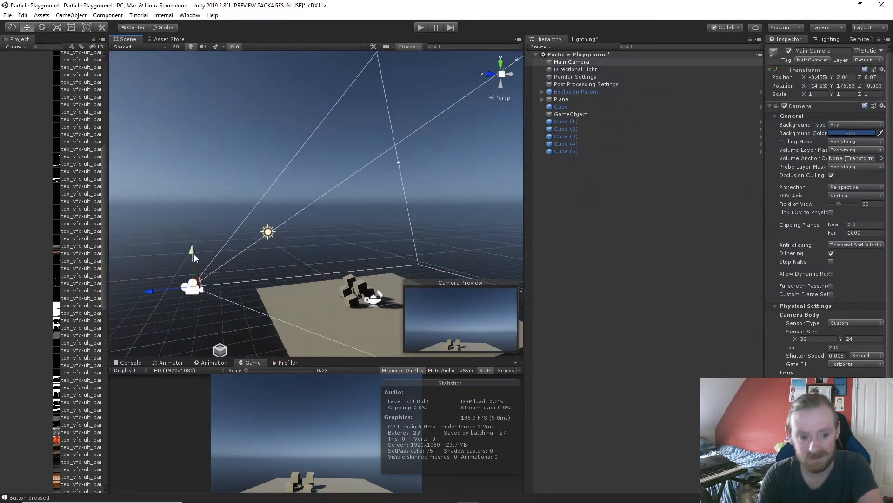
drag(194, 254, 194, 197)
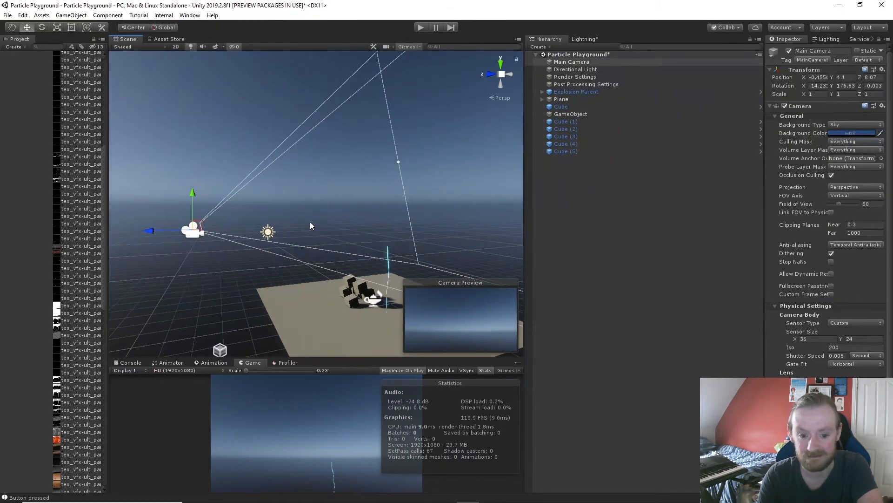
- Duplicate the ground plane and raise the copy above the original to Y 1.22
alt+drag(350, 226, 549, 225)
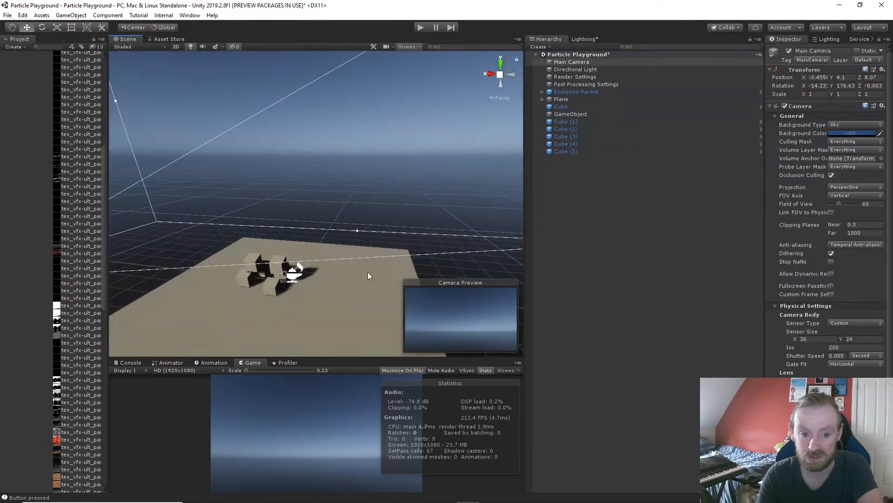
click(367, 272)
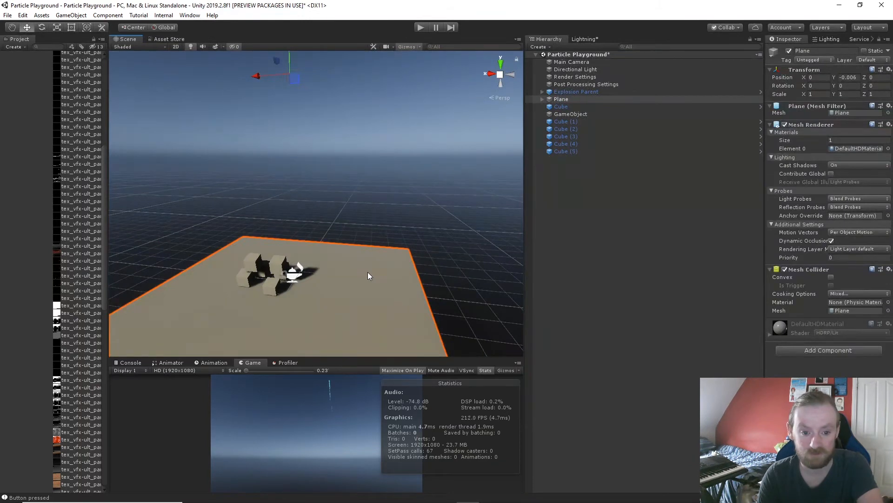
key(ctrl+d)
alt+drag(367, 272, 386, 273)
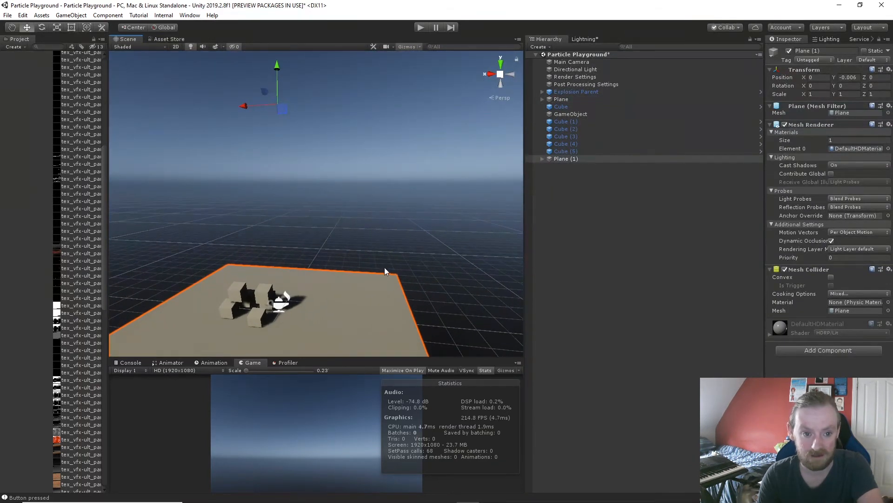
drag(273, 64, 276, 32)
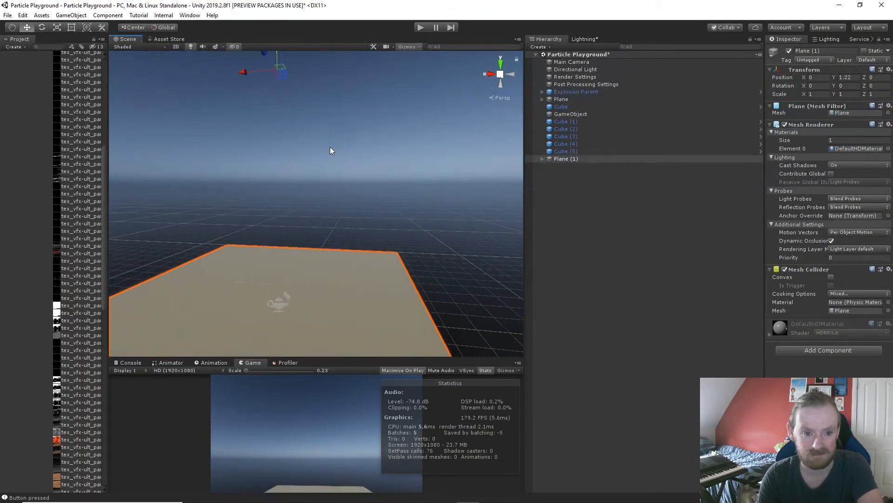
right_drag(331, 147, 345, 173)
key(s)
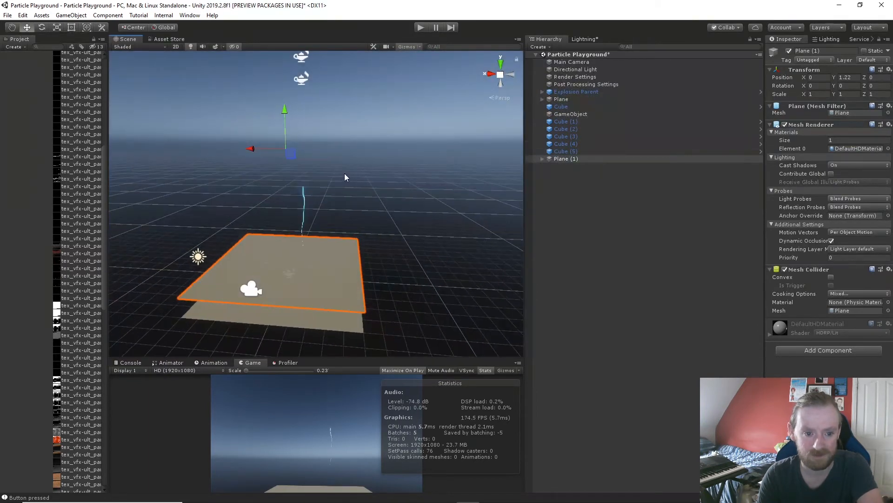
- Rotate the copied plane upright to X 87.991 so it stands as a backdrop behind the blocks
key(e)
drag(275, 135, 279, 257)
key(w)
key(d)
right_drag(340, 238, 172, 227)
- Stretch the upright plane into a large backdrop wall with scale X 7.9125 and Z 2.7387
key(r)
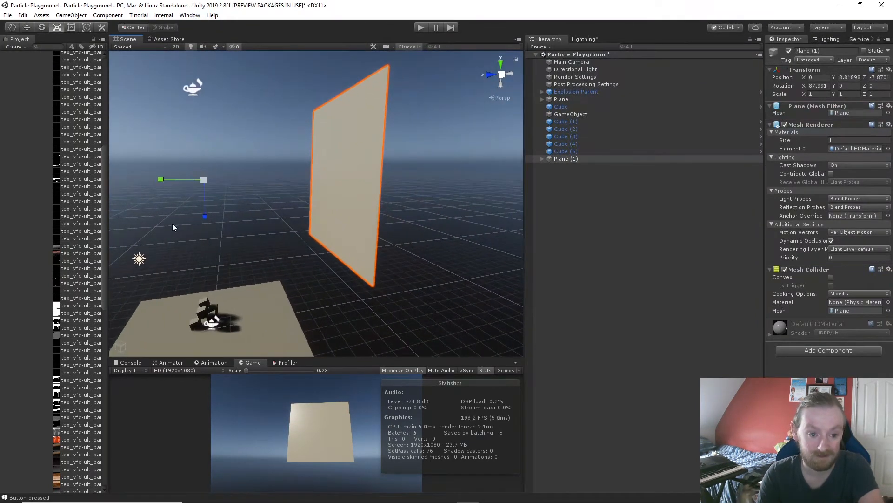
click(201, 200)
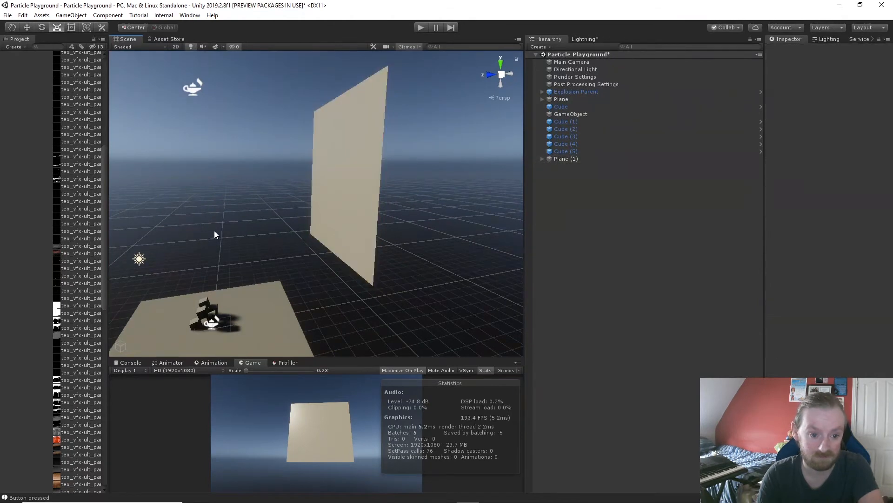
click(316, 220)
drag(205, 214, 208, 248)
key(a)
right_drag(192, 232, 304, 229)
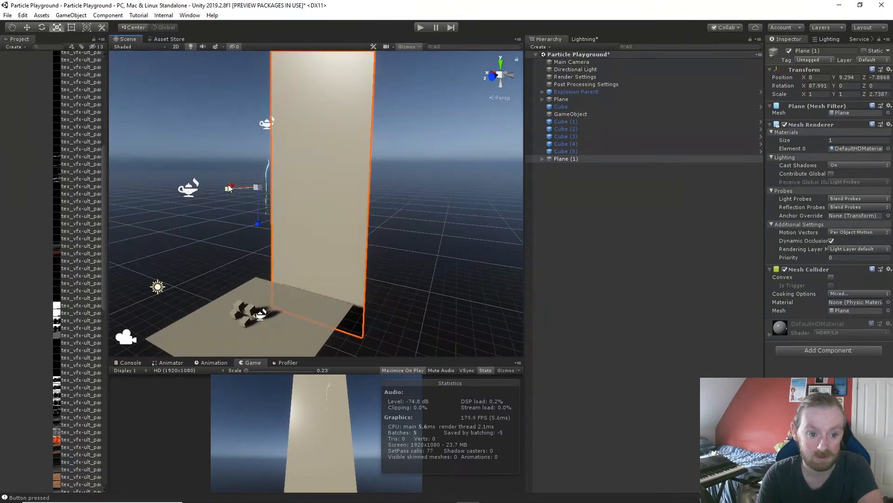
right_drag(326, 186, 338, 188)
key(a)
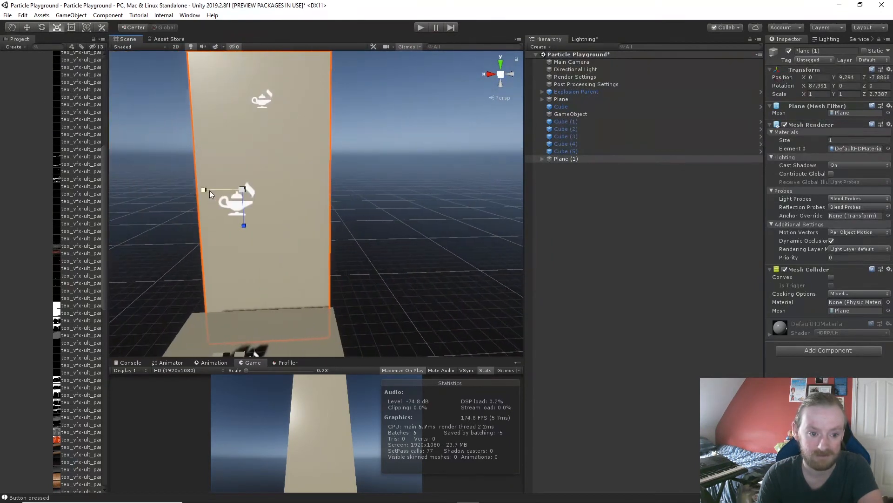
drag(203, 190, 517, 196)
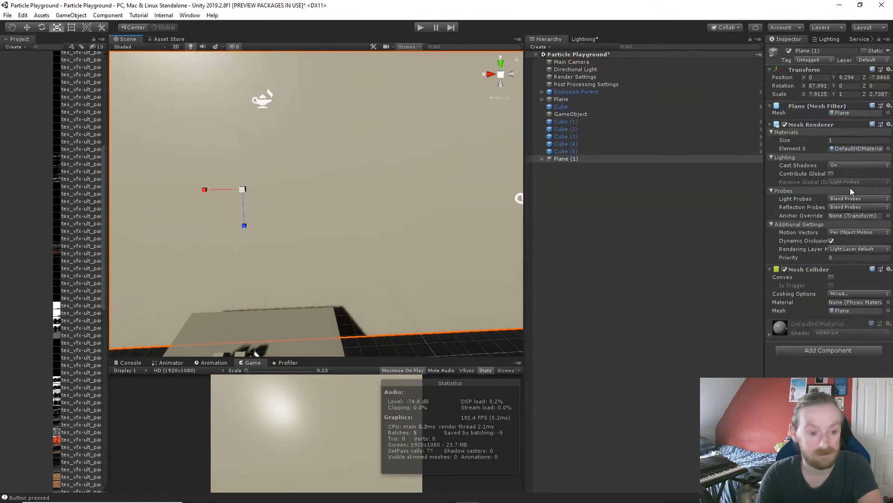
- Collapse the Particle Systems and Mirza Beig folders in the project assets
scroll(37, 185, up, 10)
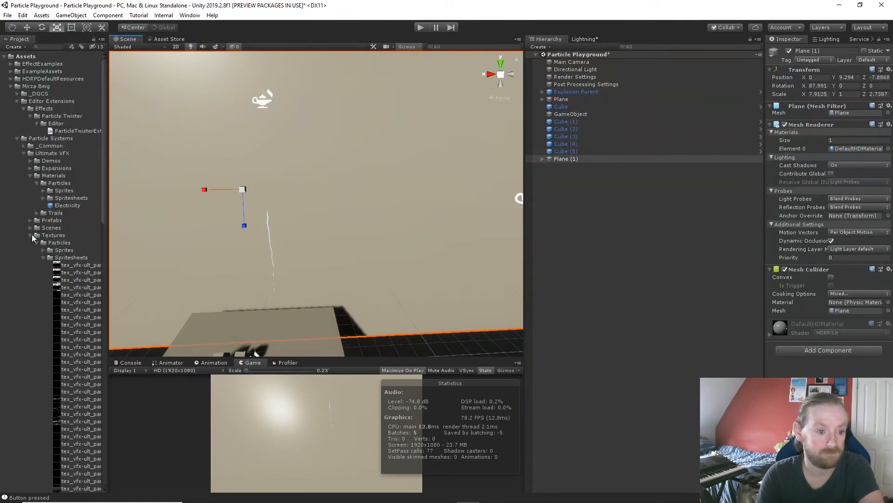
click(16, 137)
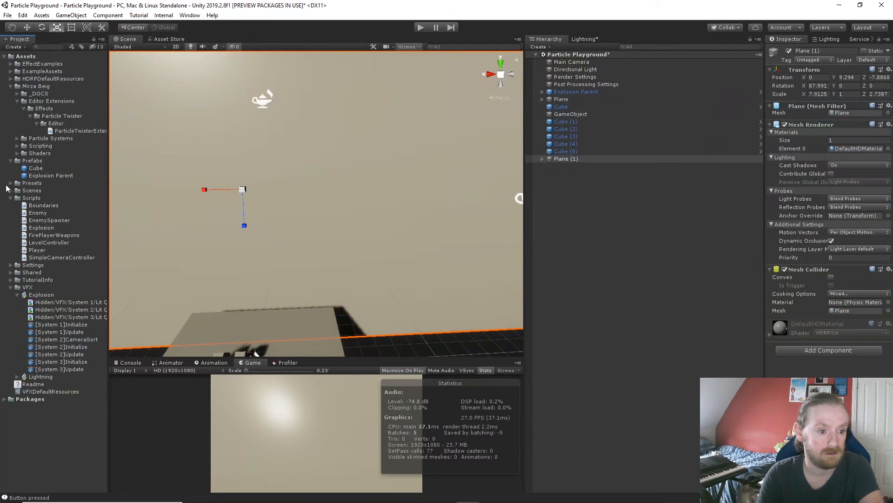
click(10, 87)
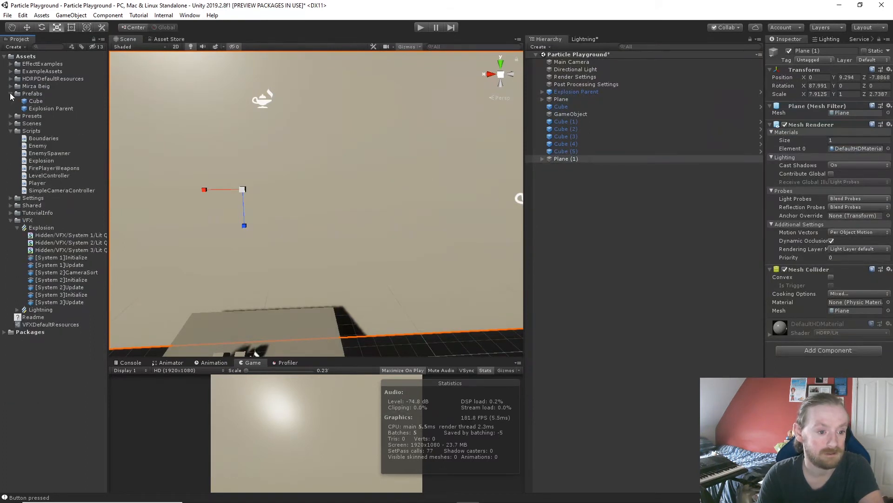
- Create a new material in the Assets folder and name it BG
right_click(24, 56)
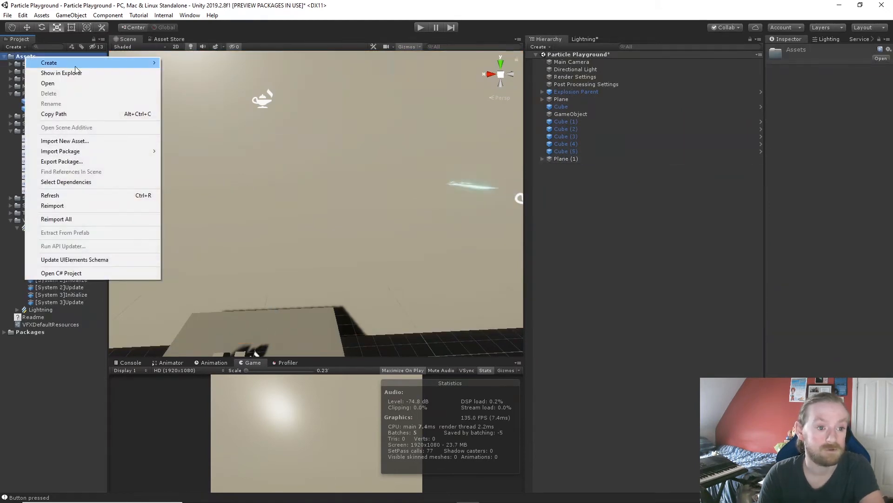
mouse_move(140, 63)
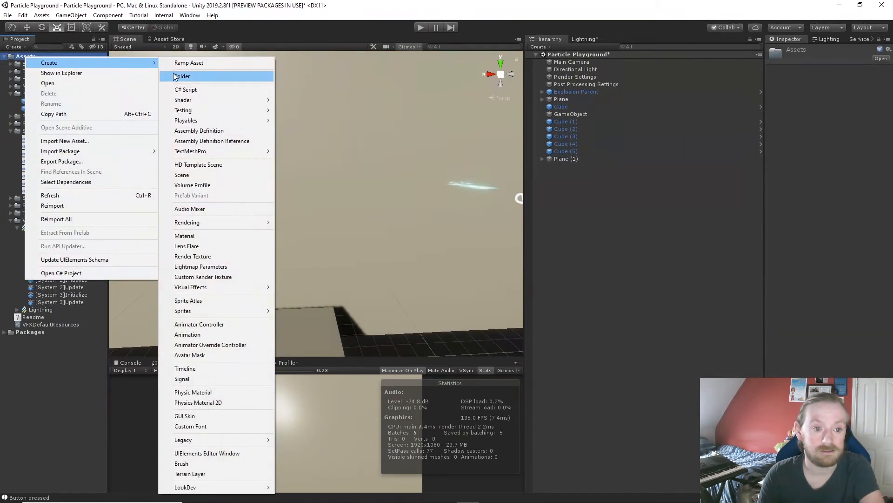
click(208, 236)
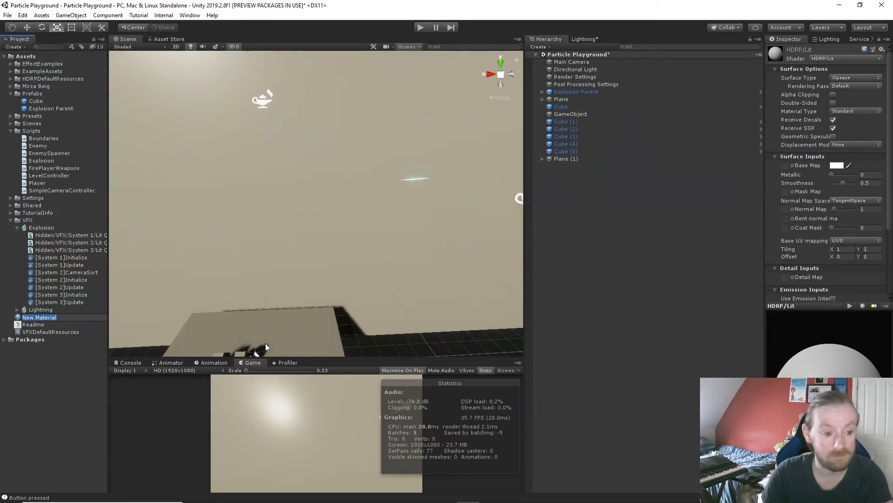
text(BbG)
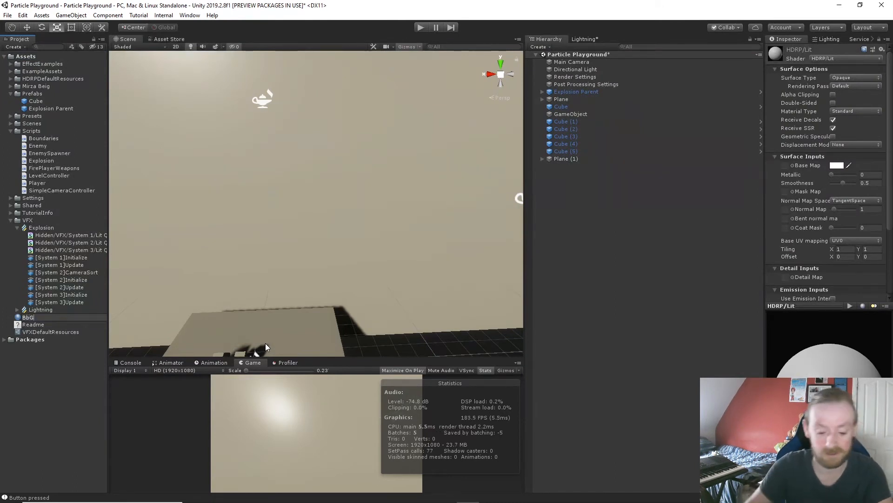
key(BackSpace)
key(BackSpace)
text(G)
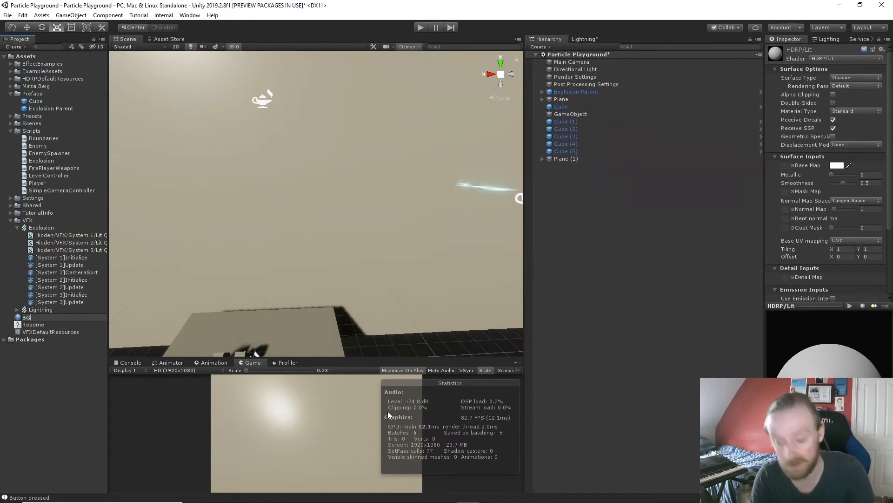
key(Return)
- Set the BG material's base map color to black and apply the material to the upright backdrop plane
click(836, 167)
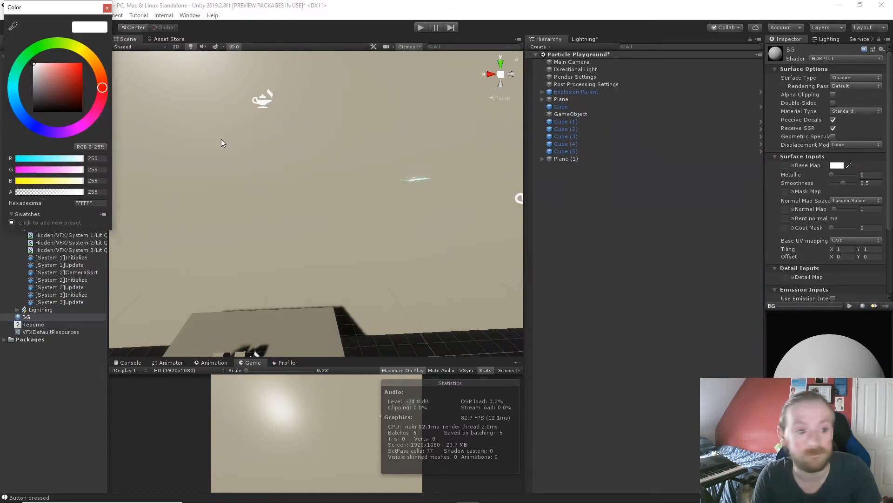
drag(41, 104, 34, 133)
click(107, 7)
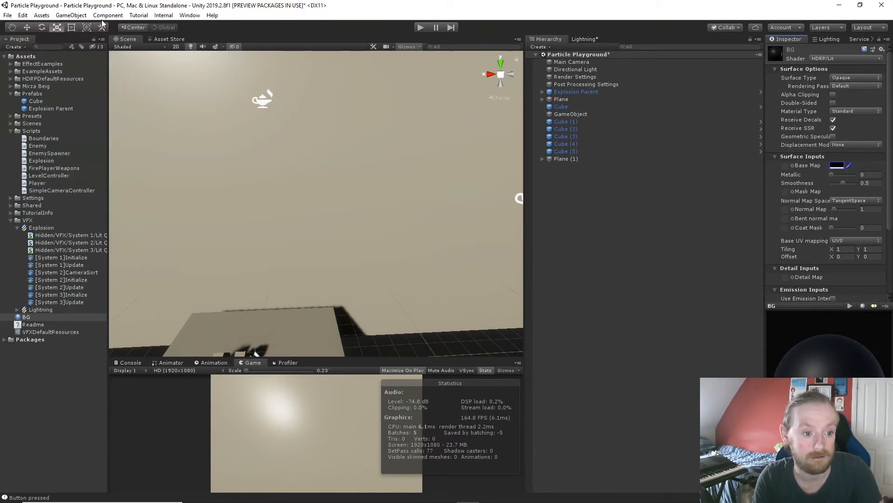
drag(32, 318, 250, 164)
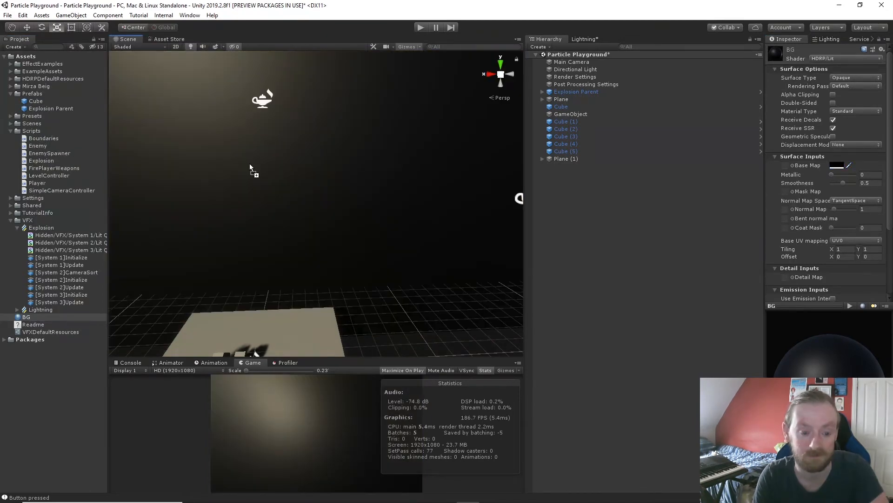
- Delete the duplicate Lightning effect nested under the backdrop plane, keeping the one under the ground plane
mouse_move(423, 267)
right_down()
mouse_move(383, 244)
mouse_move(403, 255)
mouse_move(419, 329)
mouse_move(418, 290)
mouse_move(373, 285)
mouse_move(463, 273)
mouse_move(449, 271)
mouse_move(446, 295)
mouse_move(440, 272)
right_up()
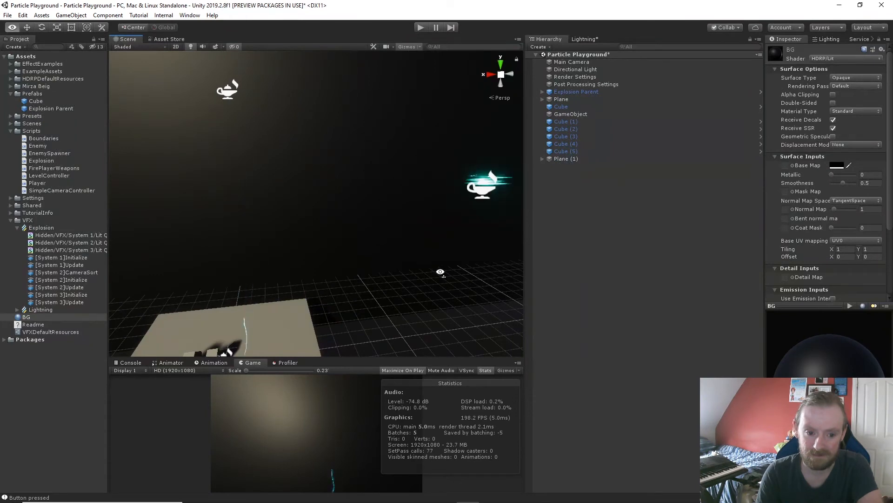
right_drag(498, 269, 464, 247)
click(368, 186)
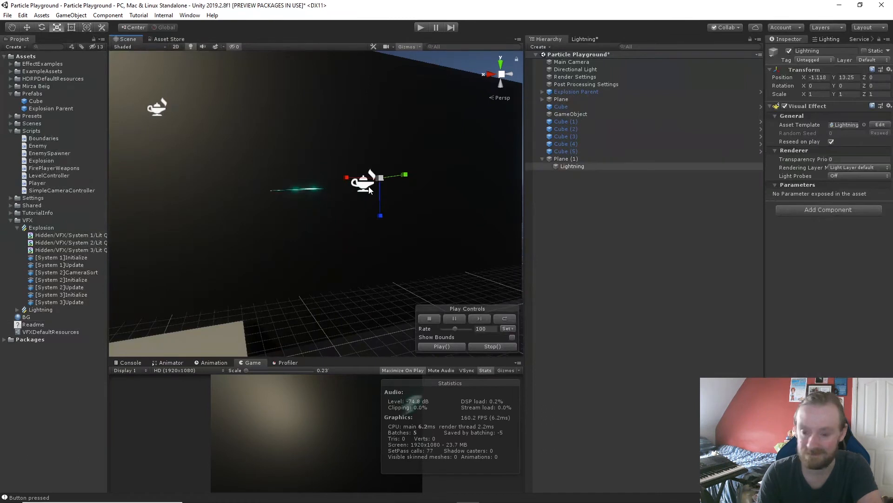
click(154, 110)
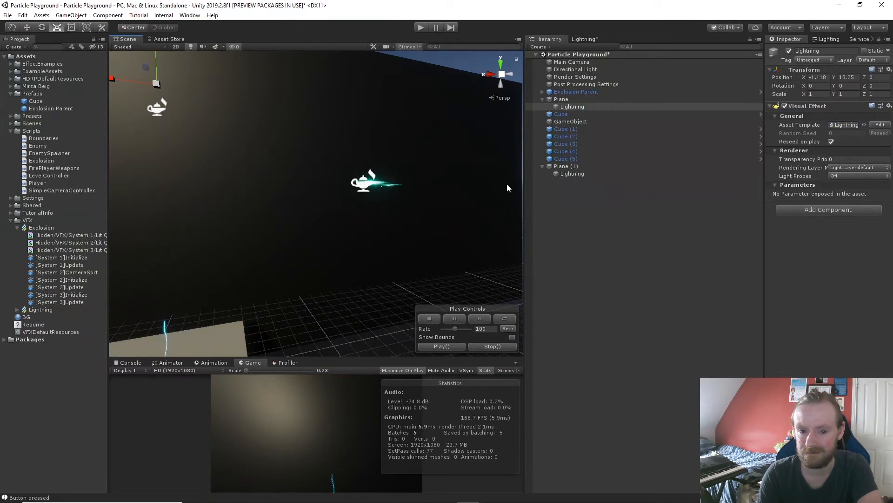
right_drag(395, 190, 516, 180)
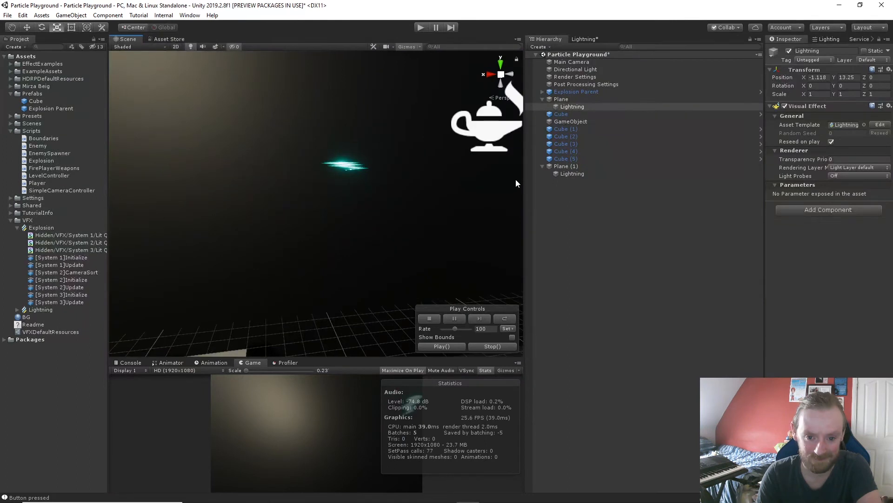
click(570, 174)
key(Delete)
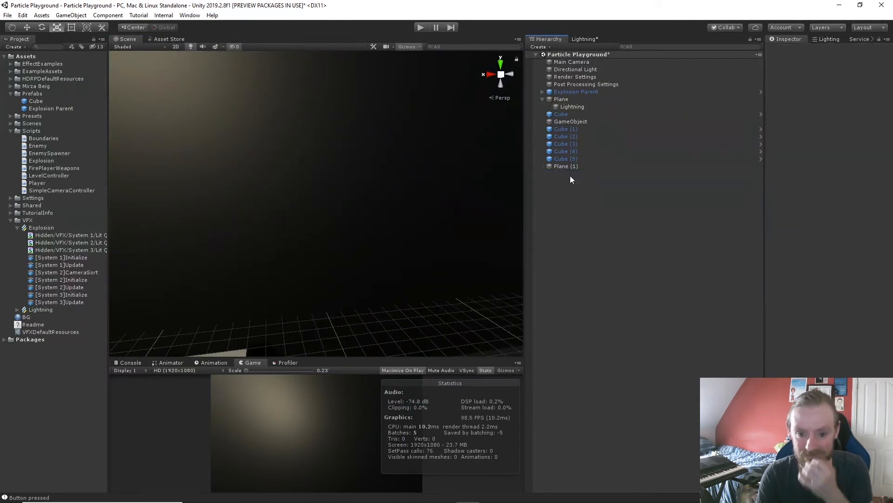
- Reposition the Main Camera, trying height Y 1.6 before settling on Y 2.31 and Z 8.99
alt+drag(389, 189, 326, 218)
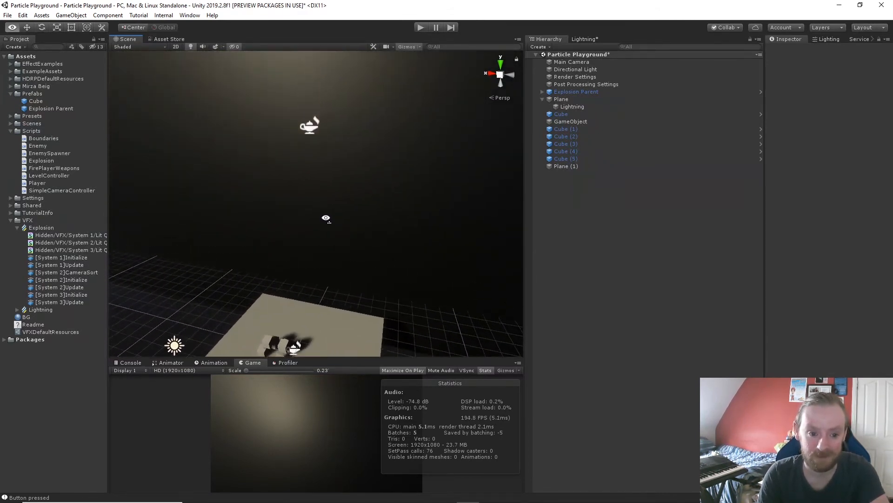
key(q)
right_drag(326, 217, 326, 218)
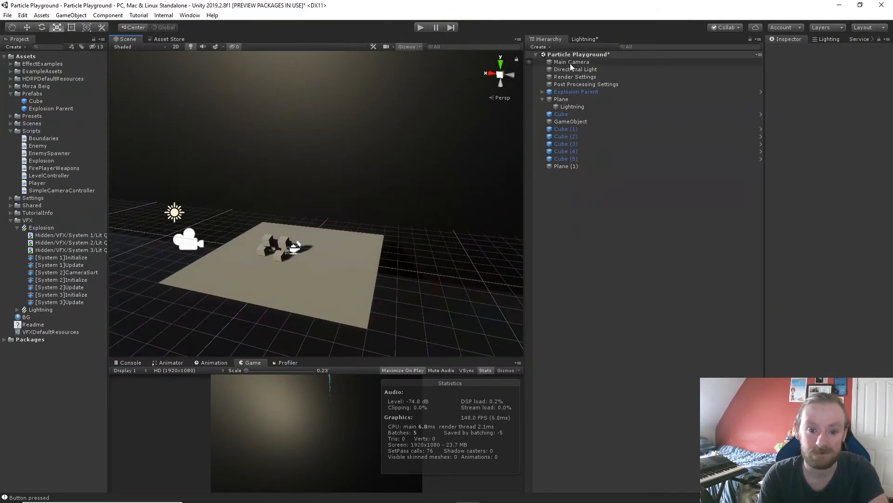
click(570, 63)
key(f)
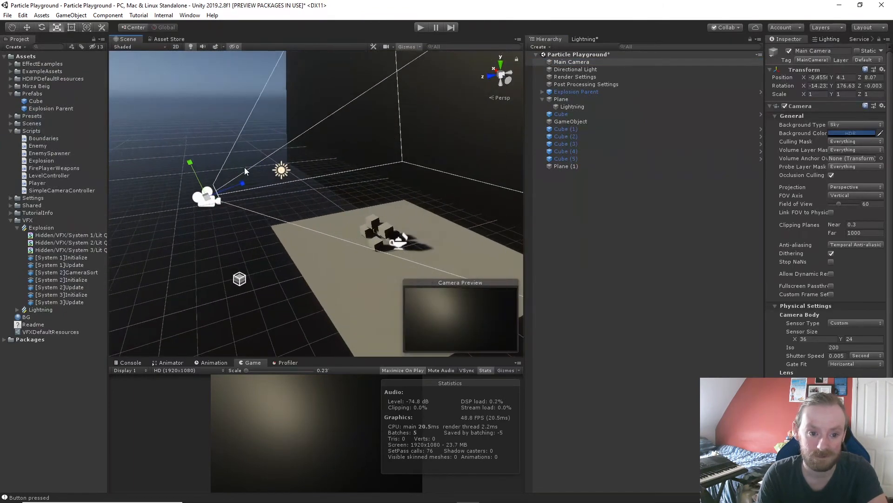
key(w)
drag(195, 161, 203, 239)
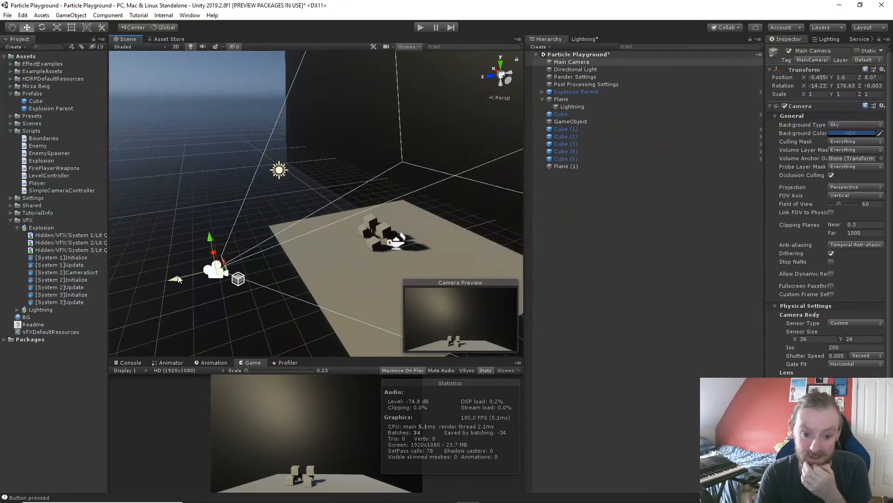
right_drag(166, 224, 191, 165)
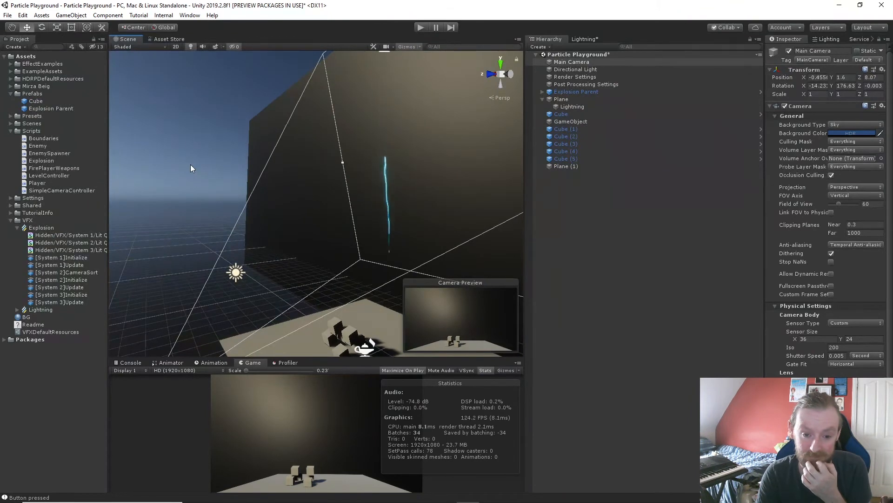
right_drag(179, 251, 184, 280)
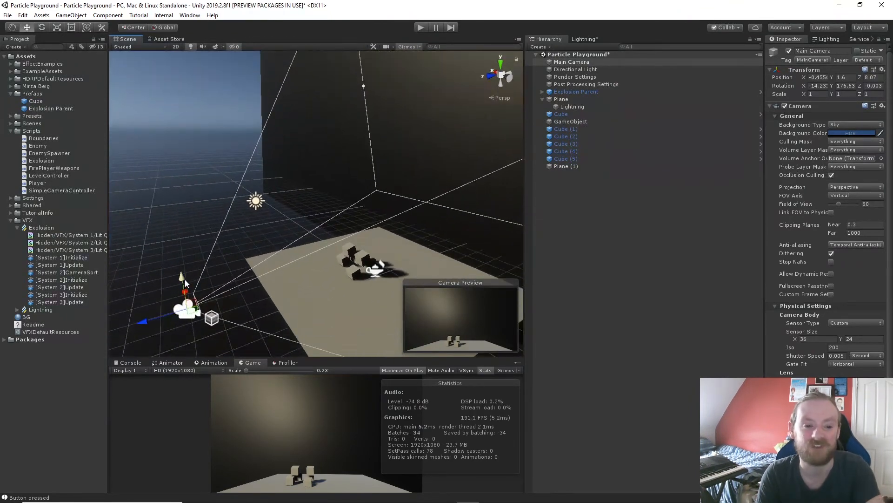
drag(183, 279, 182, 250)
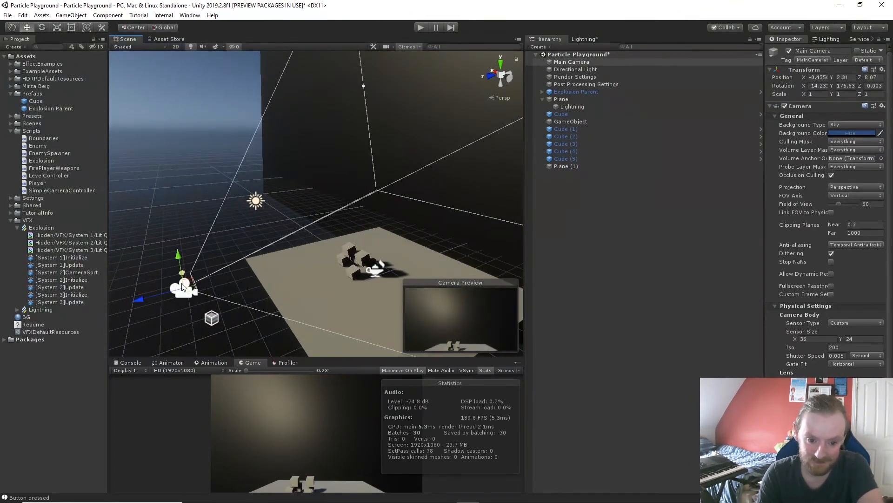
drag(133, 299, 105, 301)
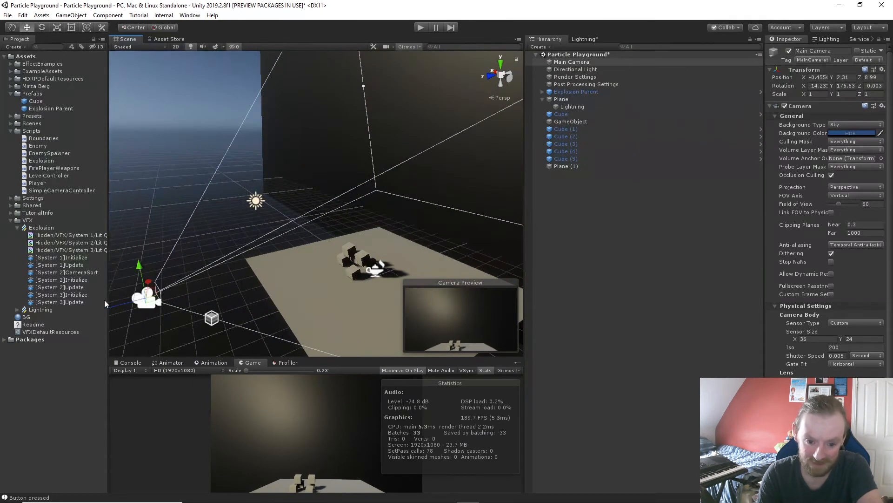
- Set the Main Camera's near clipping plane to 0.01
right_drag(231, 304, 239, 237)
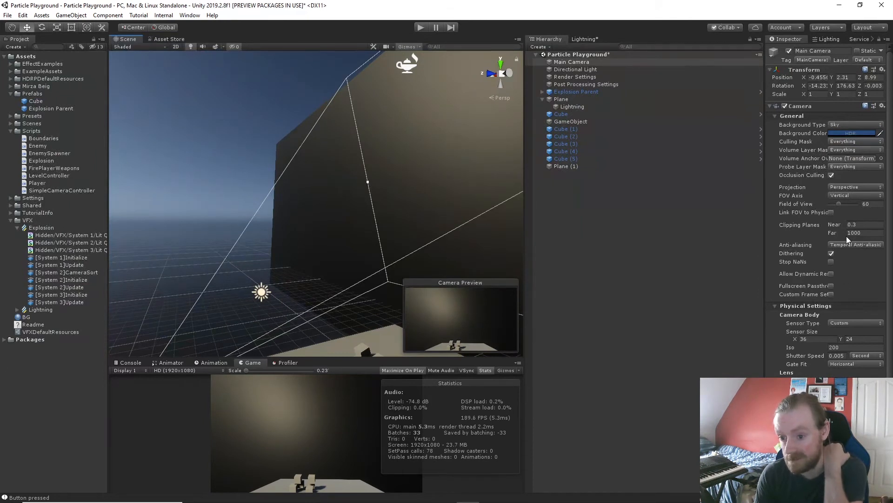
click(852, 225)
text(0.01)
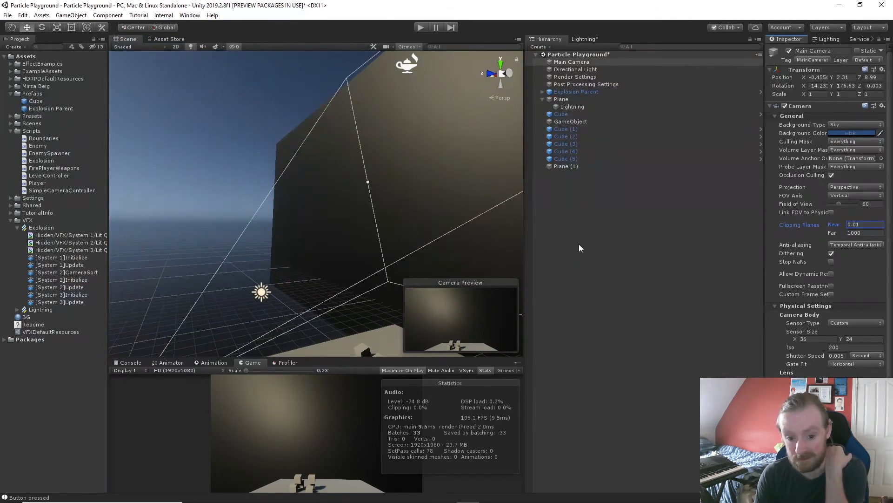
- Try a far clipping plane of 1271.78 and adjusting the field of view on the Main Camera, and undo the changes
click(851, 234)
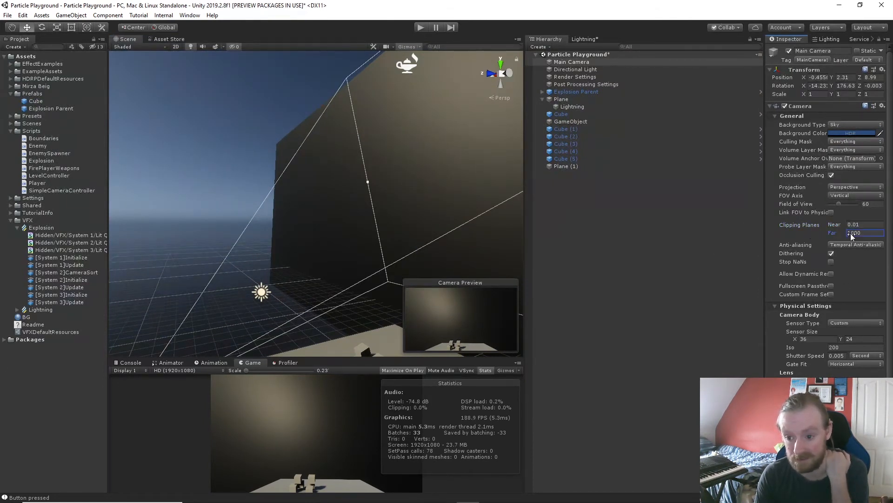
drag(46, 225, 769, 305)
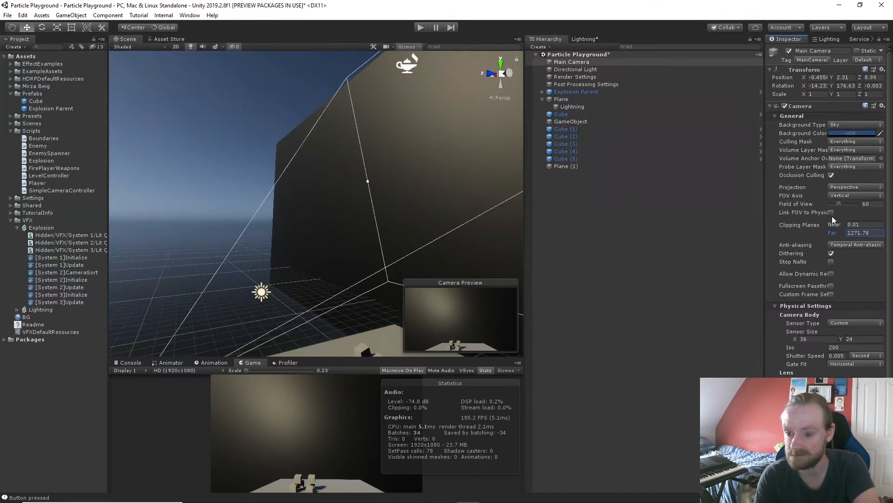
mouse_move(839, 203)
mouse_down()
mouse_move(847, 203)
mouse_move(839, 205)
mouse_up()
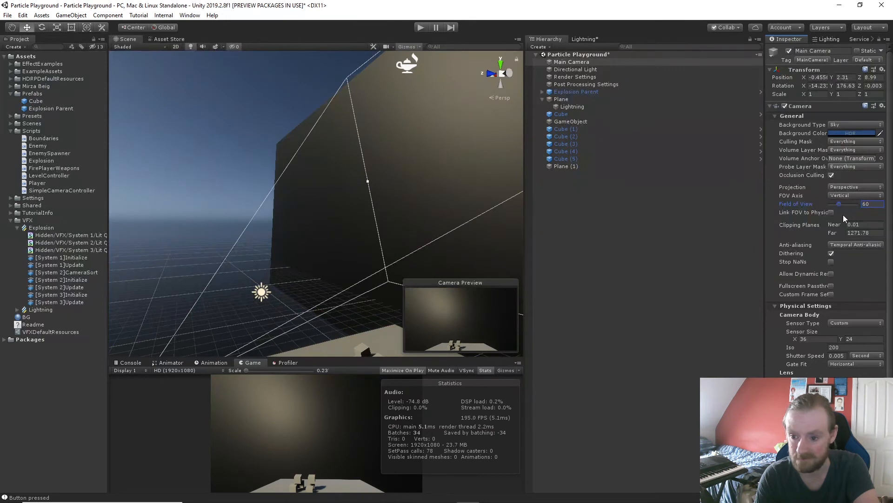
key(ctrl+z)
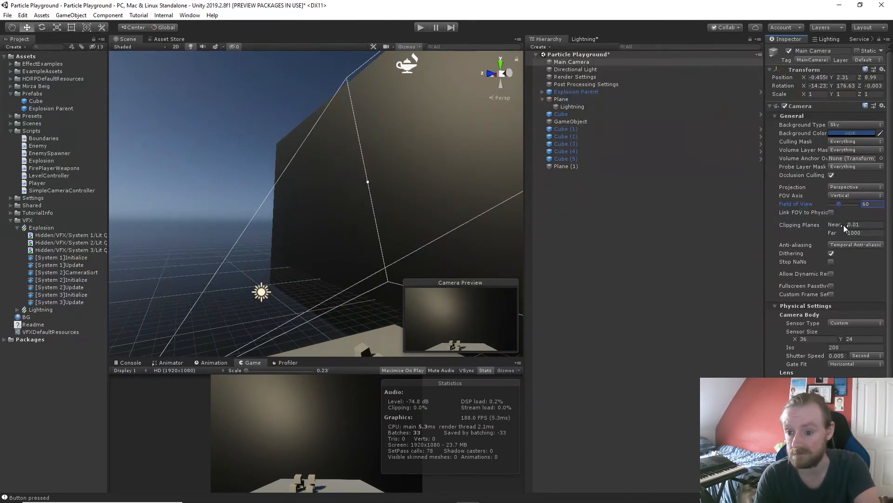
- Enlarge the Game view to inspect the Main Camera's framing of the cubes and backdrop, and restore the larger Scene view
click(845, 224)
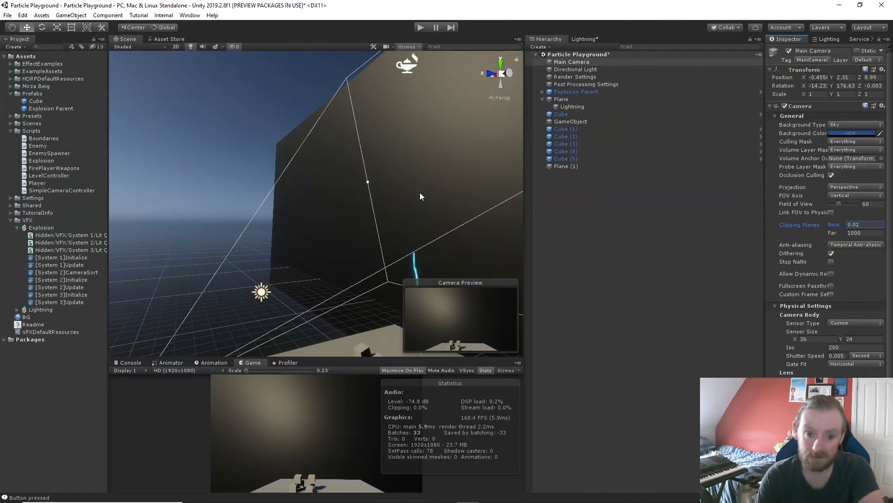
alt+drag(421, 197, 419, 243)
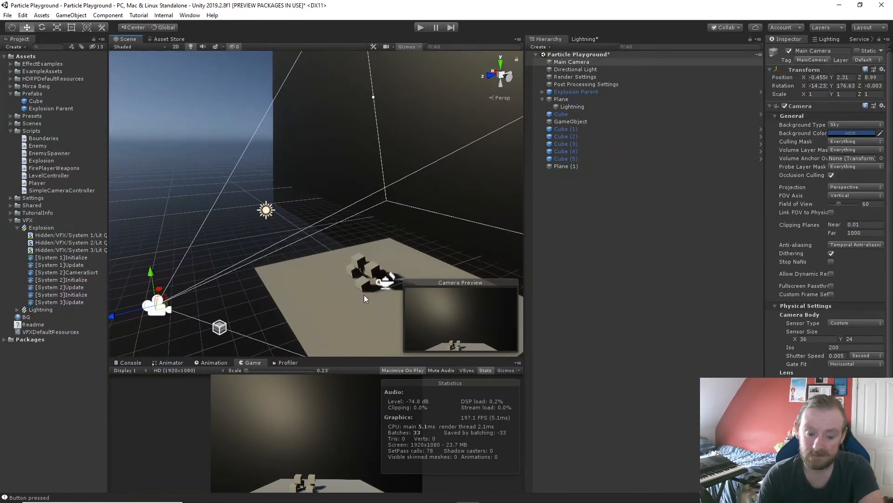
drag(349, 359, 352, 113)
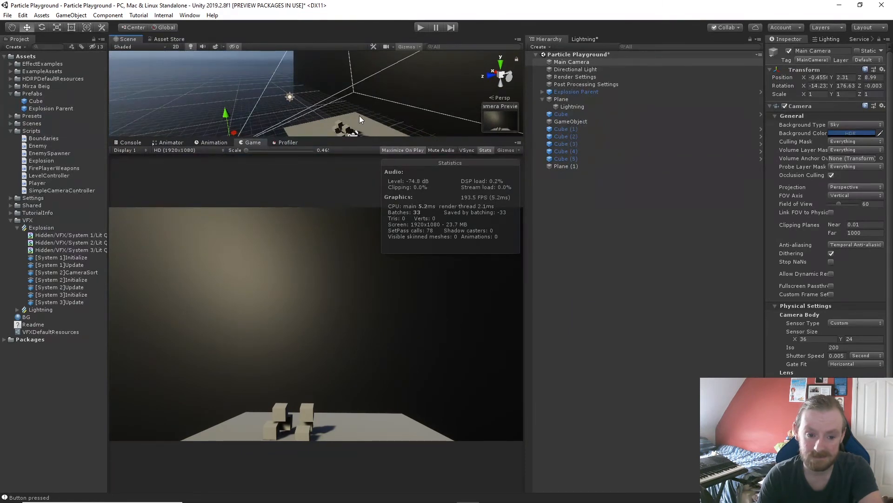
alt+drag(390, 57, 424, 17)
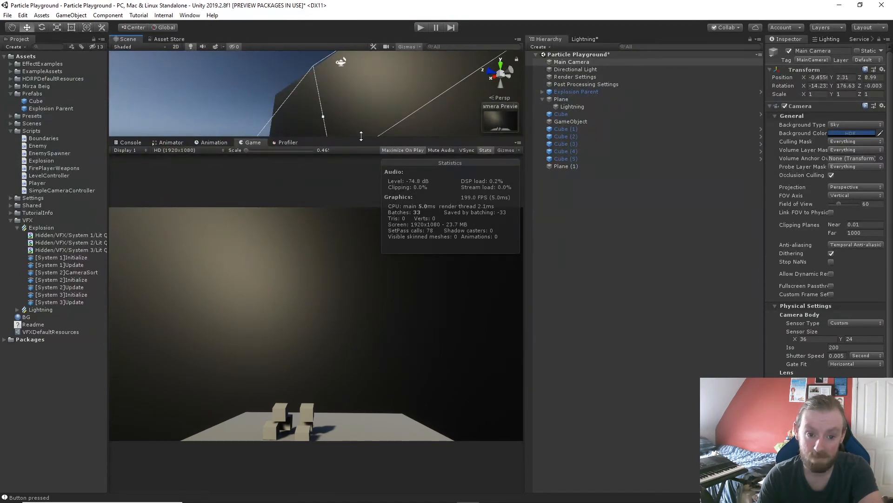
drag(361, 136, 356, 405)
- Raise the Main Camera to Y 6.17 and Z 7.25 and rotate it to about -13.4, 176.71, -0.28
alt+drag(349, 275, 321, 346)
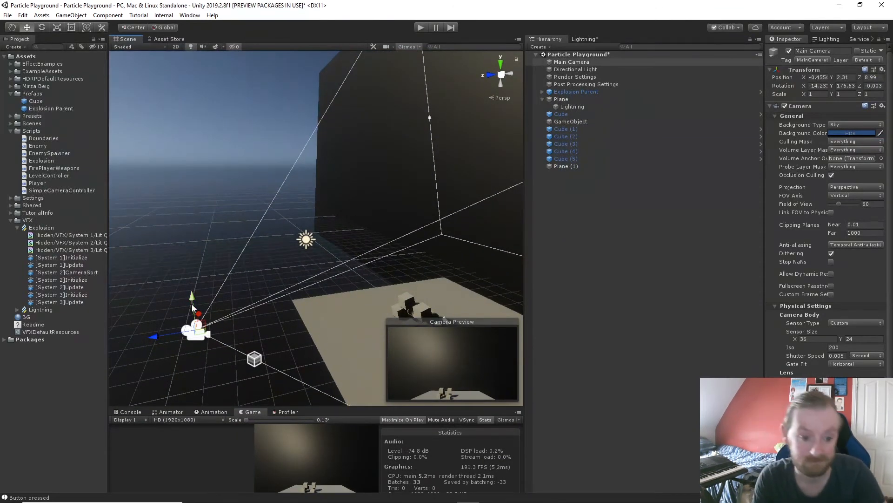
drag(192, 304, 250, 137)
right_drag(367, 171, 350, 152)
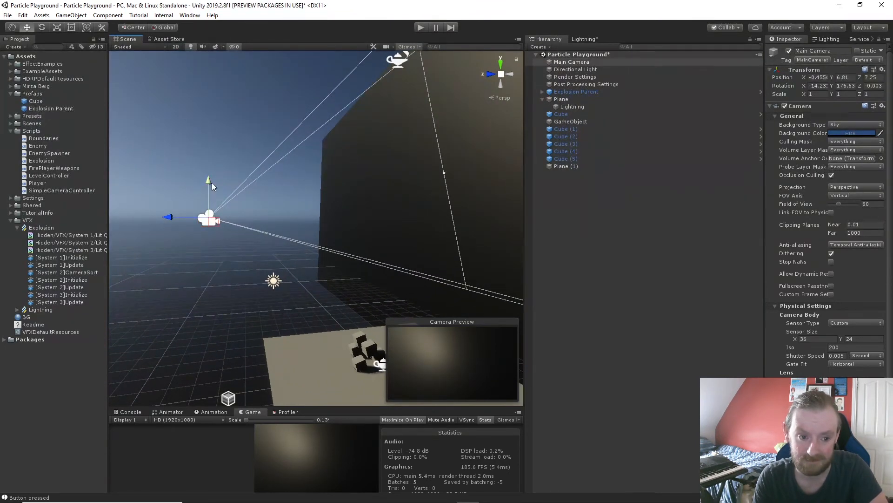
drag(206, 180, 227, 182)
key(e)
alt+drag(339, 256, 372, 168)
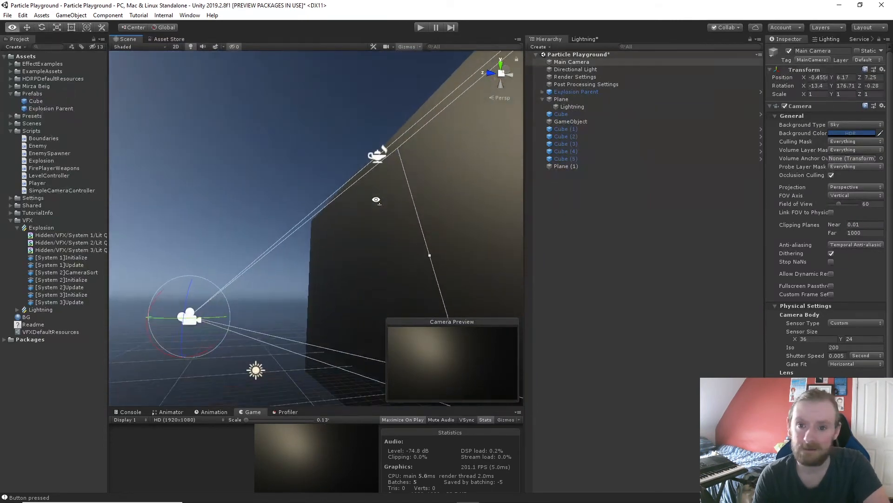
- Move the Directional Light up and away from the backdrop to Y 8.07 and Z 10.21
click(577, 69)
key(f)
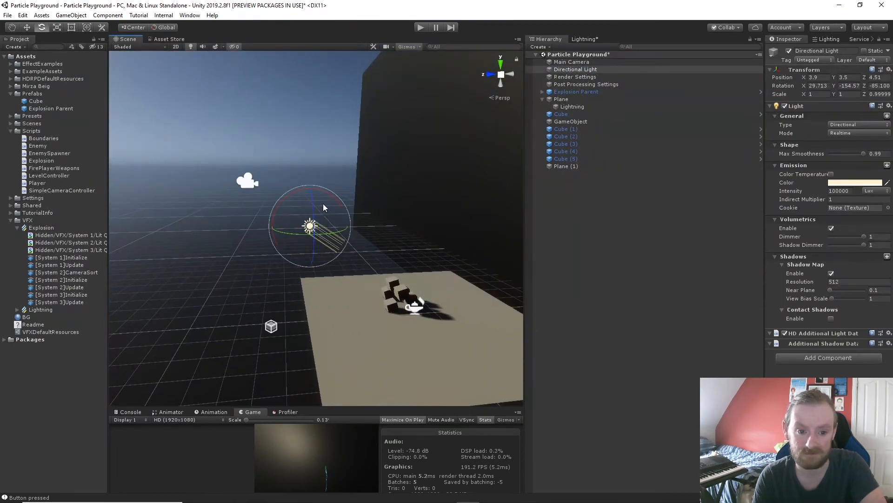
key(w)
drag(309, 189, 306, 110)
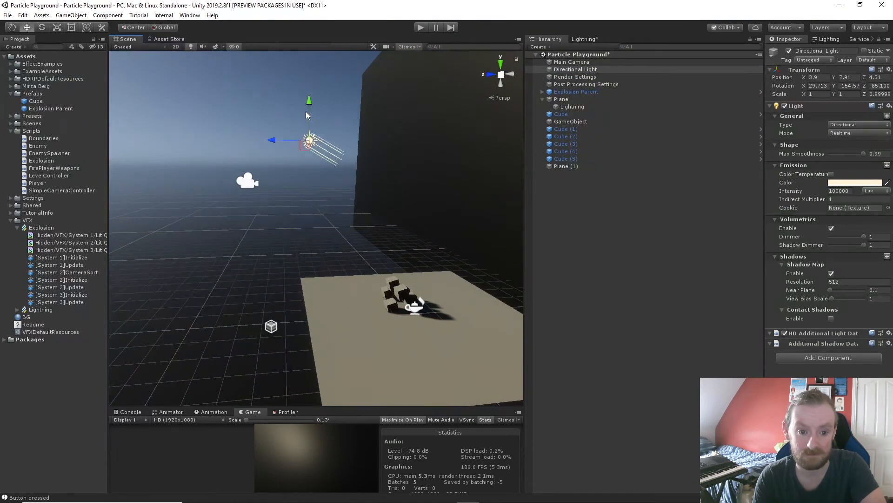
click(291, 136)
click(305, 144)
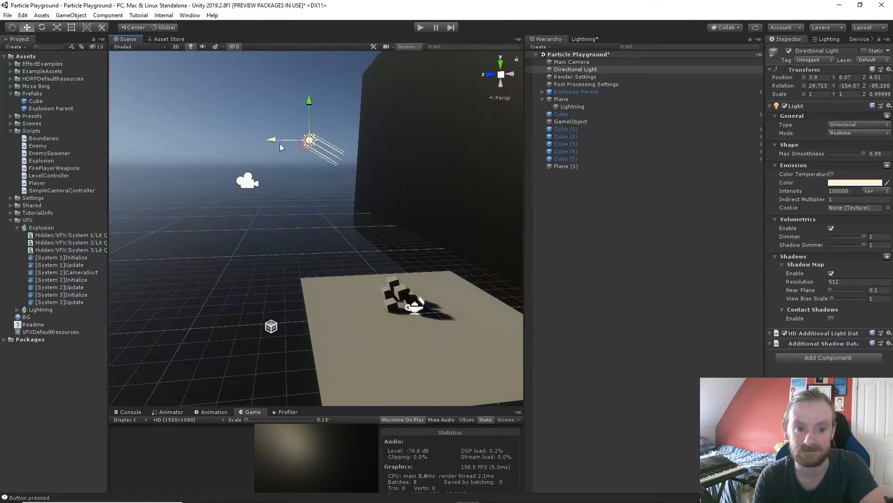
drag(280, 143, 207, 142)
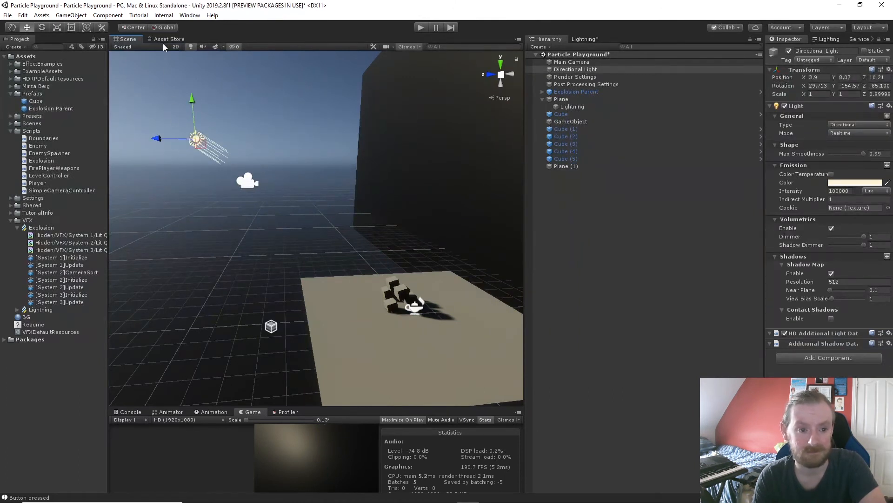
- Switch the transform handles to local orientation and rotate the Directional Light toward the backdrop, to about 10.358, -190.12, -91.713
key(e)
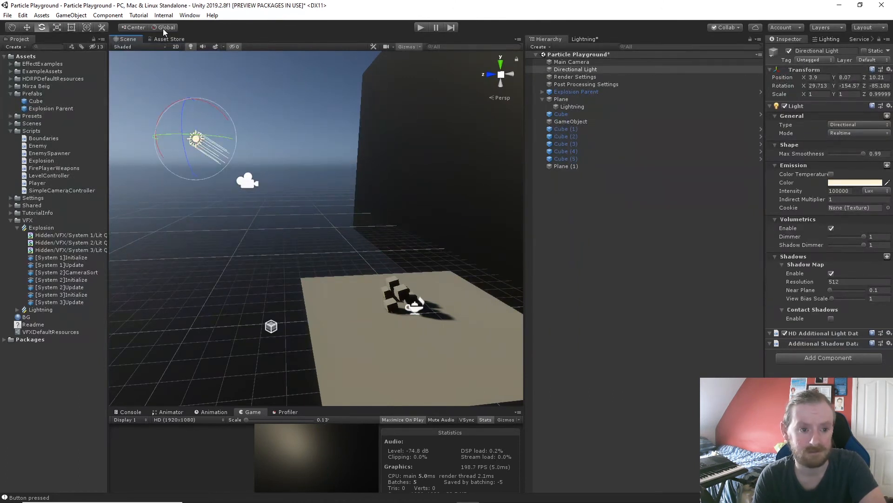
key(w)
click(161, 29)
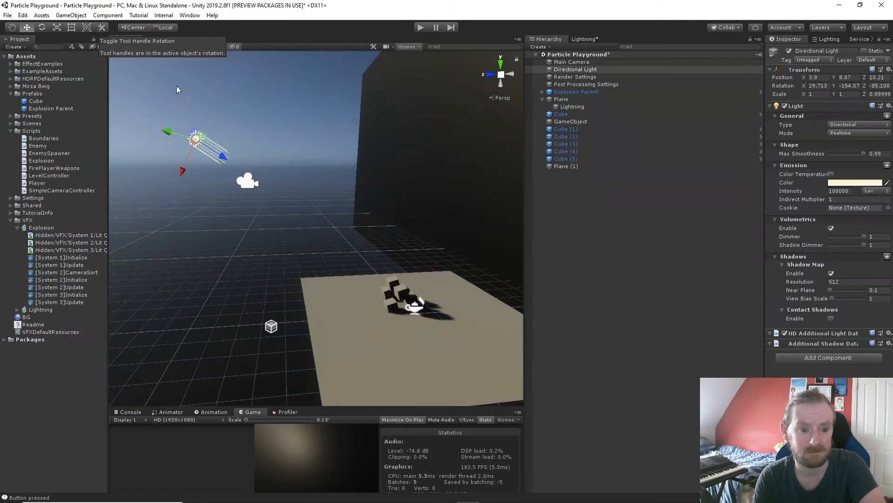
key(e)
drag(224, 119, 230, 93)
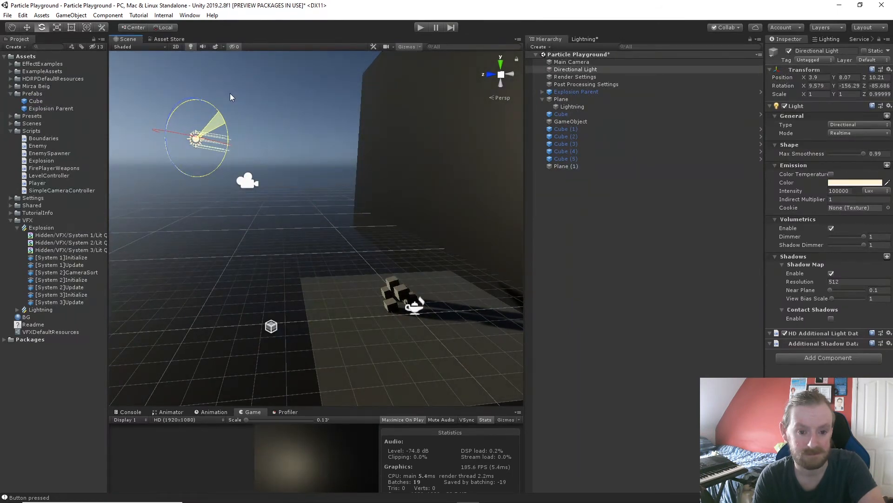
alt+drag(289, 169, 399, 180)
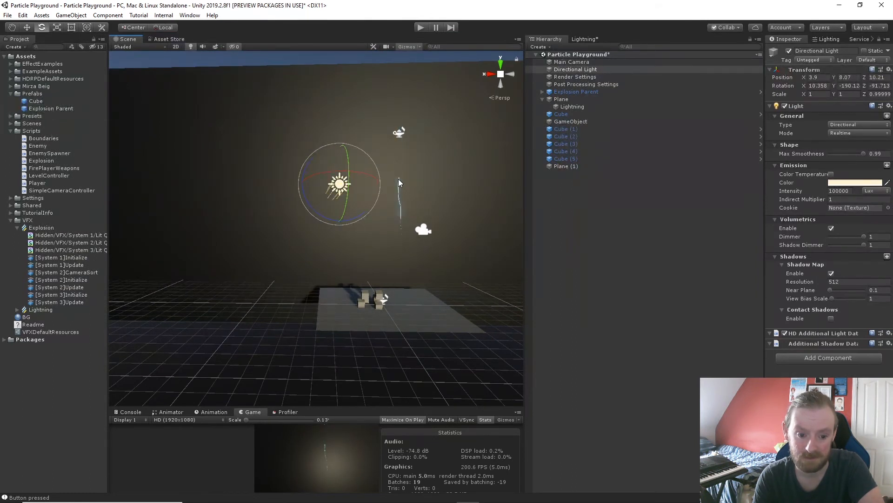
- Set the Directional Light's colour to white (FFFFFF)
click(841, 183)
drag(52, 63, 29, 63)
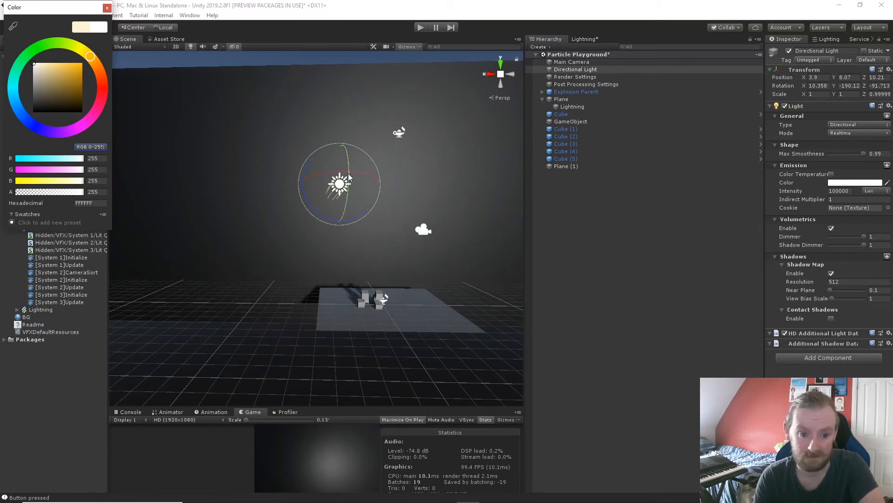
key(w)
click(374, 211)
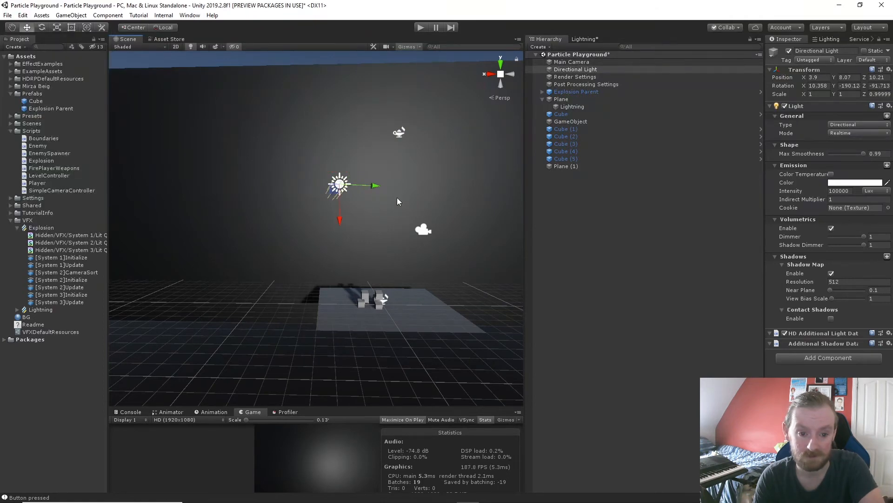
- Move the Directional Light far from the backdrop to about X -1.48, Y 13.67, Z 40.36
right_drag(398, 201, 290, 200)
key(d)
mouse_move(233, 174)
mouse_down()
mouse_move(122, 178)
mouse_move(373, 180)
mouse_move(545, 197)
mouse_move(46, 219)
mouse_move(210, 244)
mouse_move(331, 180)
mouse_move(238, 175)
mouse_up()
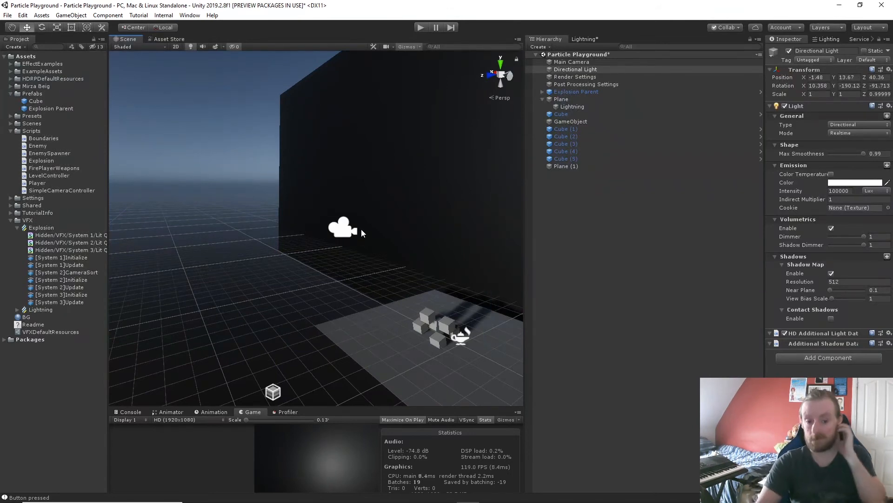
right_drag(361, 229, 481, 228)
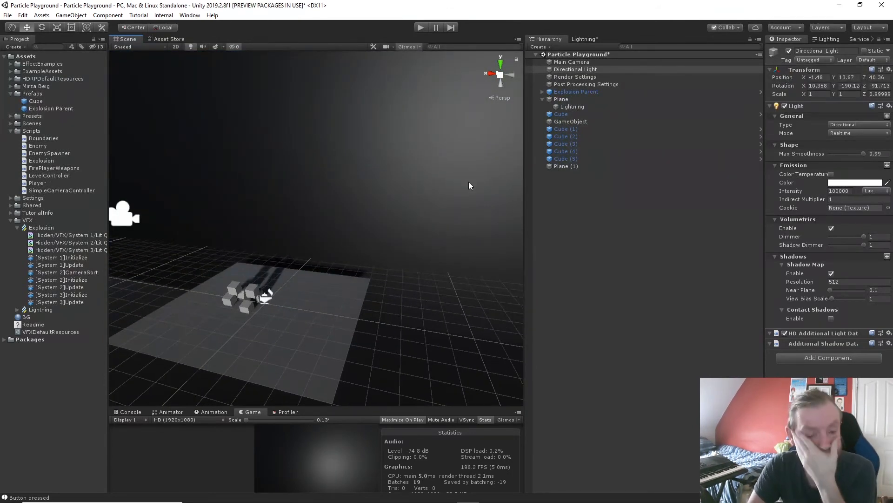
right_drag(369, 235, 341, 184)
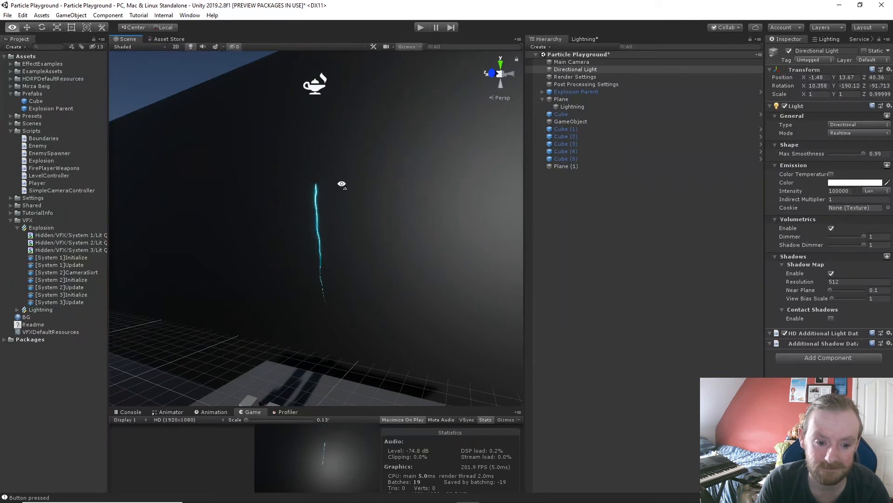
key(s)
right_drag(342, 185, 285, 201)
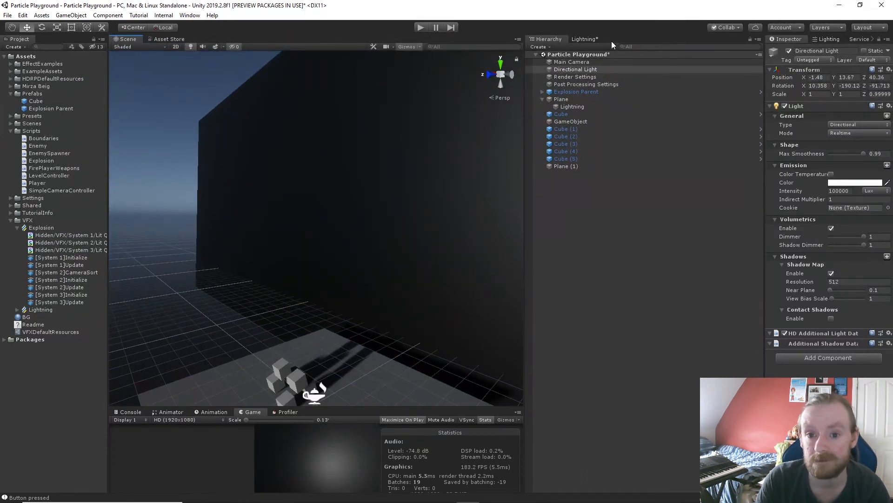
- Open the Lightning graph and set the Gravity block's Y force to -17.04 in the Update context
click(585, 39)
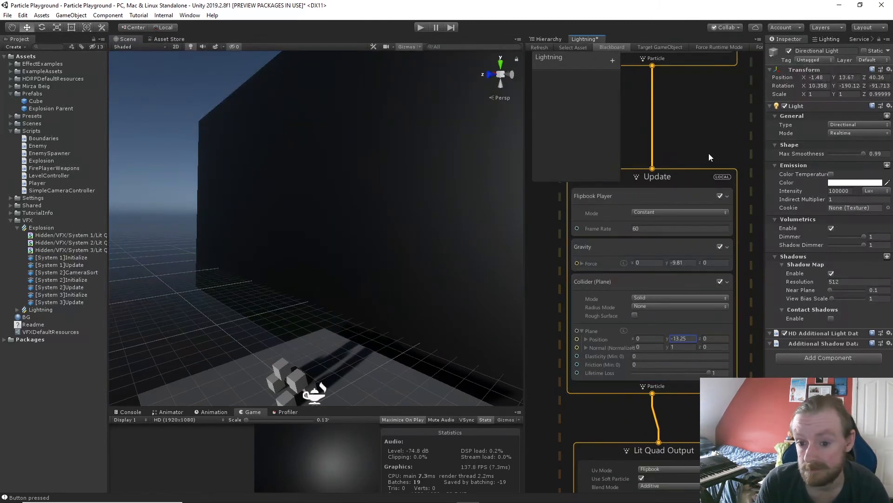
middle_drag(709, 152, 713, 422)
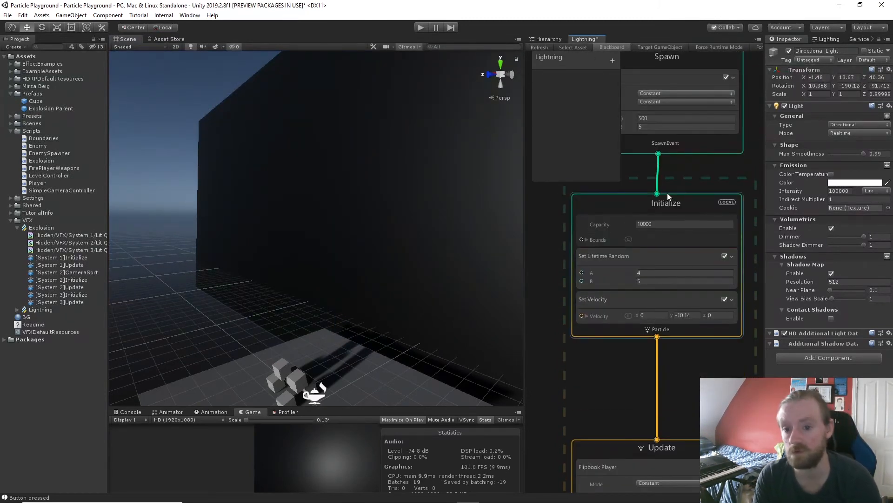
middle_drag(669, 197, 693, 271)
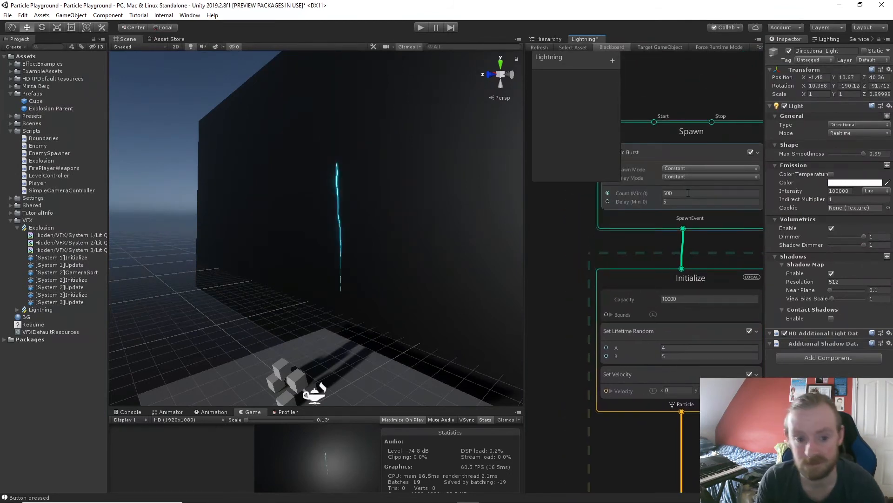
middle_drag(688, 193, 677, 25)
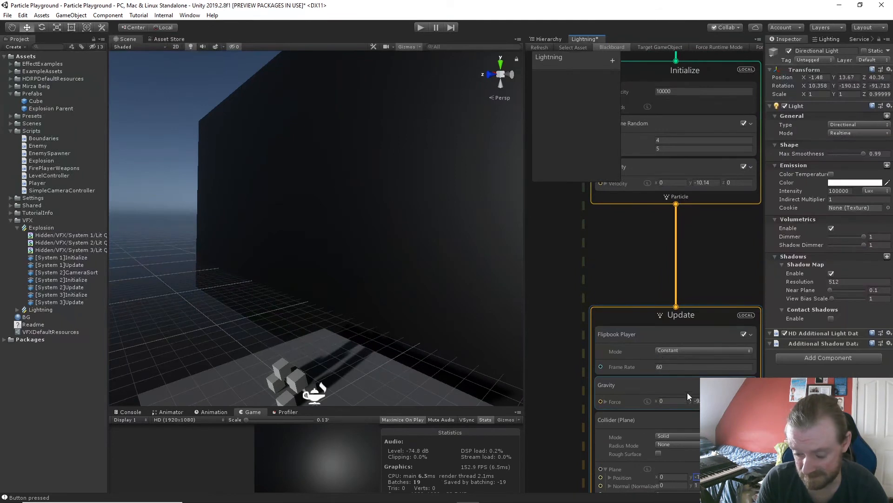
drag(689, 401, 653, 400)
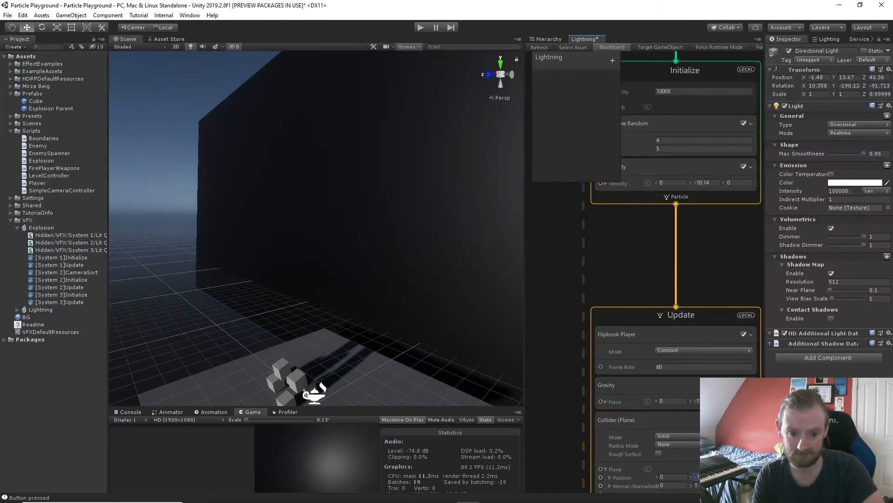
- Add a Turbulence force block to the Lightning graph's Update context
scroll(689, 380, down, 3)
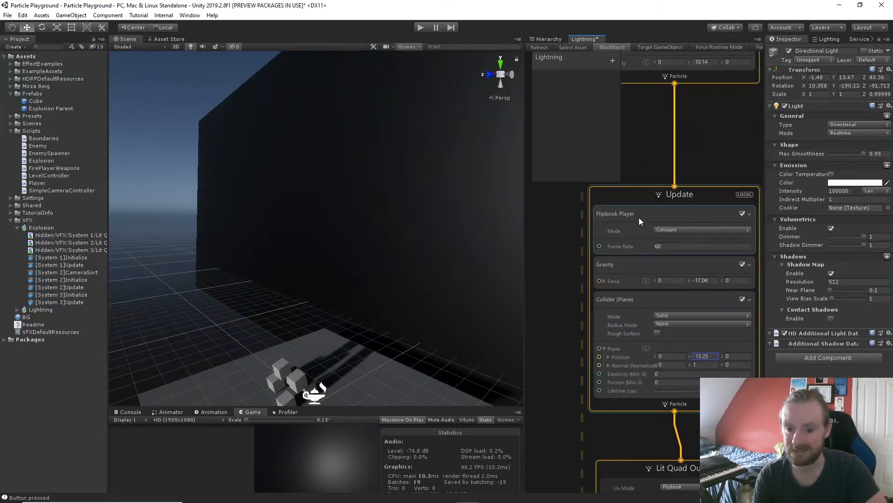
click(650, 208)
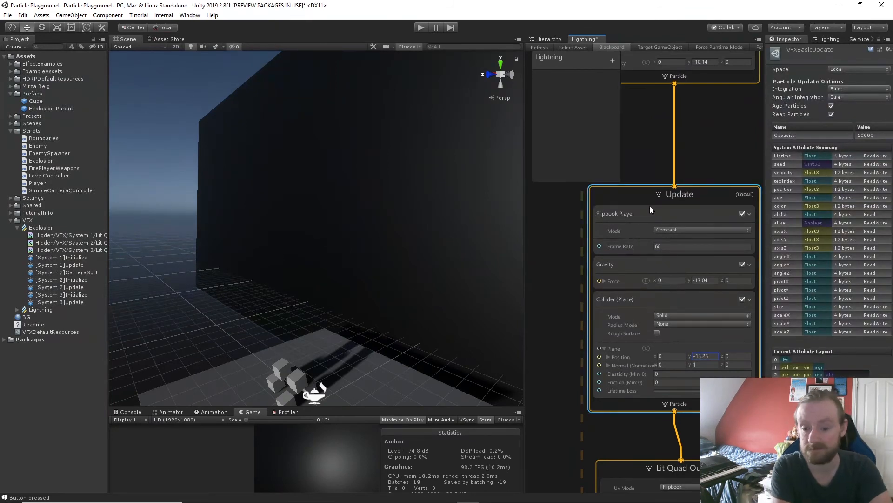
key(space)
text(for)
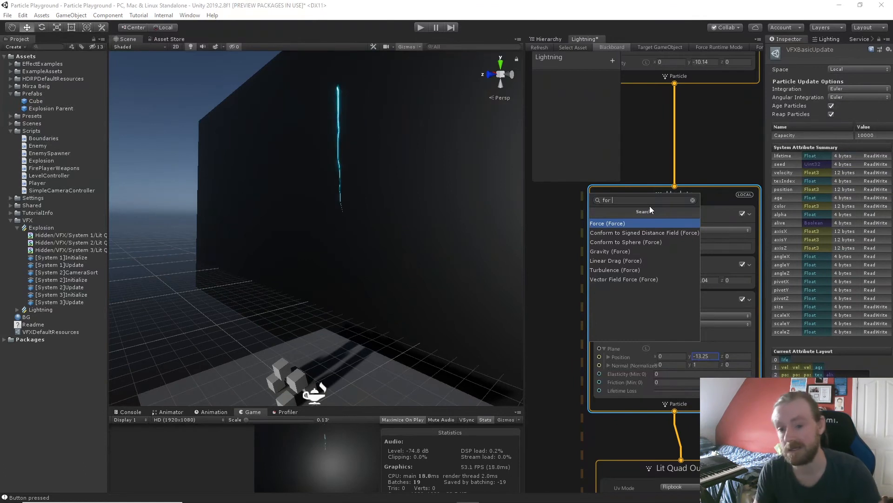
click(640, 269)
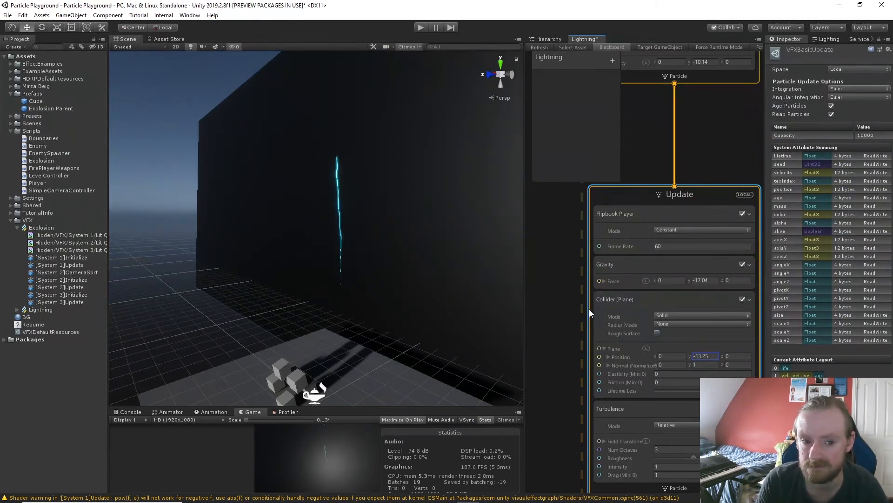
- Set the Turbulence block's intensity to 2.23
middle_drag(569, 365, 575, 276)
scroll(574, 277, up, 1)
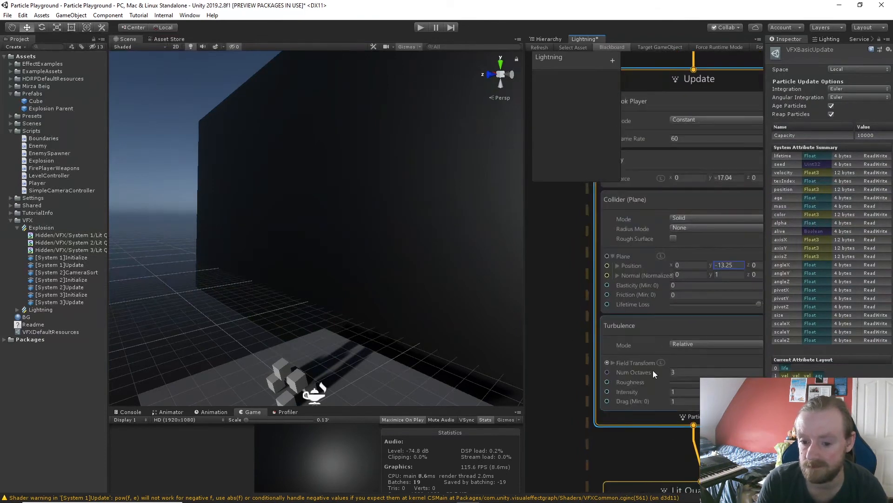
click(680, 391)
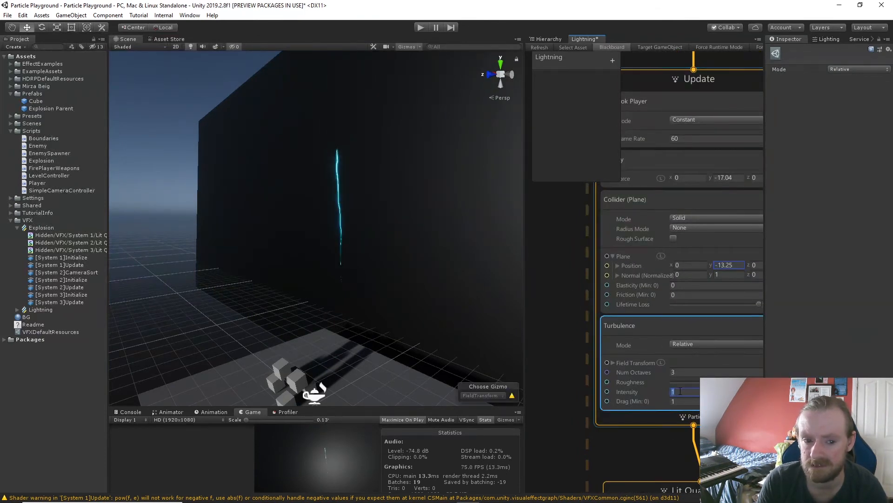
drag(666, 394, 678, 390)
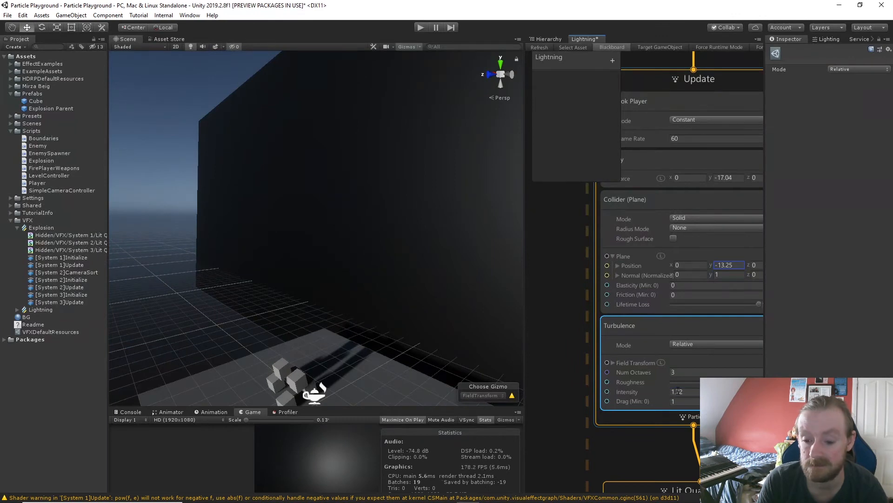
scroll(596, 393, down, 1)
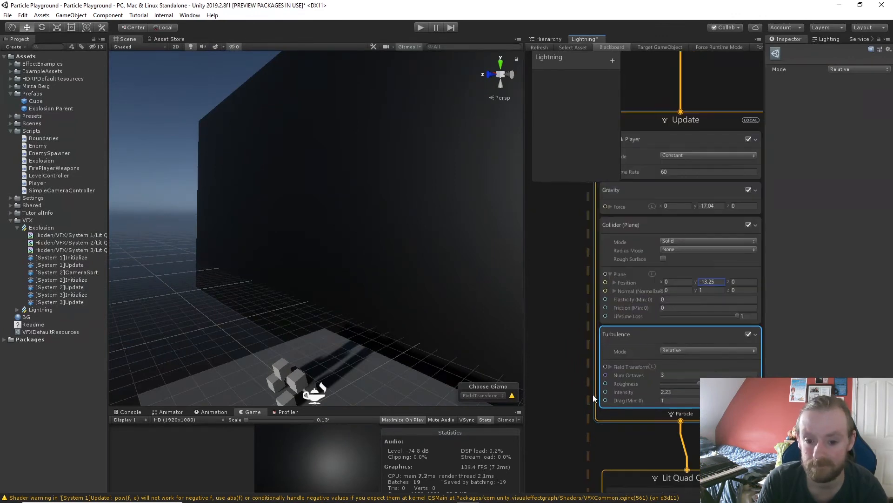
scroll(571, 326, down, 2)
middle_drag(571, 301, 572, 291)
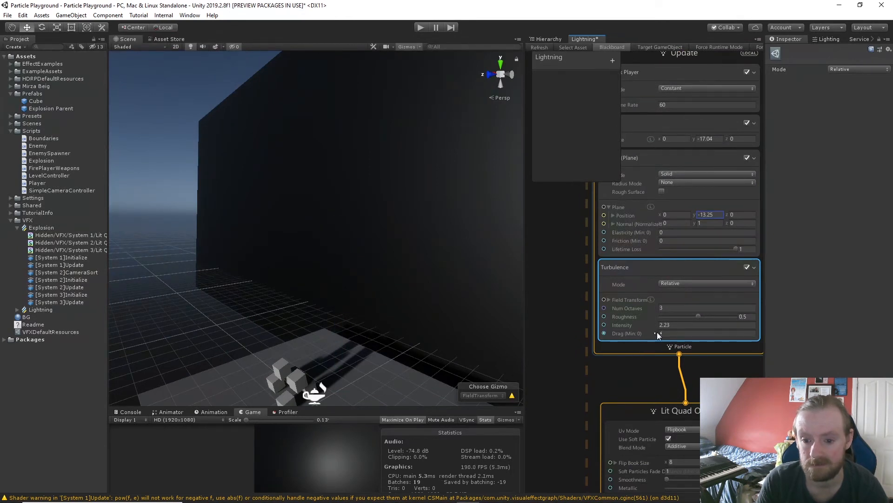
- Try a drag of 14.09 on the Turbulence block in the Update context
drag(657, 335, 868, 342)
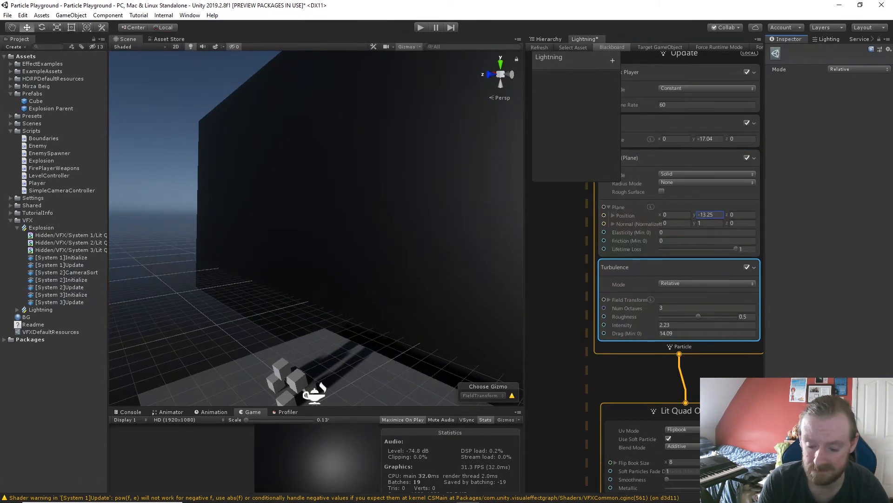
middle_drag(538, 237, 548, 337)
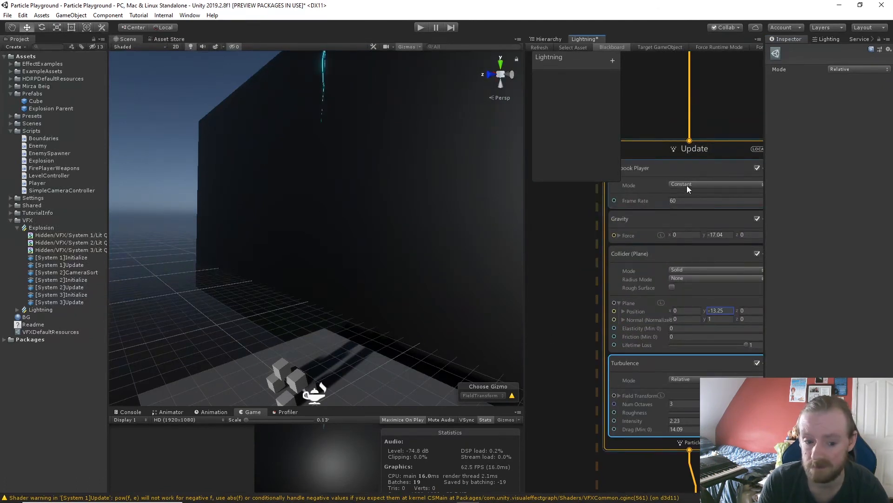
middle_drag(553, 320, 551, 297)
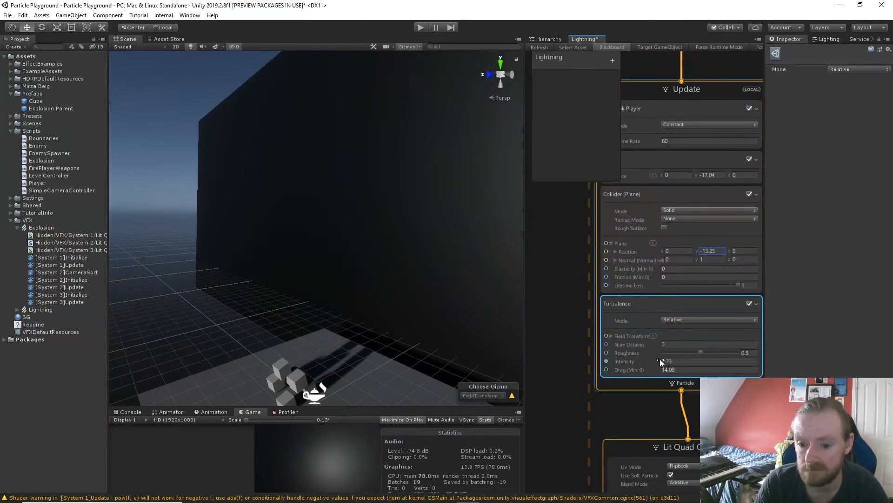
- Try a drag of 0.47 and an intensity of 8.69 on the Turbulence block
drag(642, 370, 601, 368)
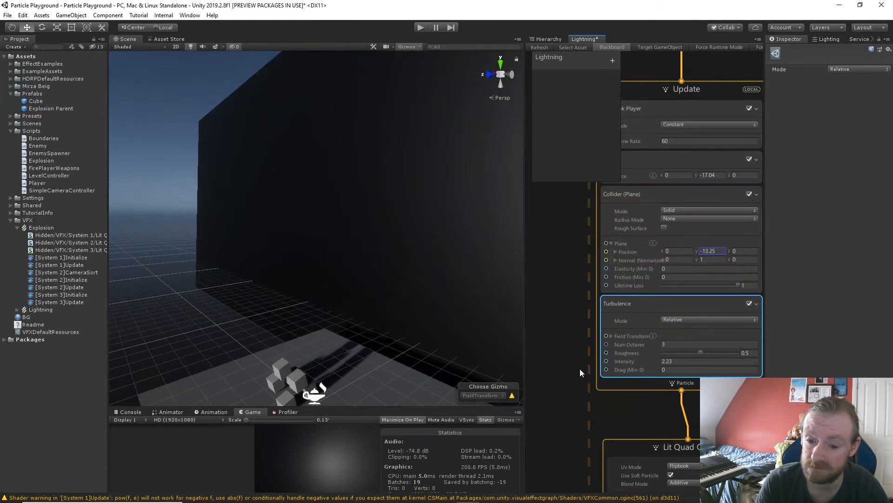
drag(661, 370, 667, 370)
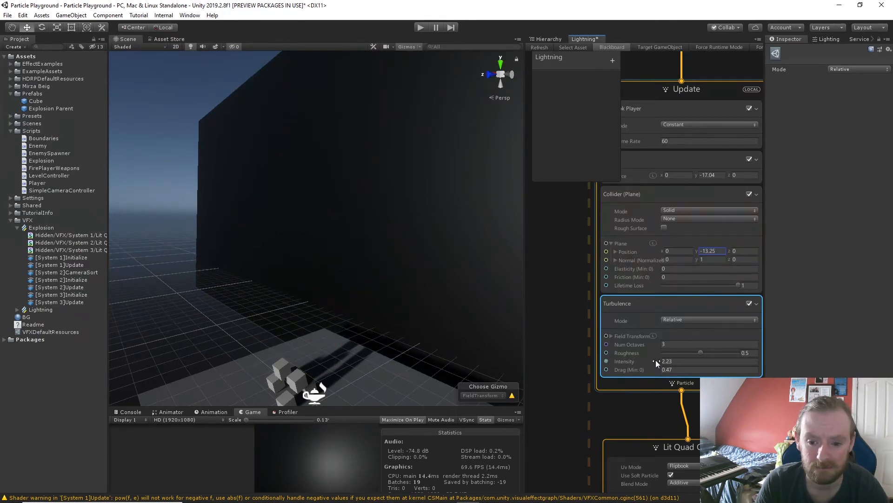
drag(657, 362, 727, 361)
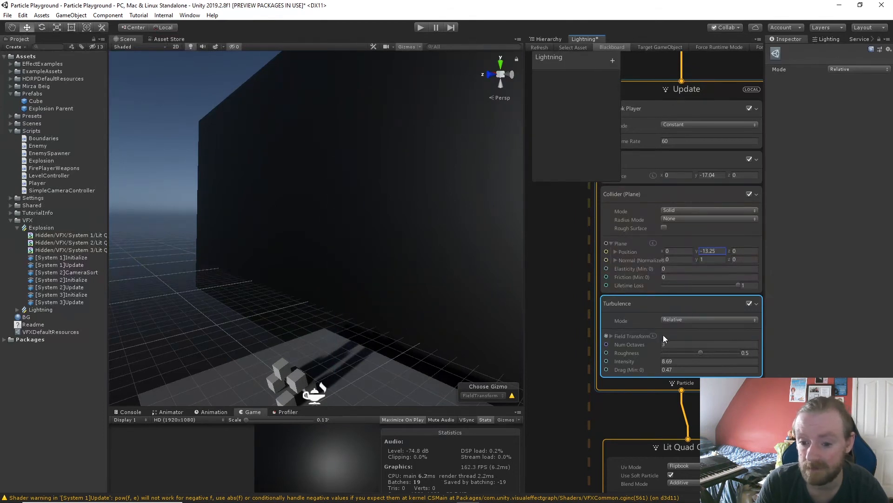
- Try 4 octaves and a roughness of 1 on the Turbulence block
drag(658, 345, 664, 344)
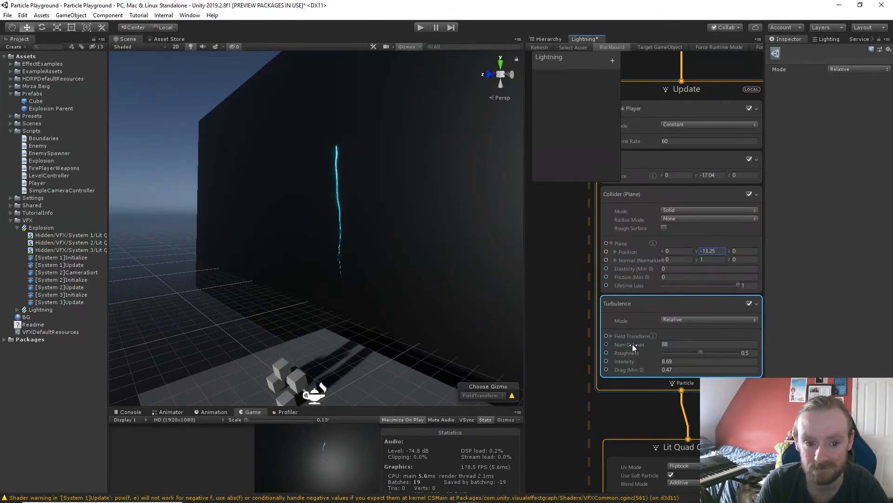
drag(632, 345, 439, 335)
click(669, 345)
text(4)
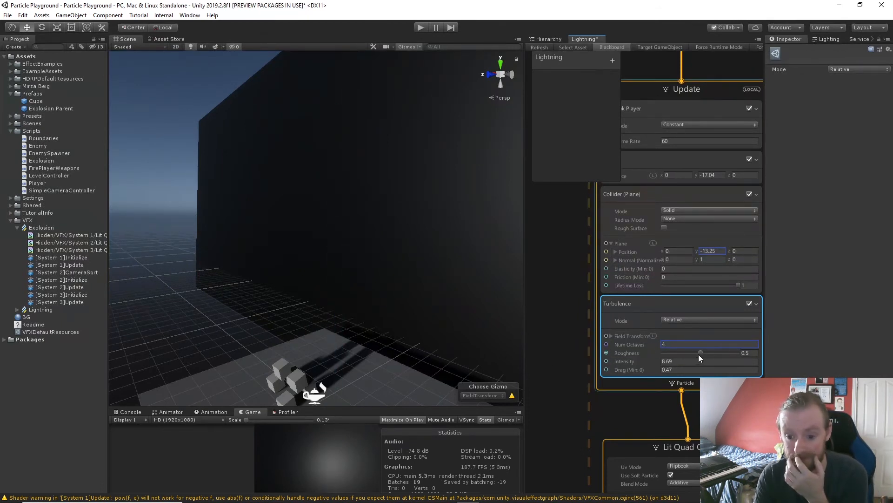
drag(700, 352, 767, 354)
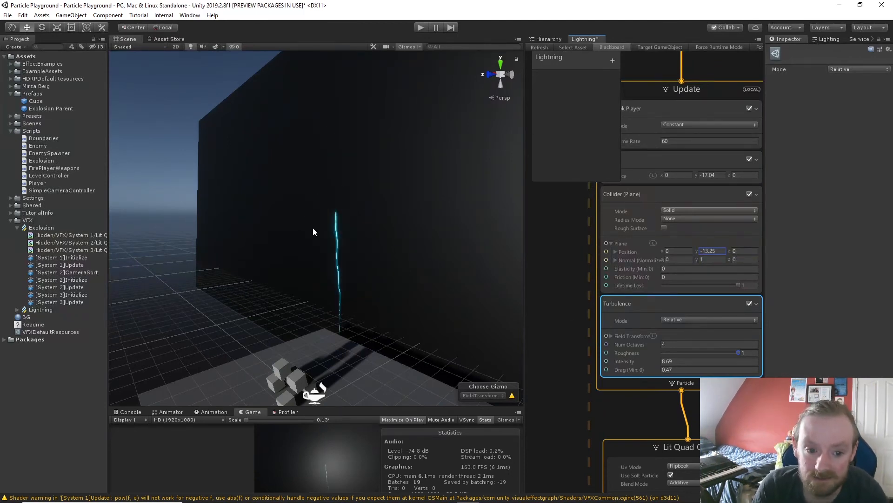
scroll(641, 371, up, 1)
scroll(642, 369, down, 5)
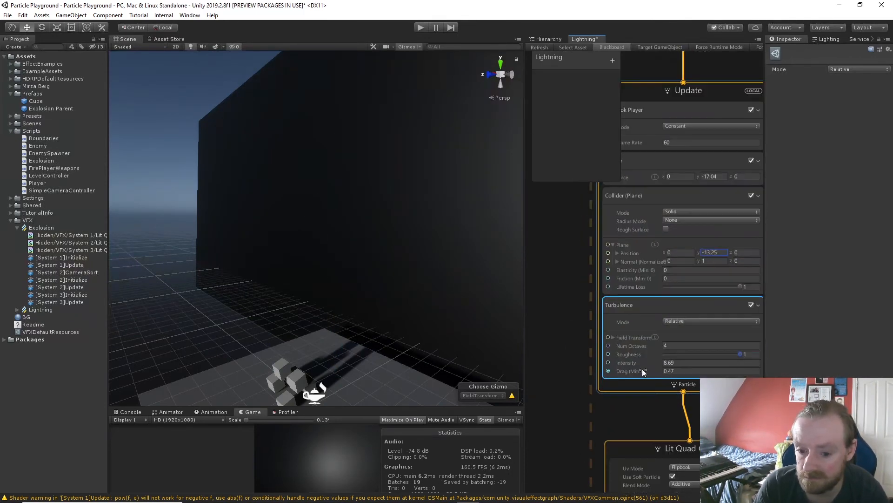
scroll(598, 359, up, 3)
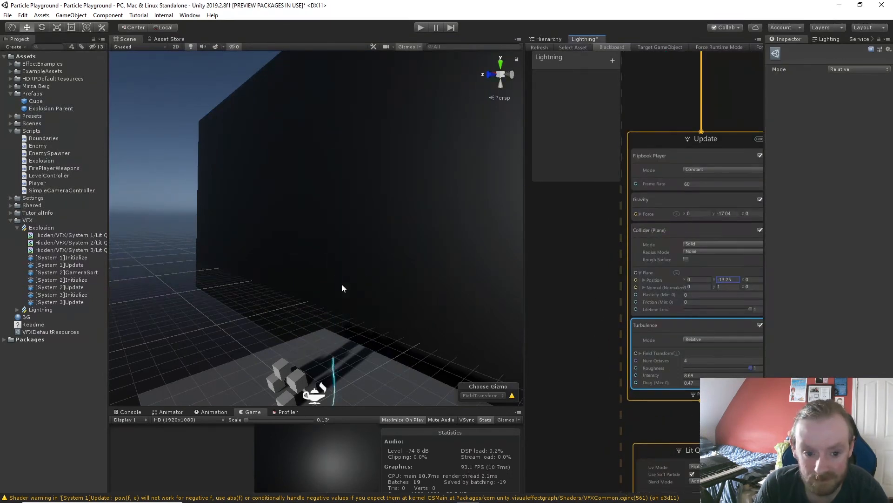
- Try a count of 1 in the Spawn context's Periodic Burst, and restore the count to 500
middle_drag(535, 103, 533, 403)
click(698, 166)
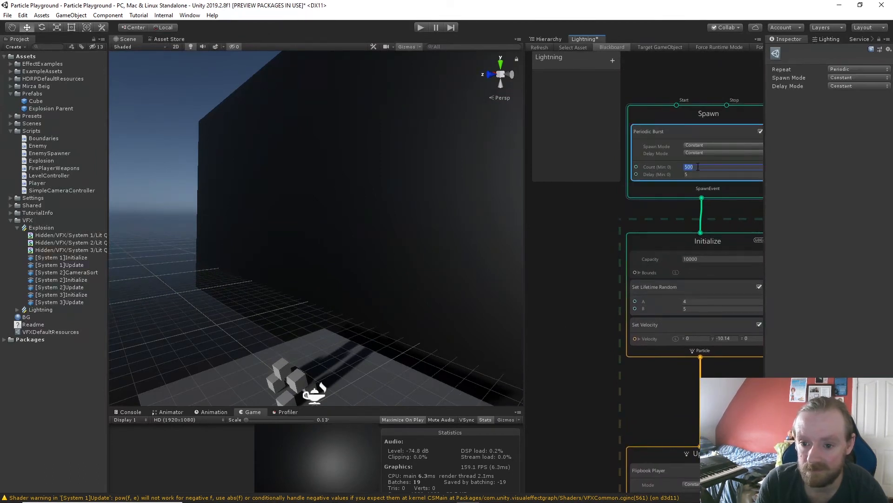
text(1)
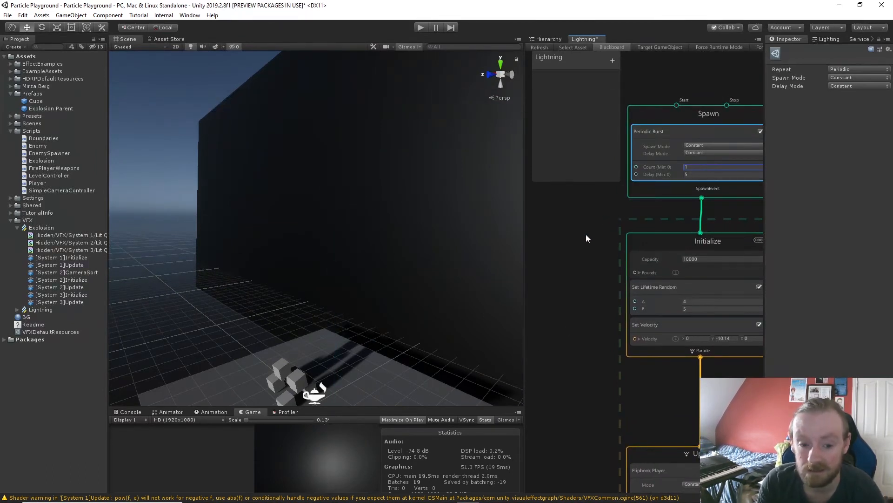
right_click(595, 242)
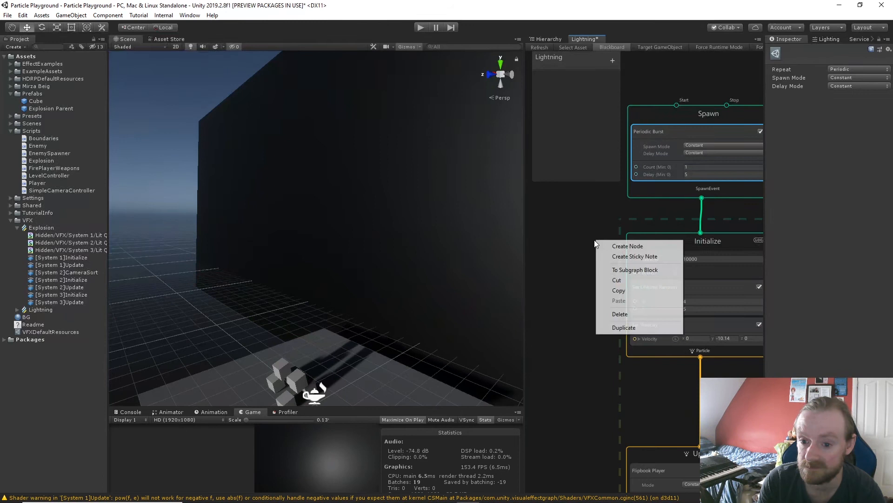
click(566, 235)
middle_drag(579, 239, 562, 256)
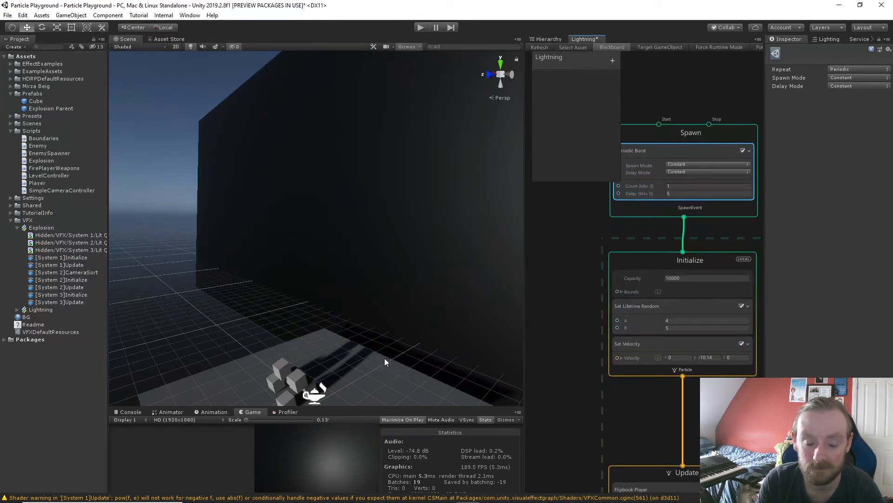
click(678, 185)
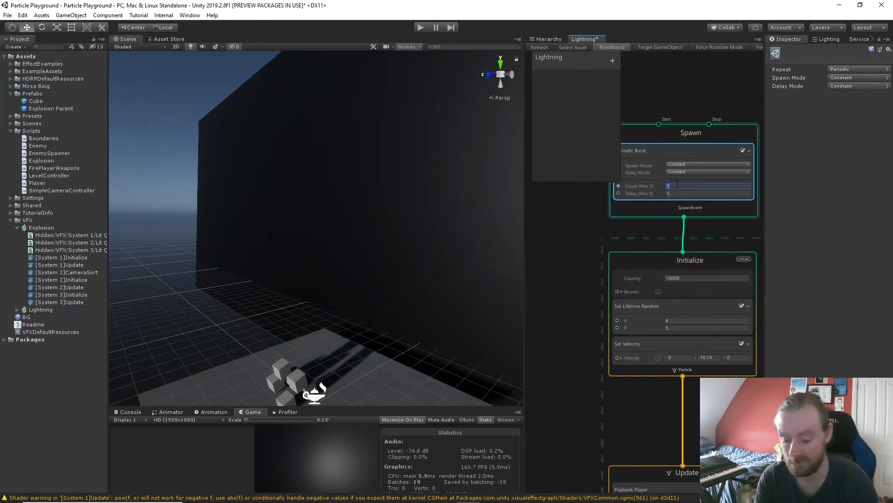
key(Return)
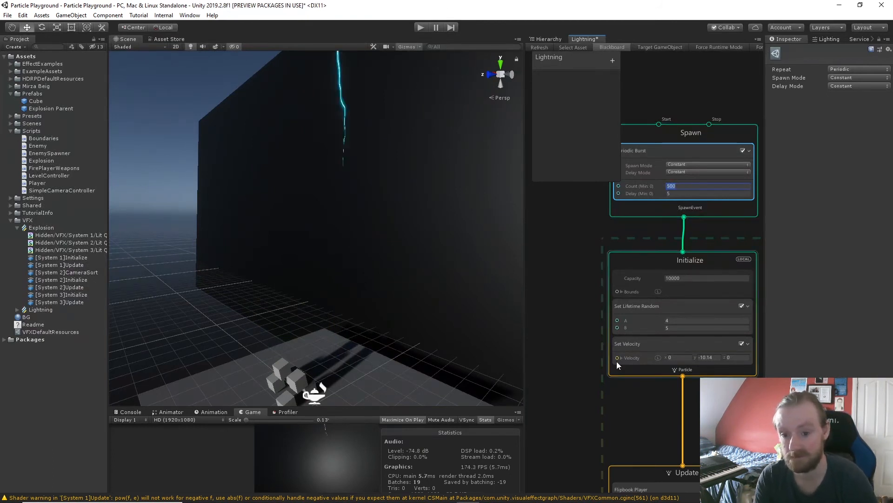
- Try raising the Turbulence block's drag to 2.25 and its intensity to 16.3
middle_drag(587, 362, 600, 169)
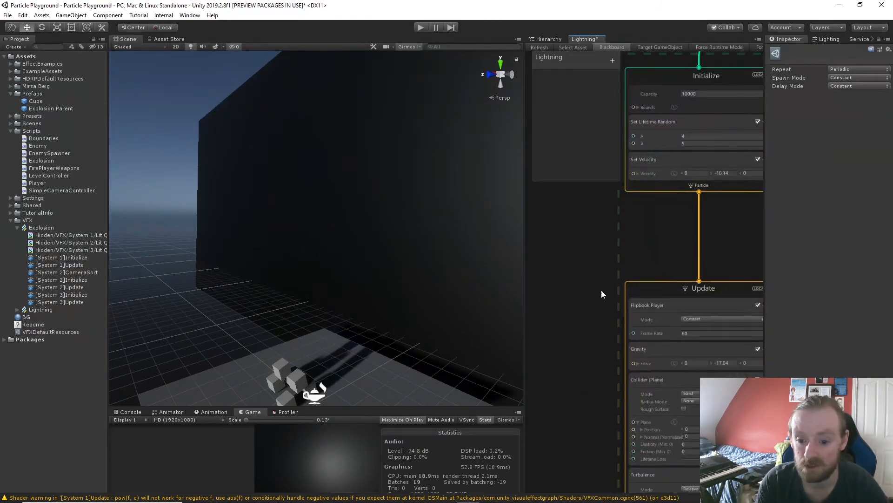
middle_drag(596, 329, 577, 186)
middle_drag(581, 271, 578, 210)
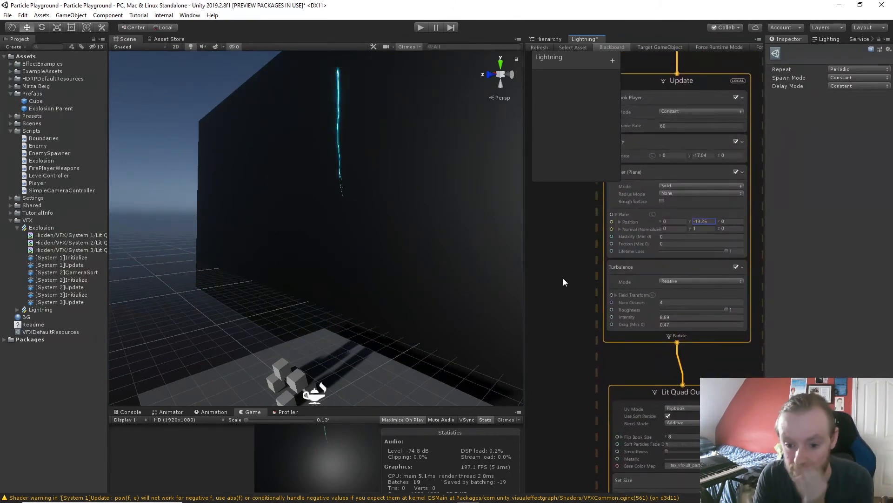
middle_drag(567, 324, 572, 210)
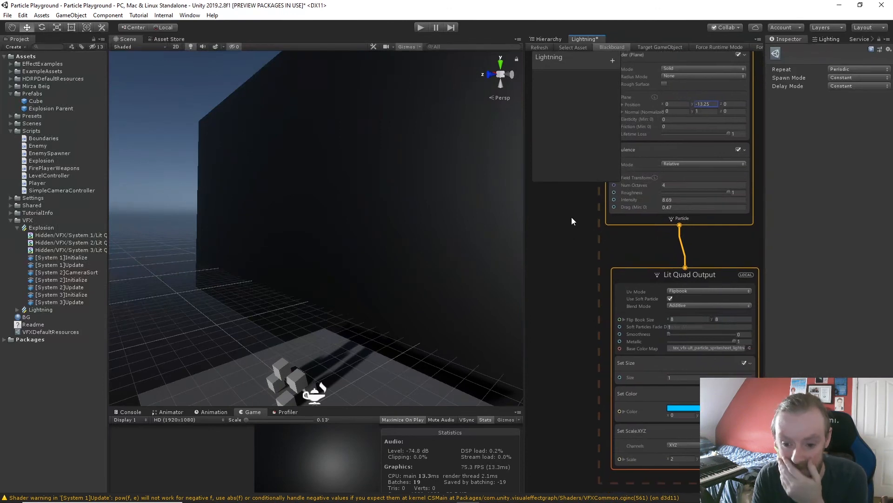
middle_drag(564, 260, 595, 375)
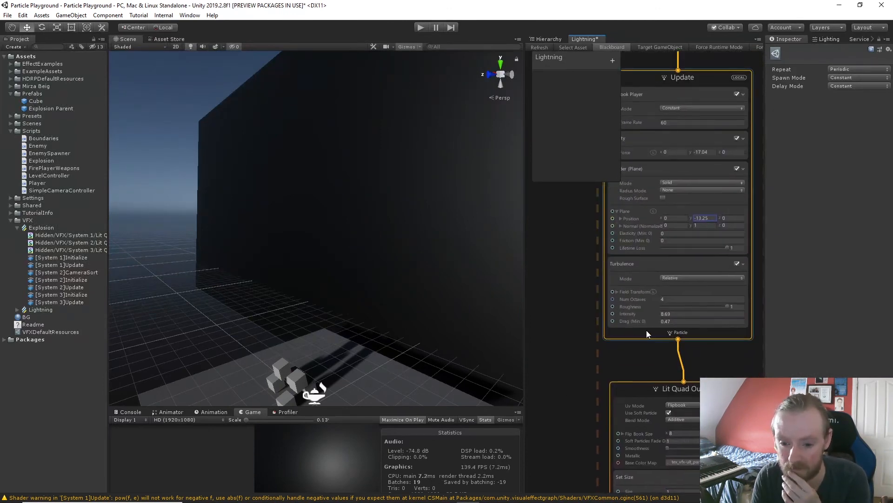
drag(666, 321, 687, 322)
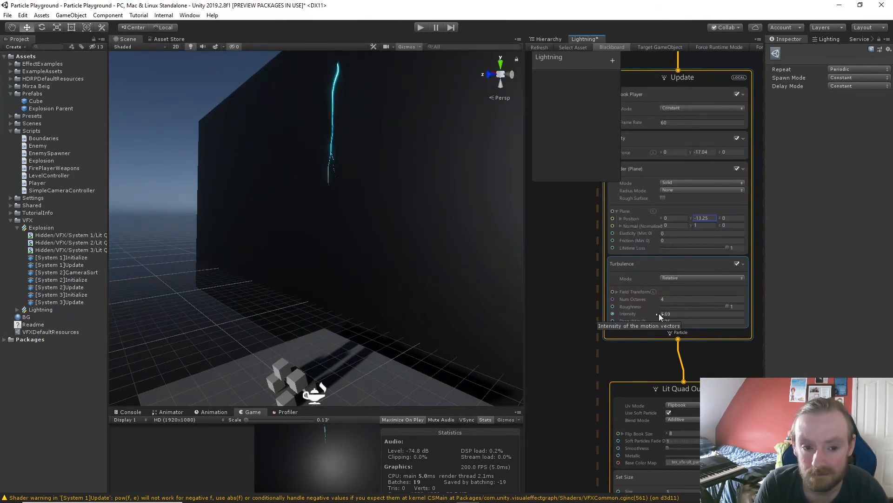
drag(661, 313, 697, 314)
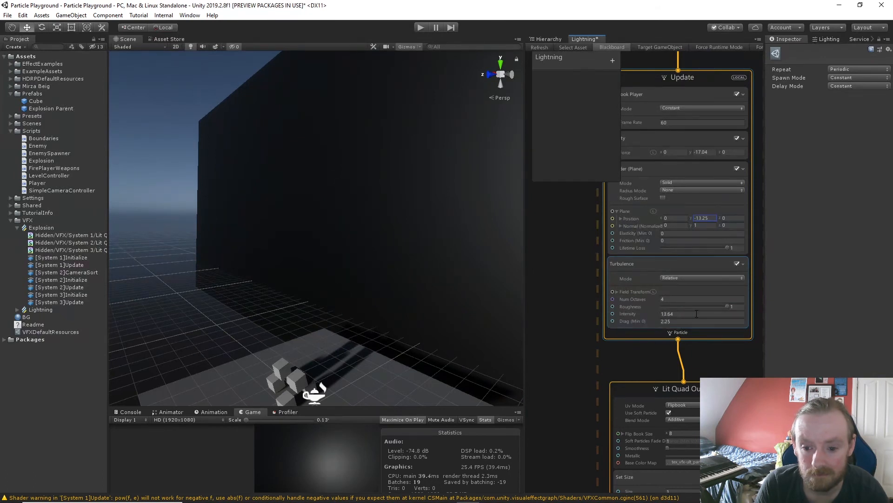
- Delete the Turbulence block from the Lightning graph's Update context
alt+drag(438, 312, 549, 293)
key(w)
right_drag(549, 292, 467, 304)
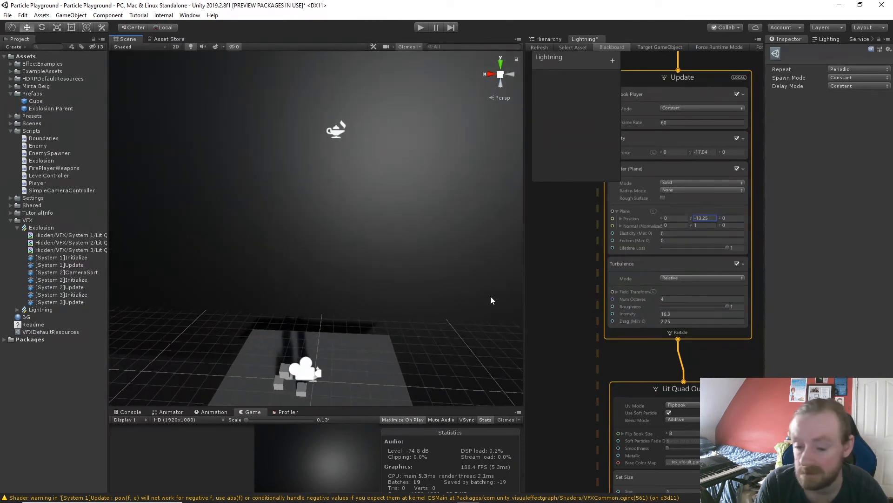
middle_drag(568, 251, 569, 272)
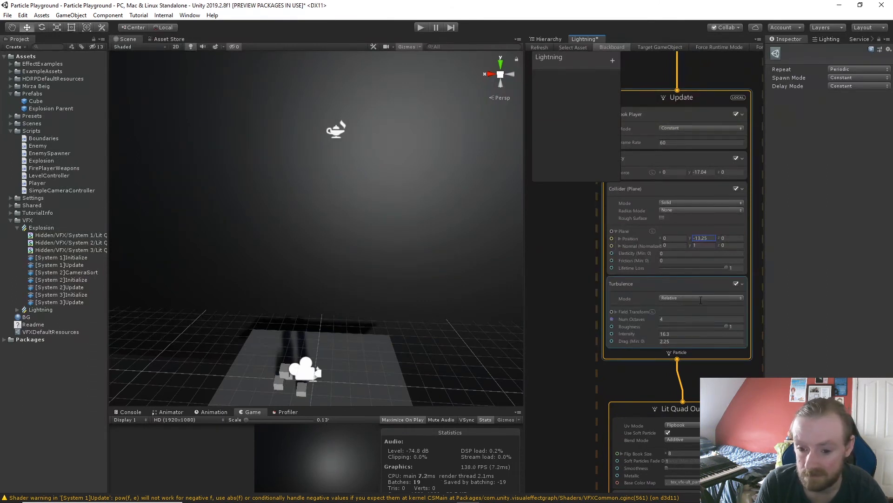
click(691, 291)
key(Delete)
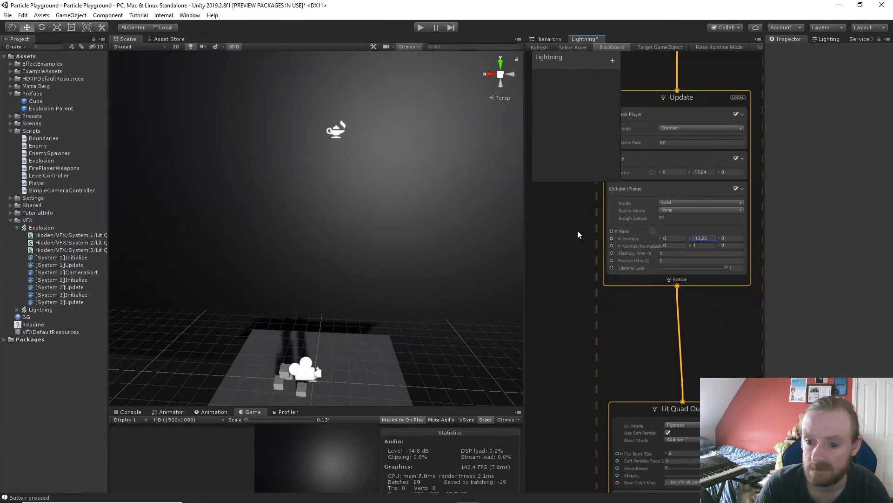
- Set the Gravity block's Y force to -34.3 in the Update context
middle_drag(684, 197, 686, 289)
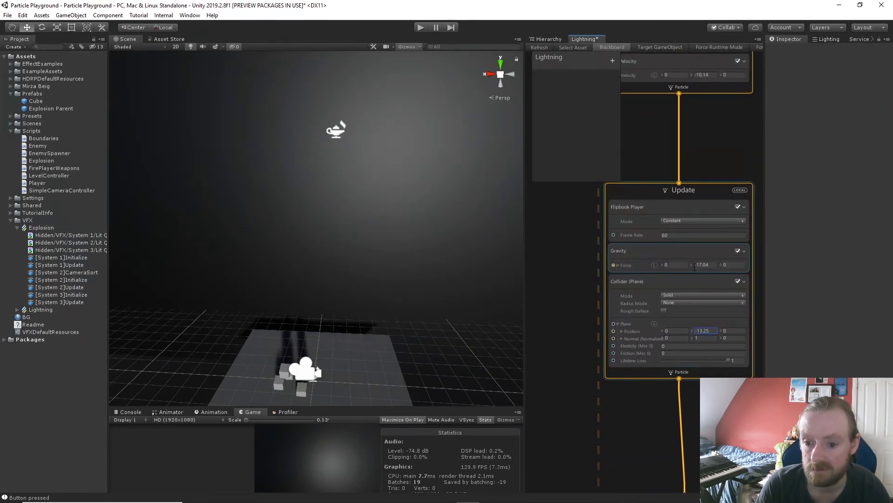
drag(692, 264, 662, 267)
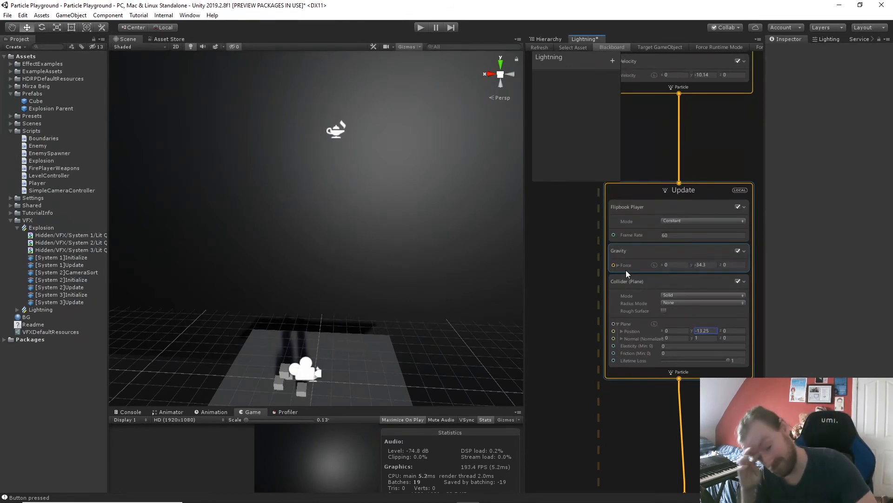
- Set the Periodic Burst count in the Spawn context to 1000
middle_drag(560, 243, 571, 499)
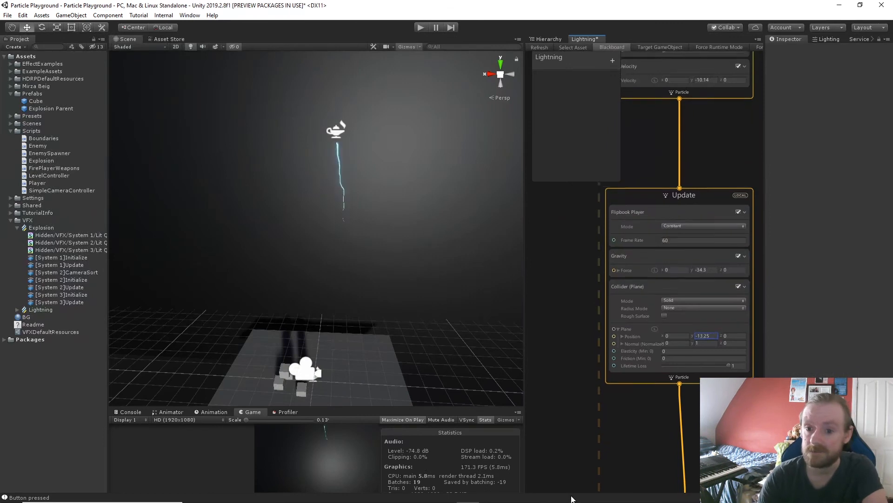
middle_drag(585, 278, 578, 305)
click(685, 189)
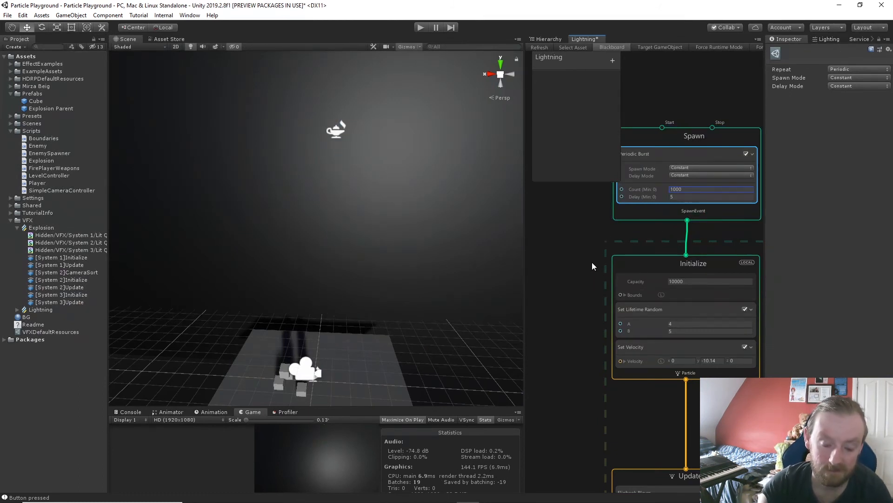
scroll(588, 239, down, 3)
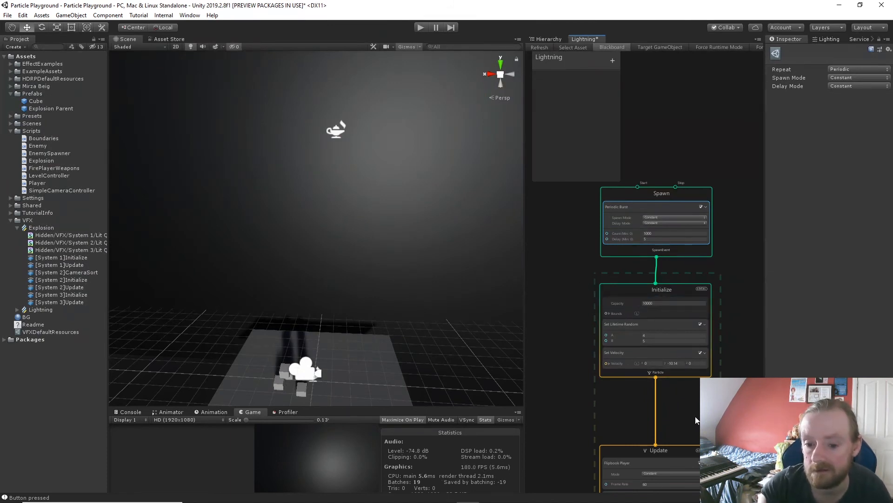
middle_drag(695, 416, 672, 322)
scroll(677, 340, up, 2)
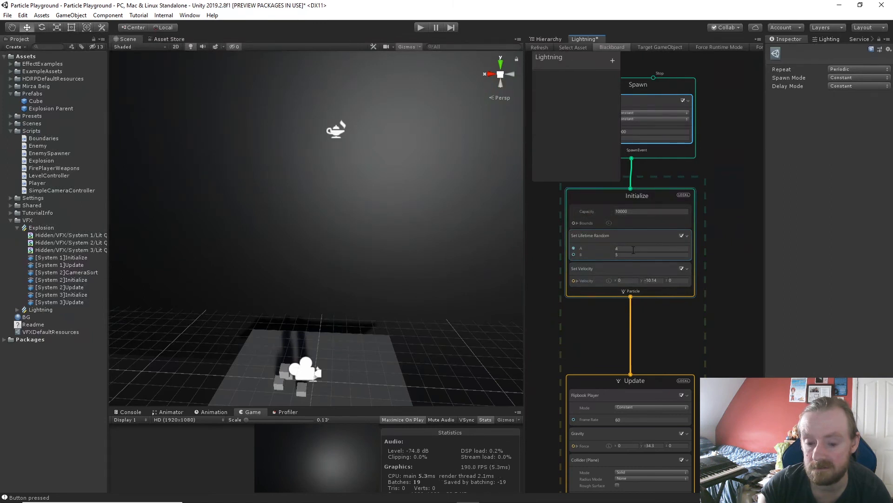
middle_drag(689, 356, 692, 200)
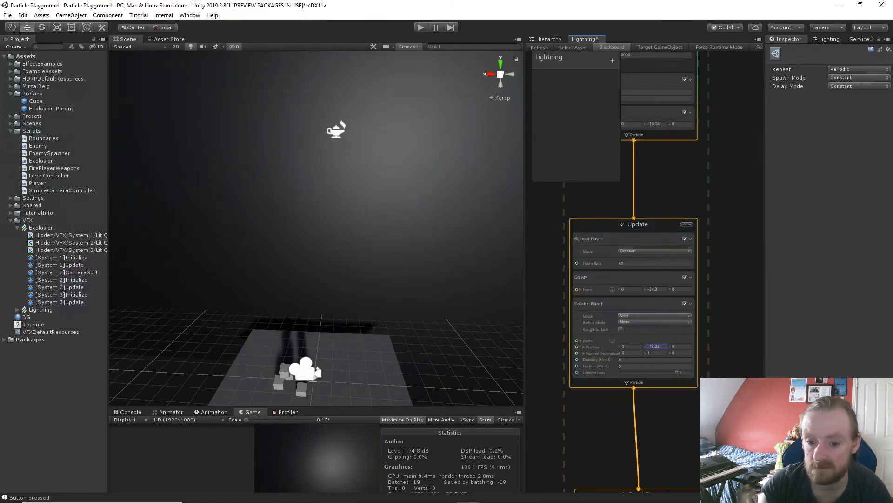
middle_drag(726, 276, 680, 19)
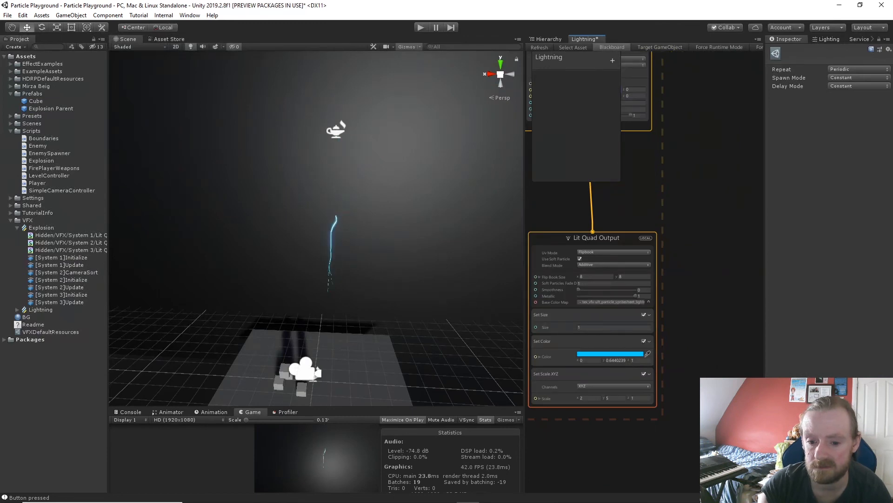
middle_drag(693, 230, 712, 313)
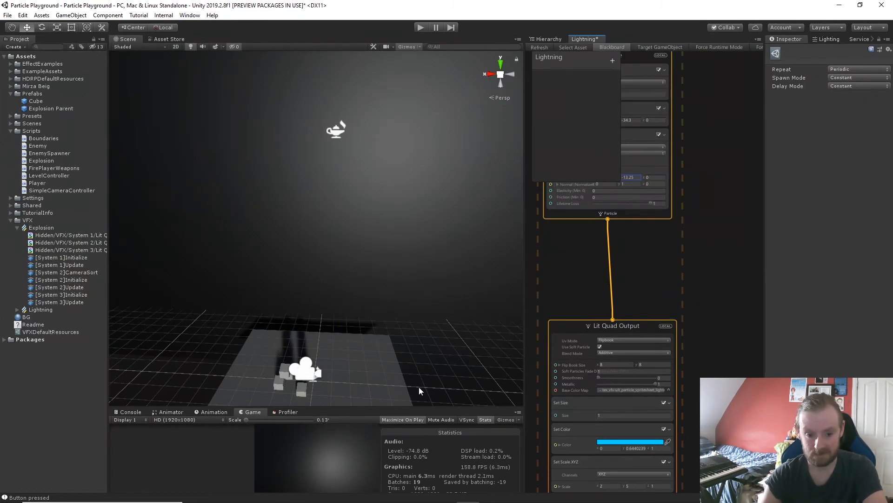
- Enlarge the Game view against the Scene view until its display scale is about 0.24
drag(413, 407, 404, 116)
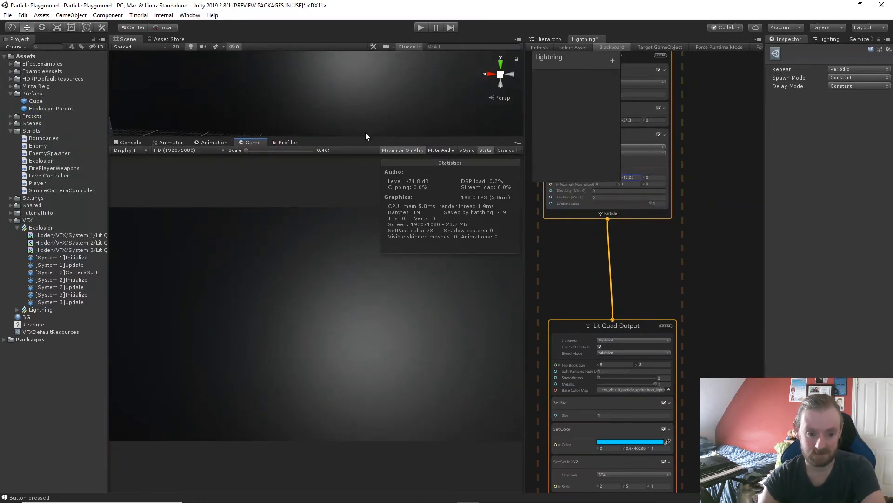
drag(366, 137, 369, 358)
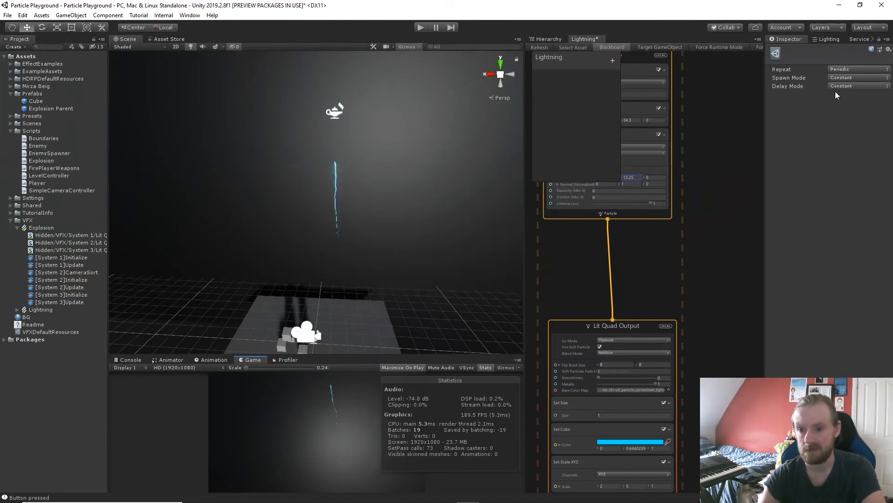
- Review the available Spawn Mode, Delay Mode and Repeat options of the Periodic Burst block without changing them
click(841, 78)
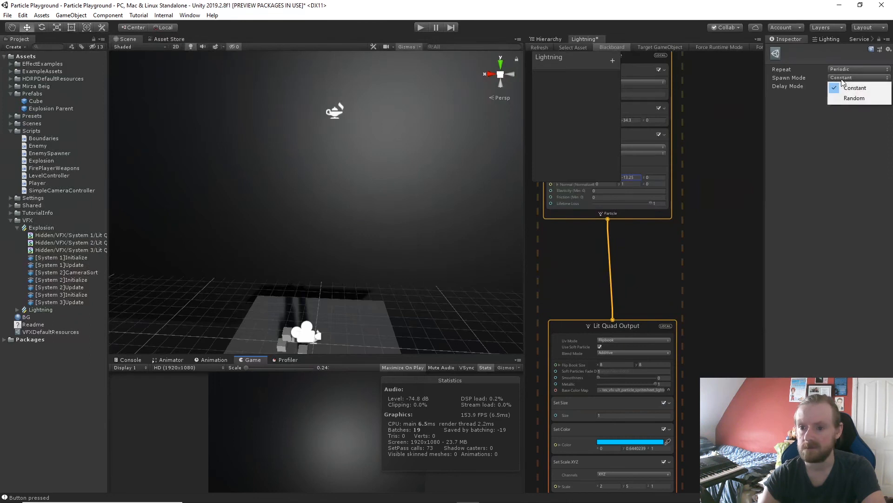
click(817, 163)
click(833, 87)
click(797, 124)
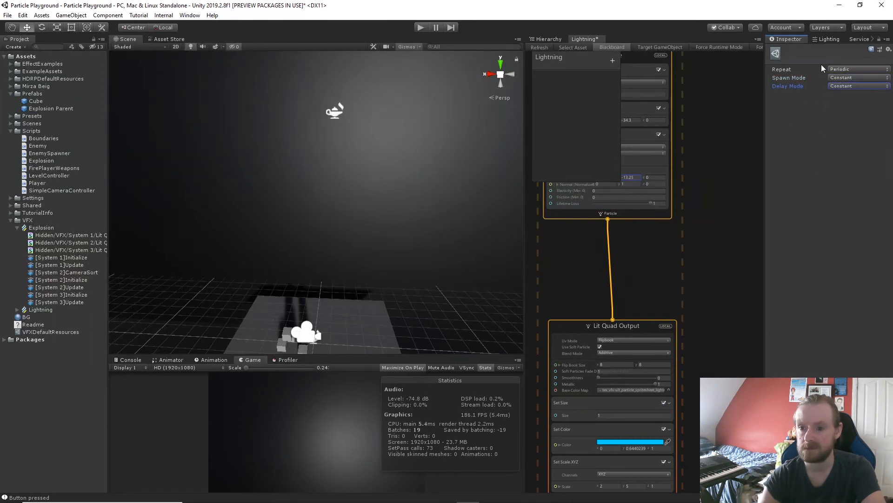
click(834, 69)
click(787, 139)
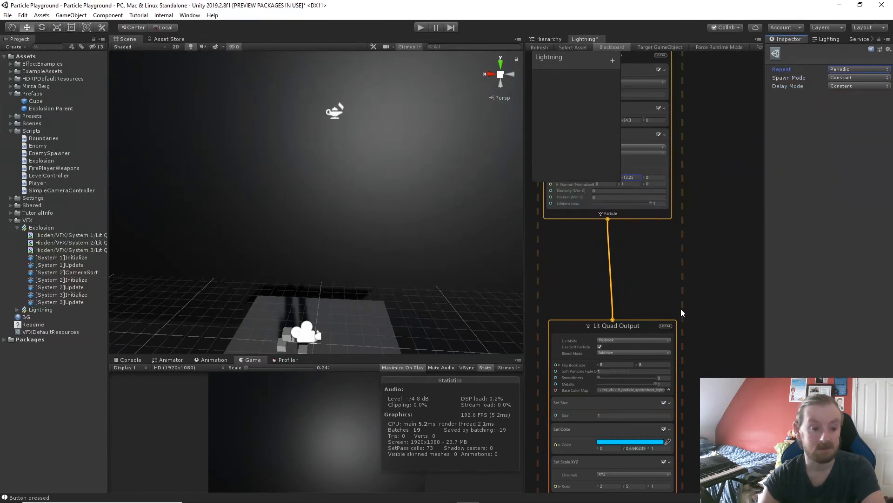
middle_drag(711, 237, 726, 425)
middle_drag(726, 377, 721, 300)
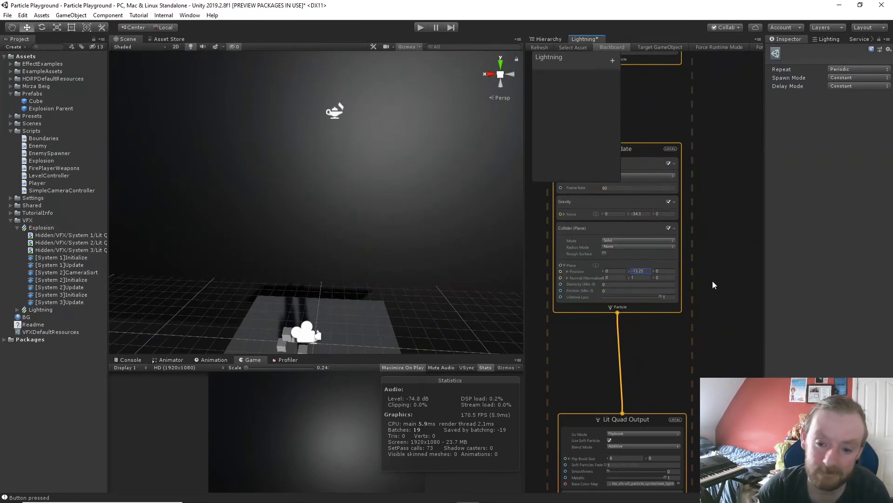
scroll(724, 356, down, 5)
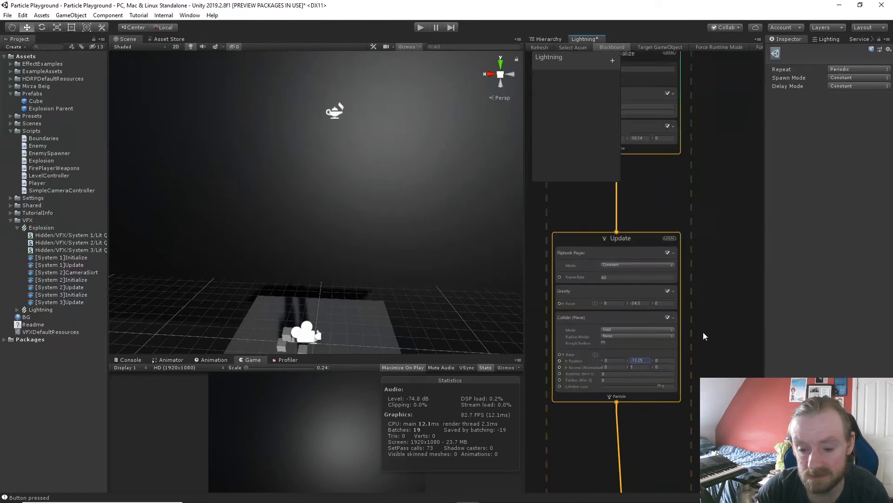
scroll(699, 361, up, 2)
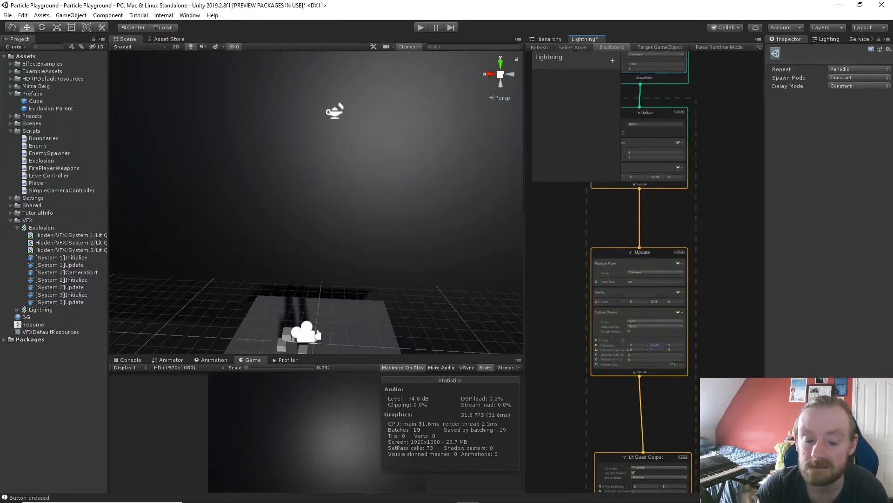
scroll(707, 377, up, 2)
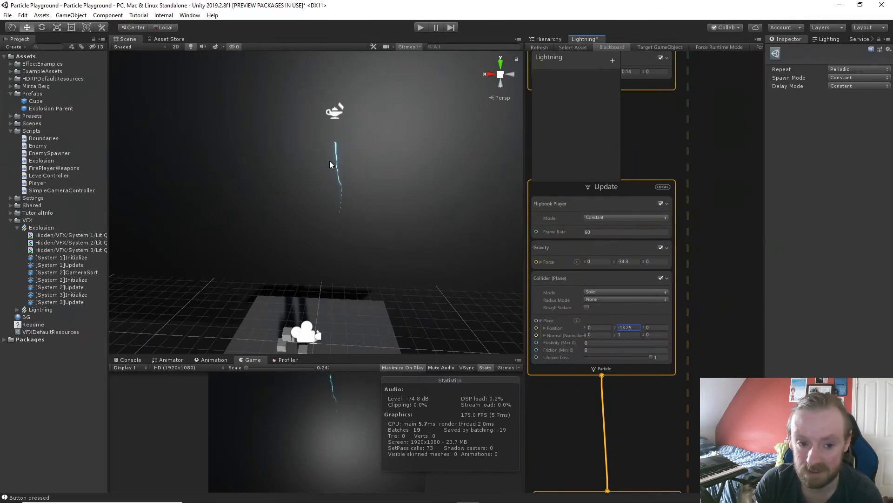
- Try tilting the Lightning object about -22 degrees around its X axis in the scene, and undo the rotation
click(335, 112)
key(e)
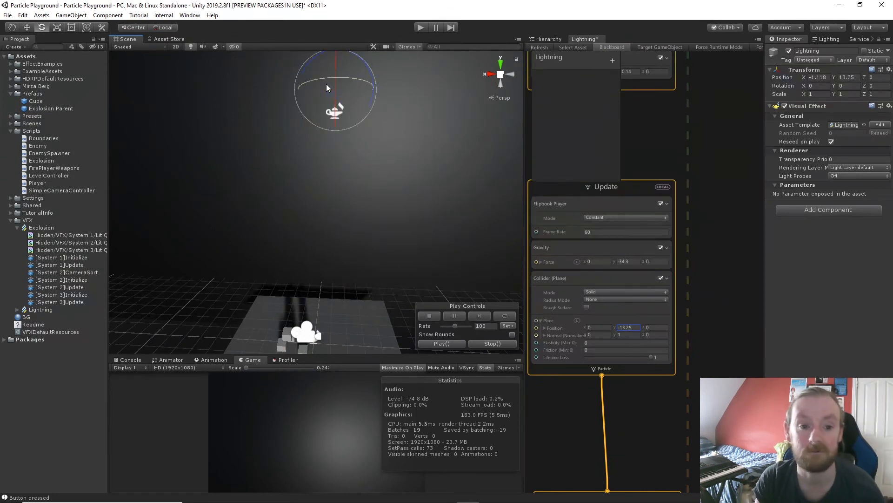
drag(332, 88, 333, 47)
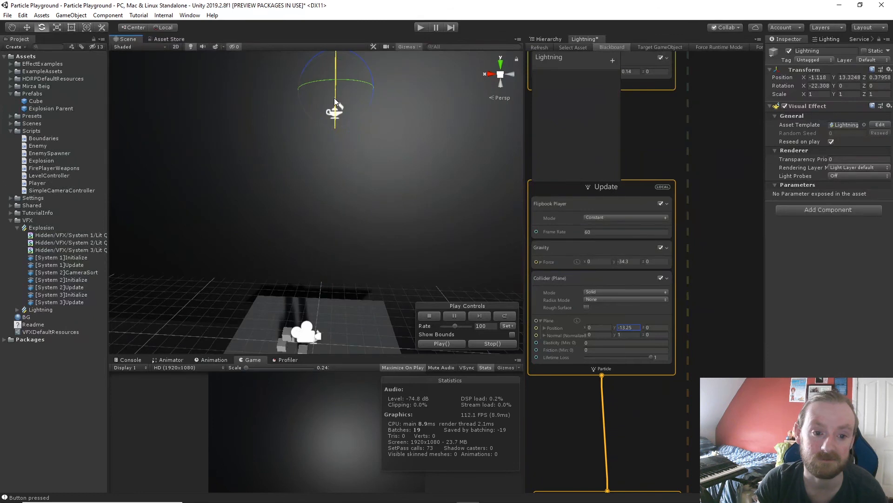
key(ctrl+z)
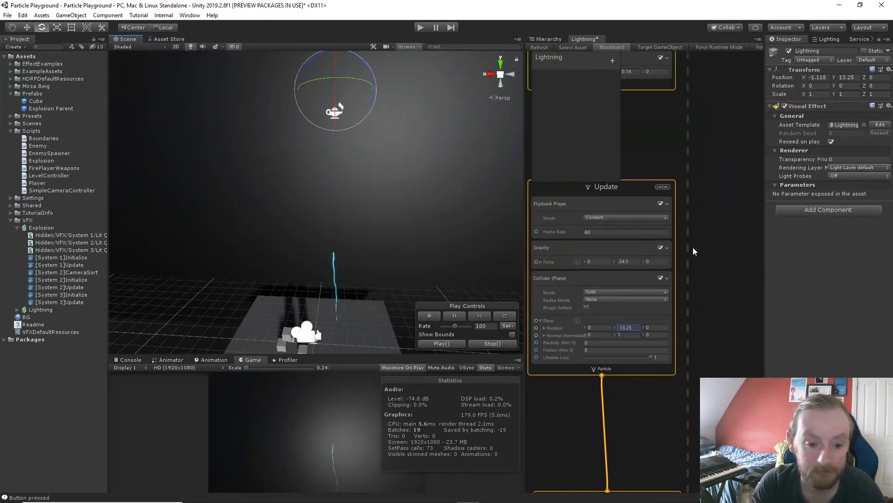
- Examine the Lightning effect in the scene and look over the graph's Initialize, Update and Lit Quad Output contexts
middle_drag(439, 205, 437, 234)
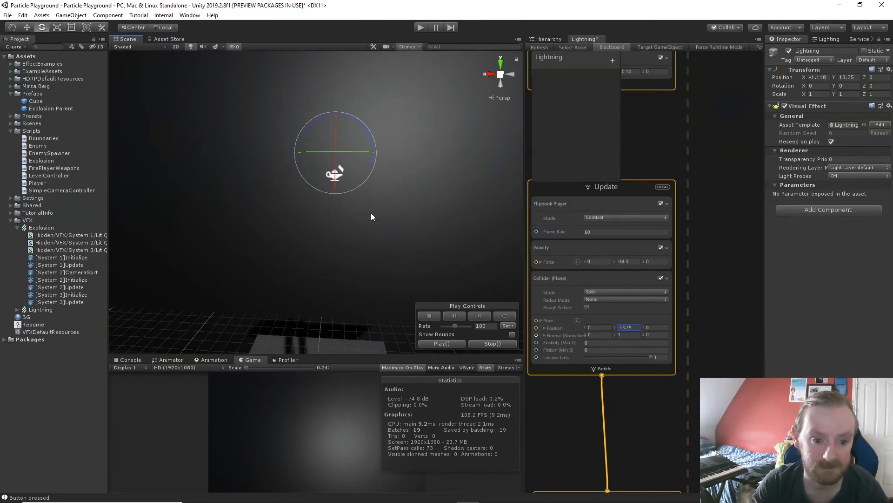
scroll(670, 306, down, 3)
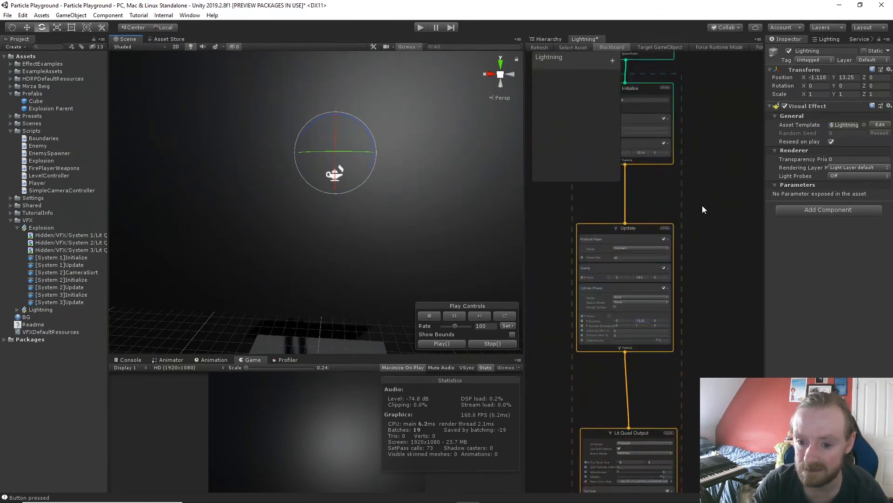
middle_drag(702, 205, 713, 369)
scroll(712, 371, up, 1)
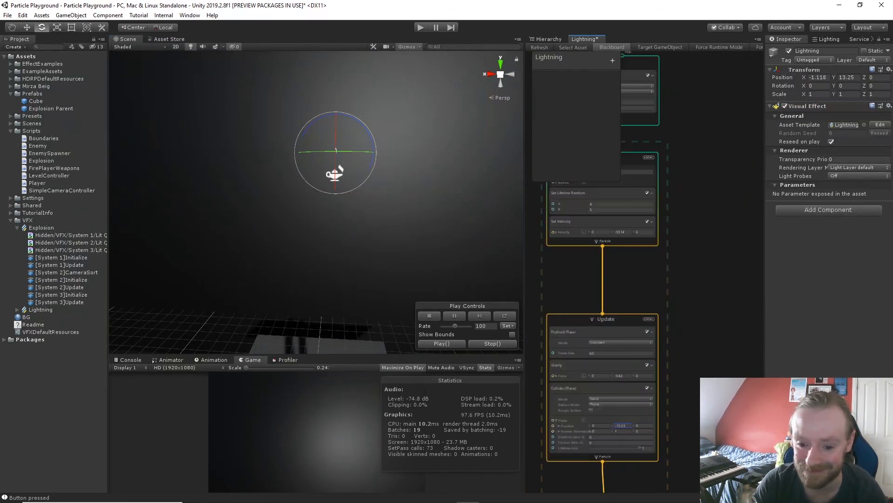
scroll(710, 369, up, 1)
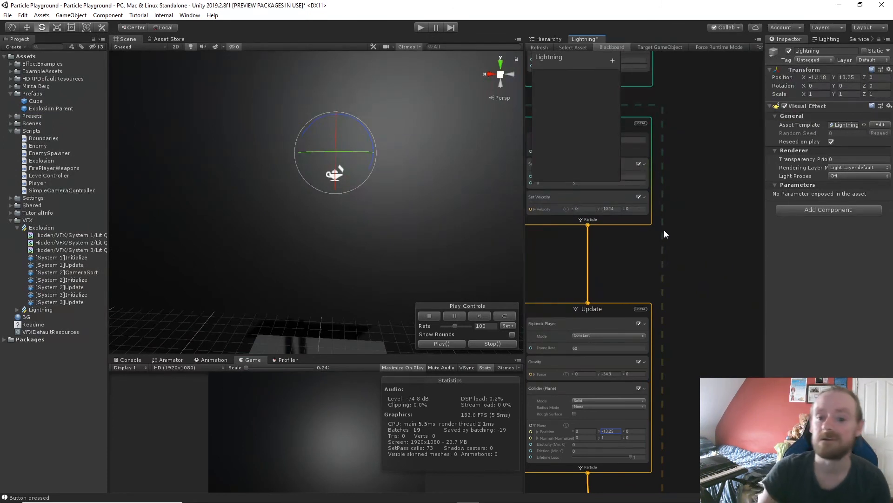
middle_drag(693, 315, 756, 300)
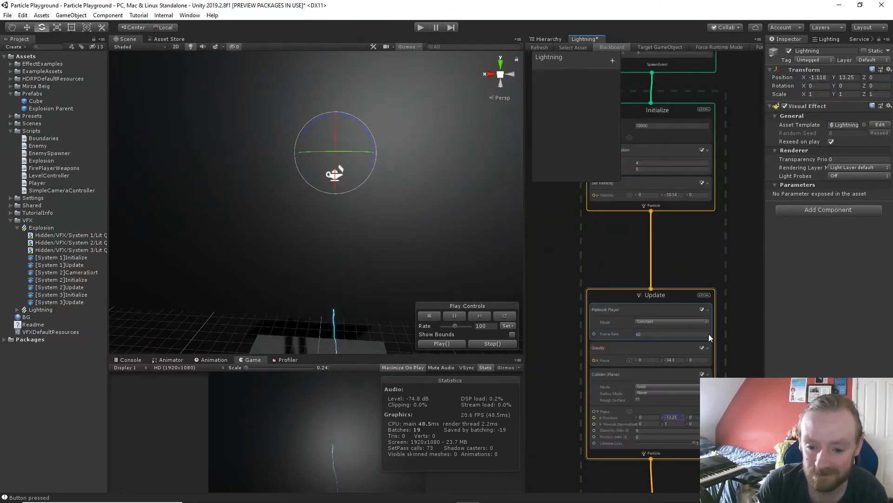
middle_drag(729, 381, 710, 181)
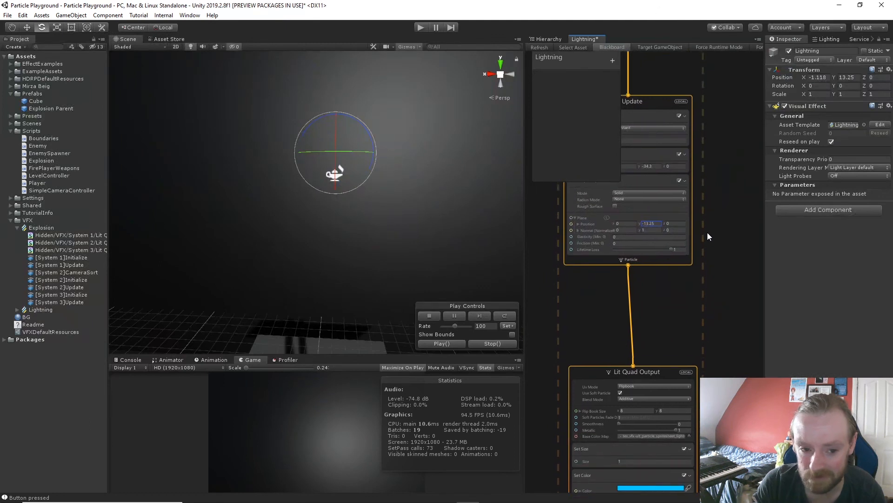
middle_drag(707, 233, 693, 366)
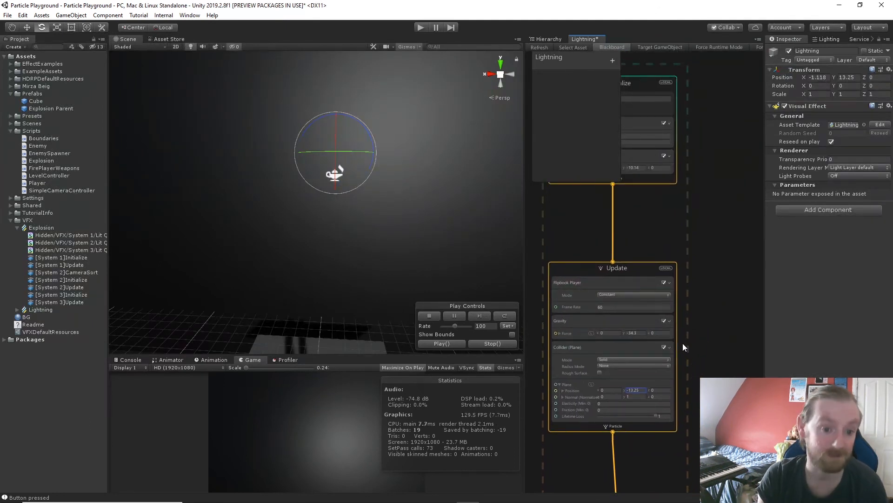